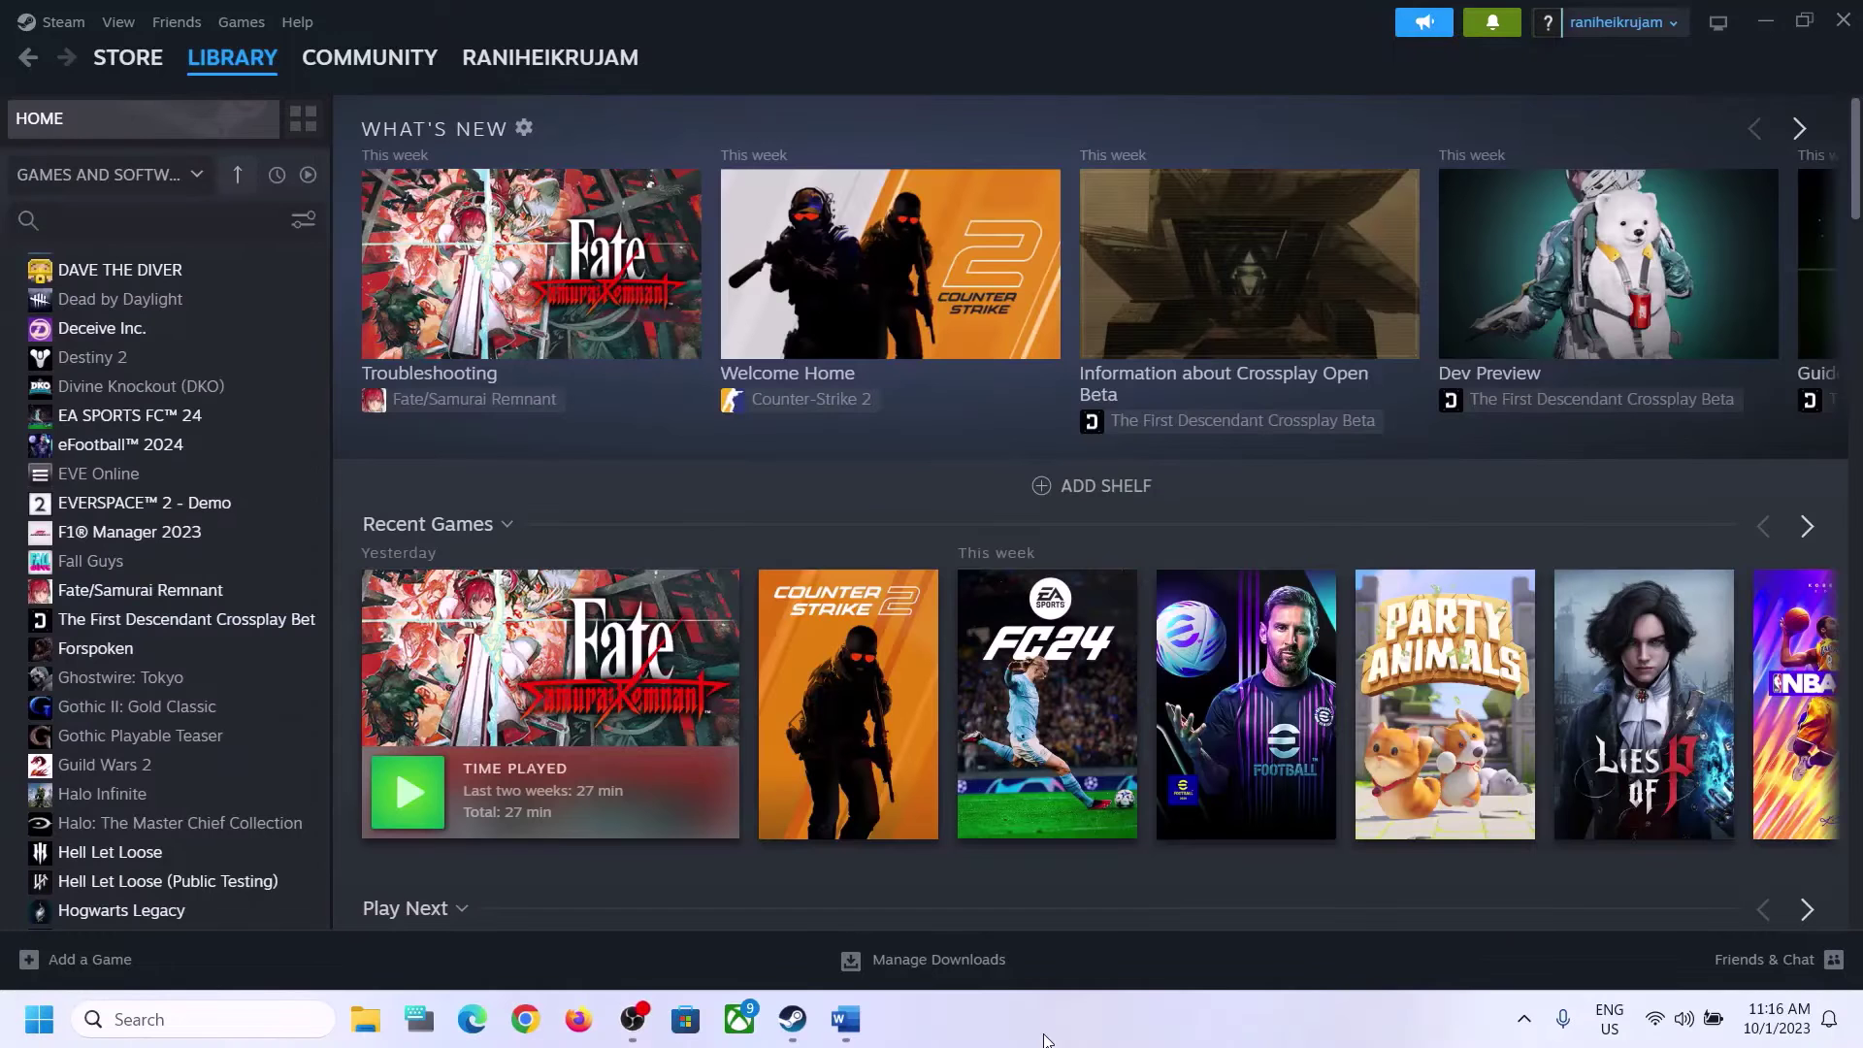
- Switch to the Word document, highlight the step 1 instruction about selecting the right audio device, and minimize the document
click(845, 1019)
click(516, 460)
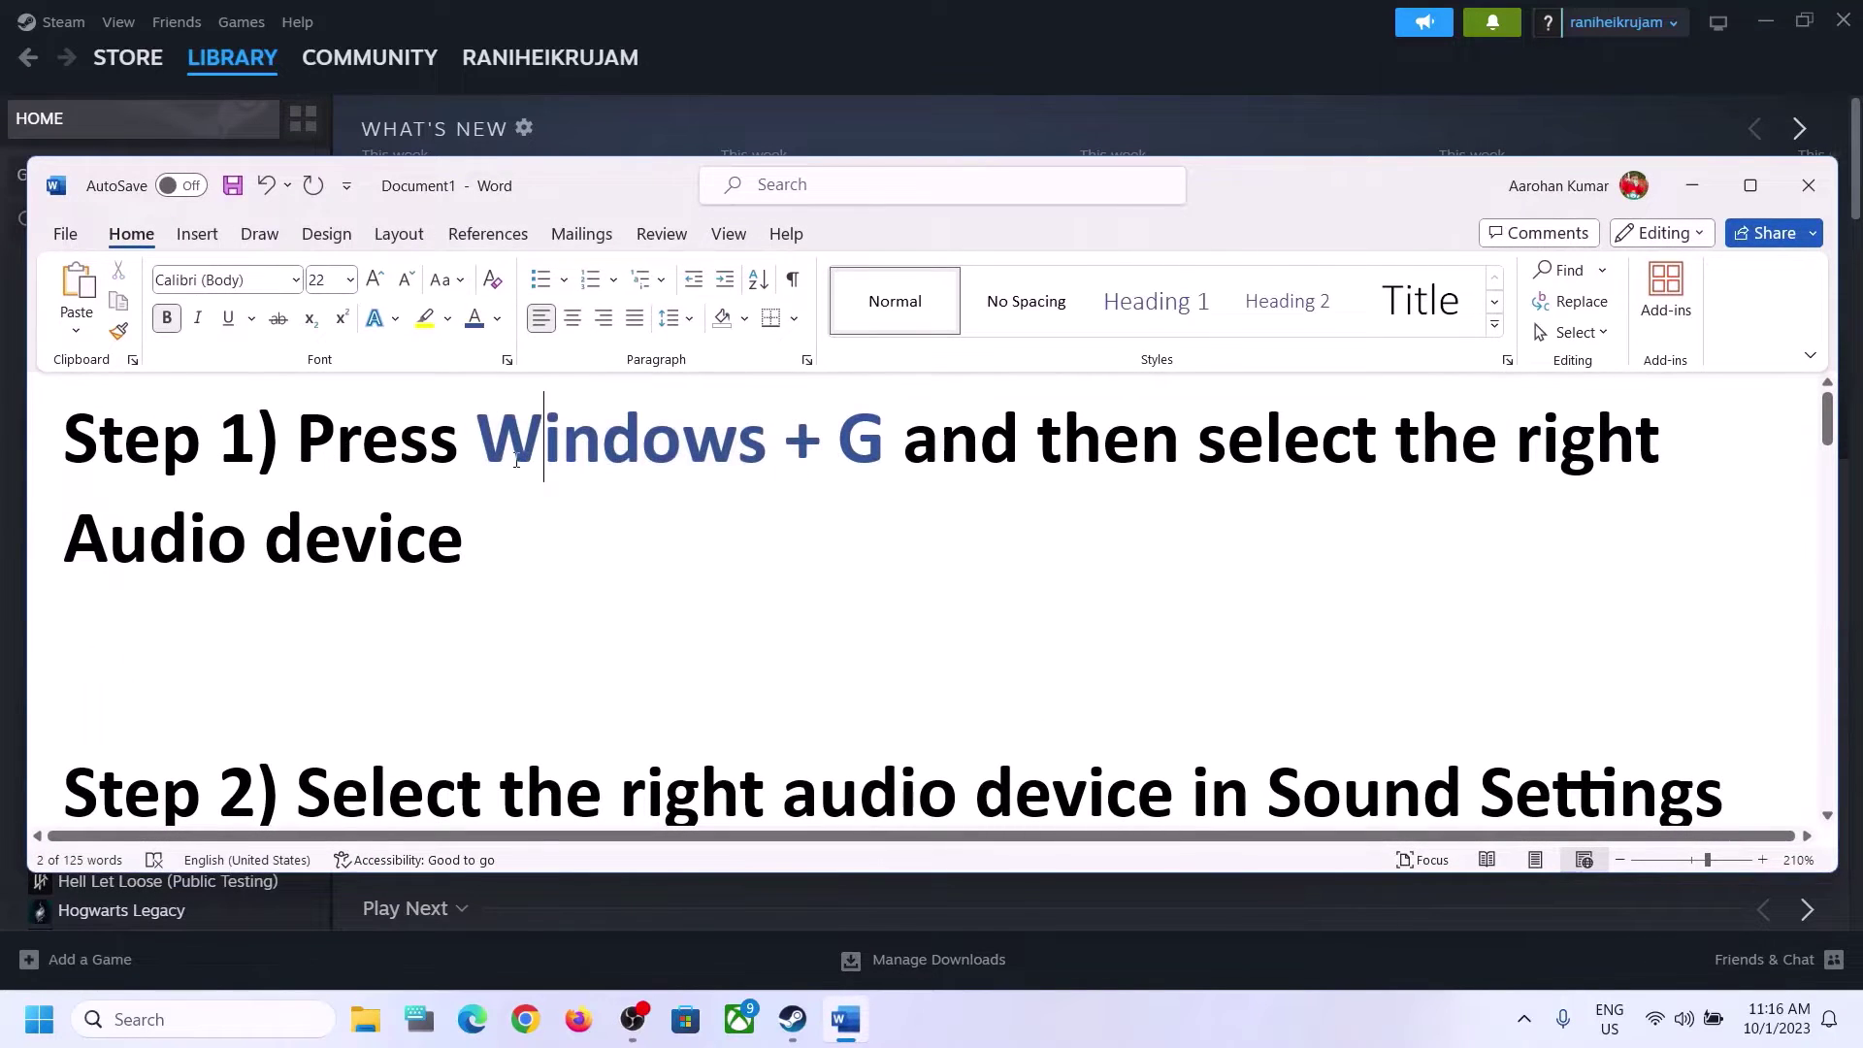
drag(516, 460, 1195, 460)
click(1692, 185)
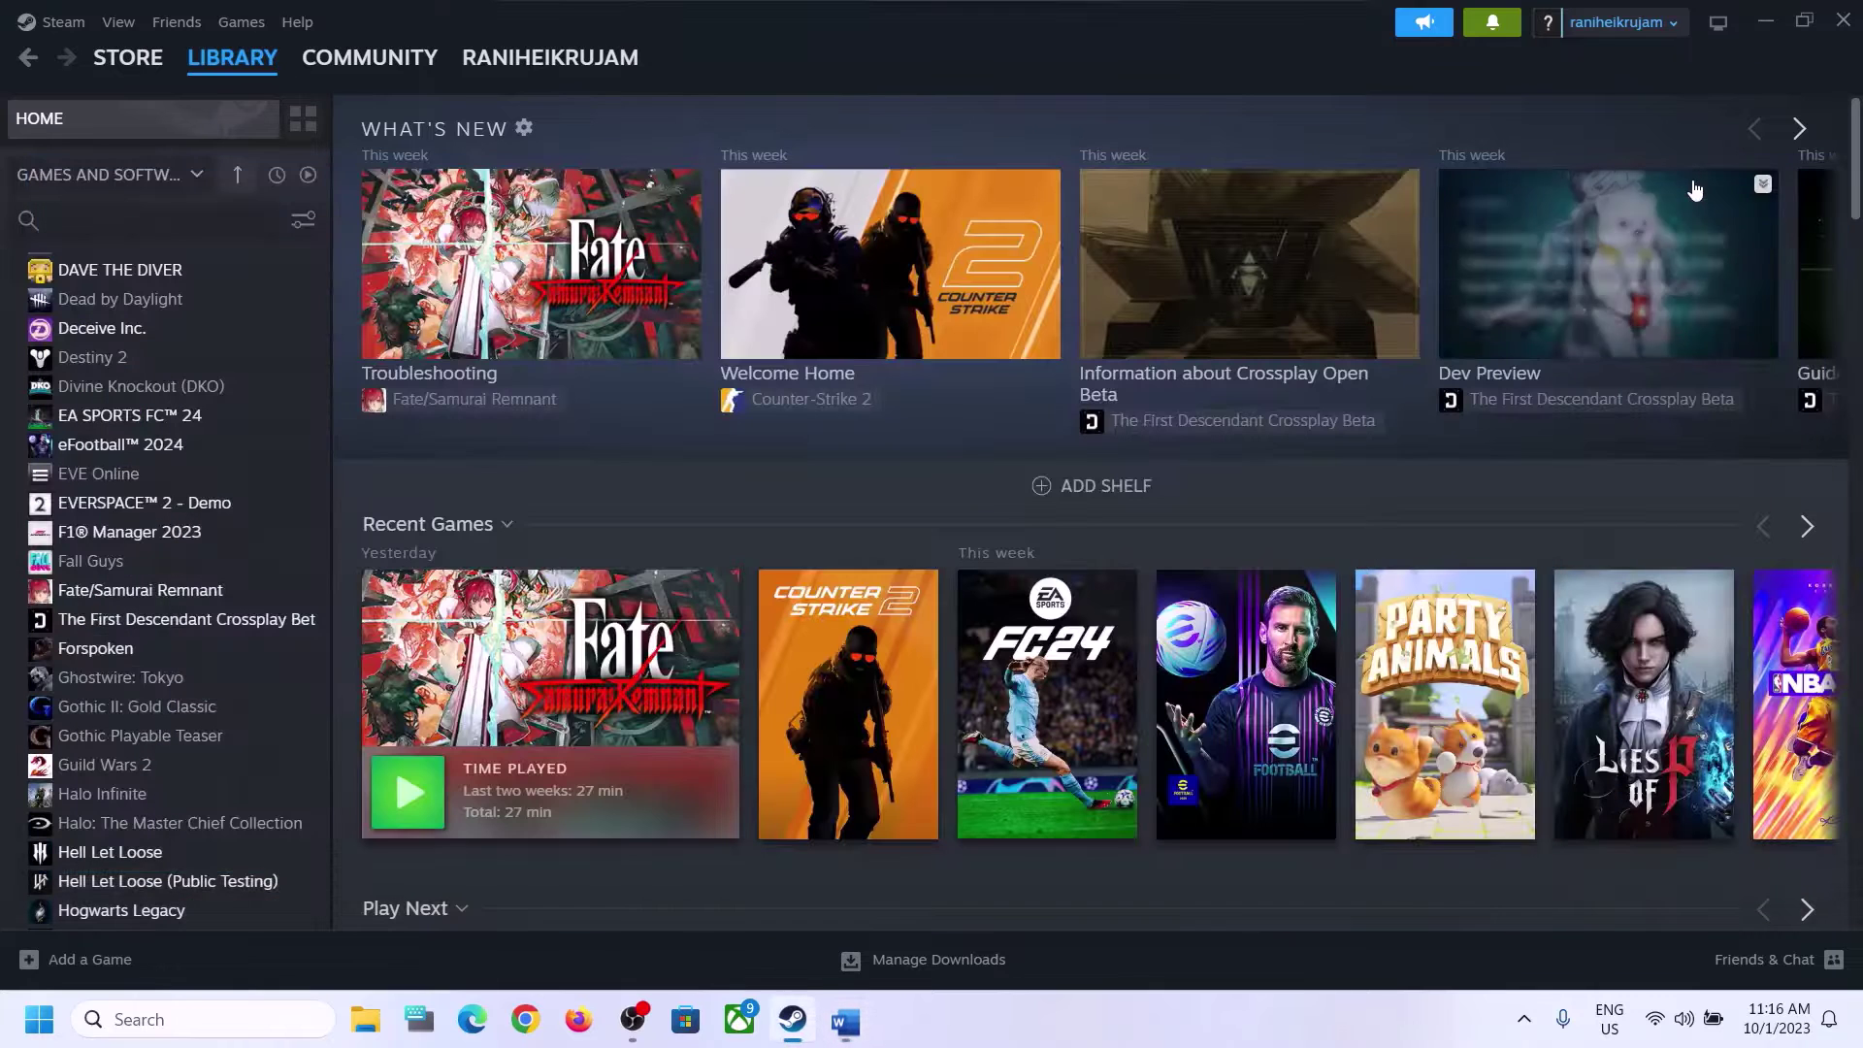
- Open the Xbox Game Bar, select Speakers (Realtek(R) Audio) as the Windows default output, and check the app volumes
key(super+g)
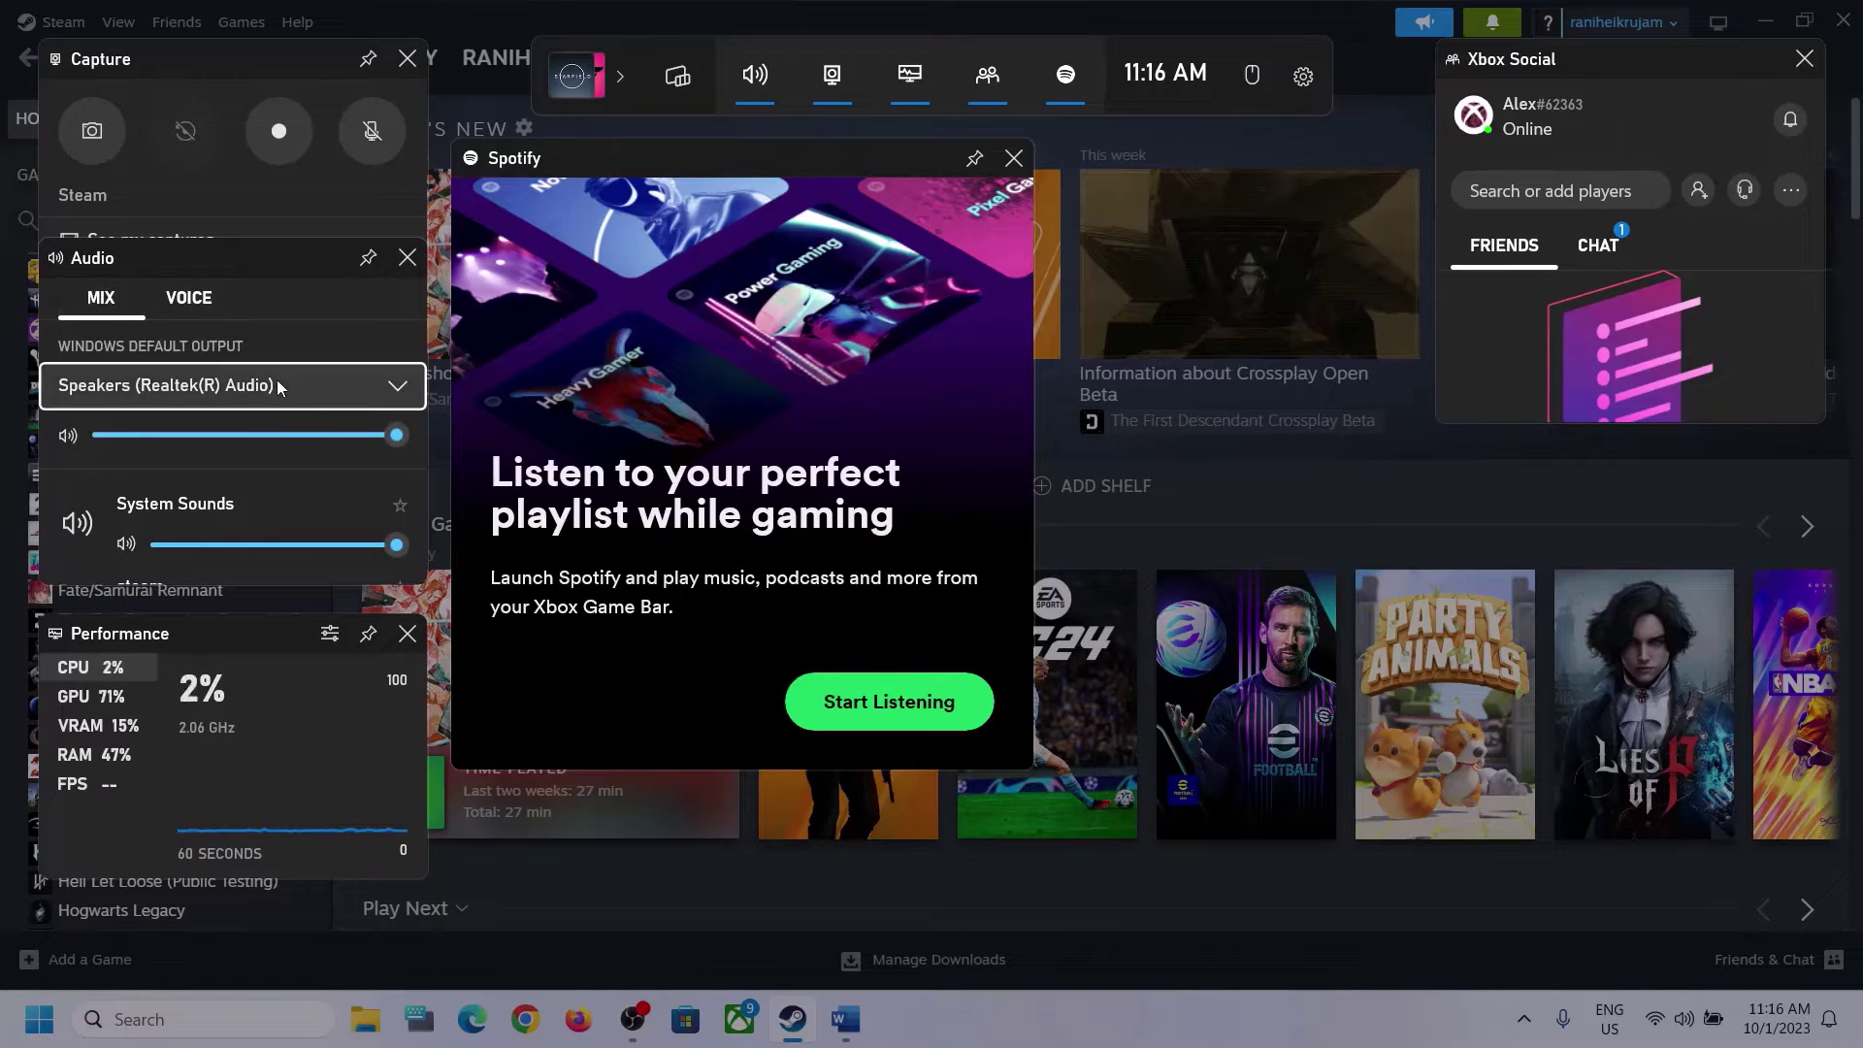
click(395, 389)
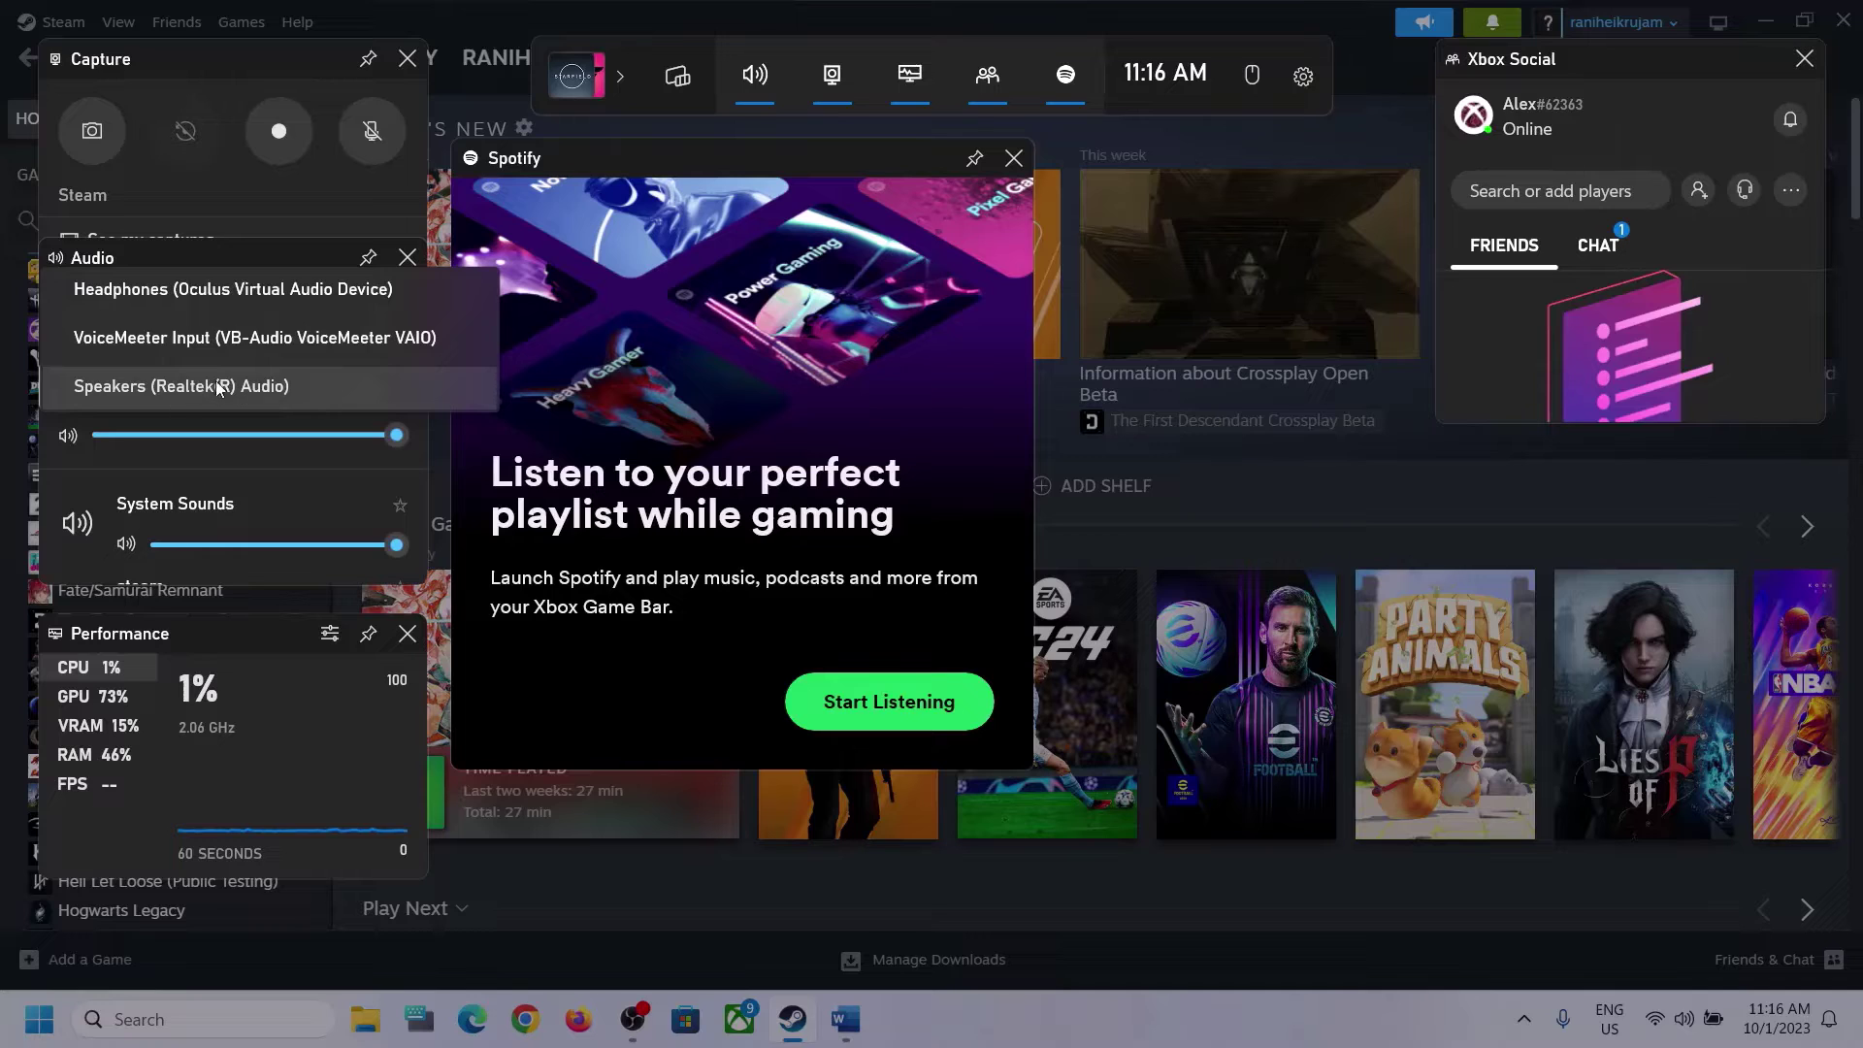
click(266, 386)
scroll(285, 479, down, 1)
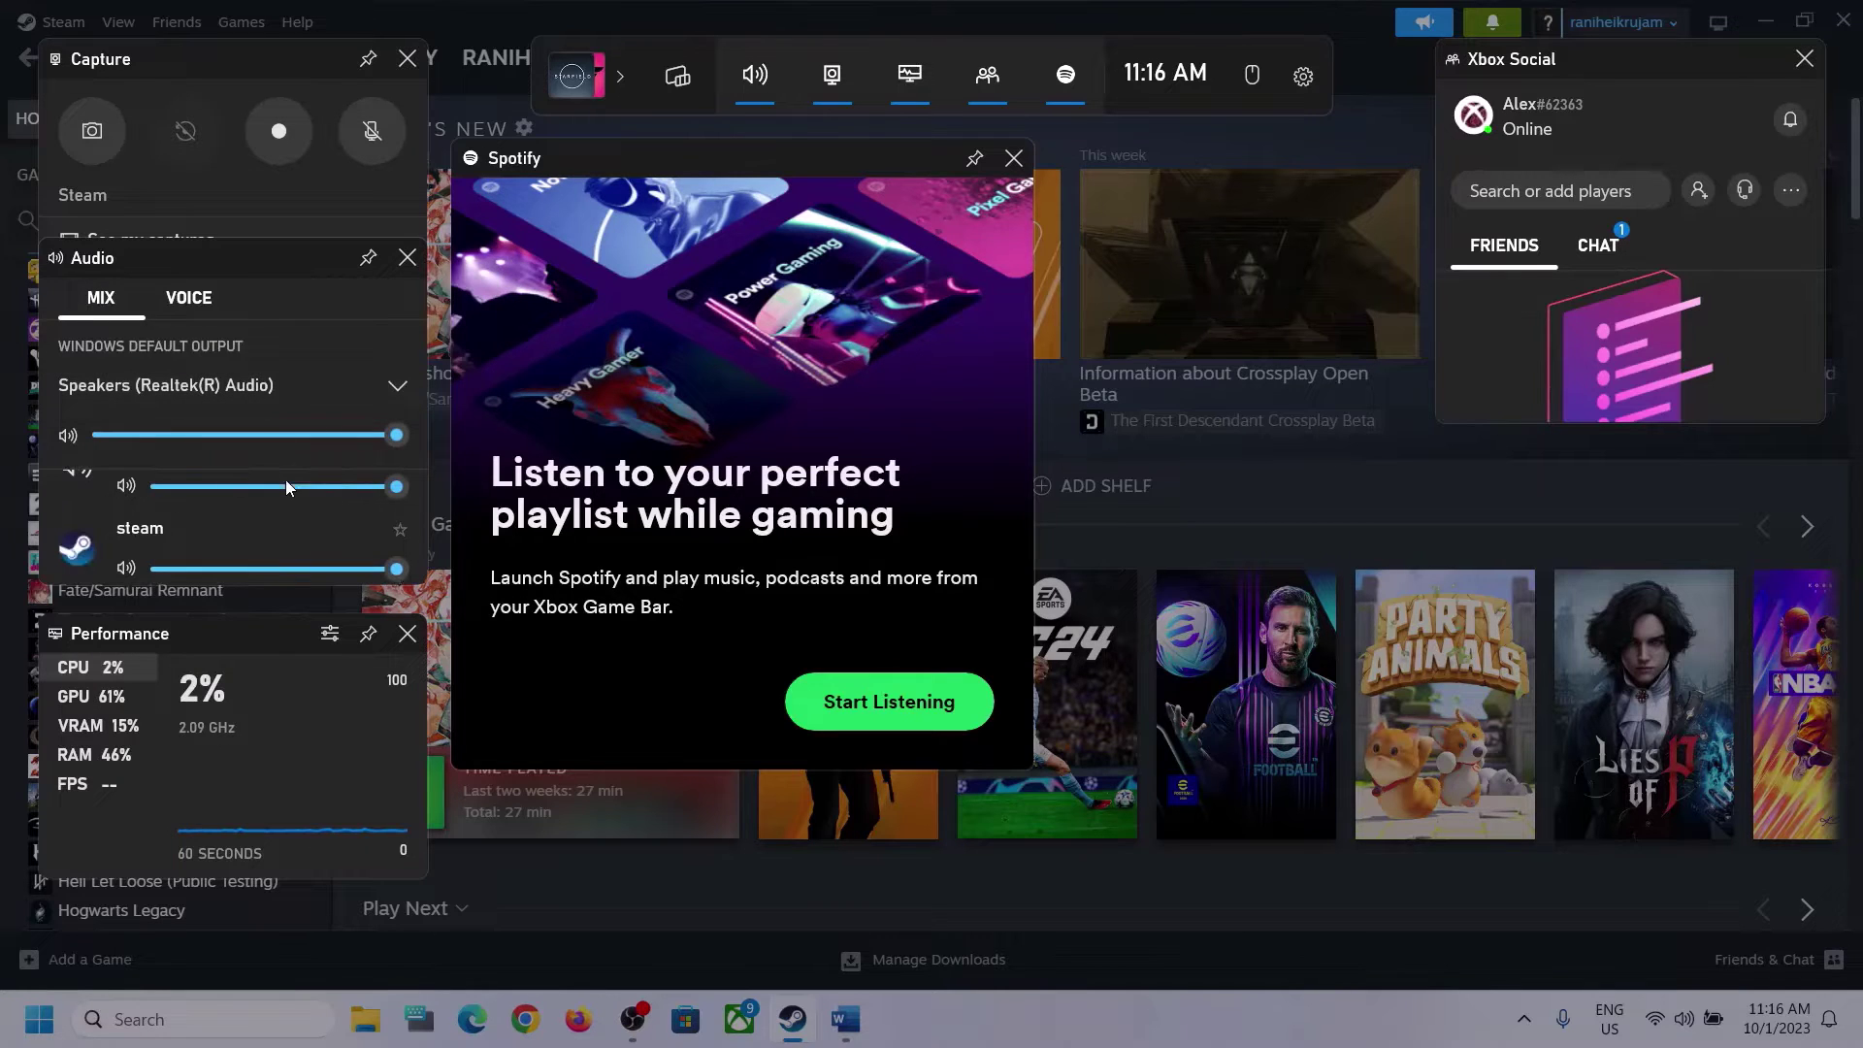
scroll(273, 520, up, 1)
scroll(248, 524, down, 1)
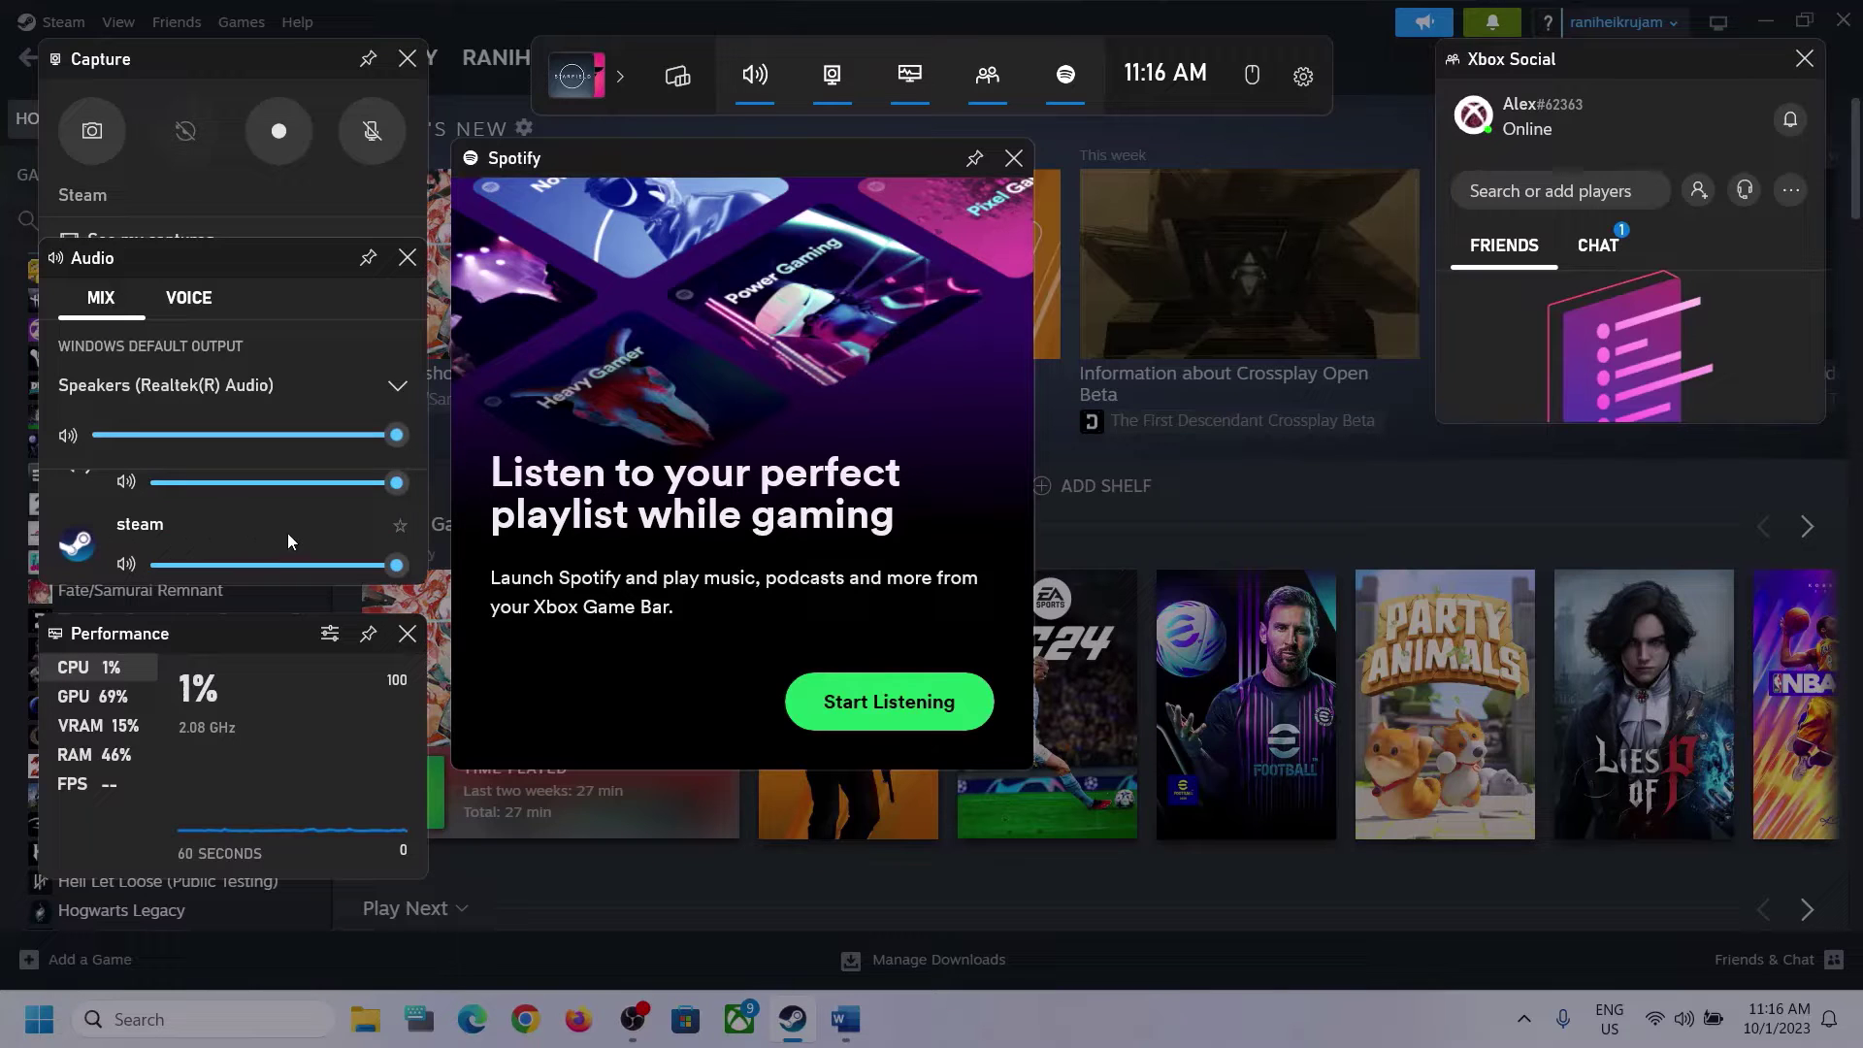
scroll(308, 530, up, 1)
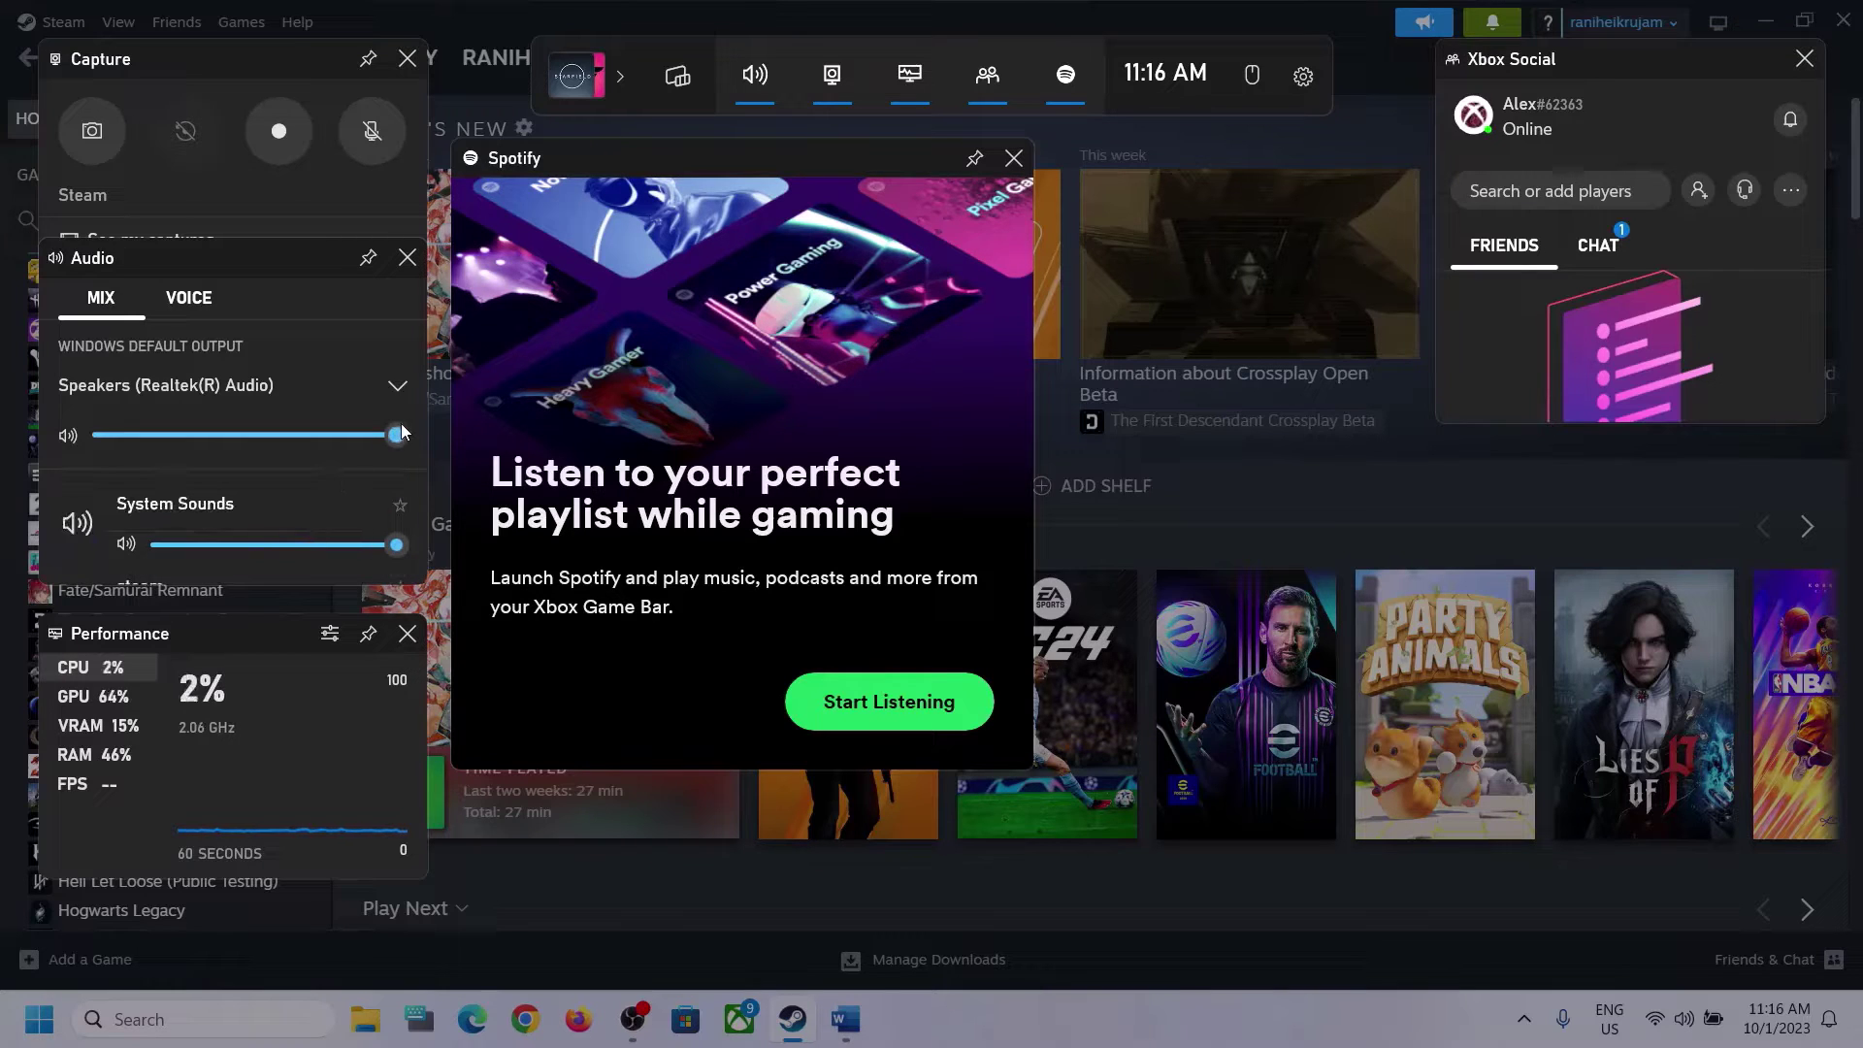
- Review the Game Bar's voice input devices, select Speakers (Realtek(R) Audio) as the default communications output, and close the overlay
click(184, 305)
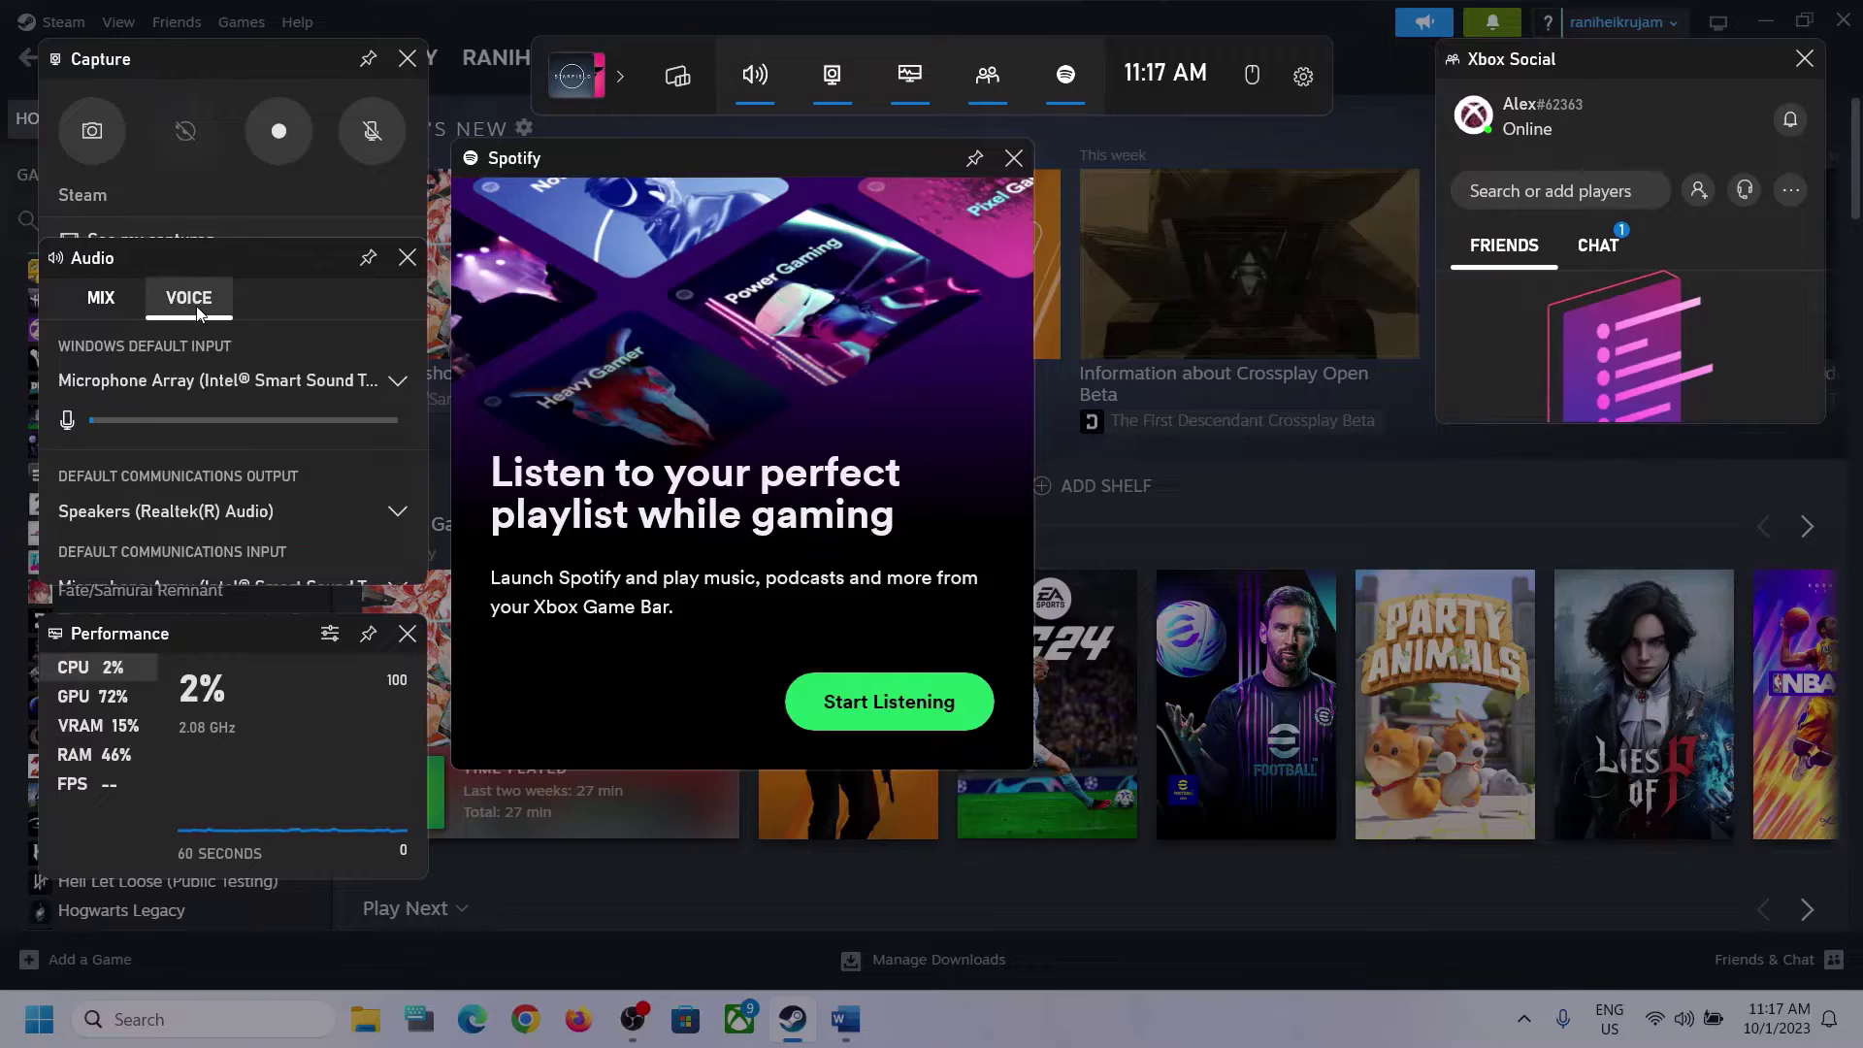
click(392, 380)
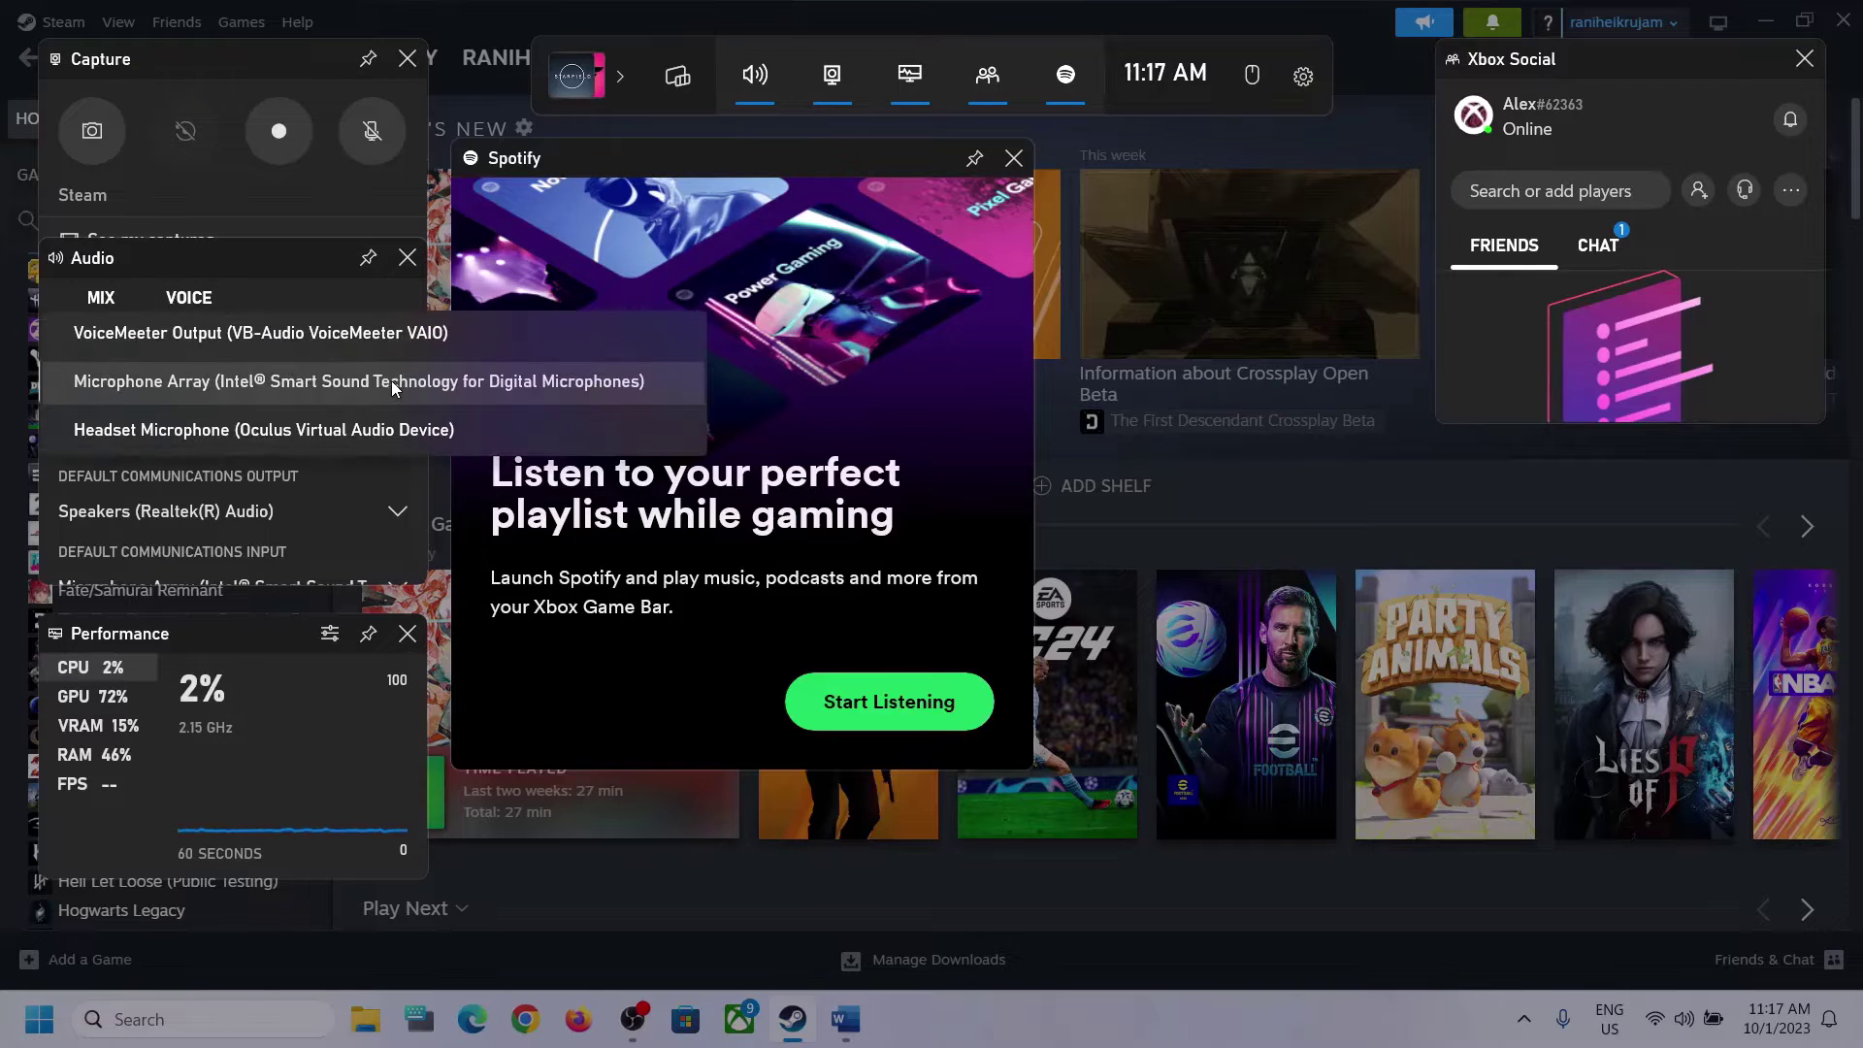
click(274, 262)
scroll(316, 472, down, 1)
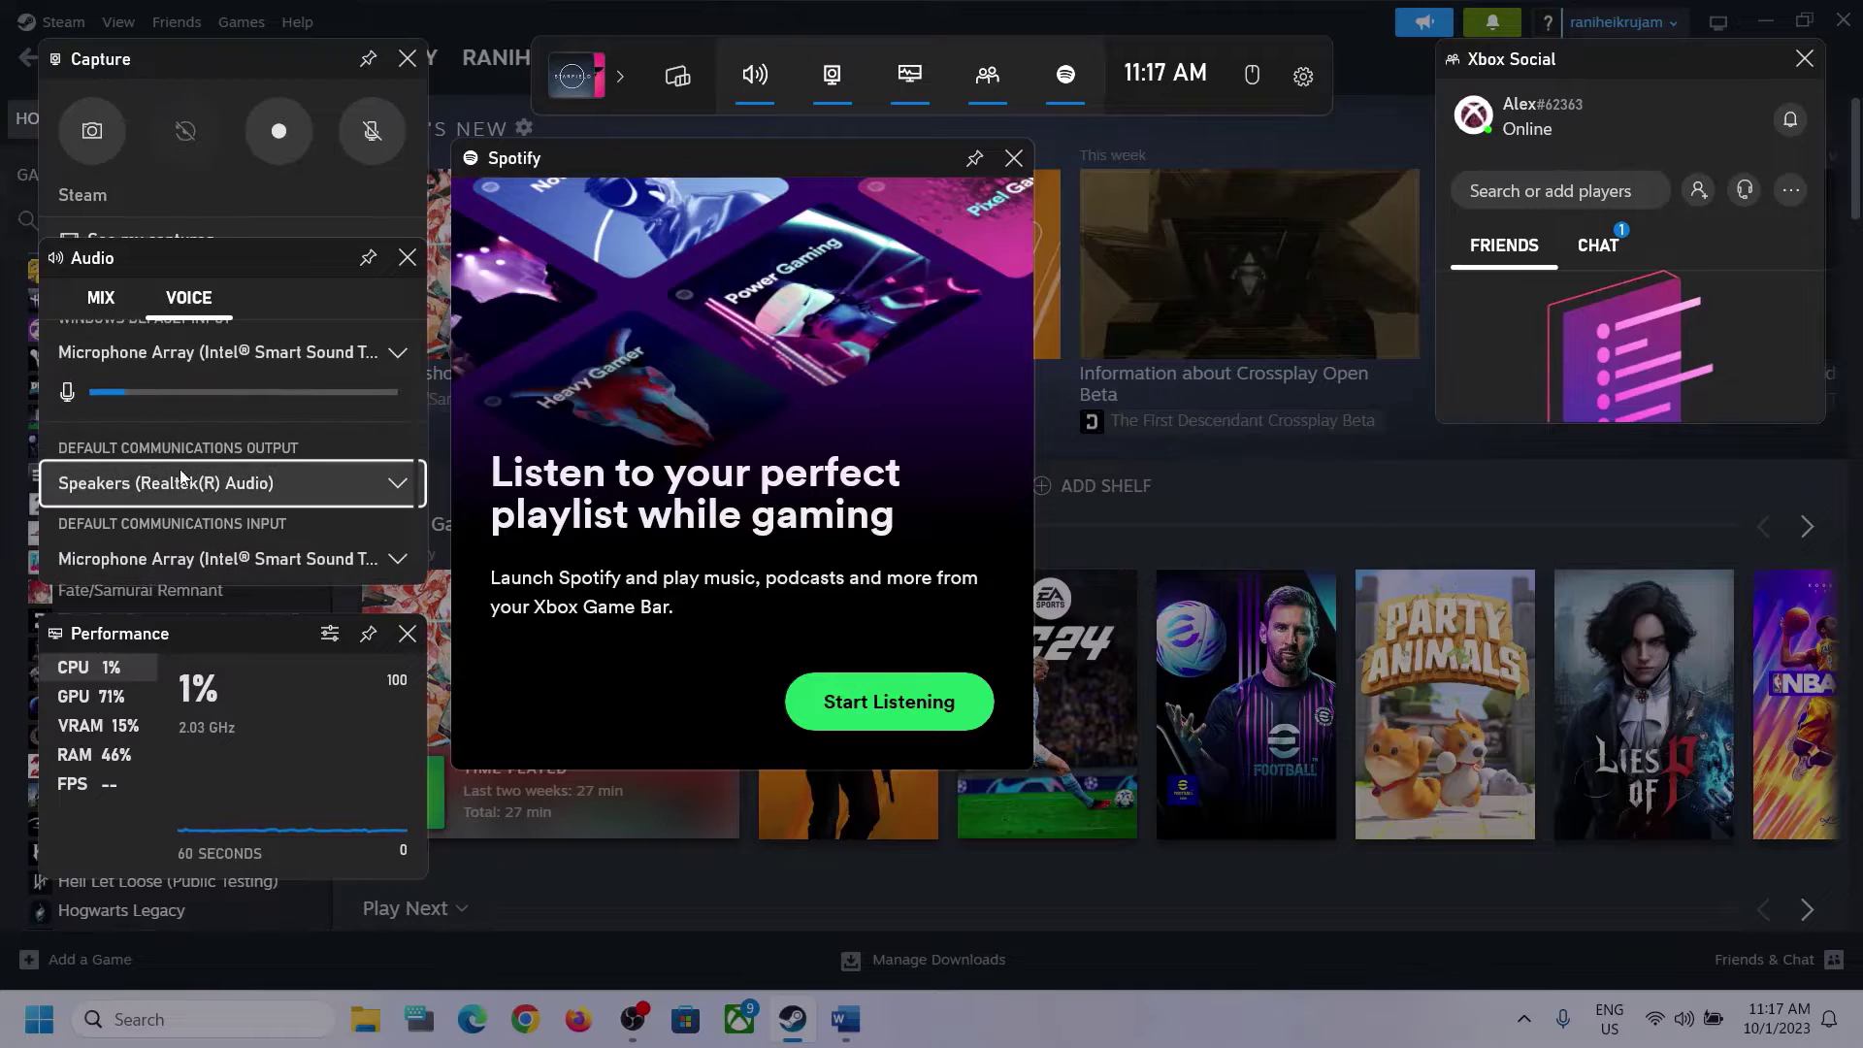
click(397, 483)
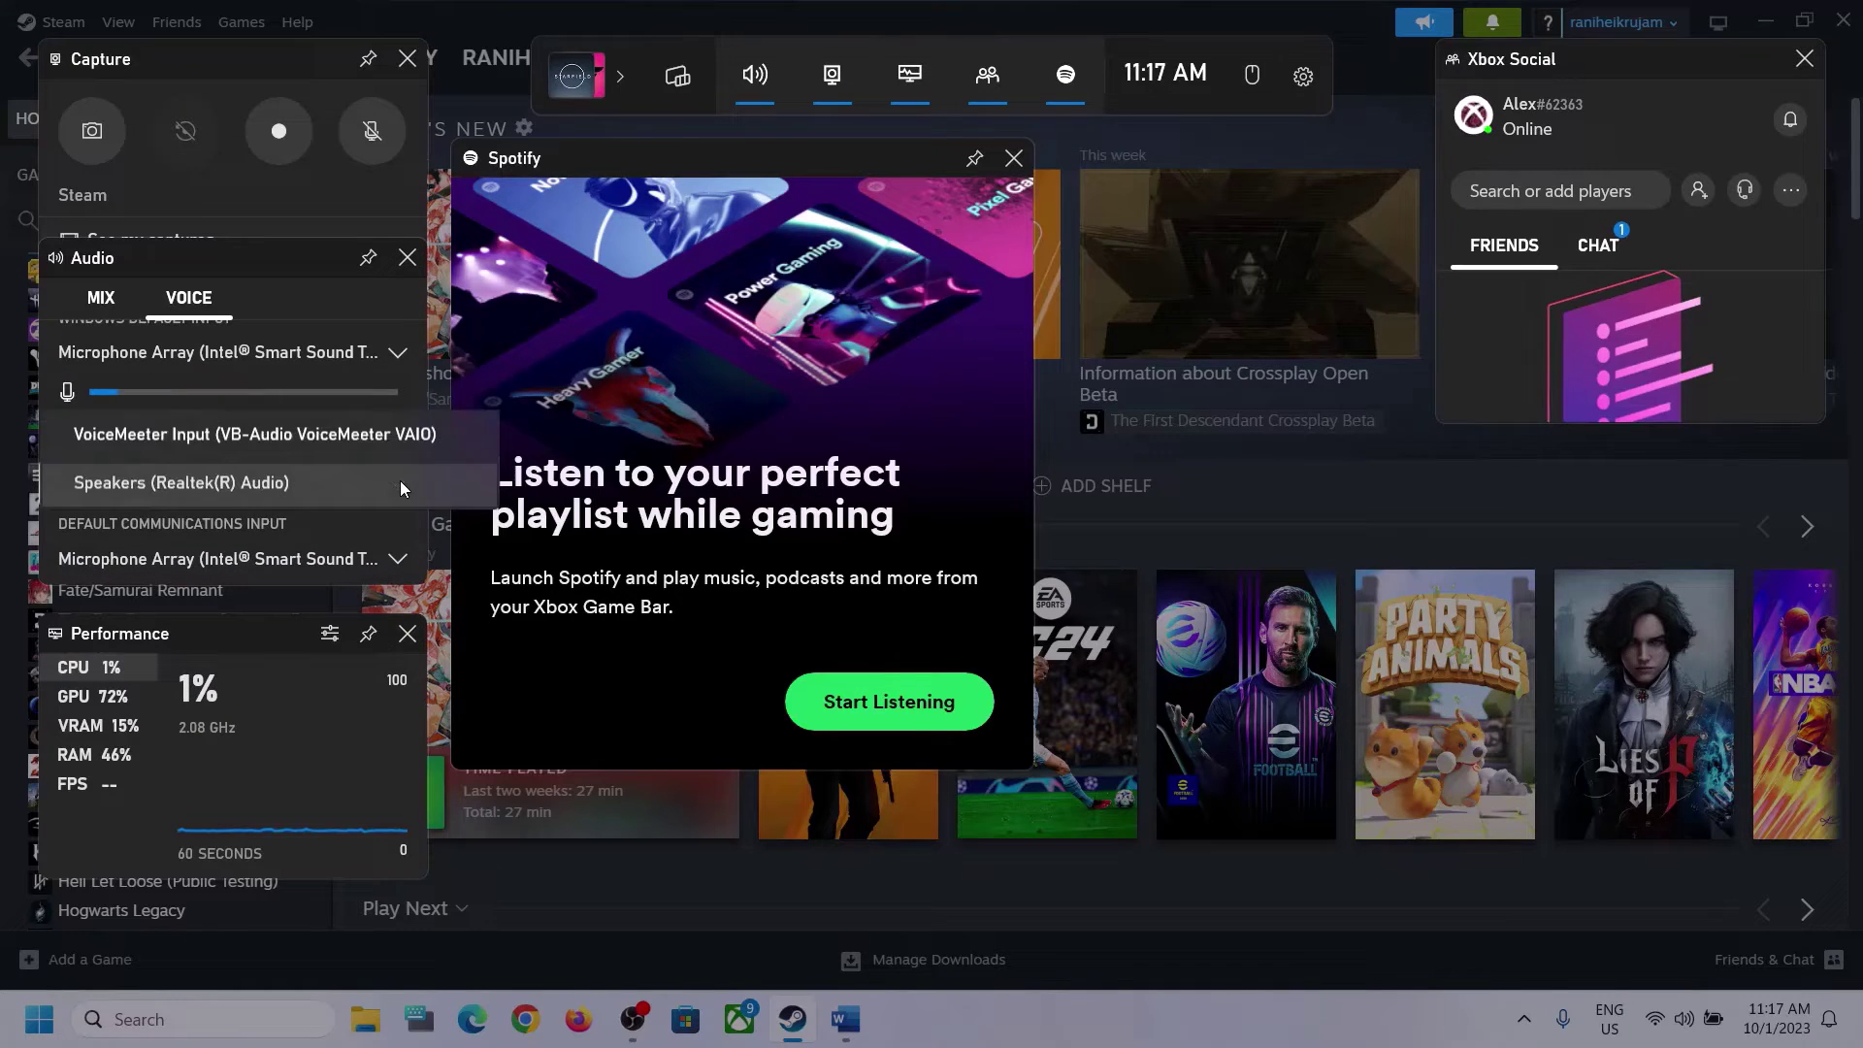
click(303, 483)
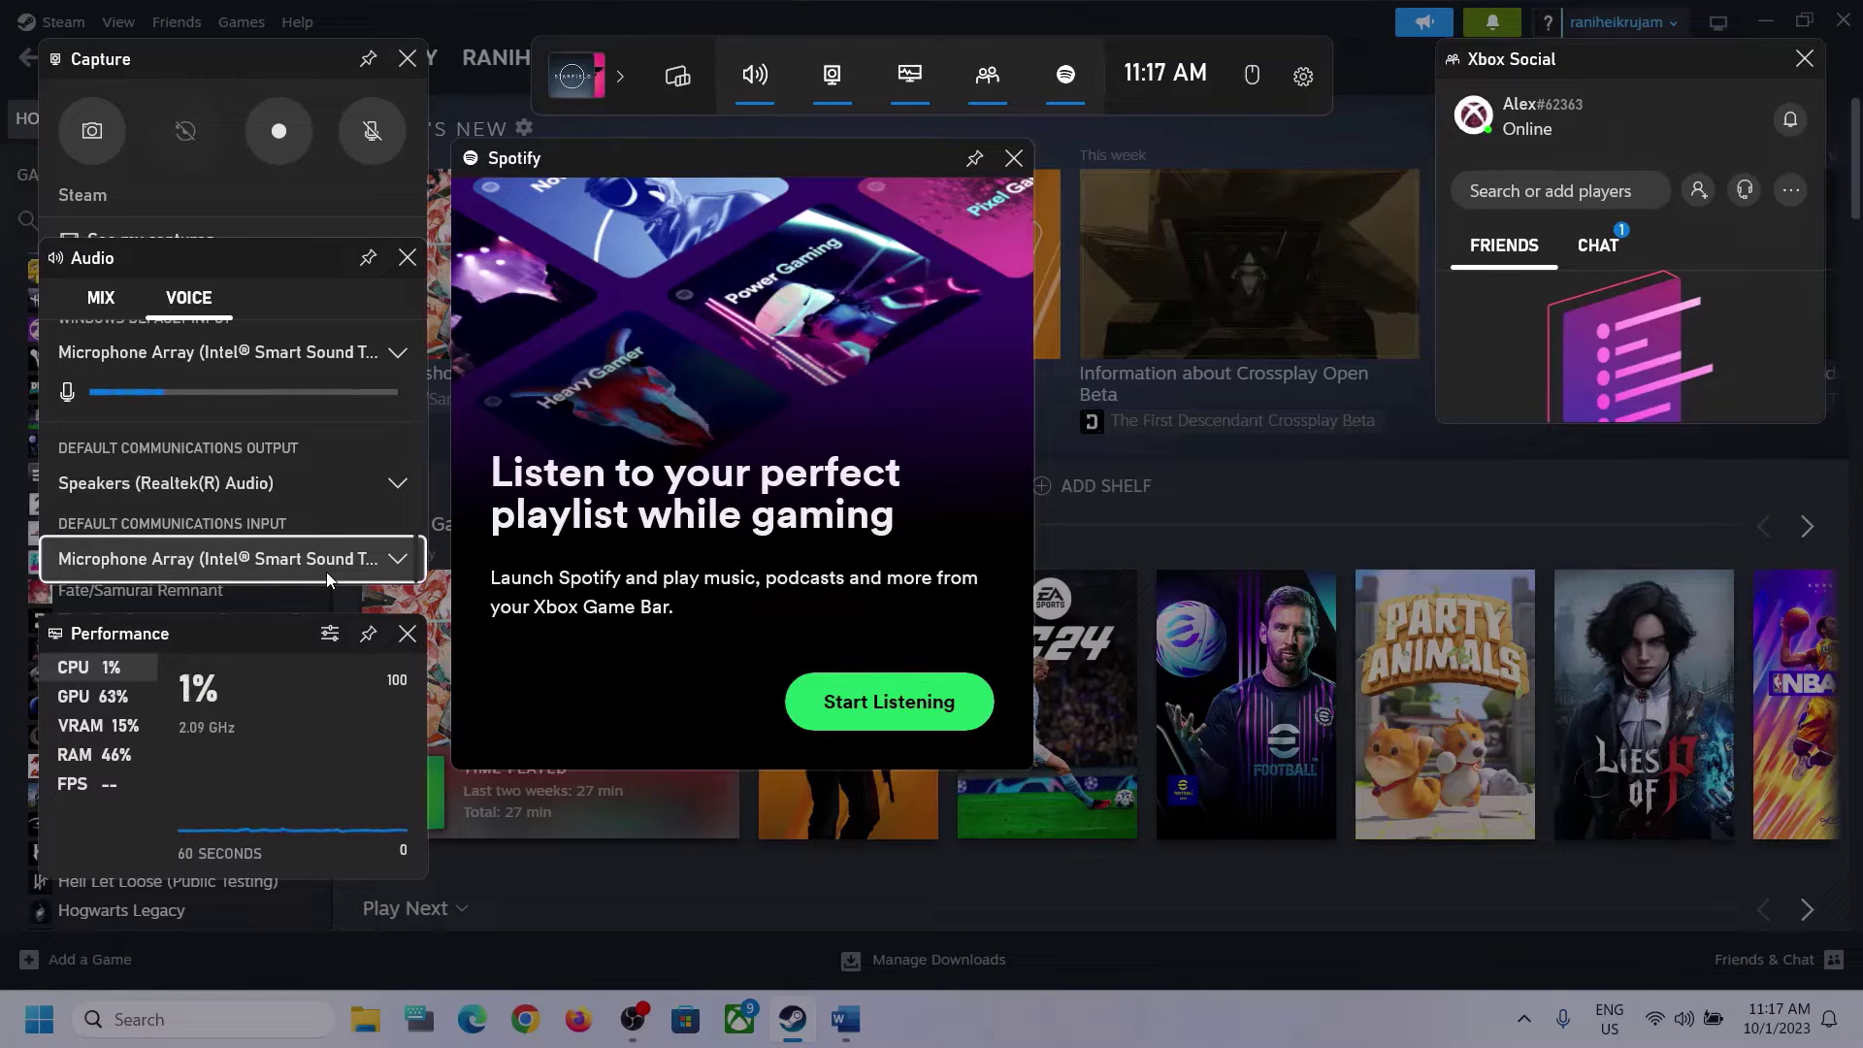
click(387, 561)
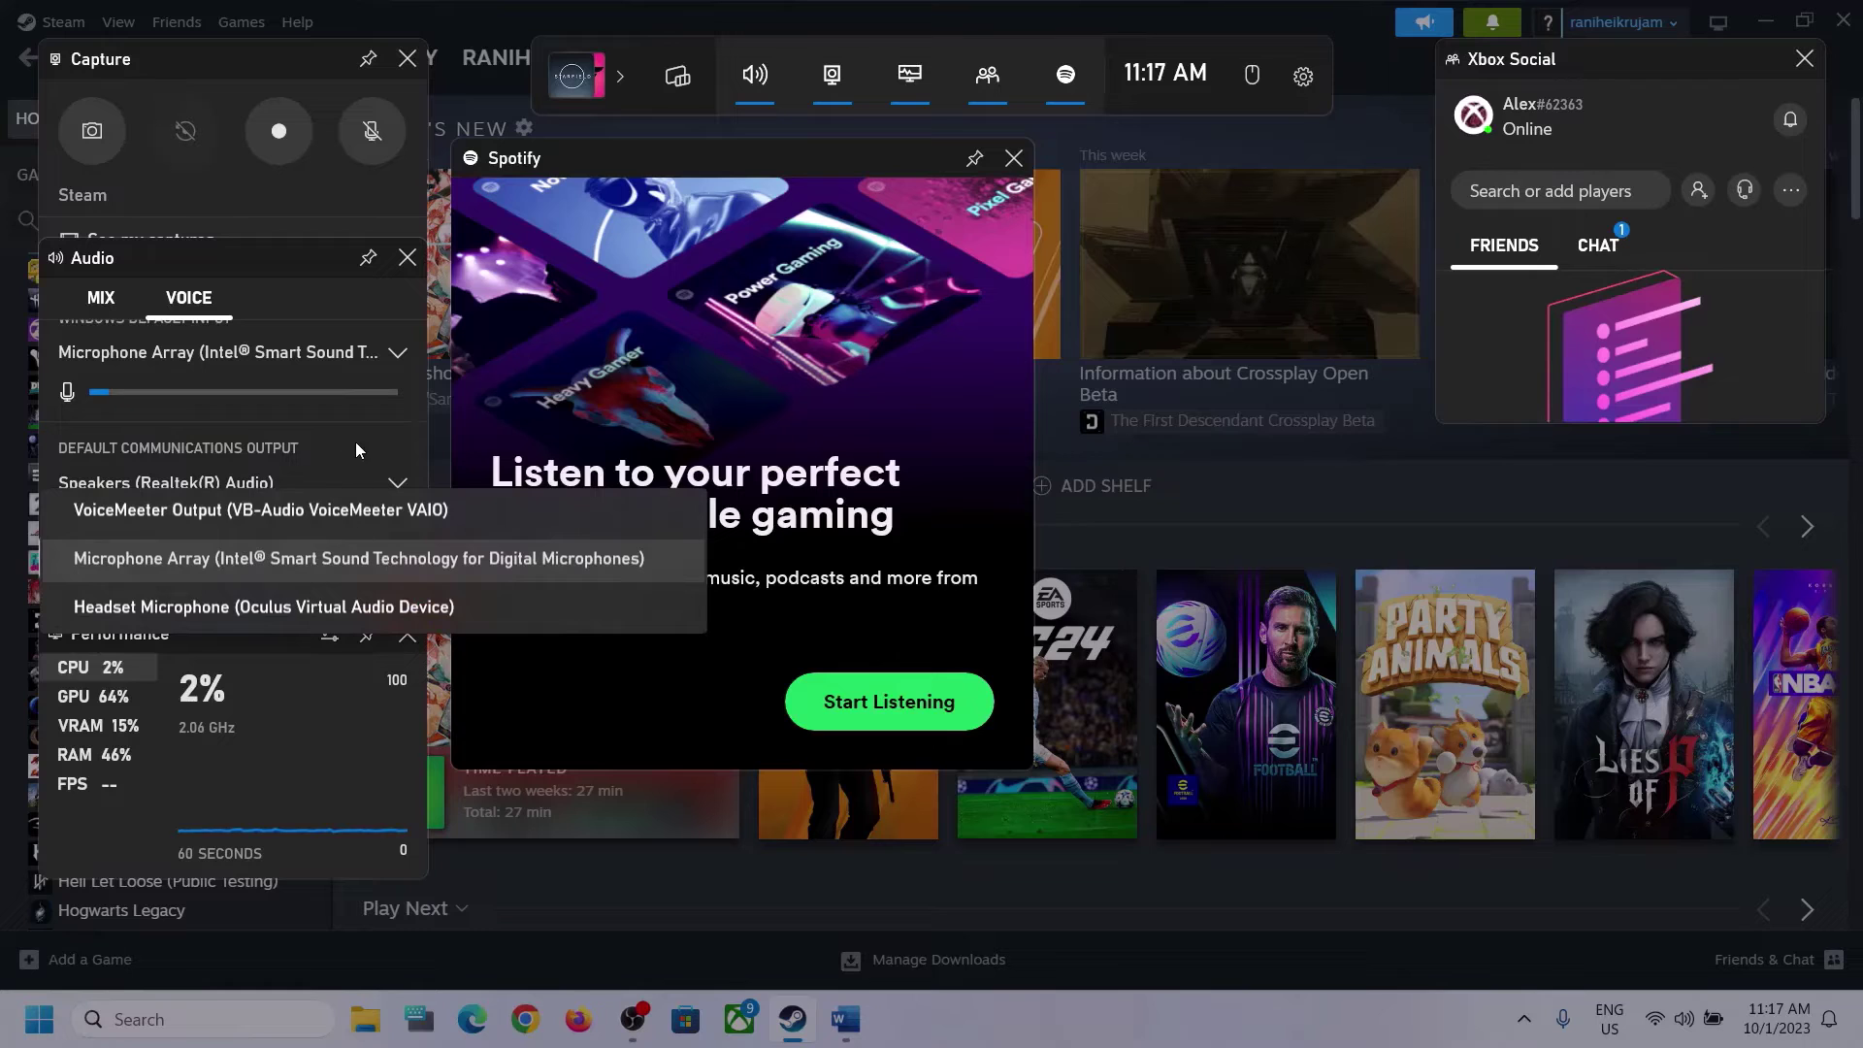
click(386, 416)
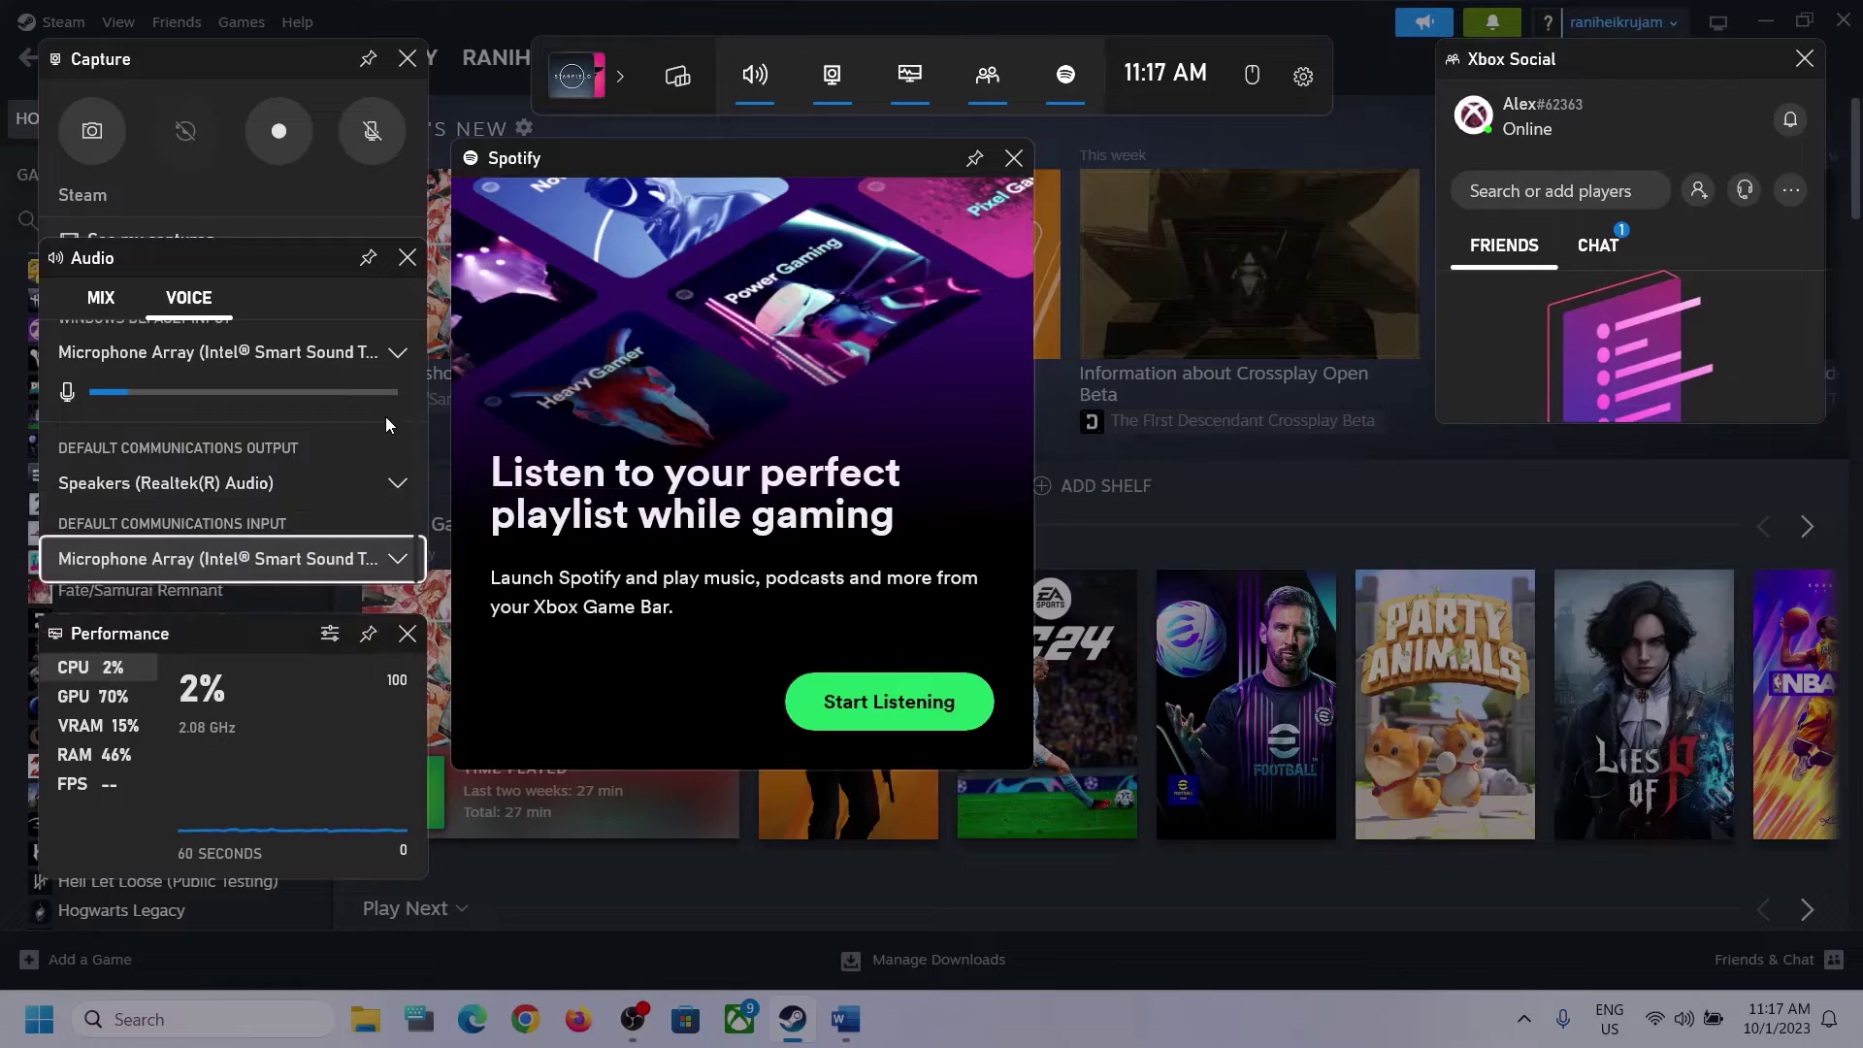
click(1075, 289)
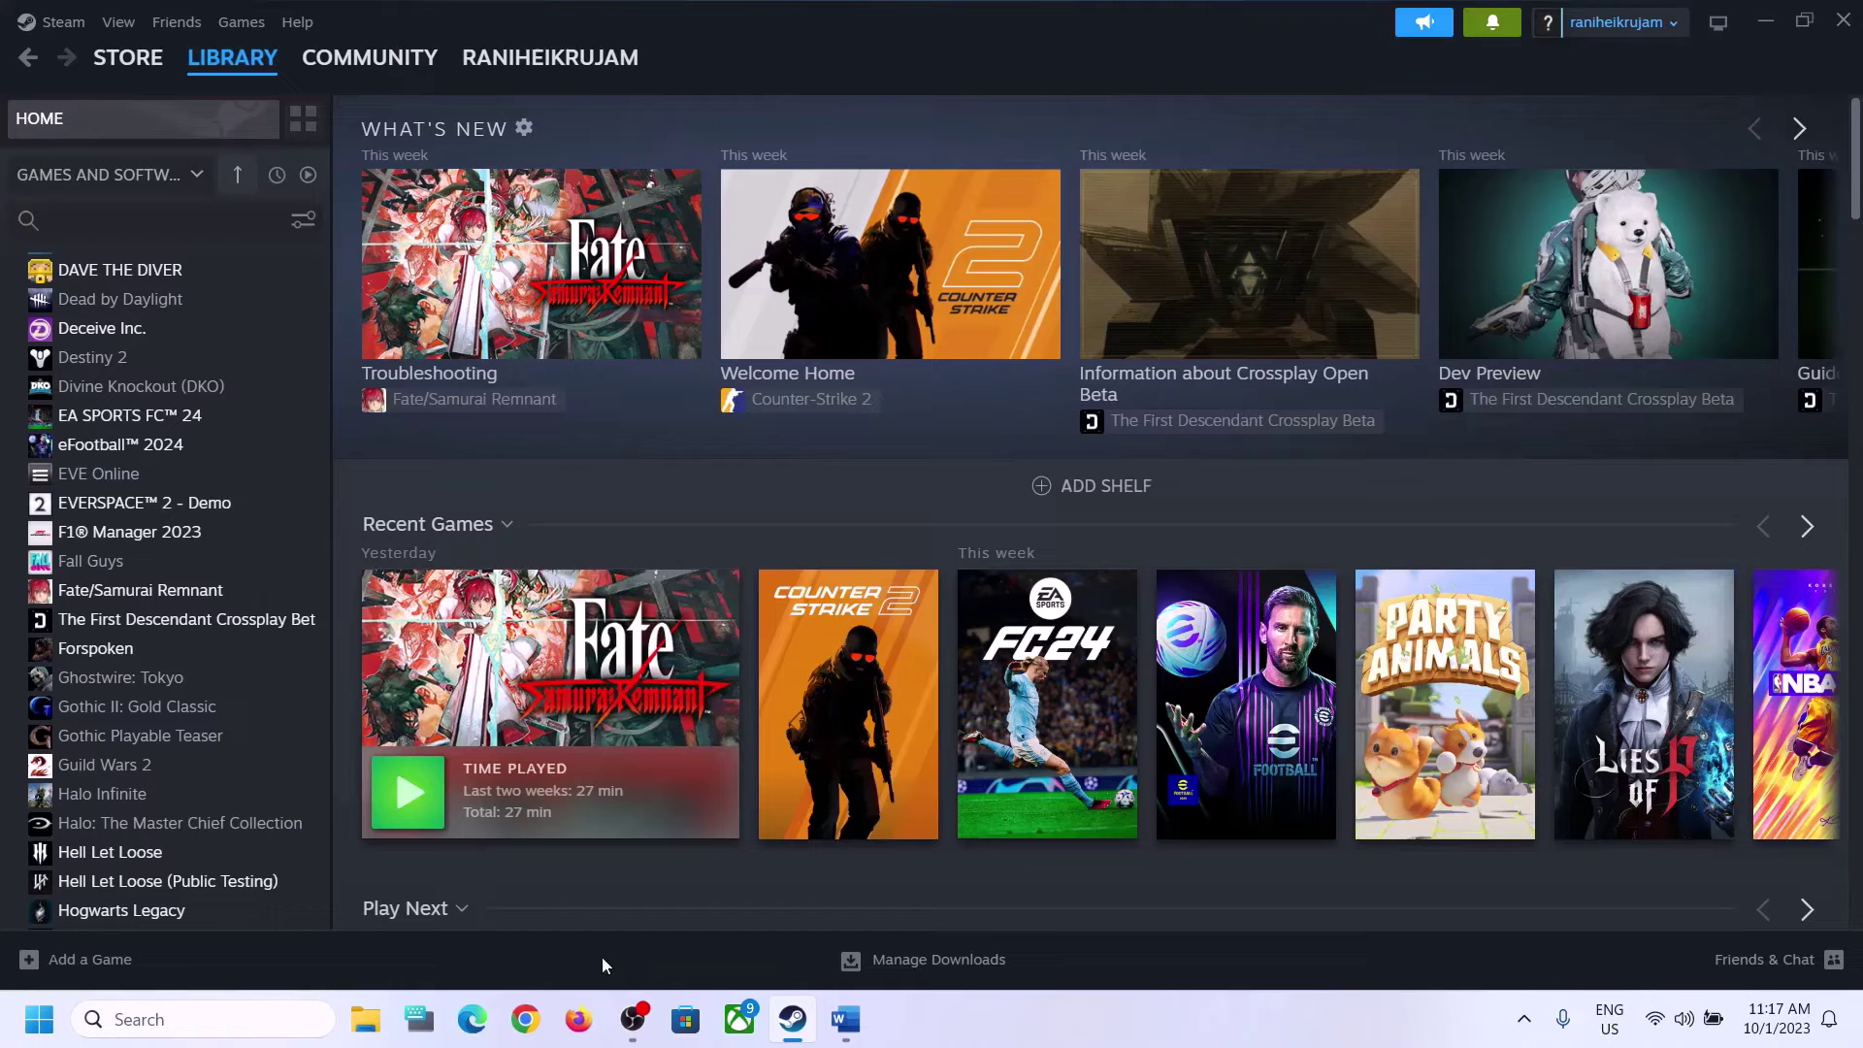
- Return to the Word document, highlight the step 2 instruction about the audio device in Sound Settings, and minimize the document
click(845, 1019)
scroll(519, 644, down, 3)
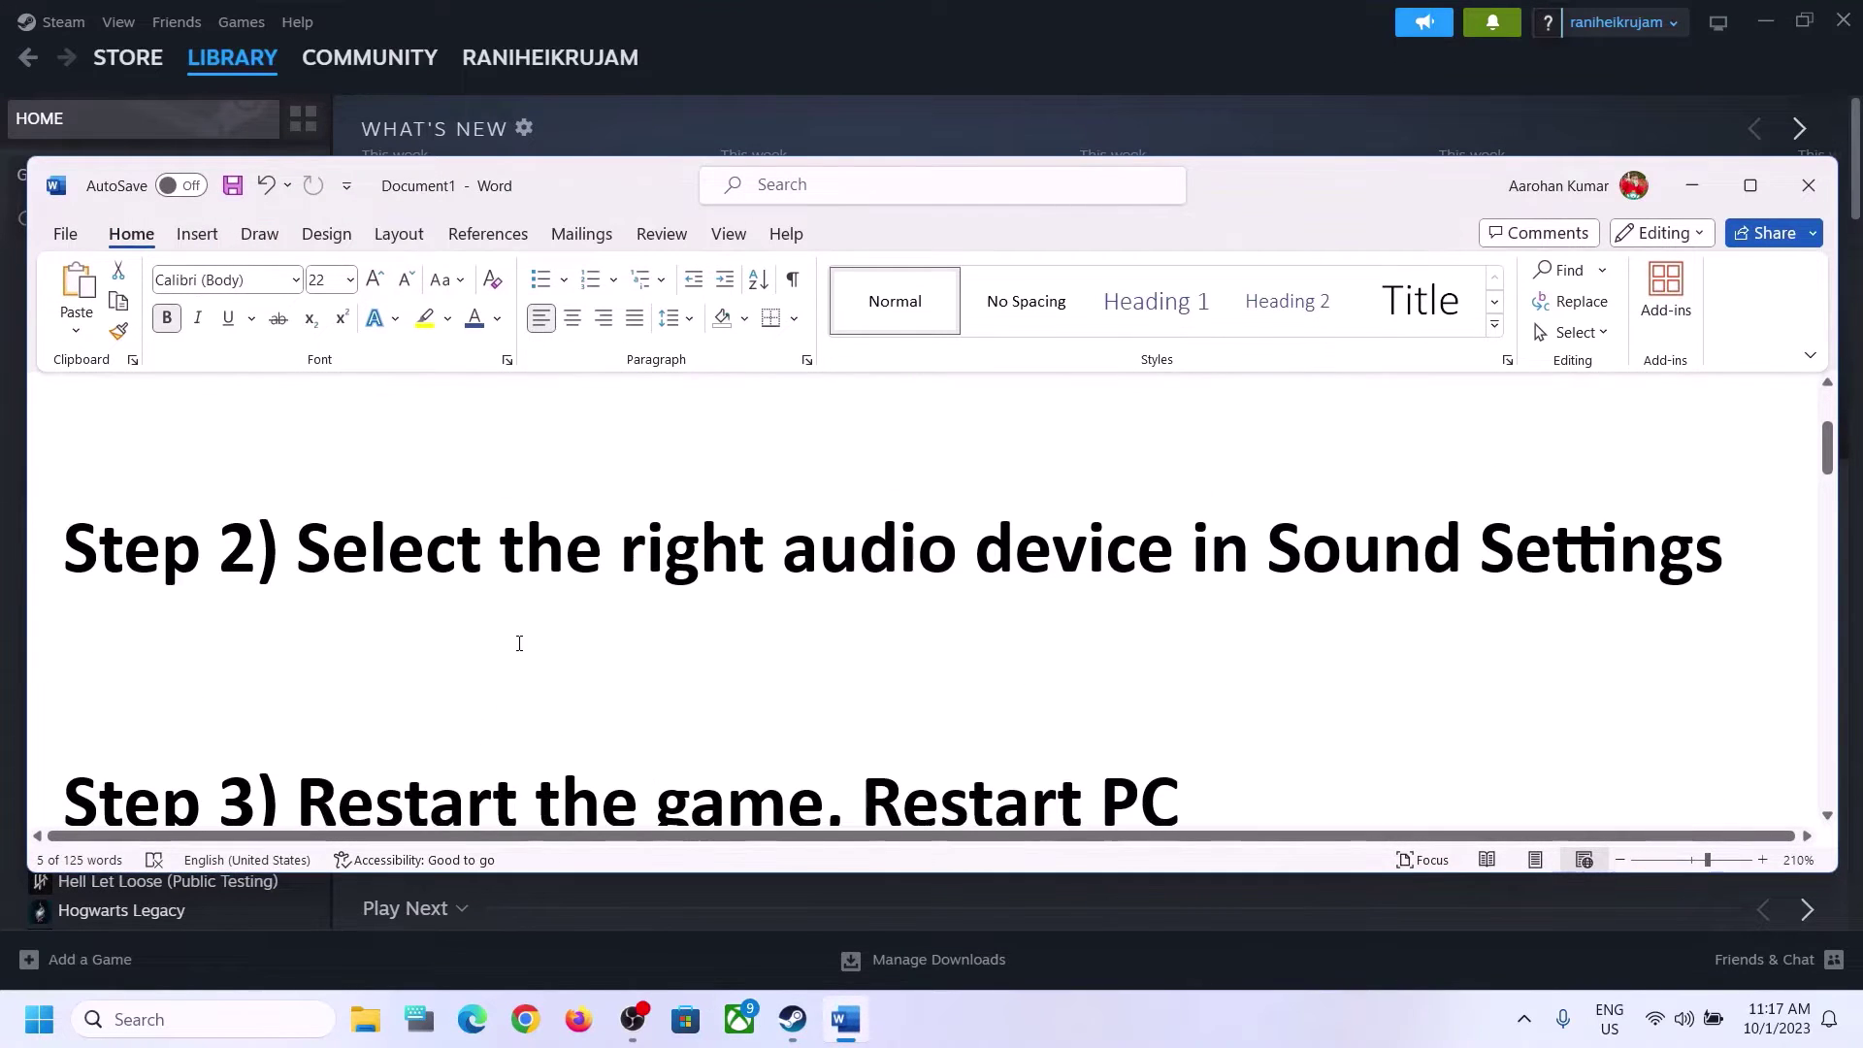
scroll(519, 643, up, 1)
drag(297, 670, 1477, 671)
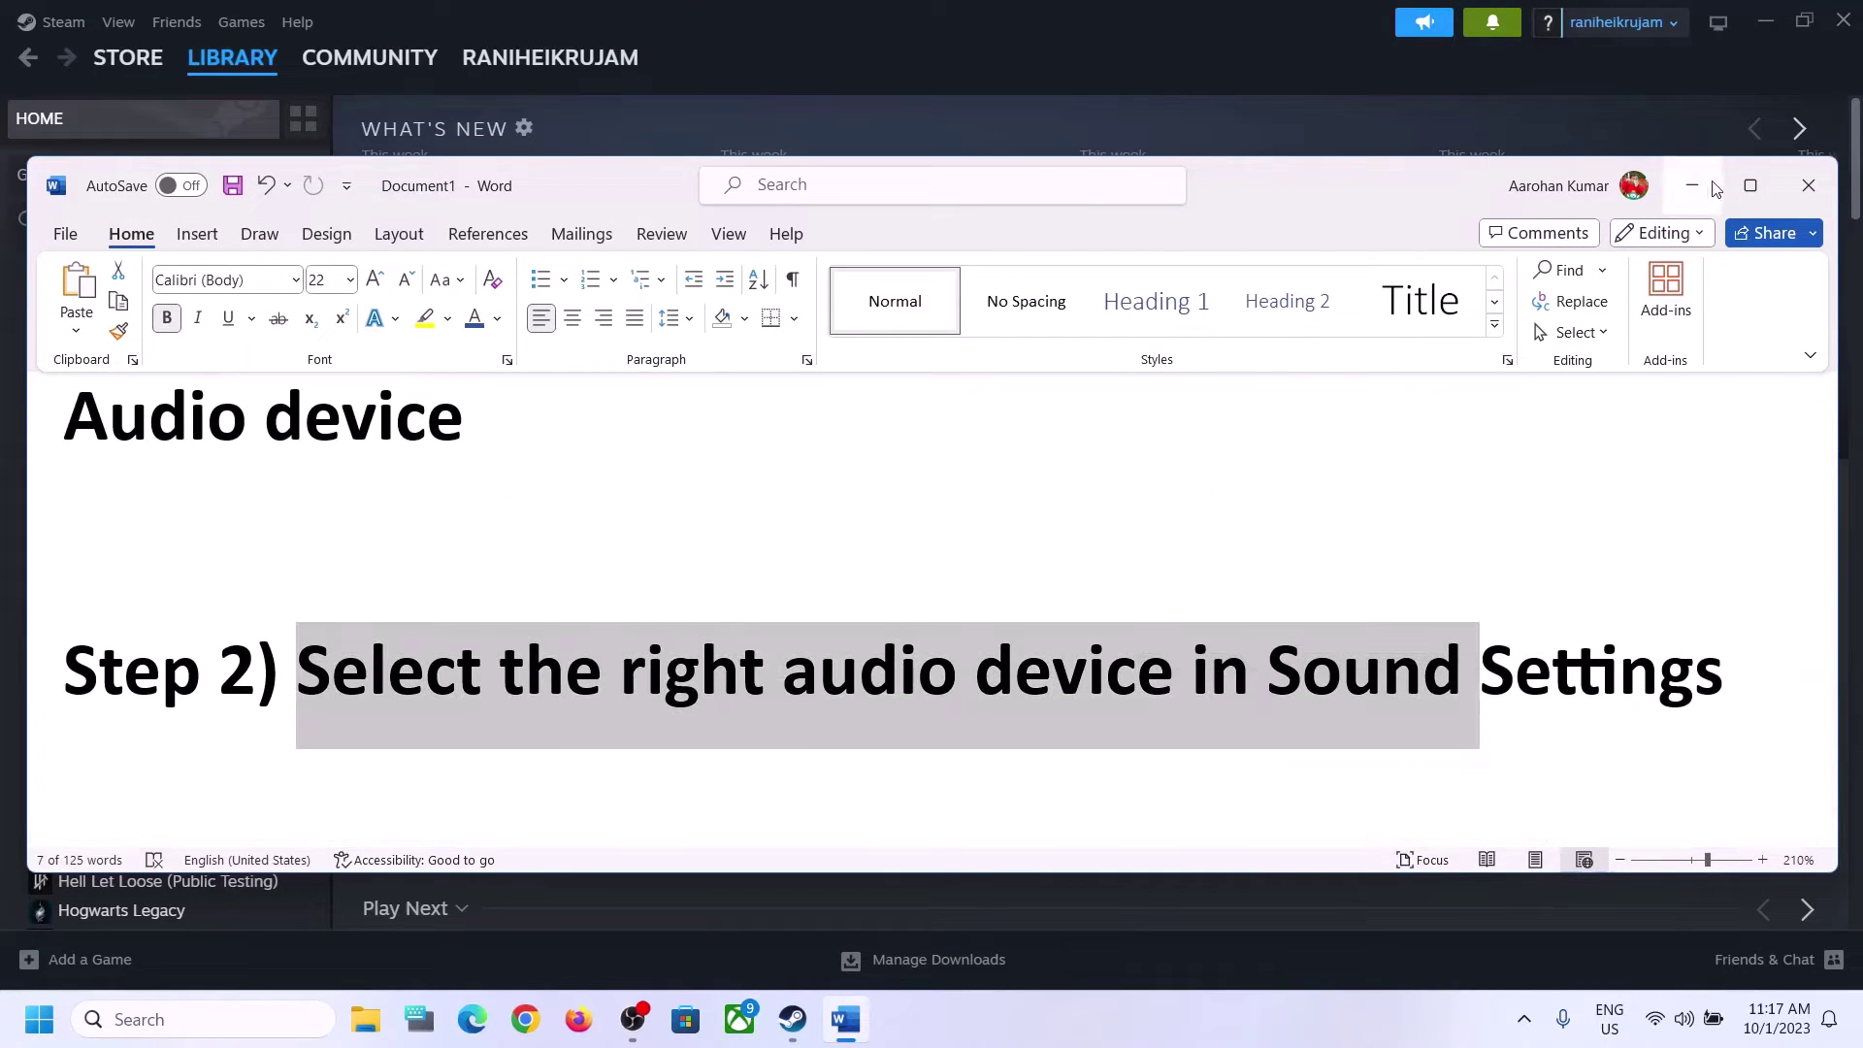
click(1715, 188)
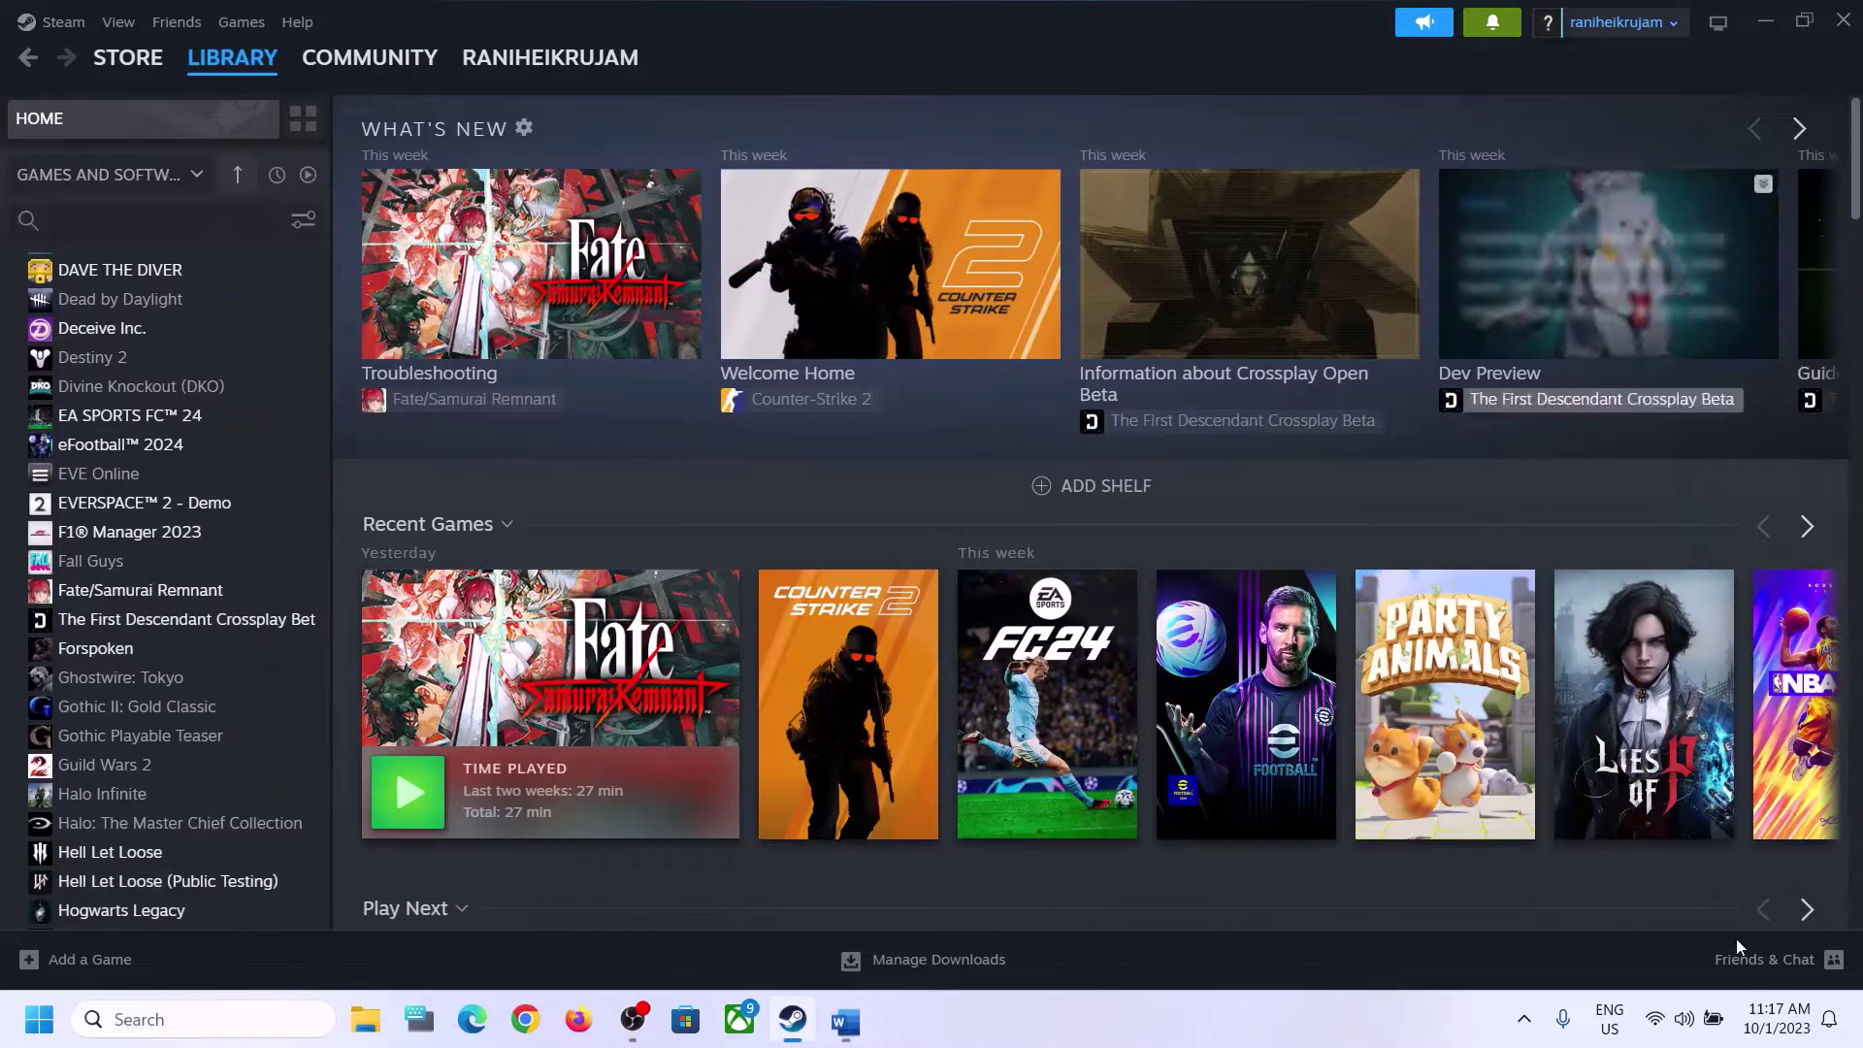
- Check the sound output devices, spatial sound options and volume mixer in the Windows quick settings
click(1685, 1023)
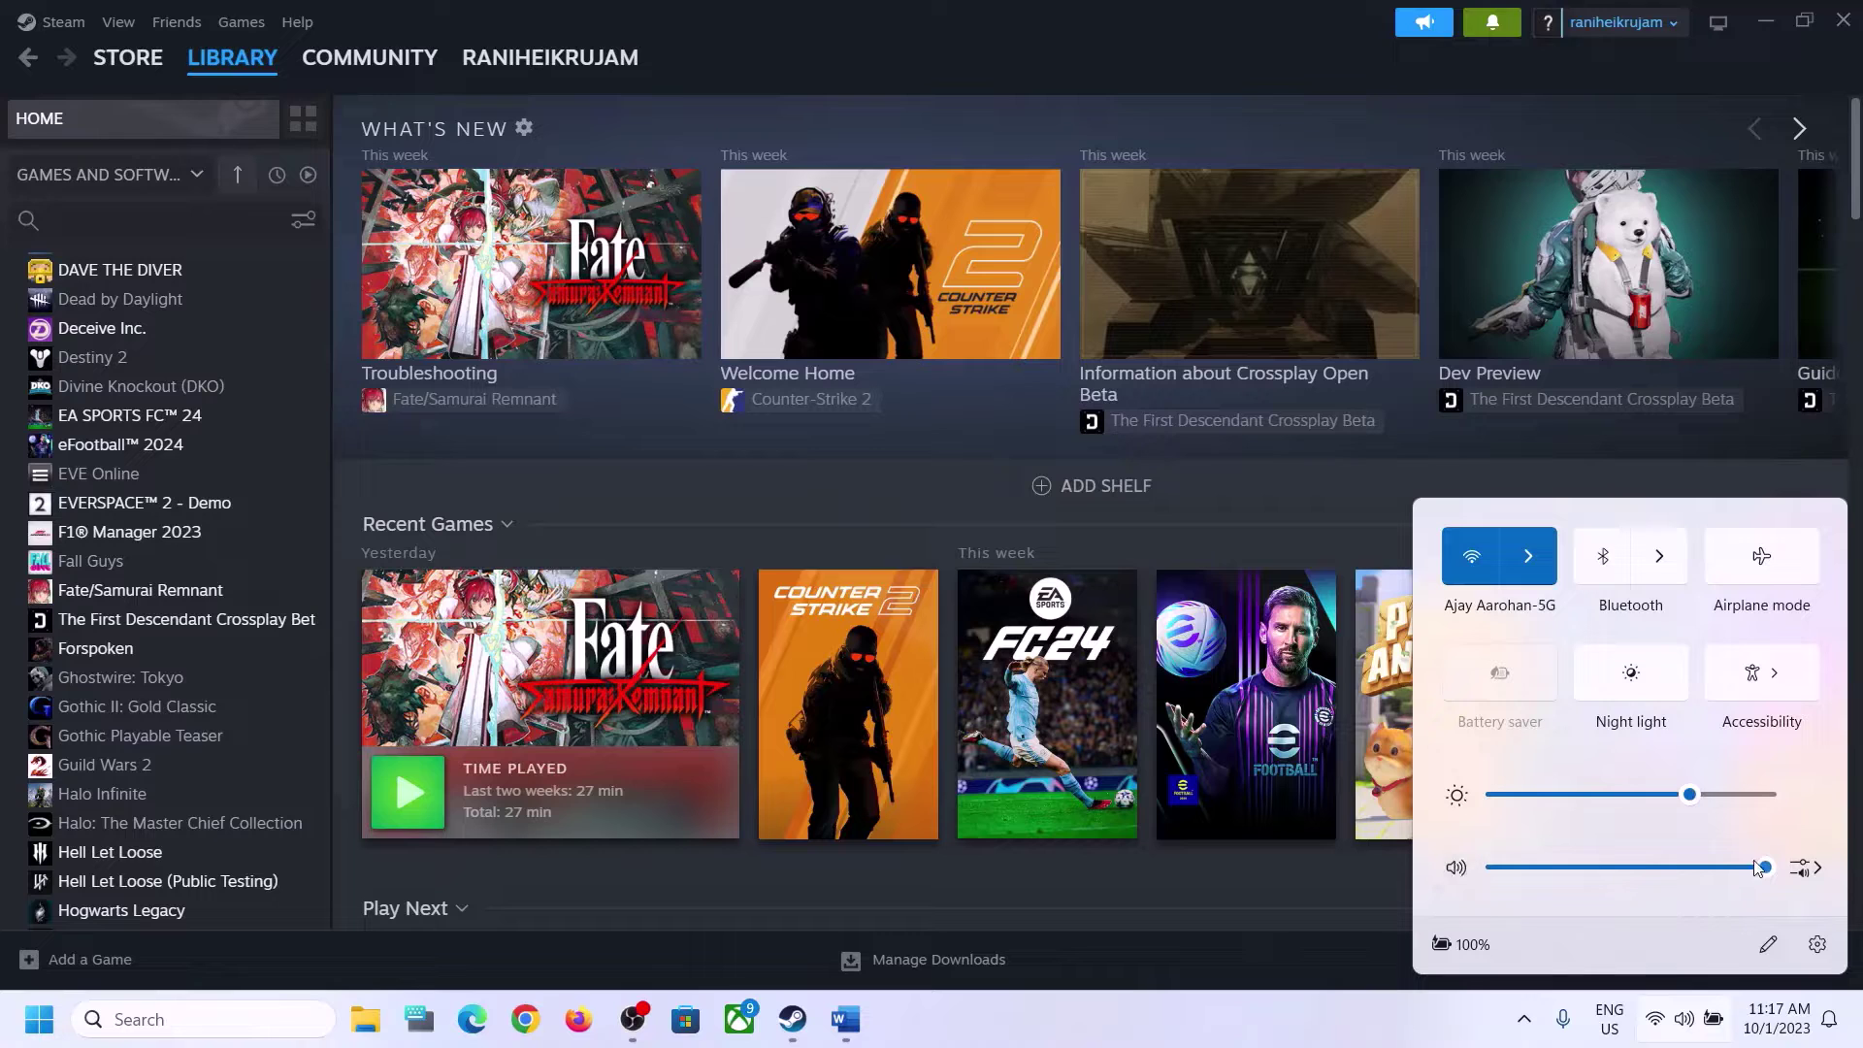
click(1815, 869)
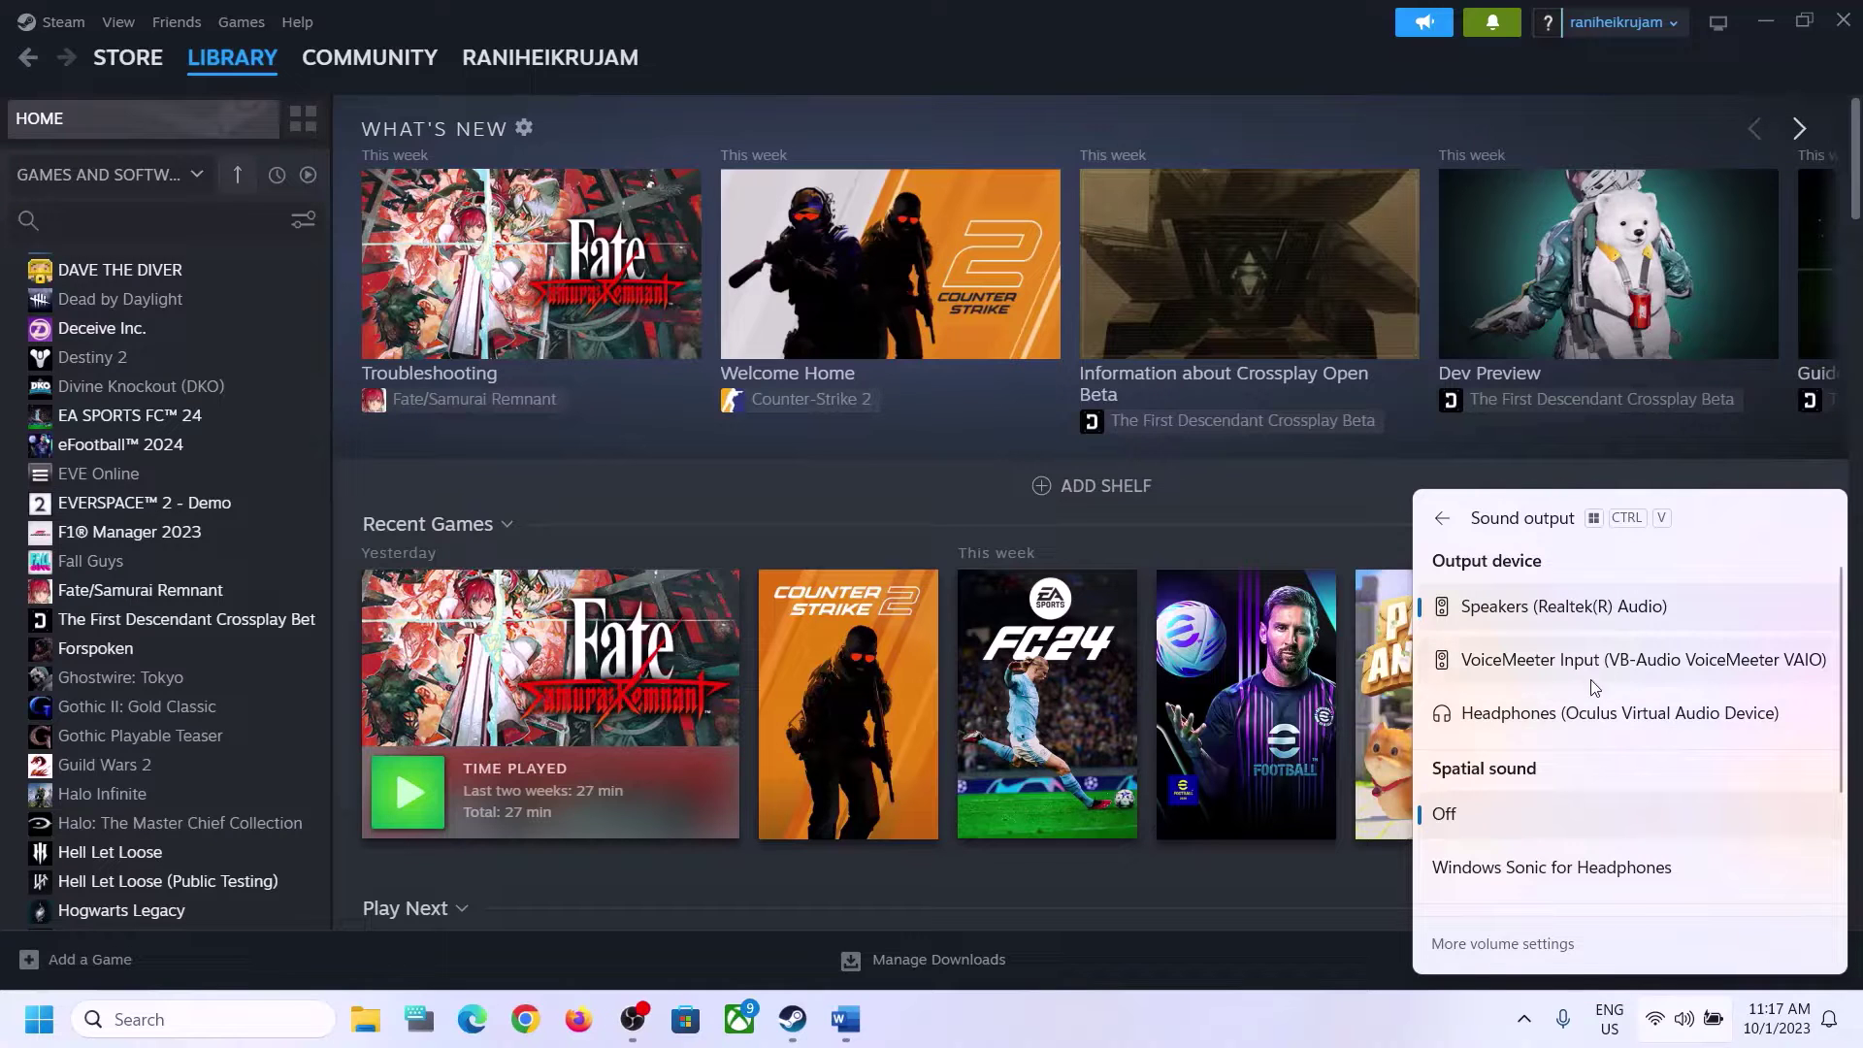
scroll(1601, 757, down, 3)
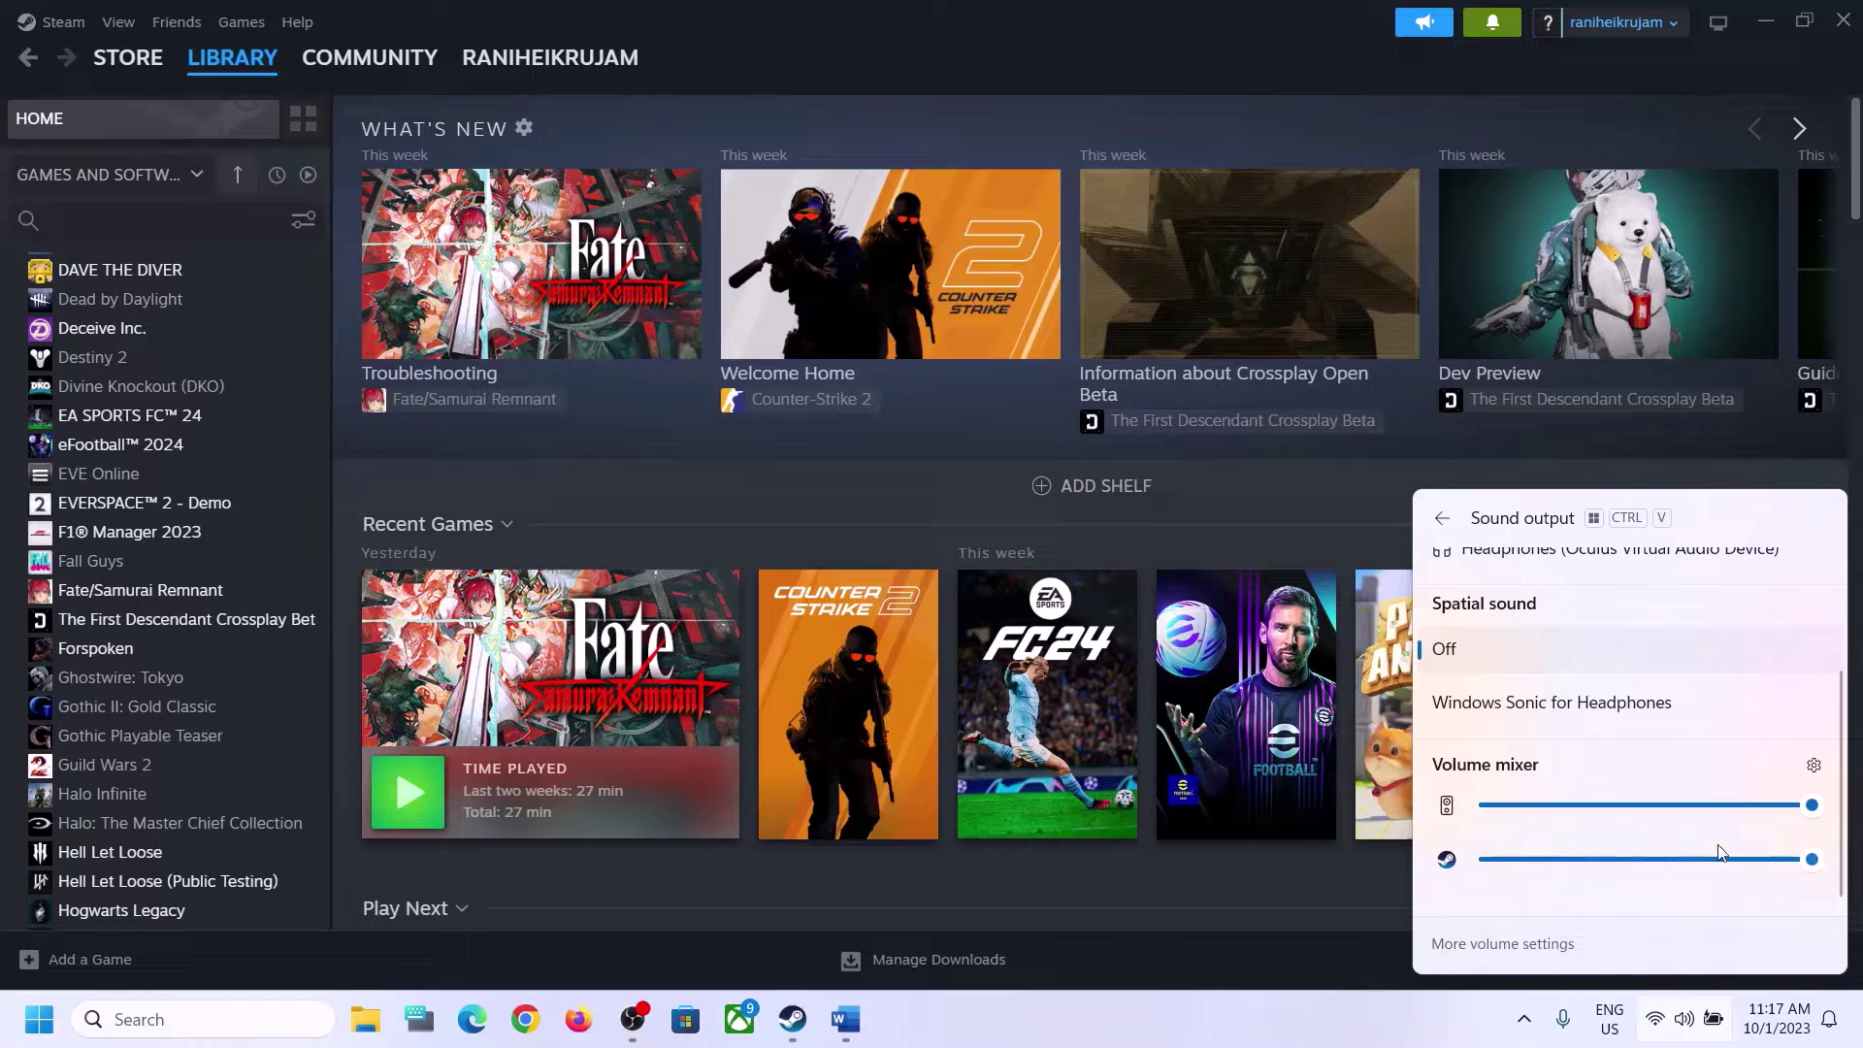
click(1462, 1022)
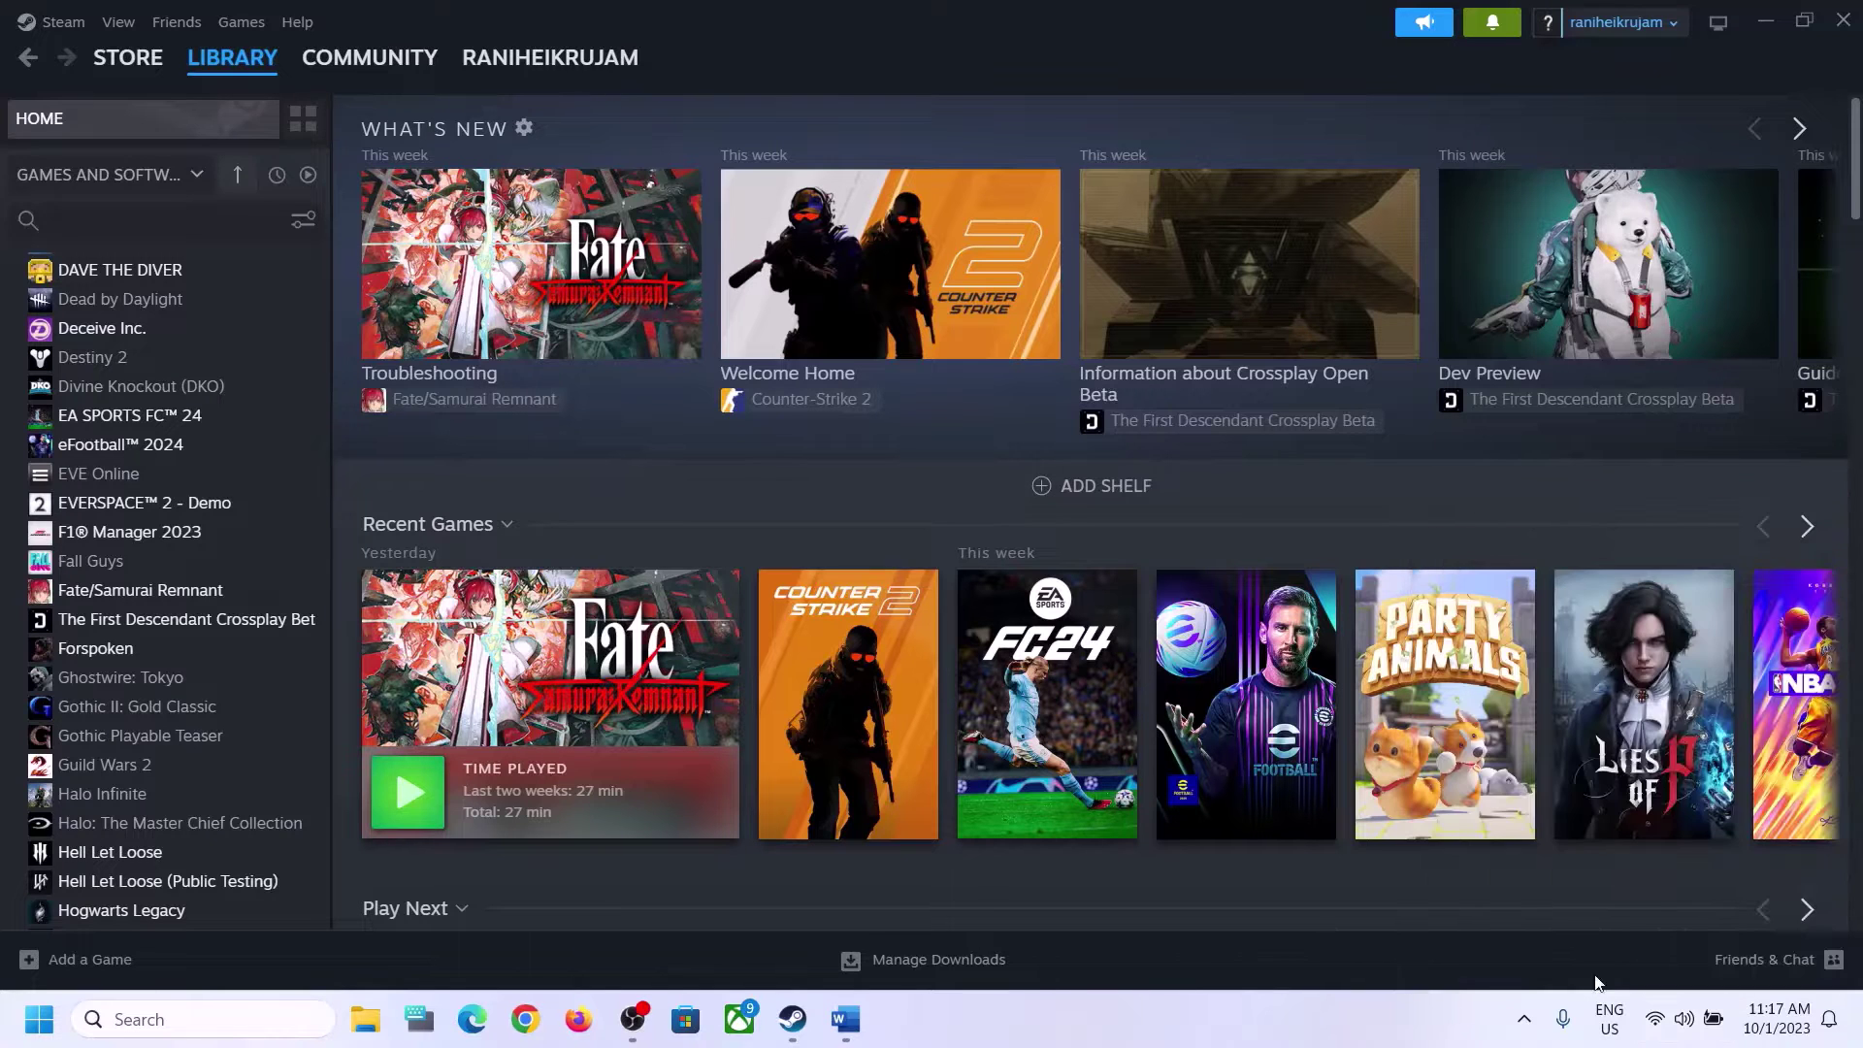
- Open the Windows sound settings, expand the playback devices, and check the selected output and input devices
right_click(1685, 1031)
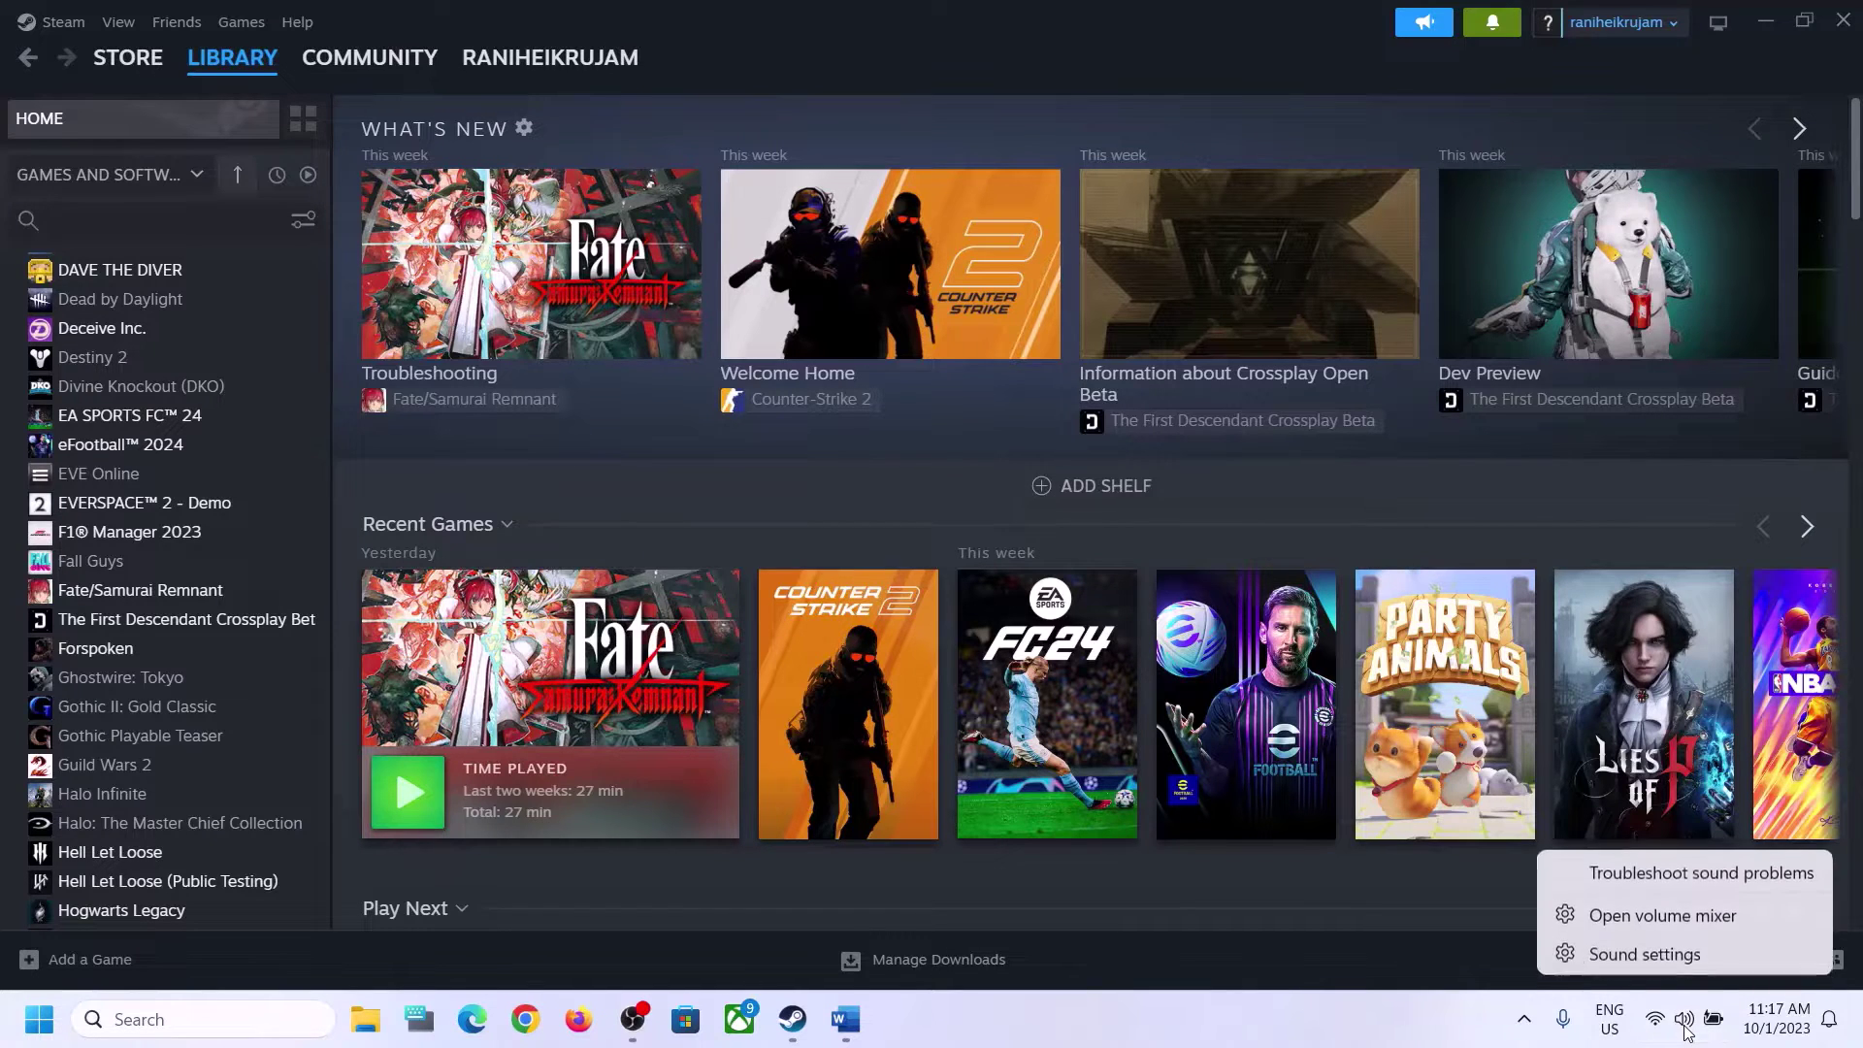
click(1674, 954)
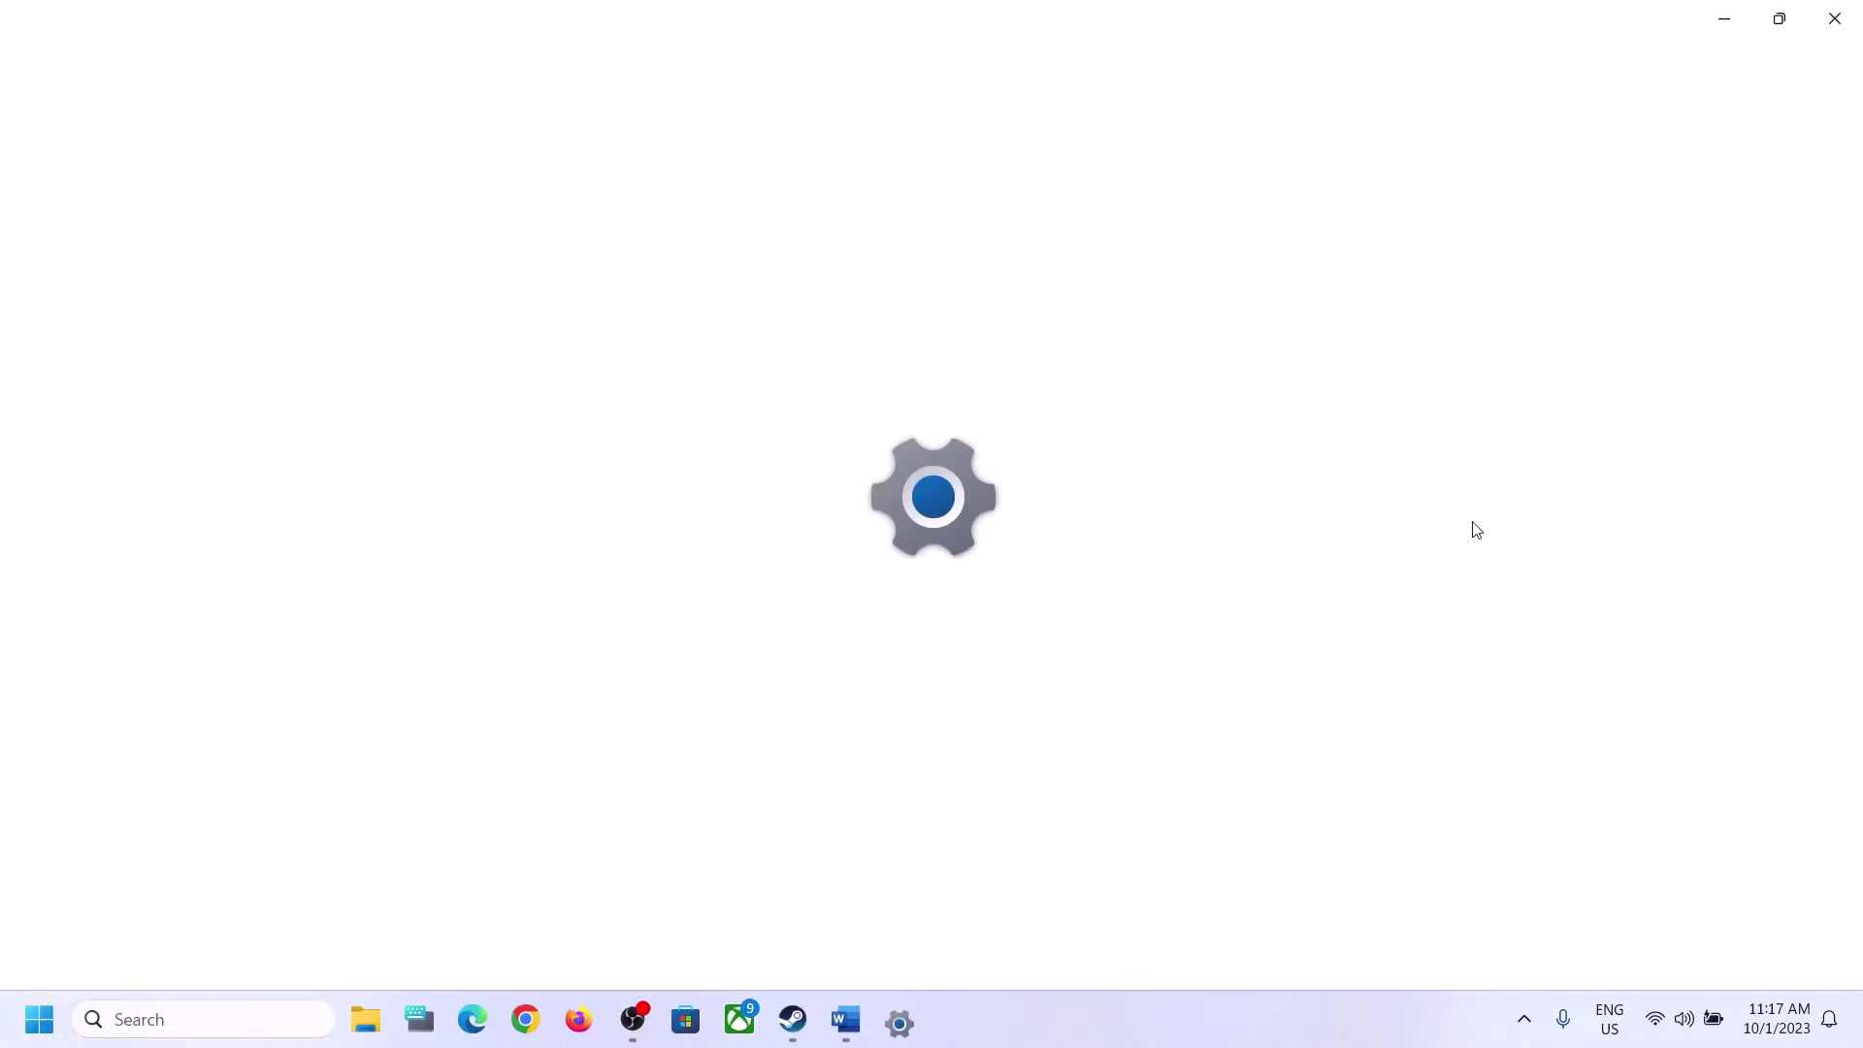
click(1691, 211)
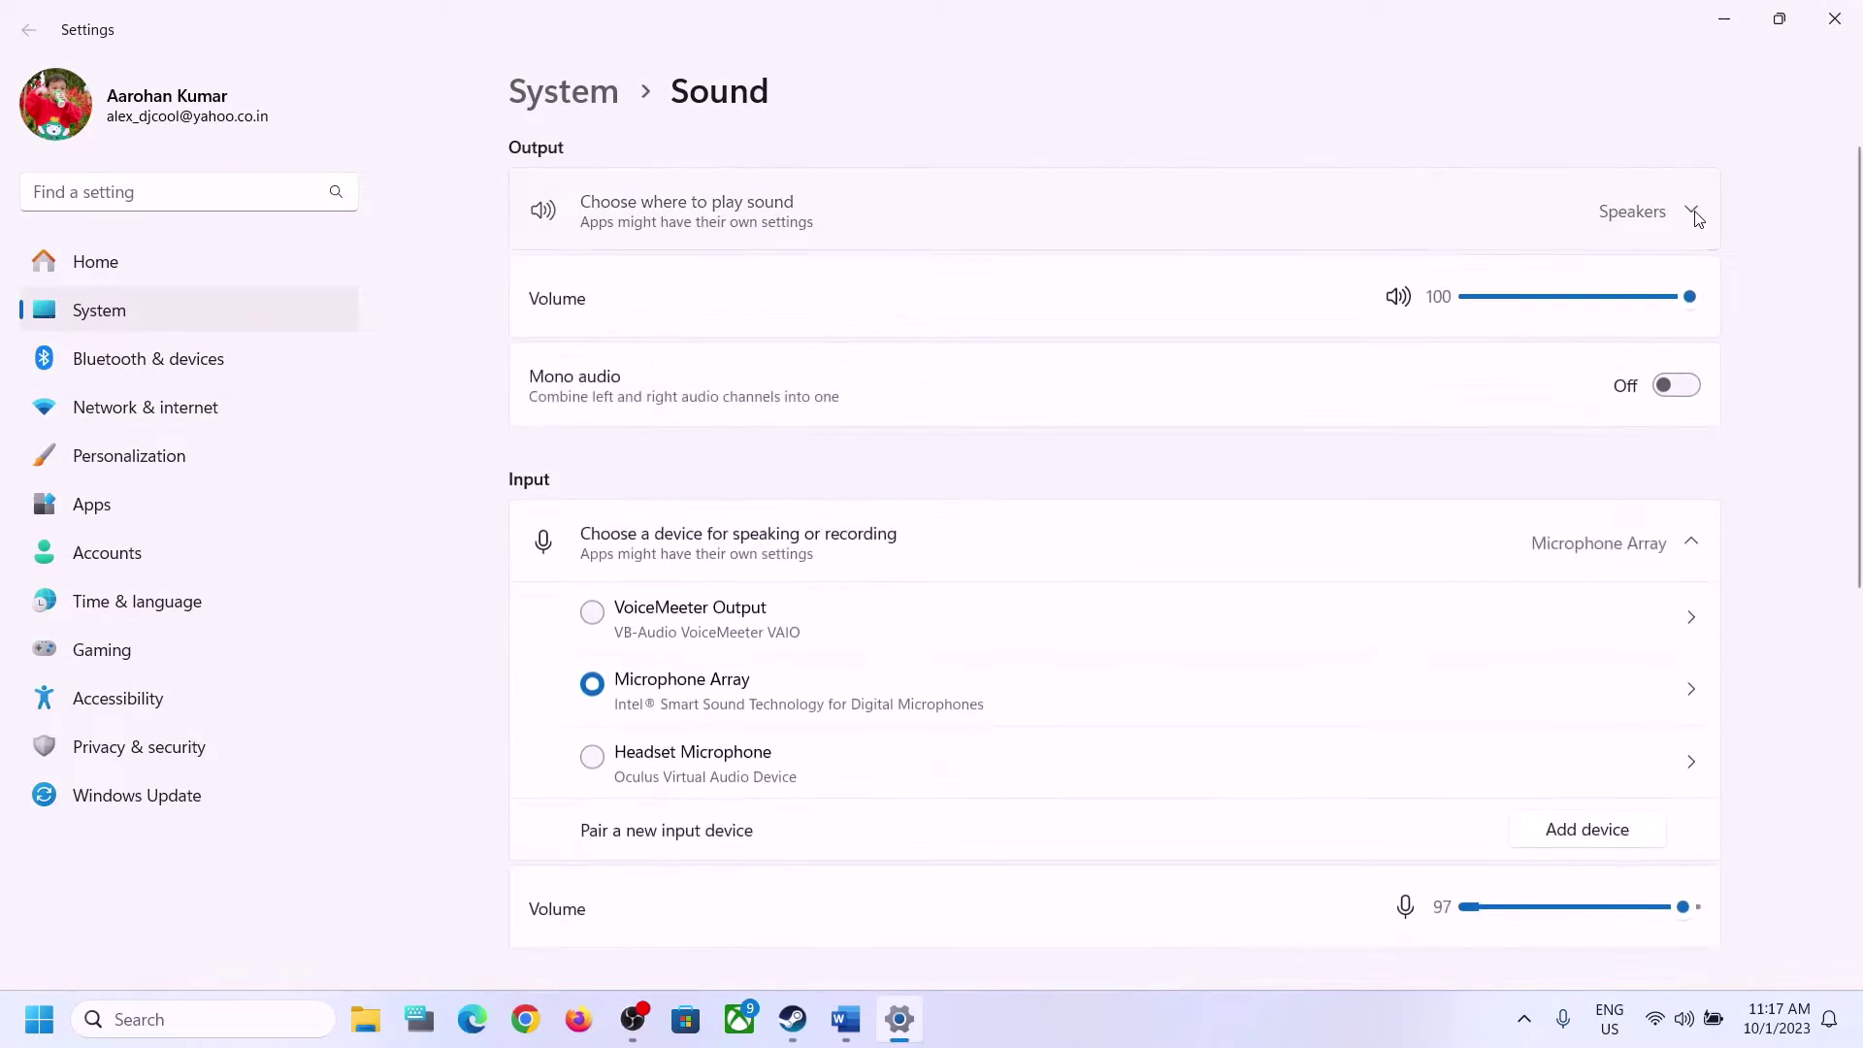
click(1691, 211)
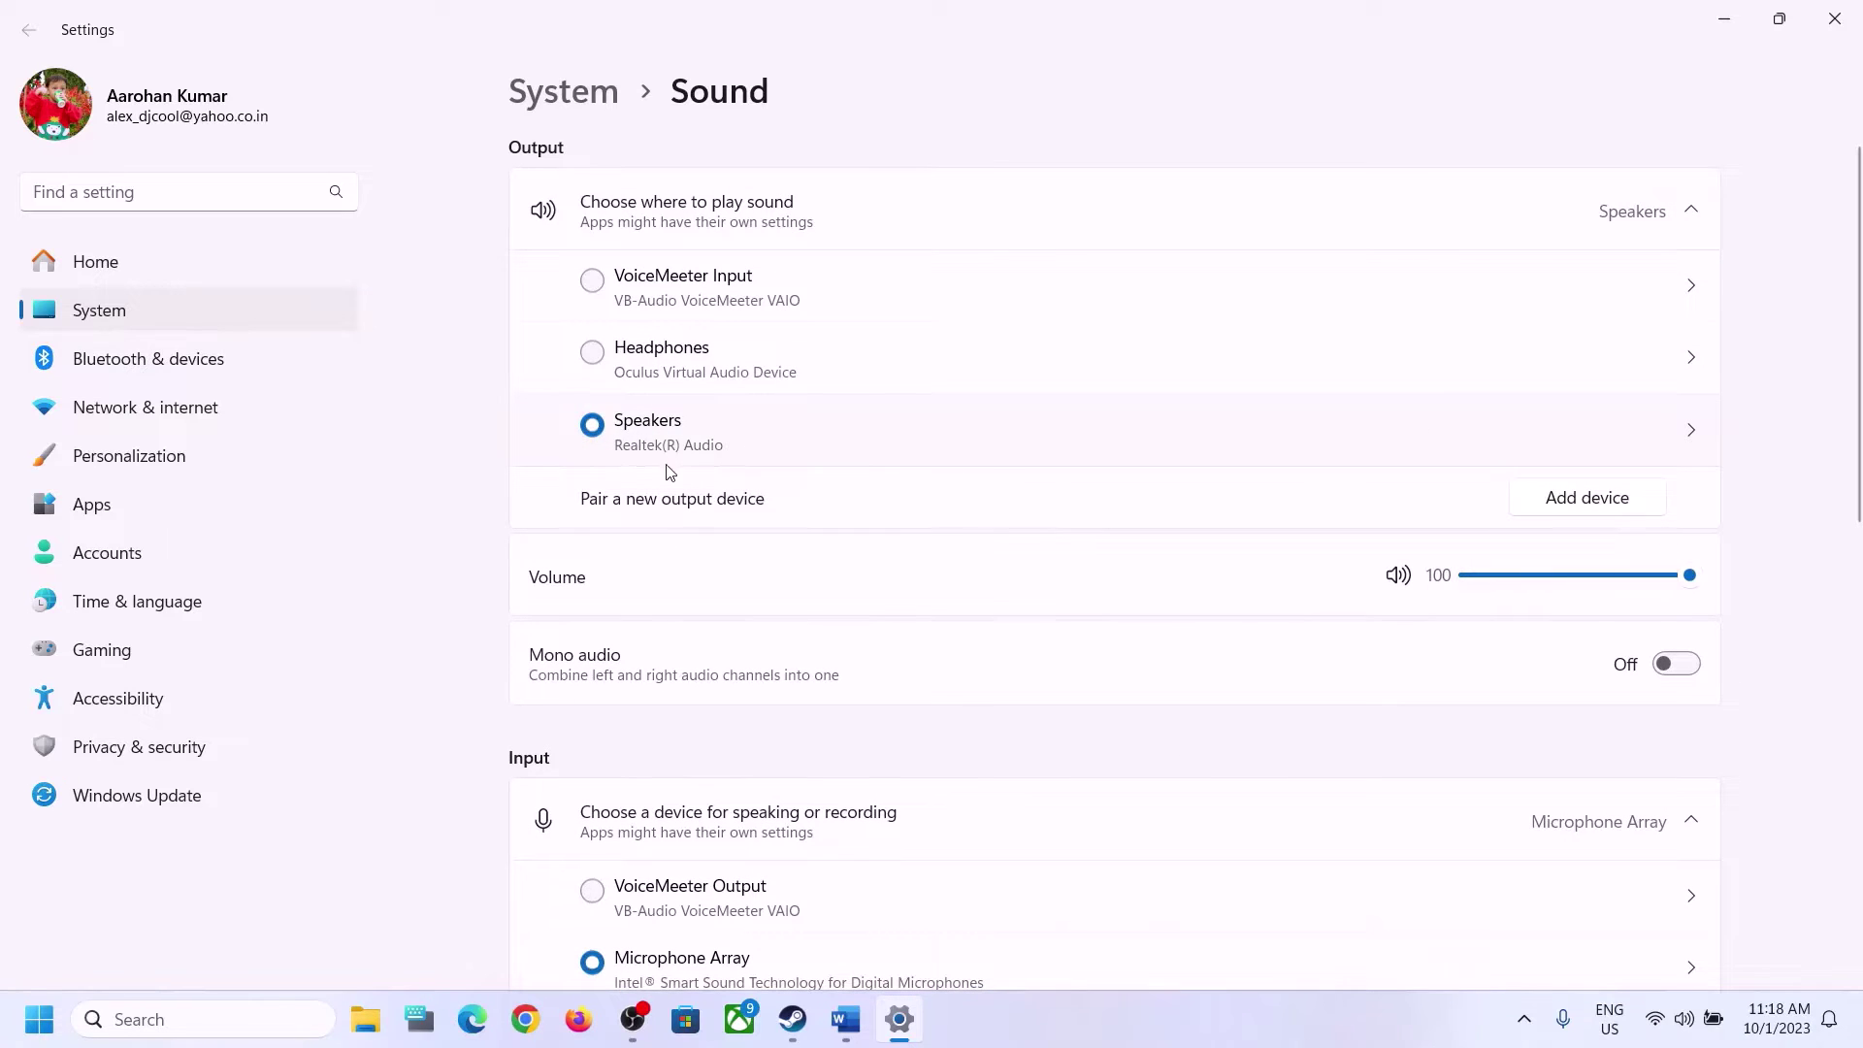
scroll(1392, 737, down, 8)
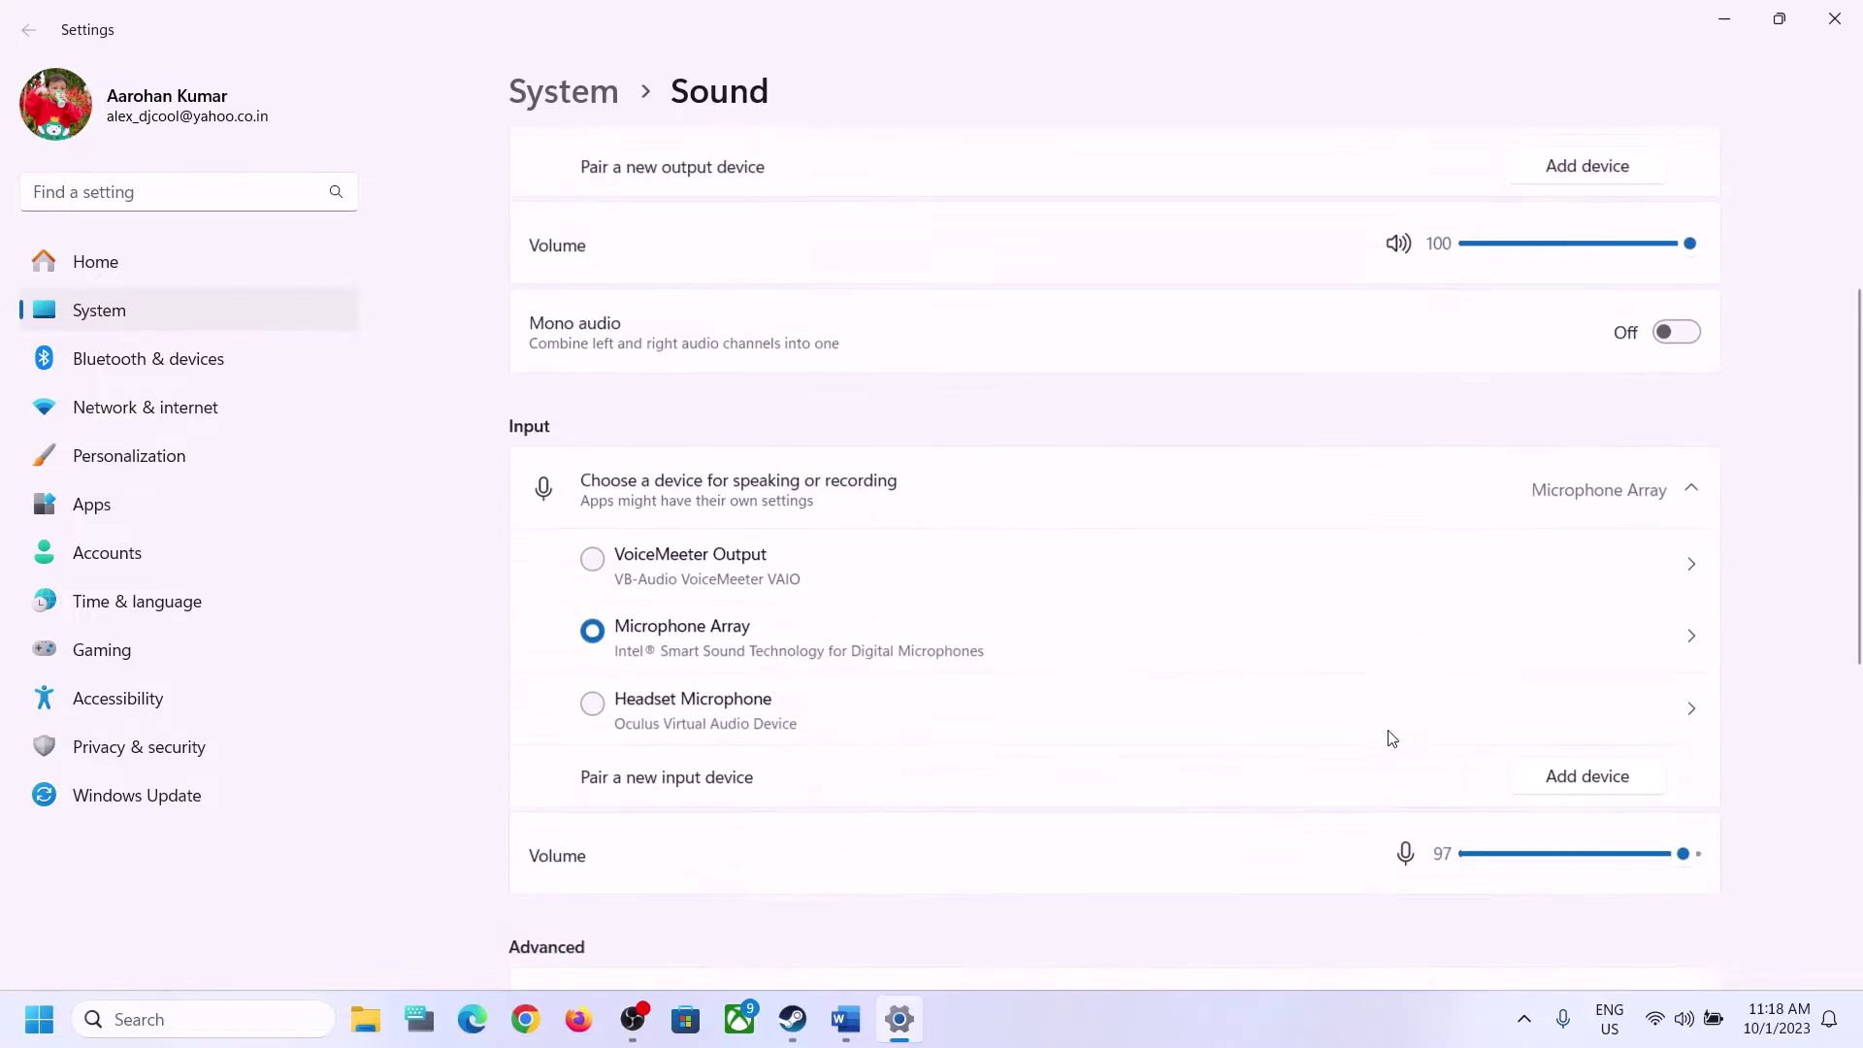
scroll(1387, 735, up, 3)
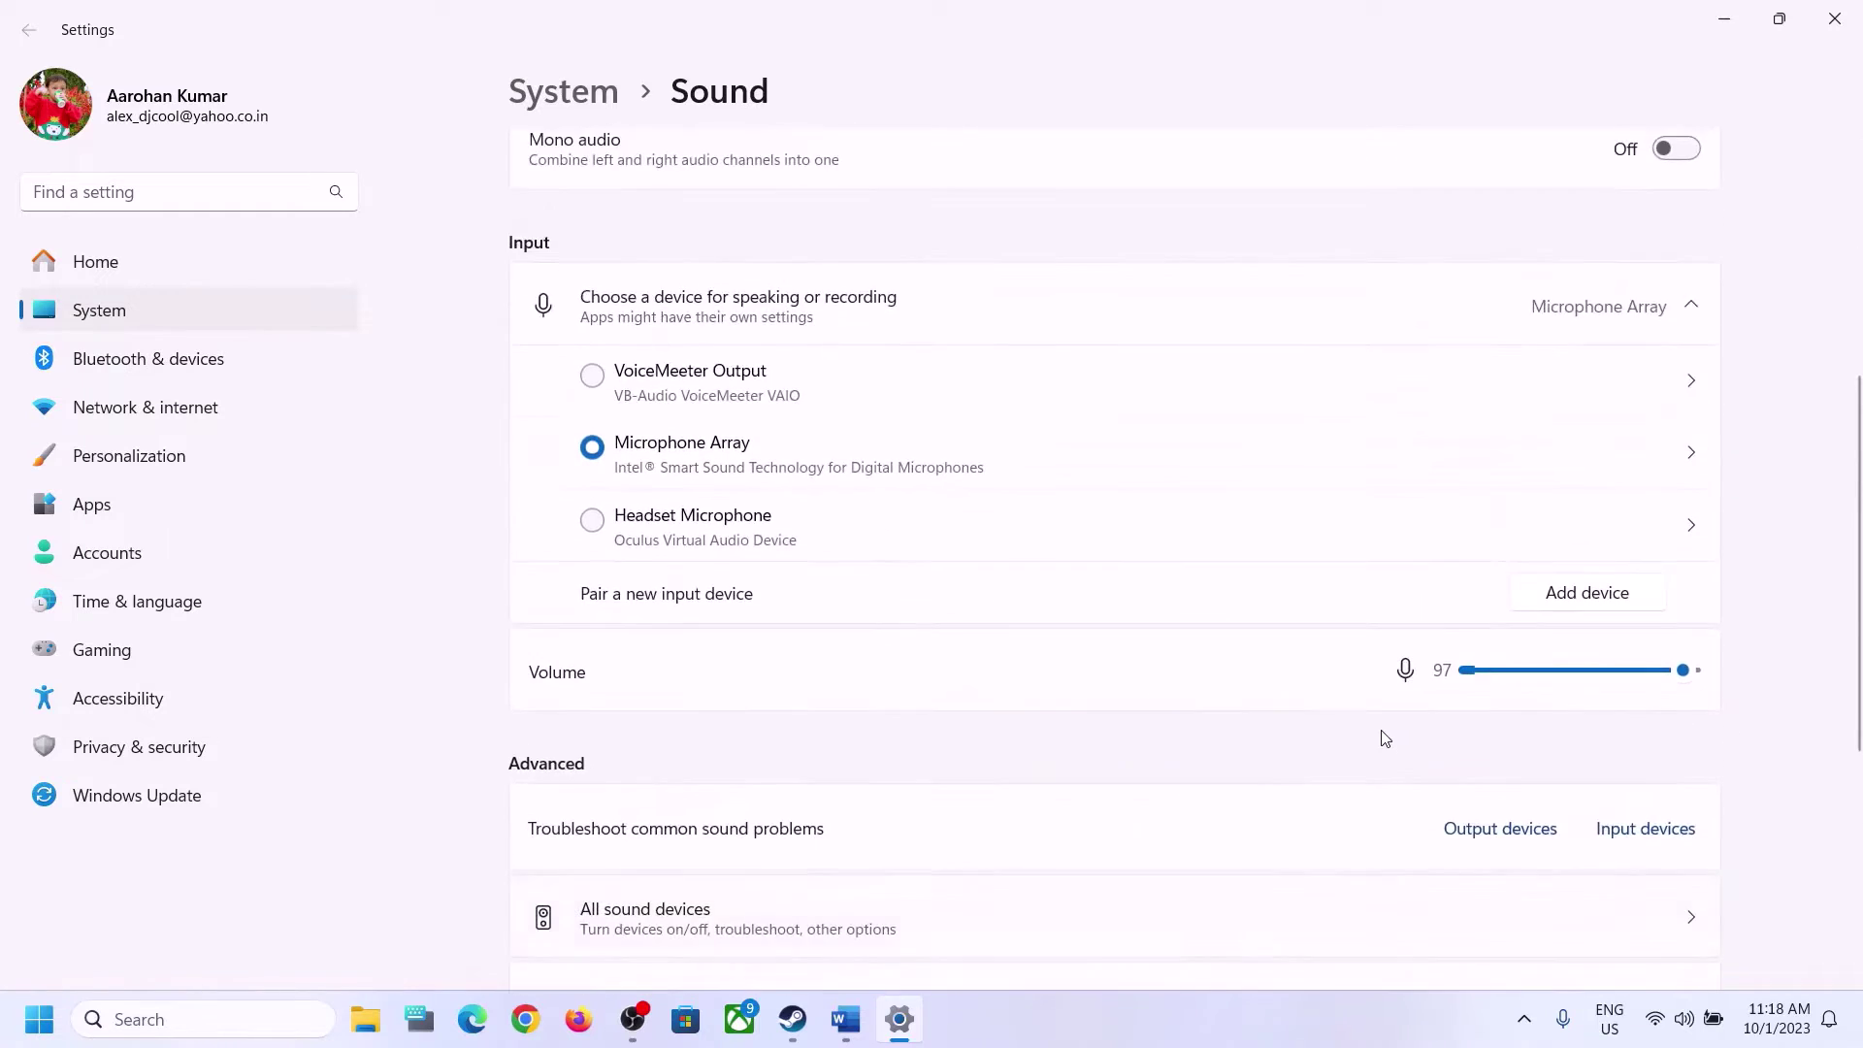
scroll(1165, 747, down, 3)
- Open the volume mixer, check the system and per-app volume levels, and close Settings
click(626, 761)
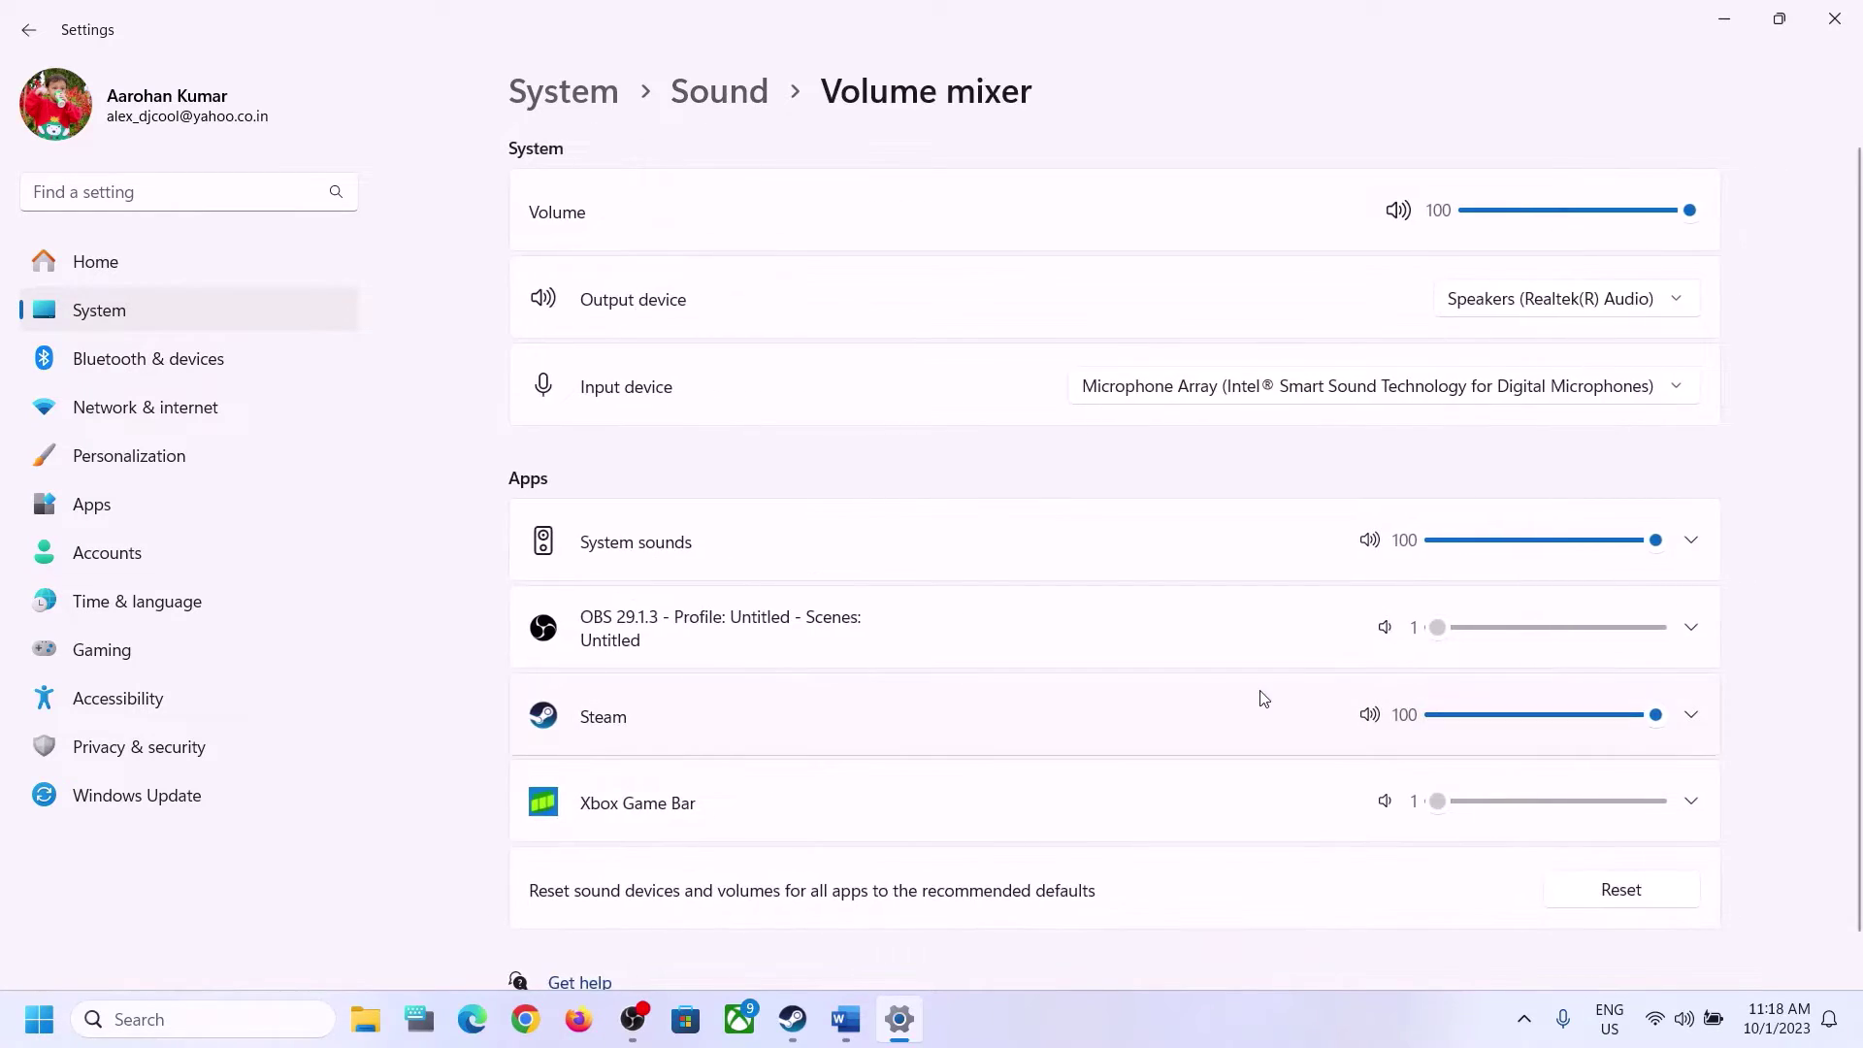
scroll(1259, 695, down, 1)
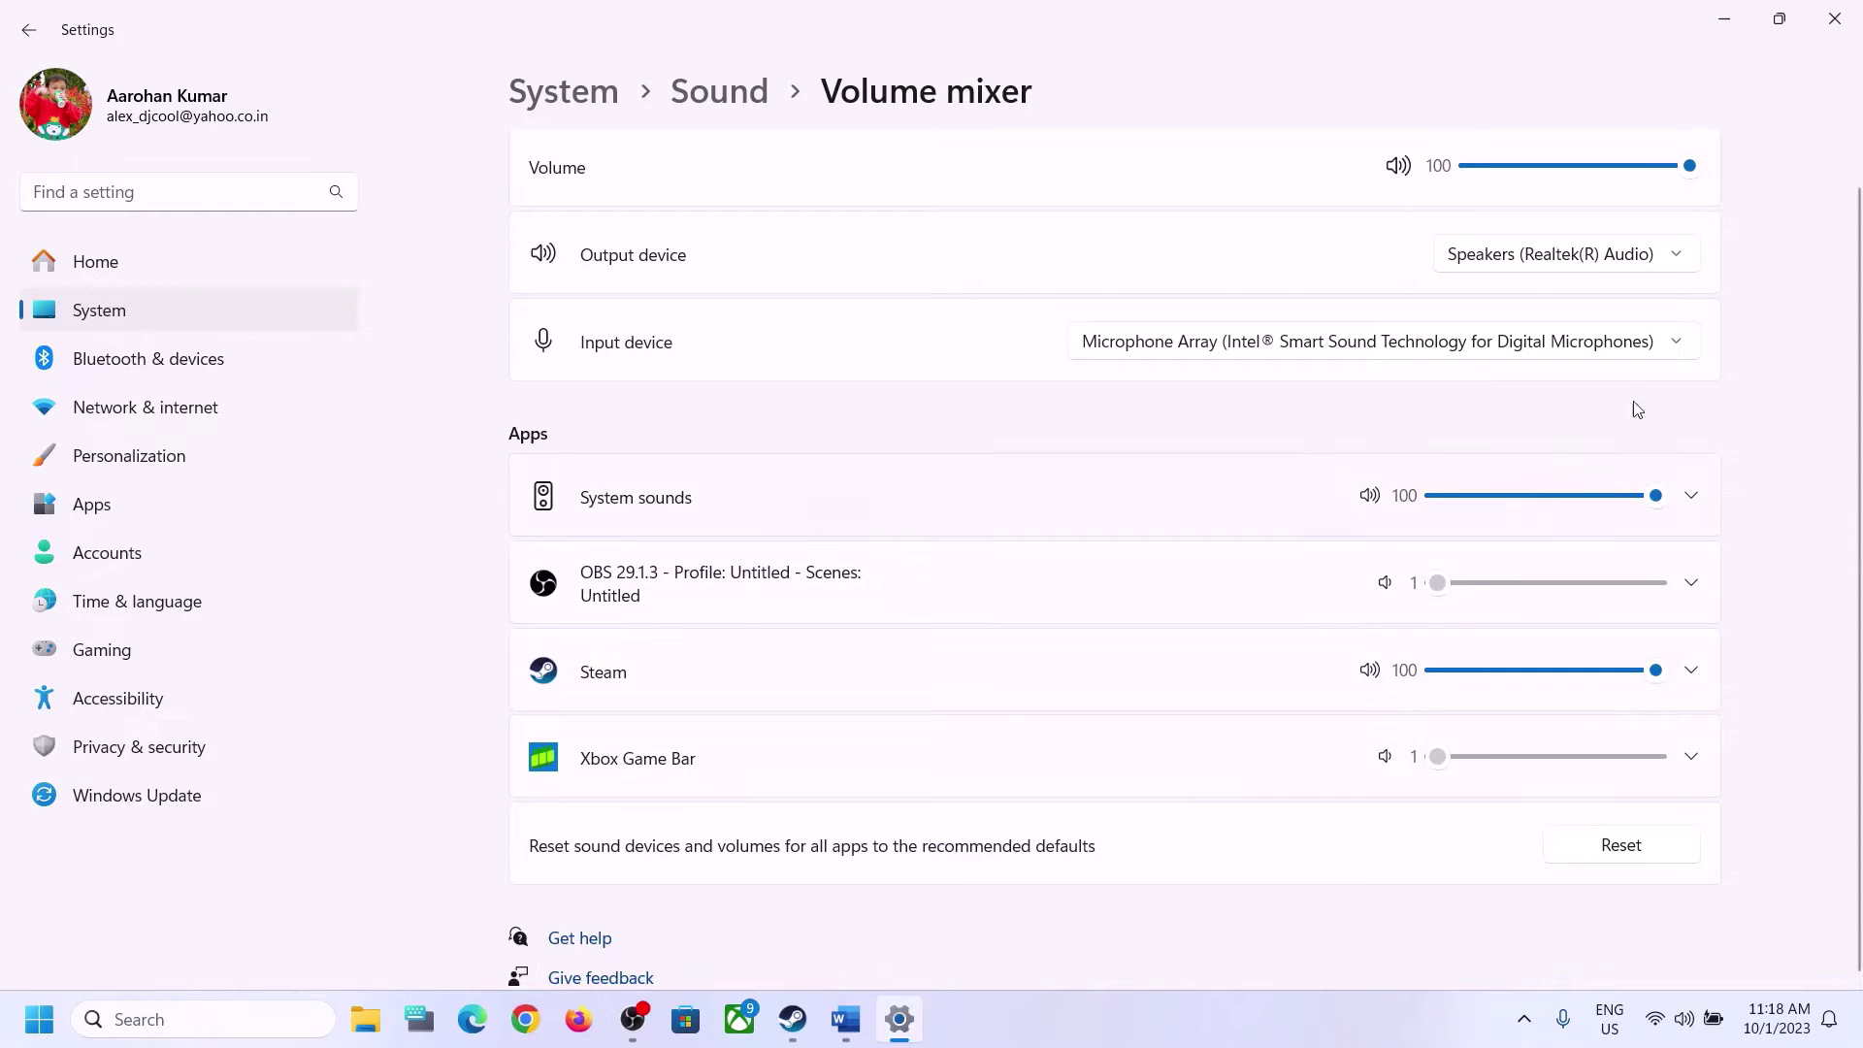
click(1834, 20)
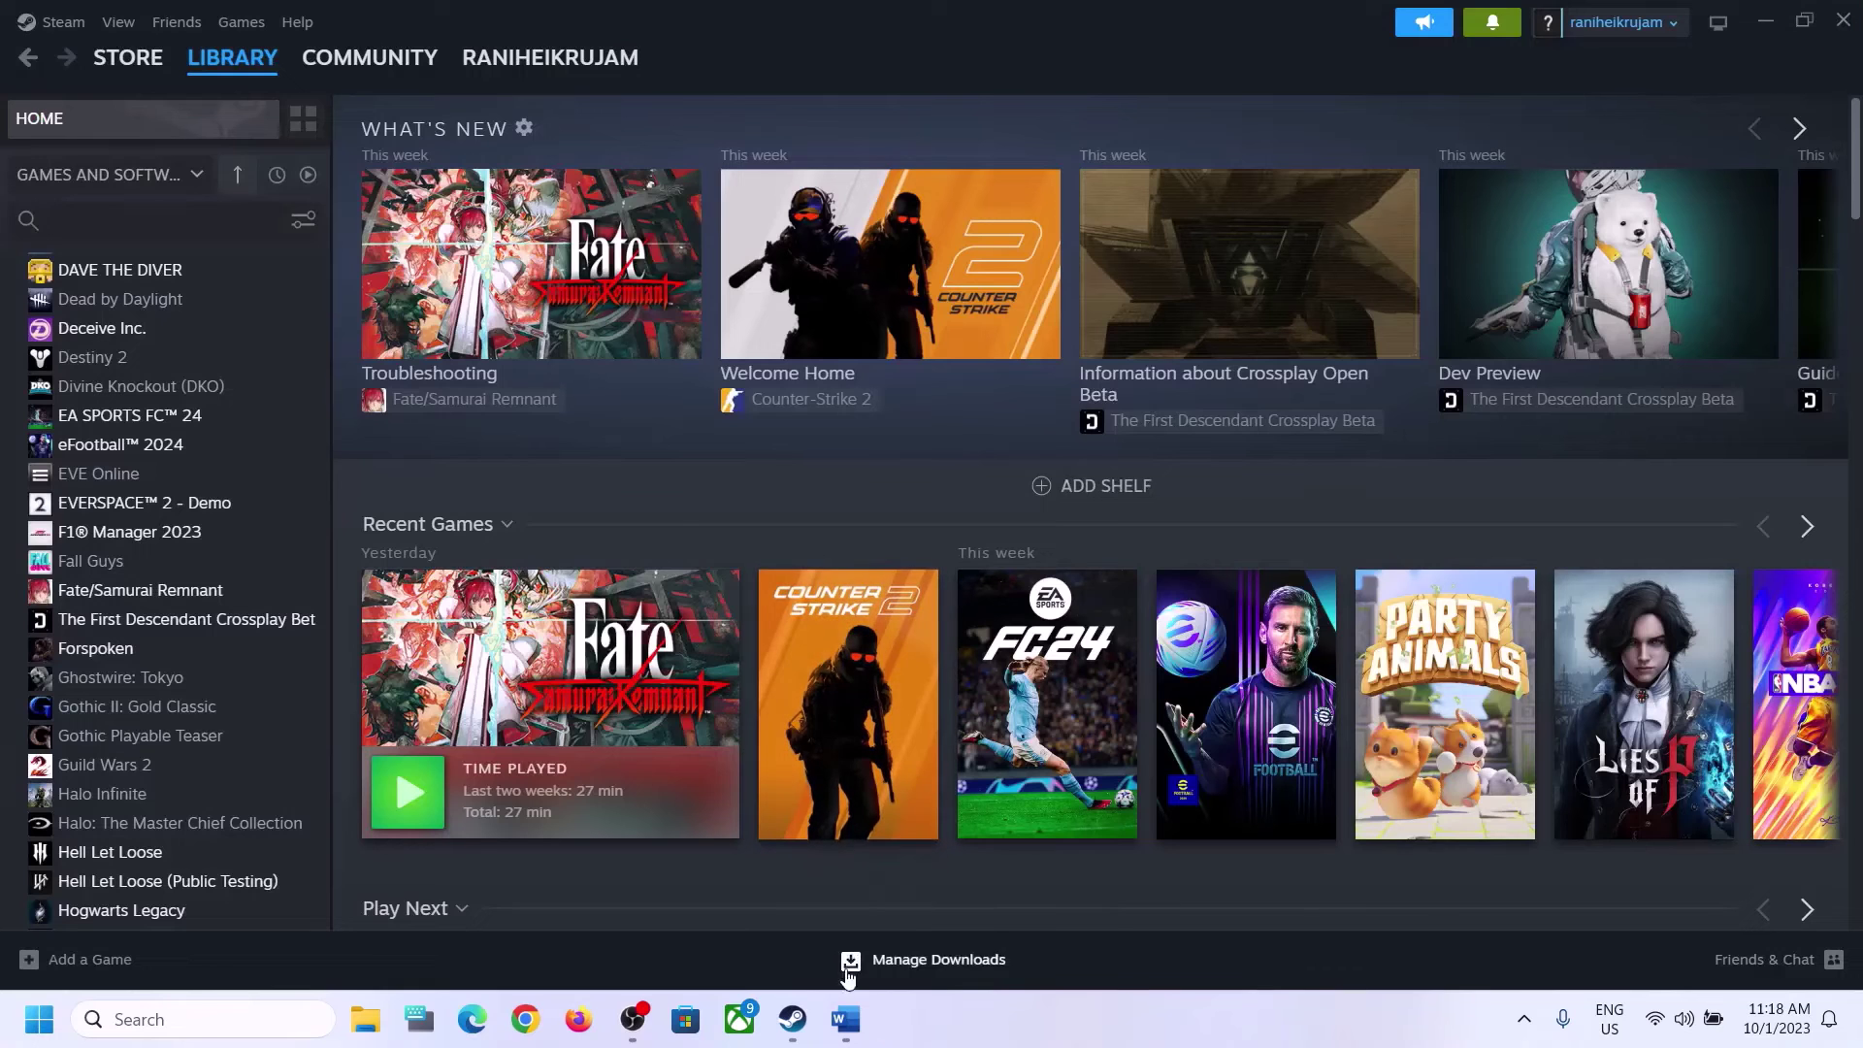
- Highlight "Restart the game" and "Restart PC" in step 3 of the Word document, and show the PC's power options
click(845, 1019)
scroll(804, 743, down, 3)
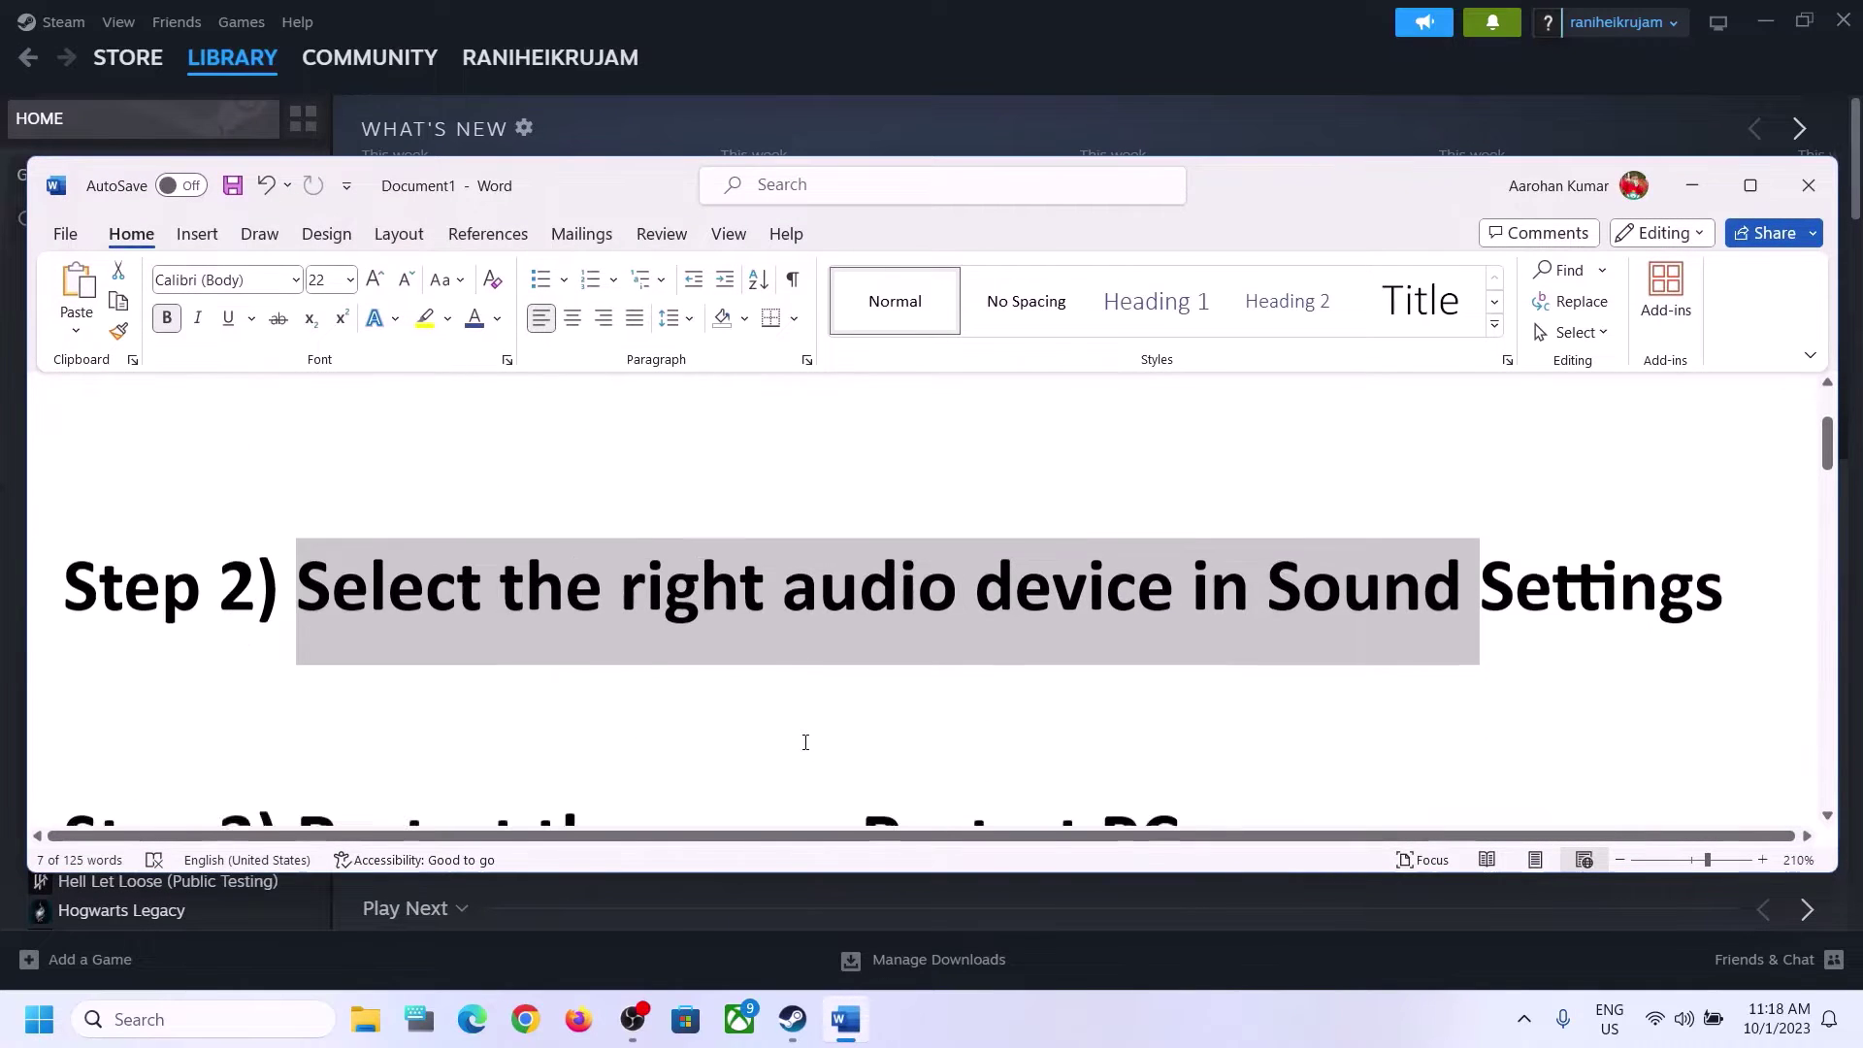
drag(291, 691, 825, 699)
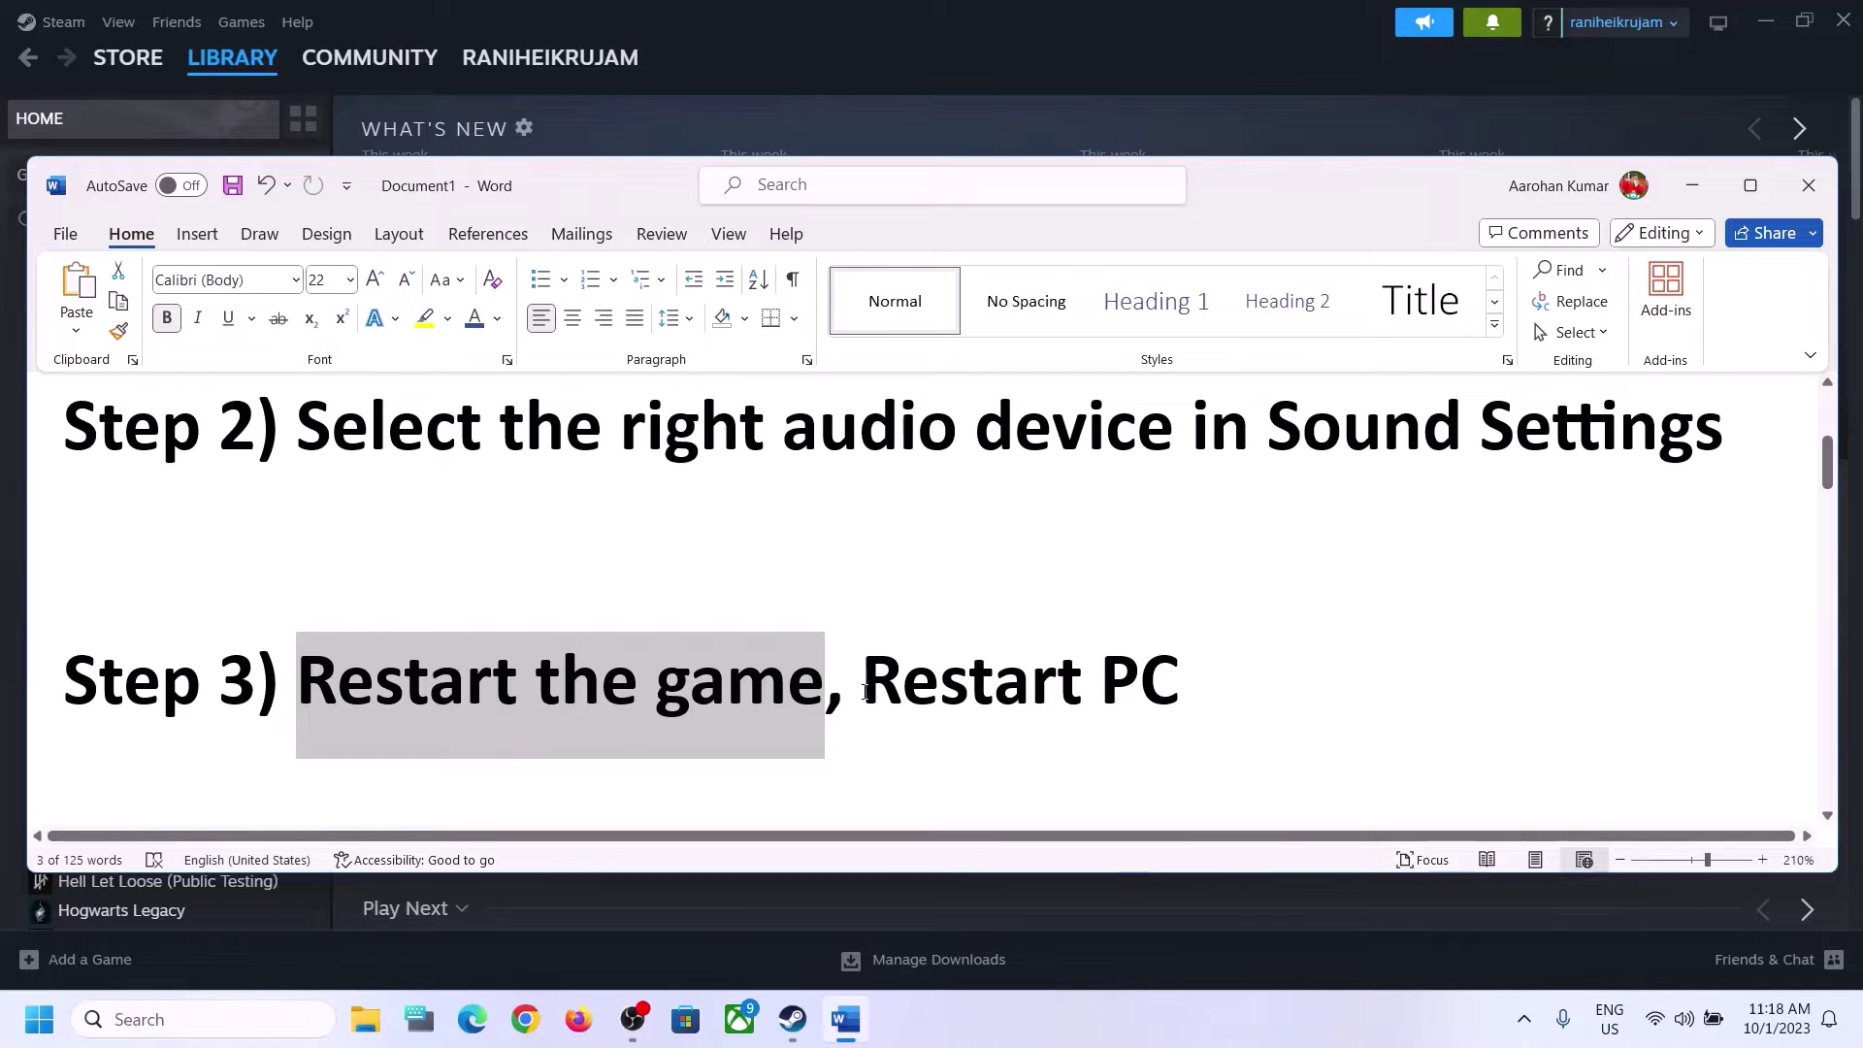
drag(870, 687, 1183, 694)
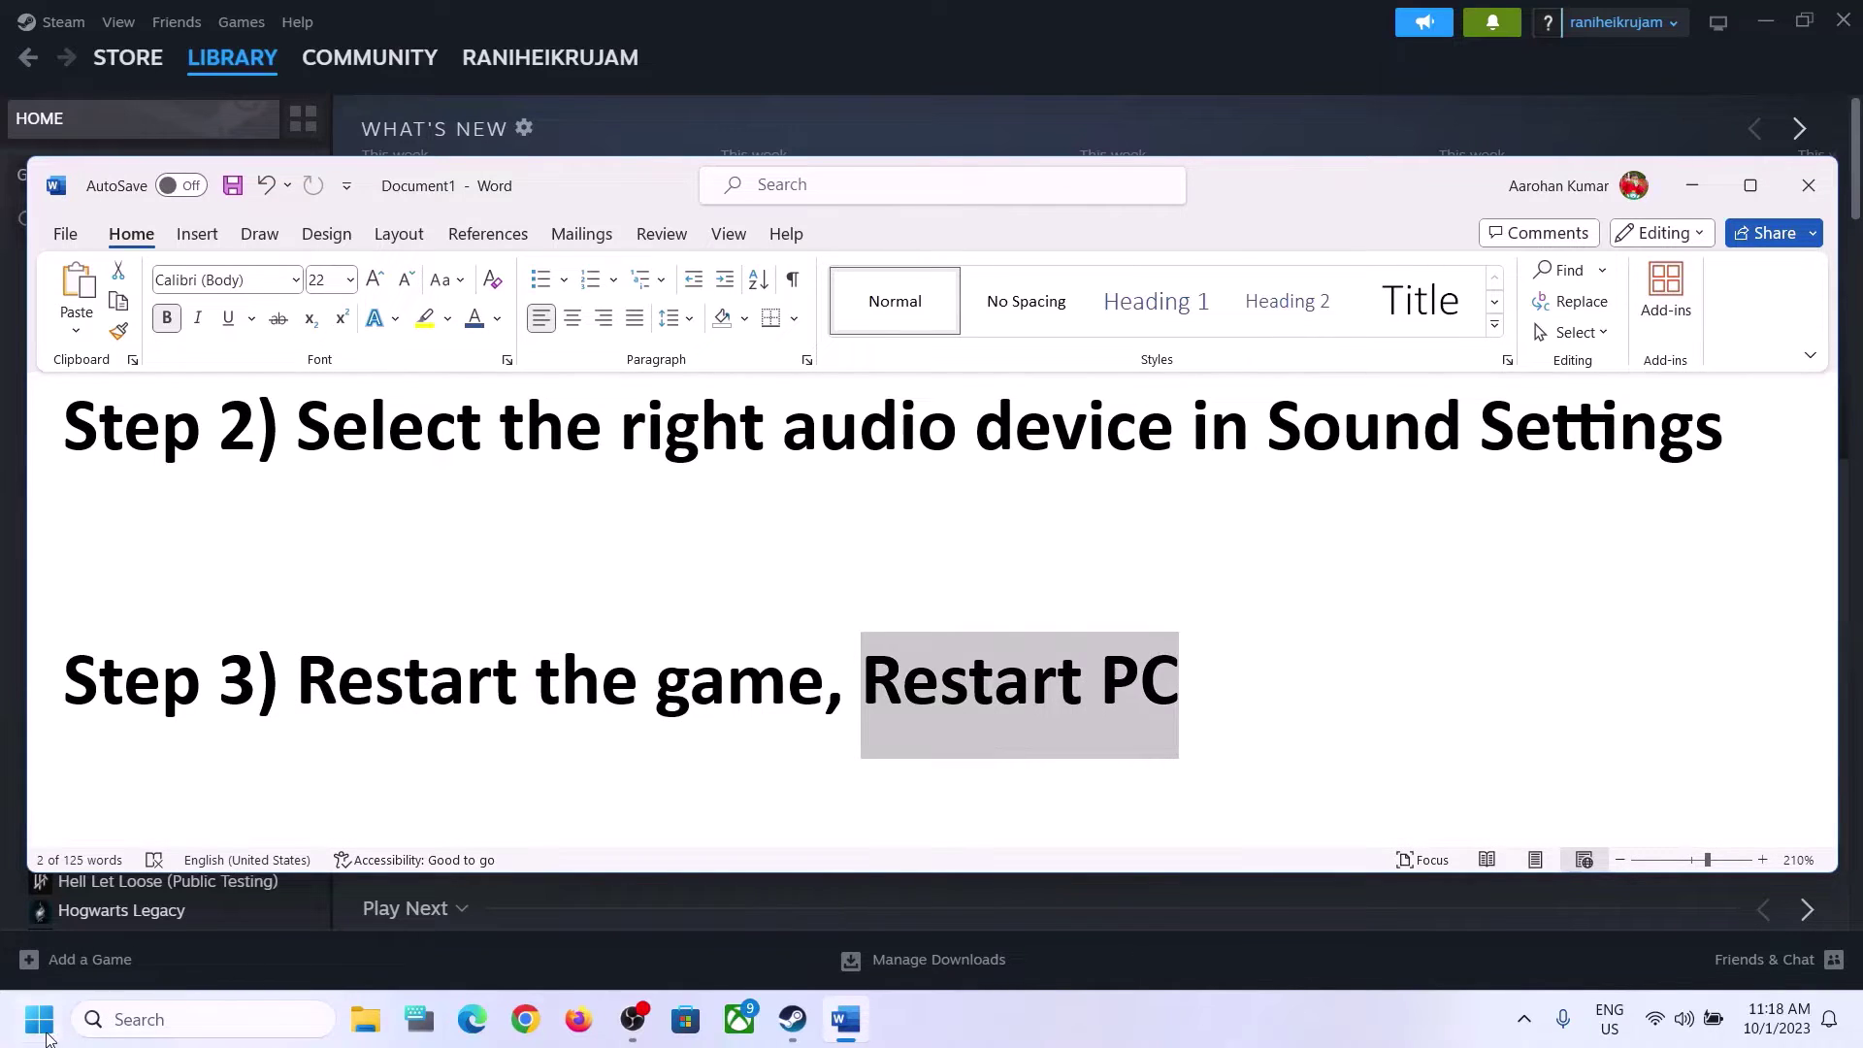
click(39, 1019)
click(704, 935)
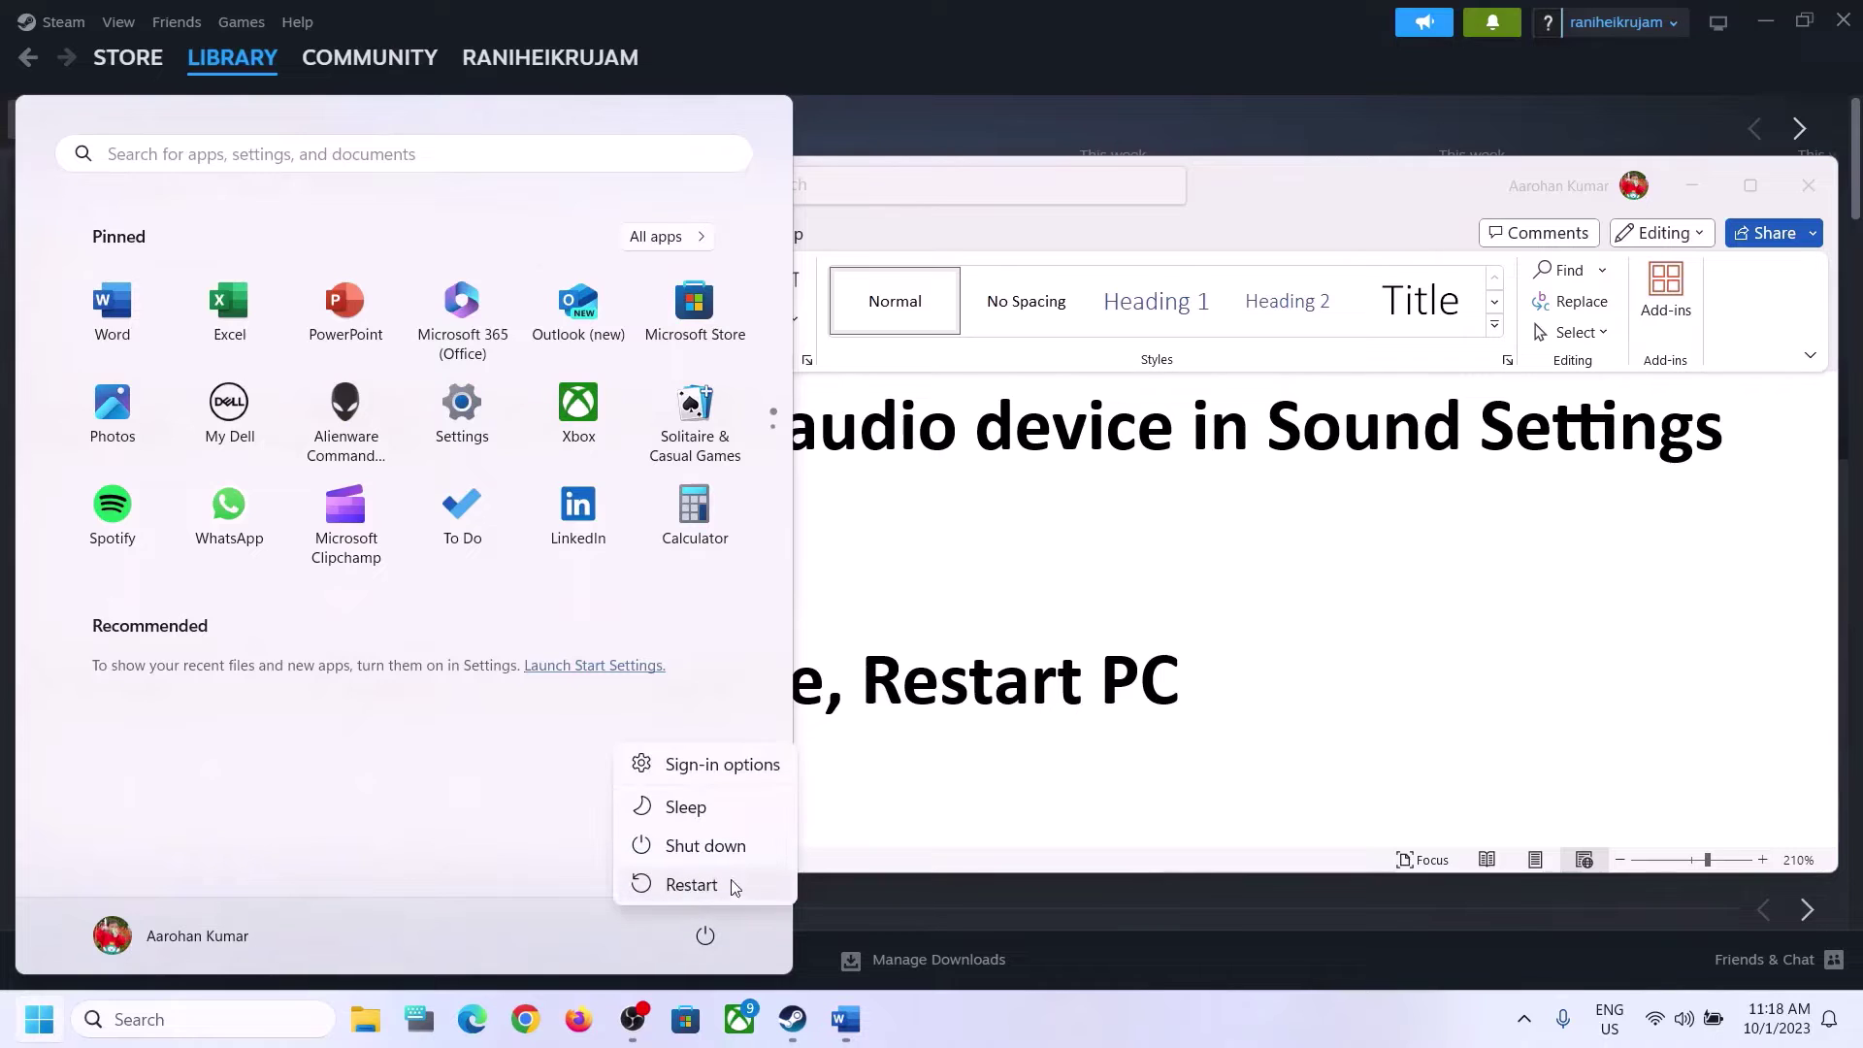
- Dismiss the power options, check the sound output devices in the quick settings, and return to the Word document
key(Escape)
key(Escape)
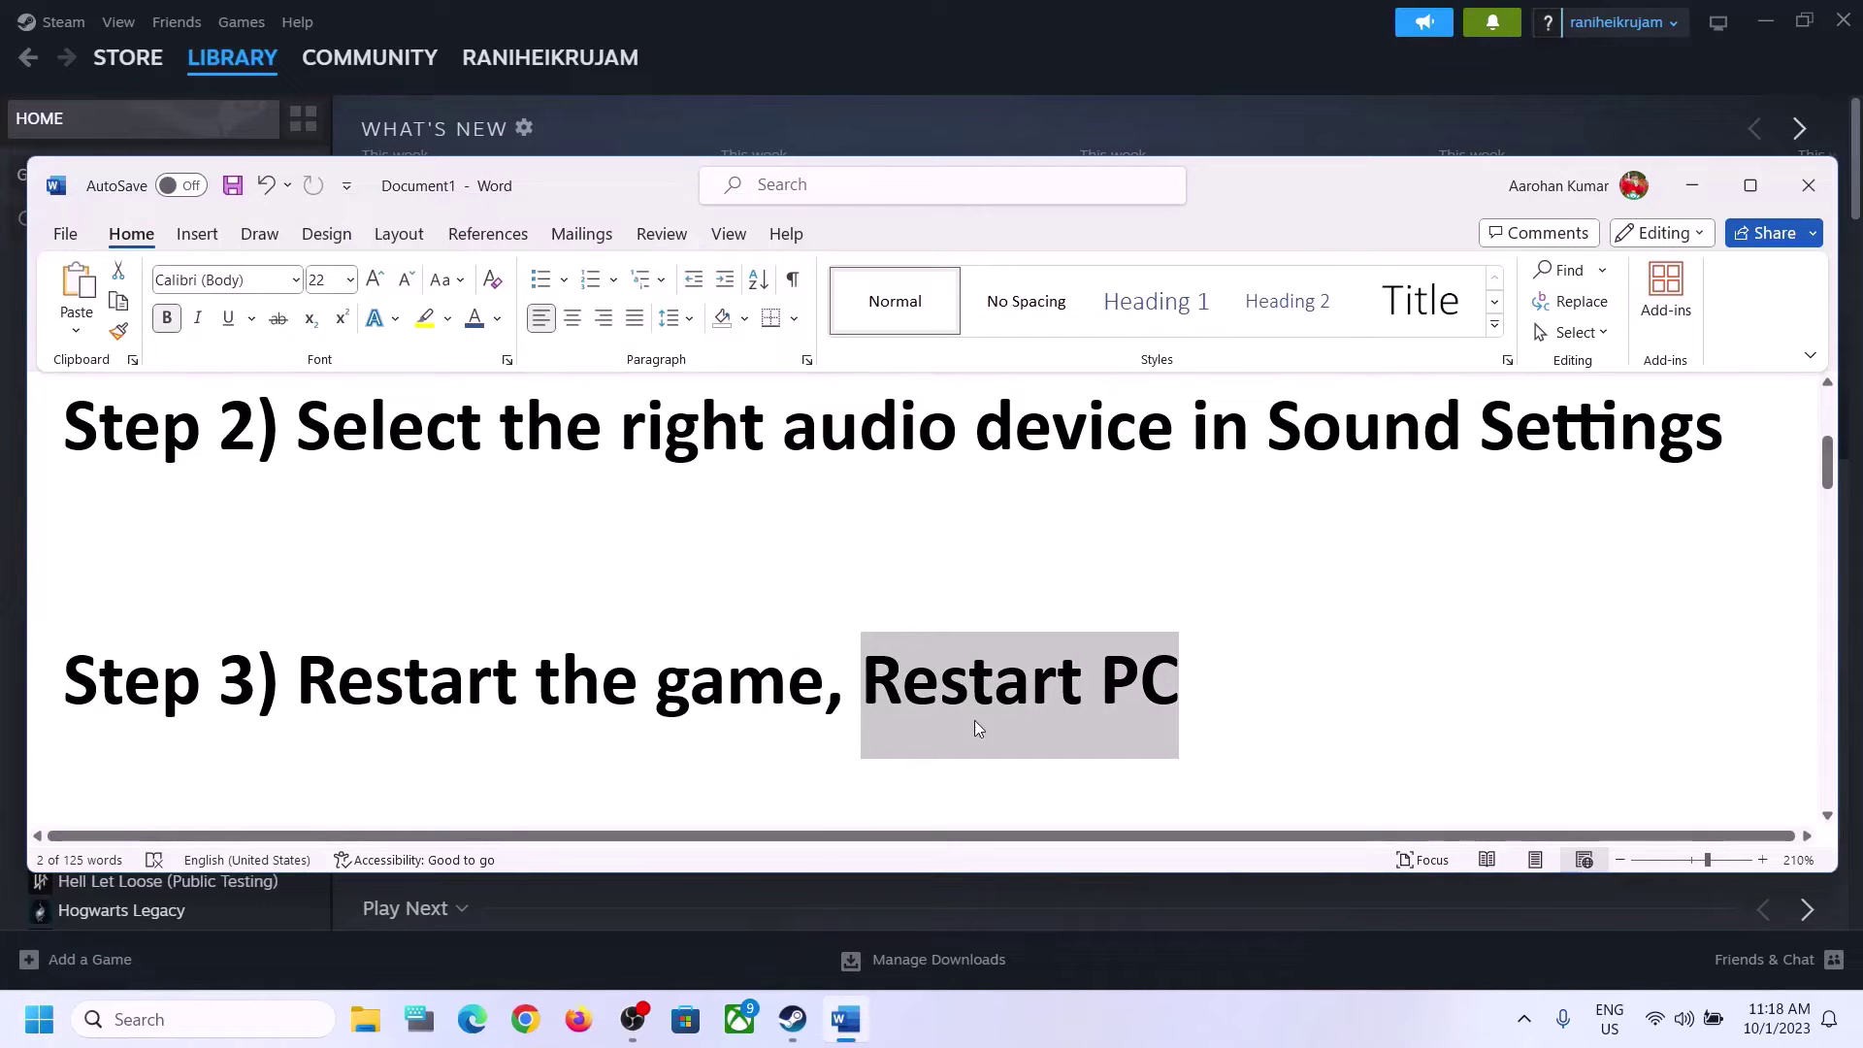
click(1685, 1020)
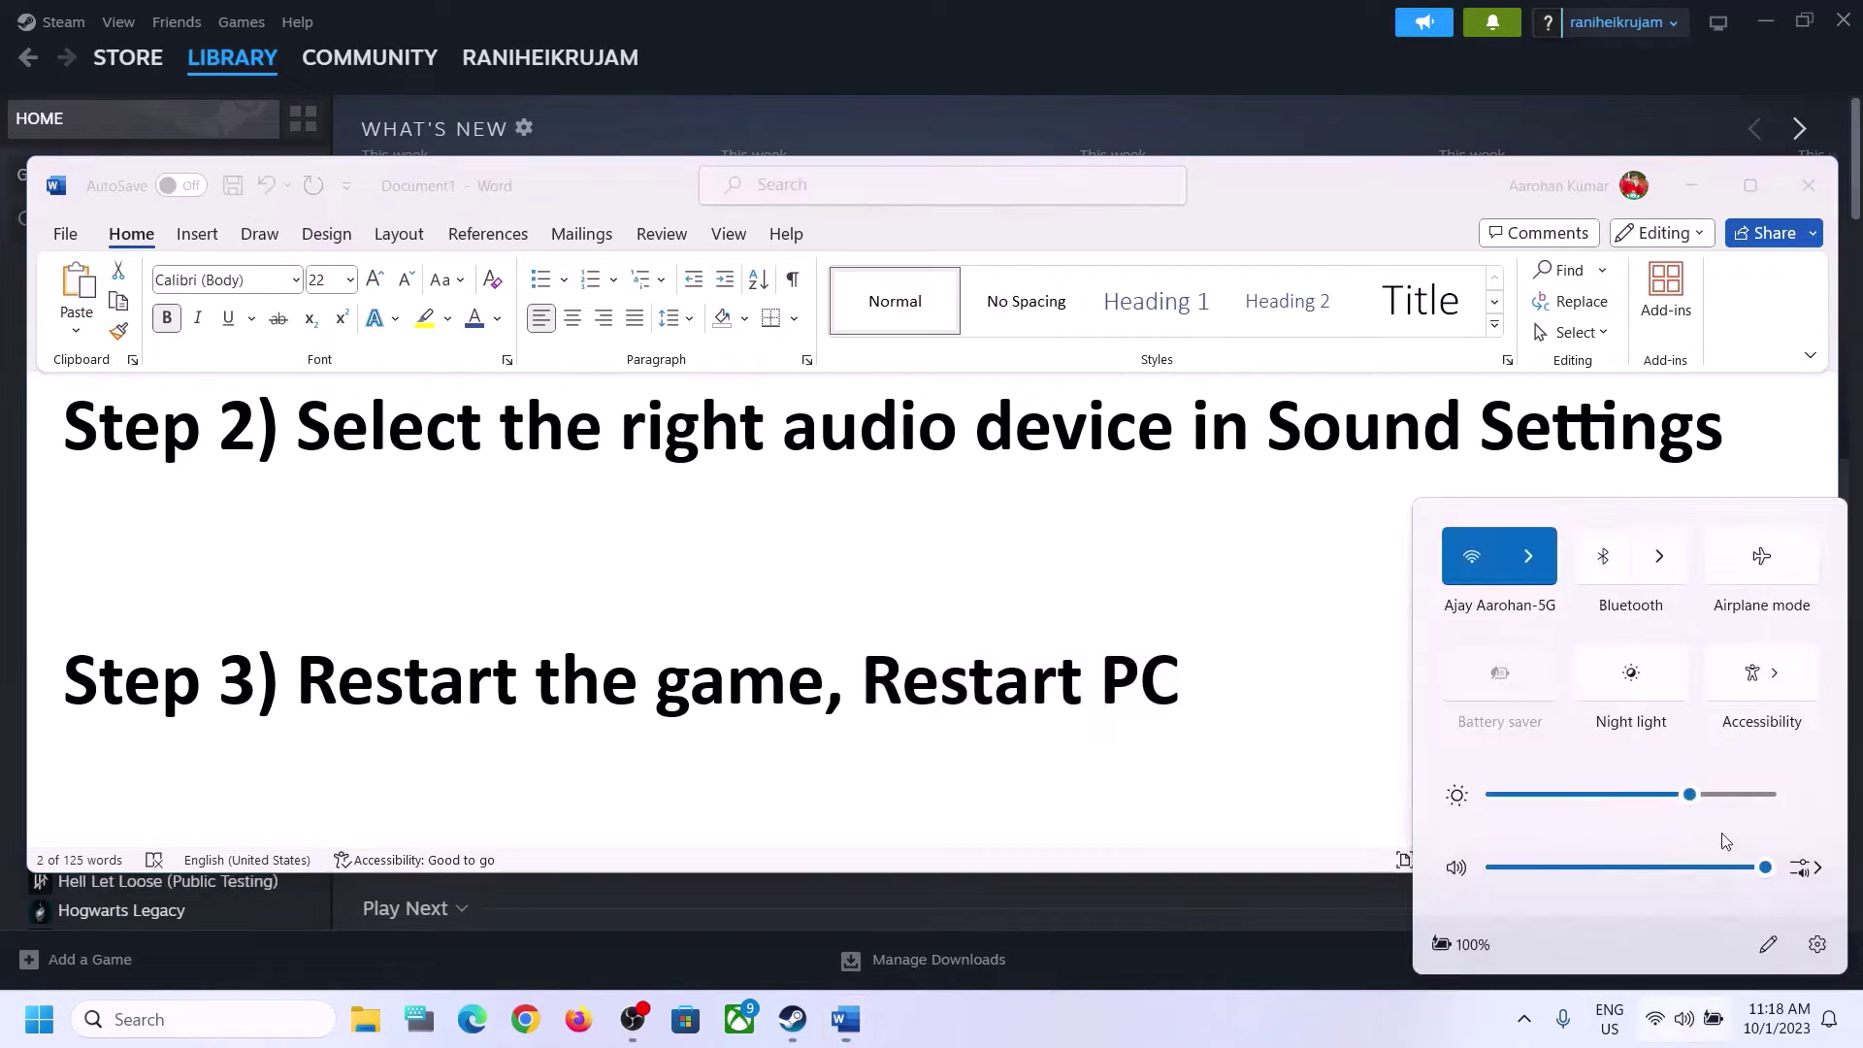
click(1815, 867)
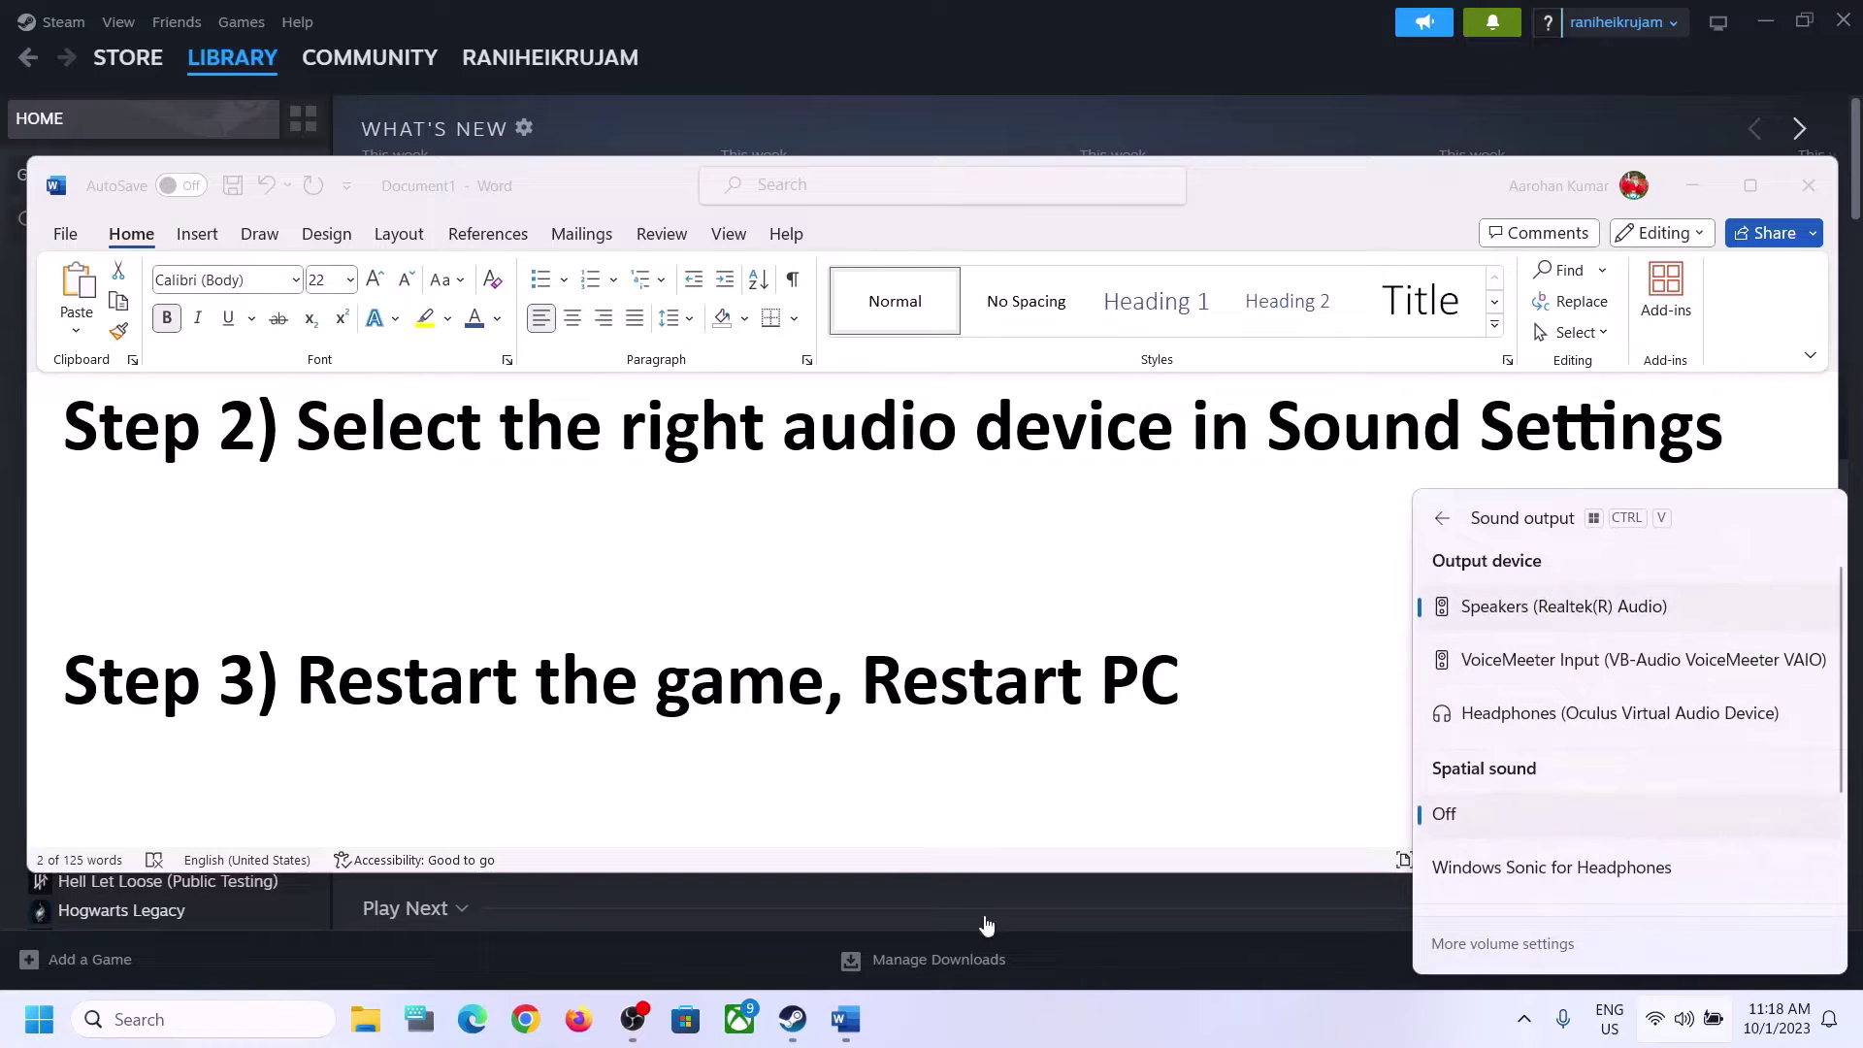
click(913, 749)
click(639, 679)
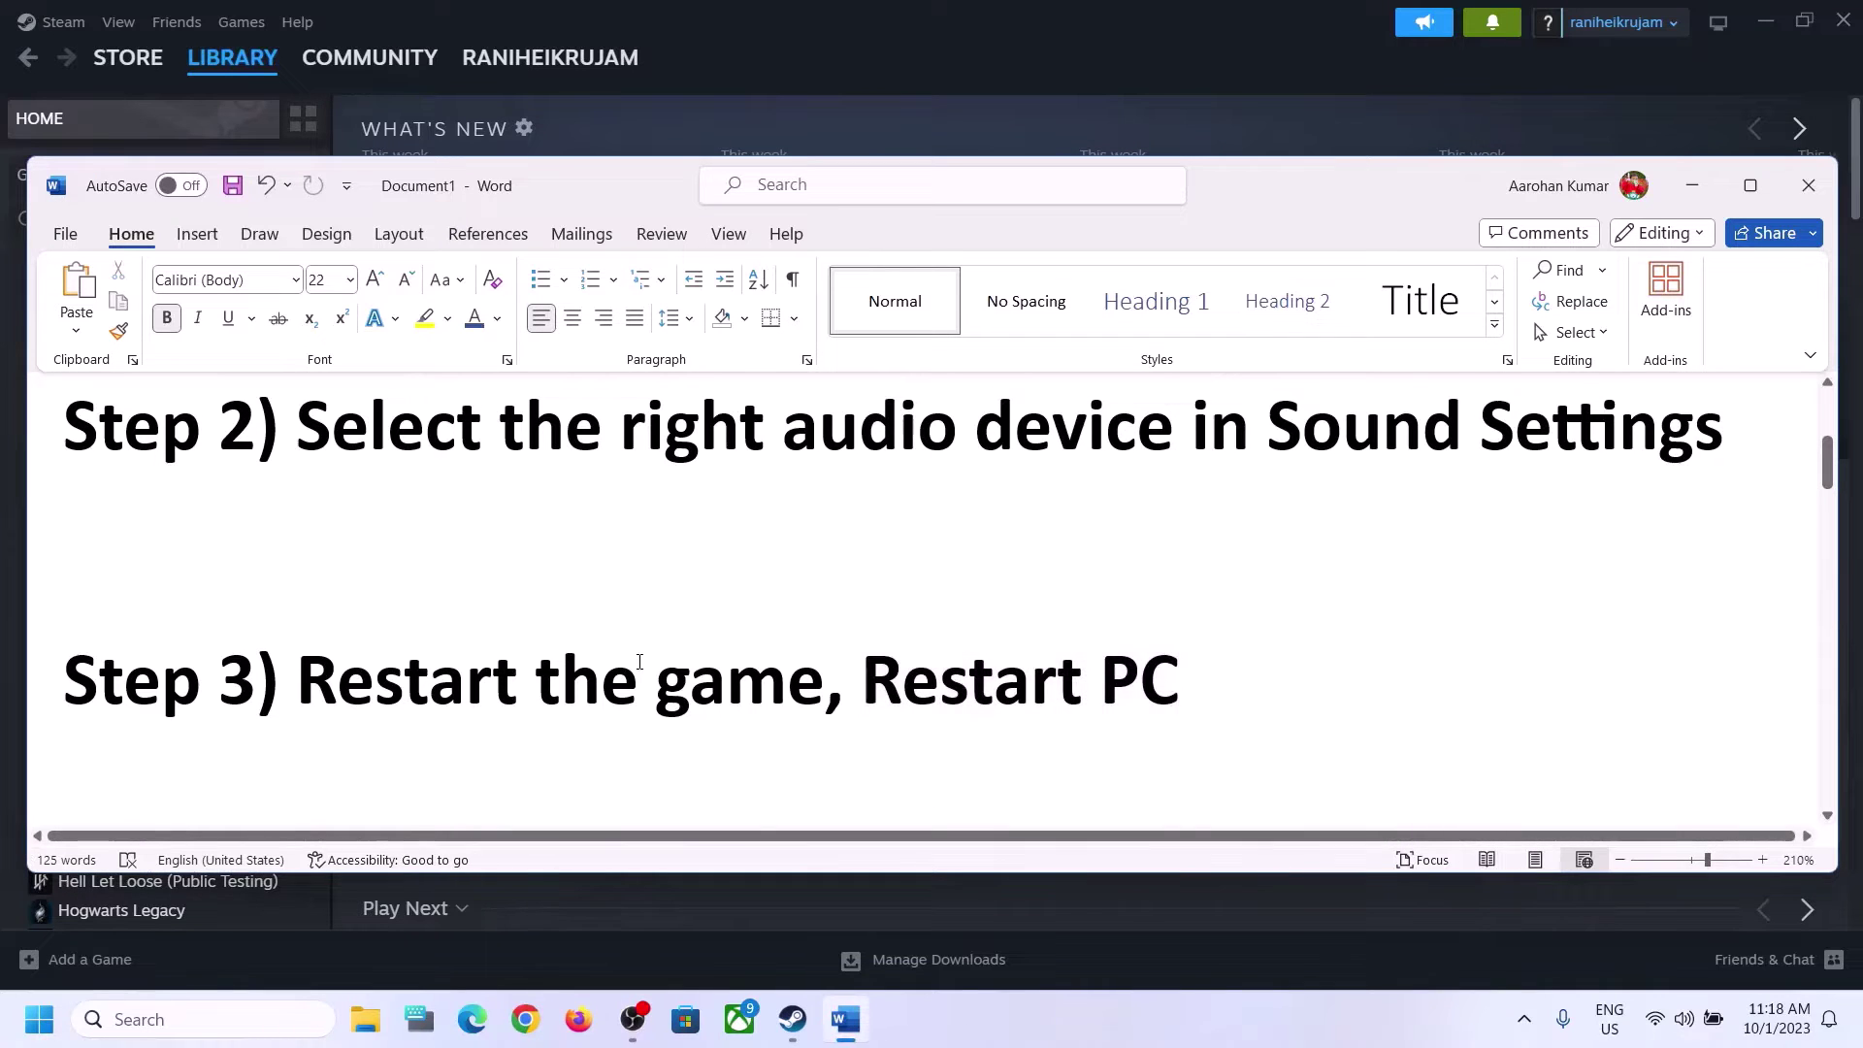
- Highlight "Set Sound Sample rate to 48/44k Hz in sound control panel" in step 4 of the Word document
scroll(639, 660, down, 3)
scroll(566, 646, down, 1)
drag(310, 579, 806, 677)
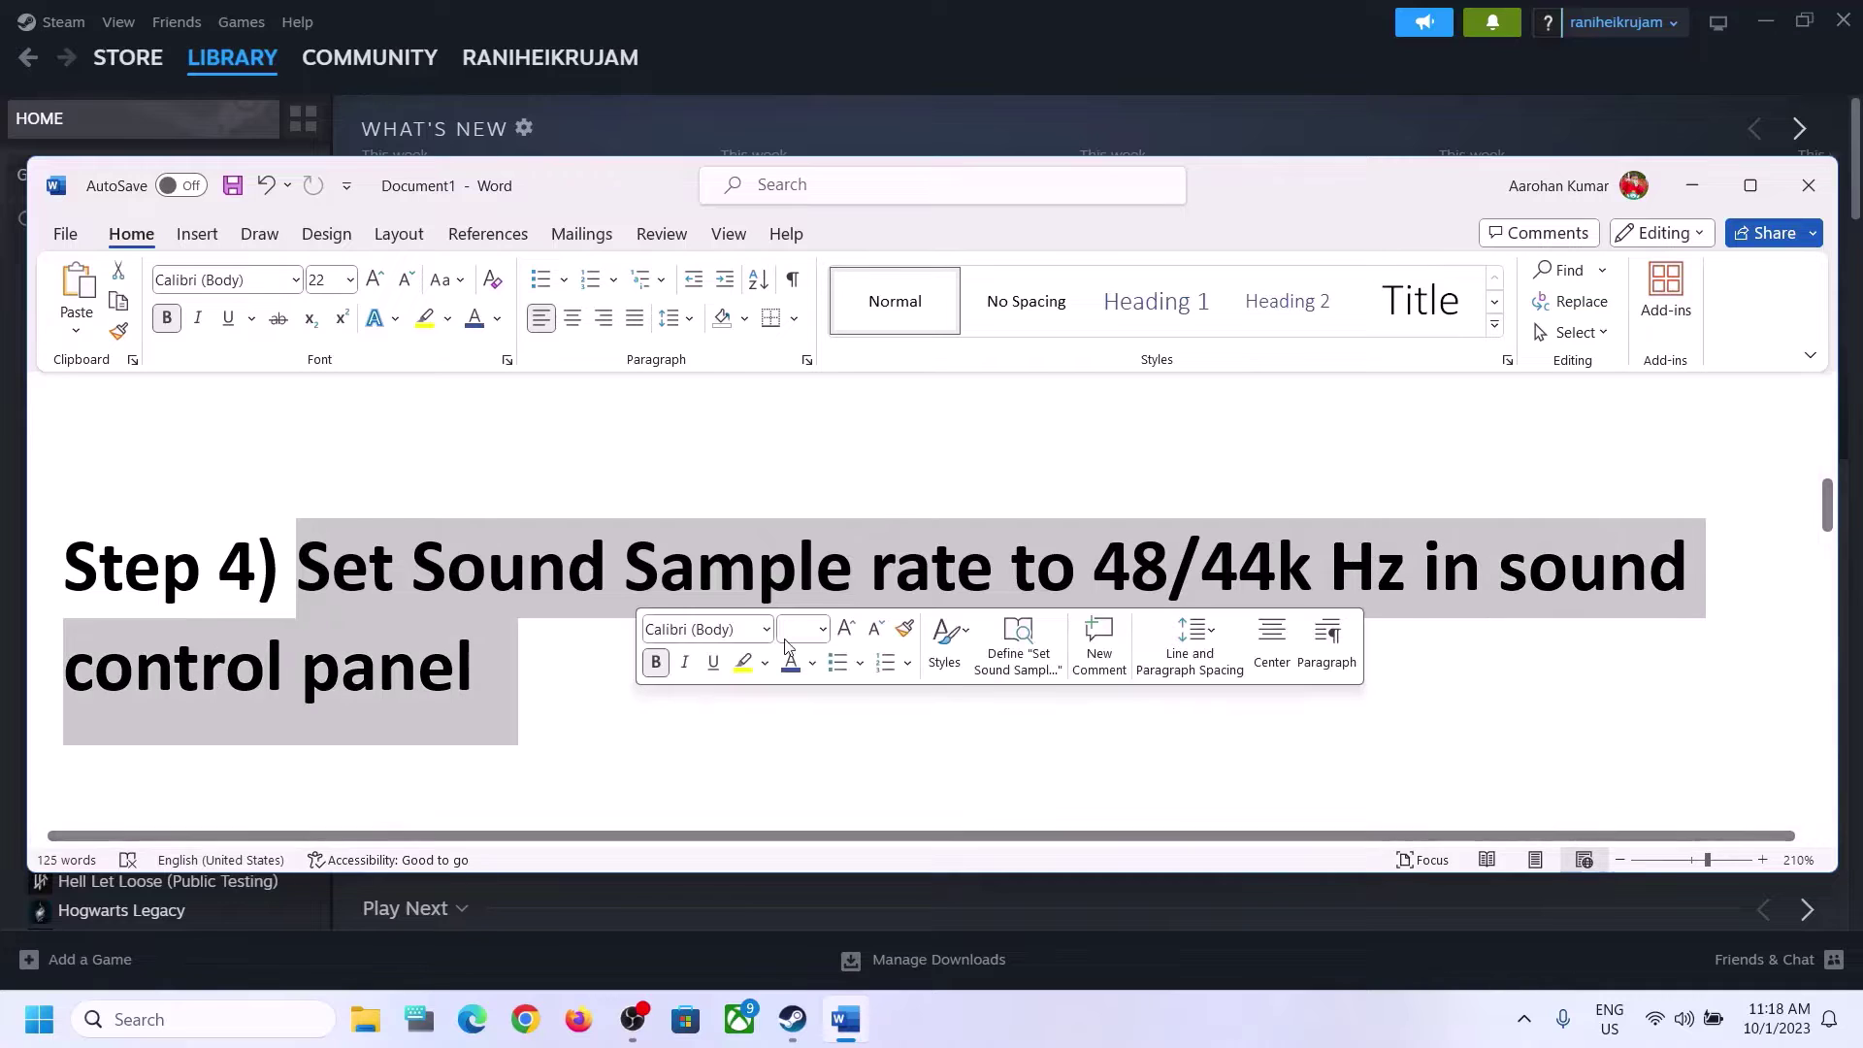
- Open the Sound dialog from Control Panel's Hardware and Sound category and move it clear of the document
click(213, 1032)
text(control)
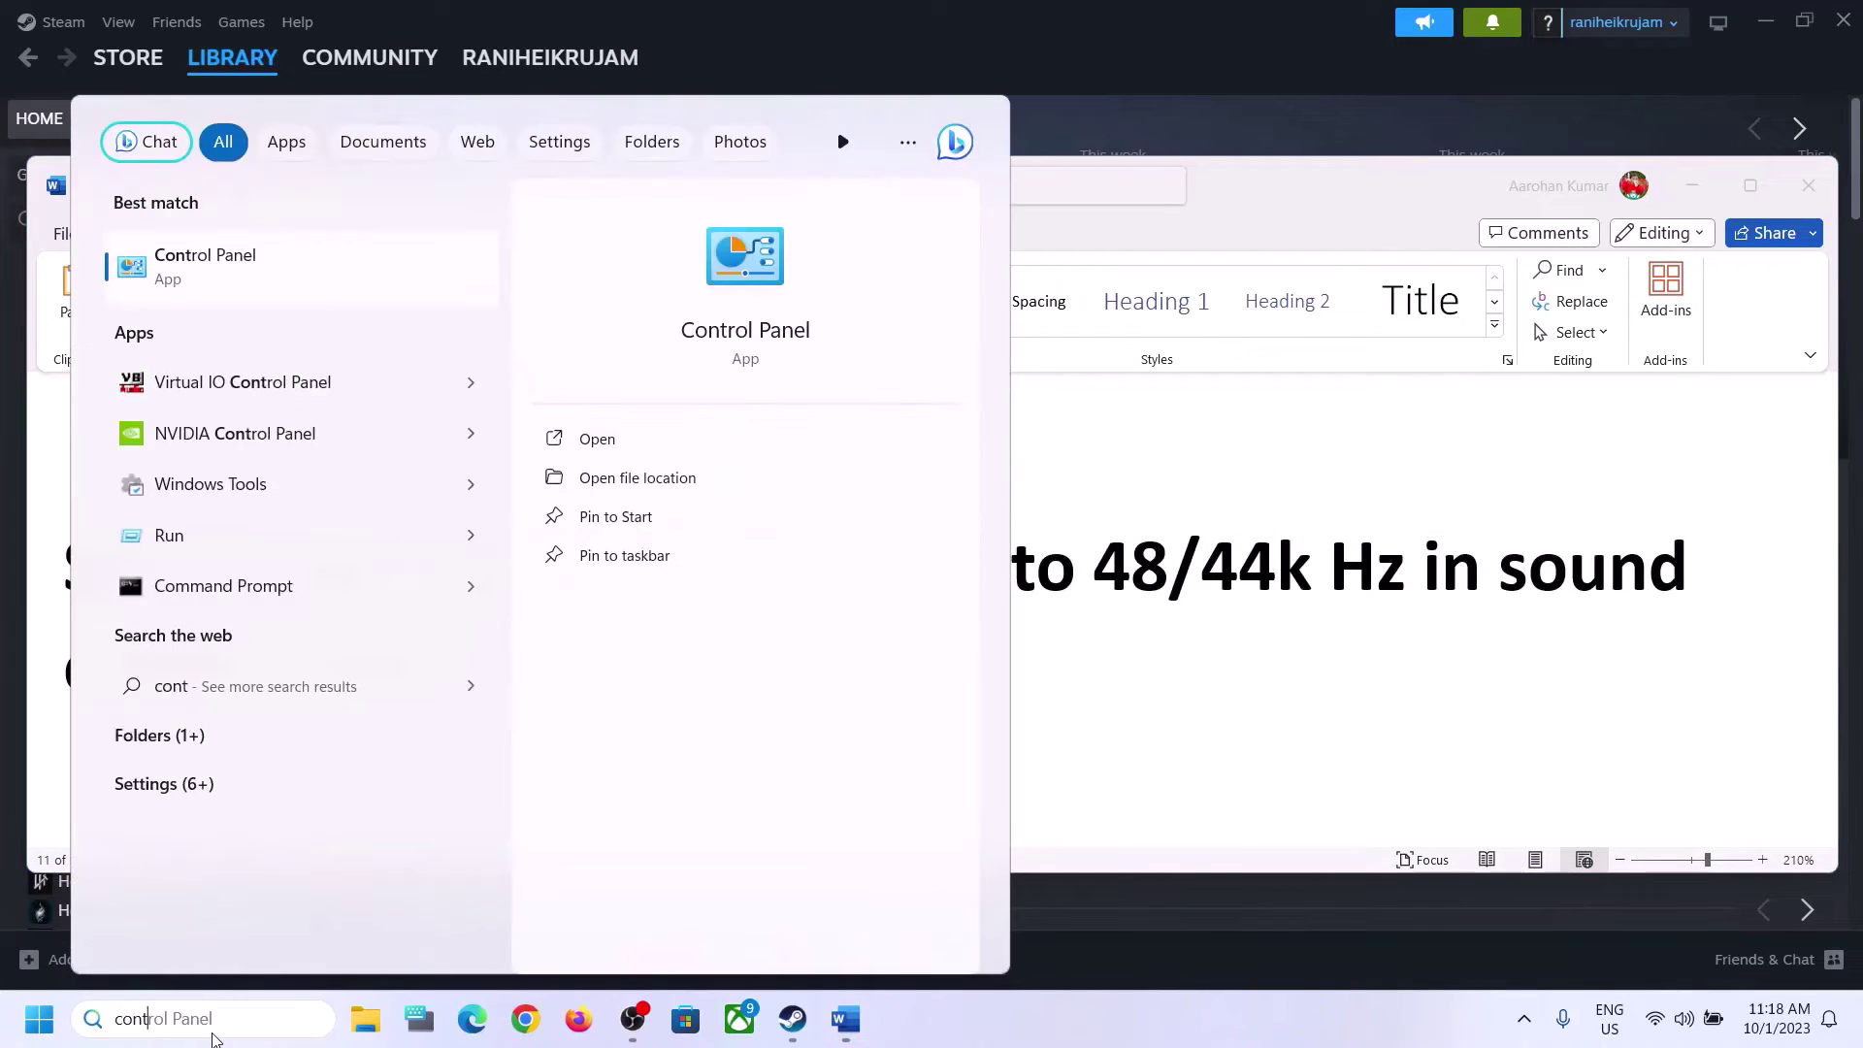
click(257, 271)
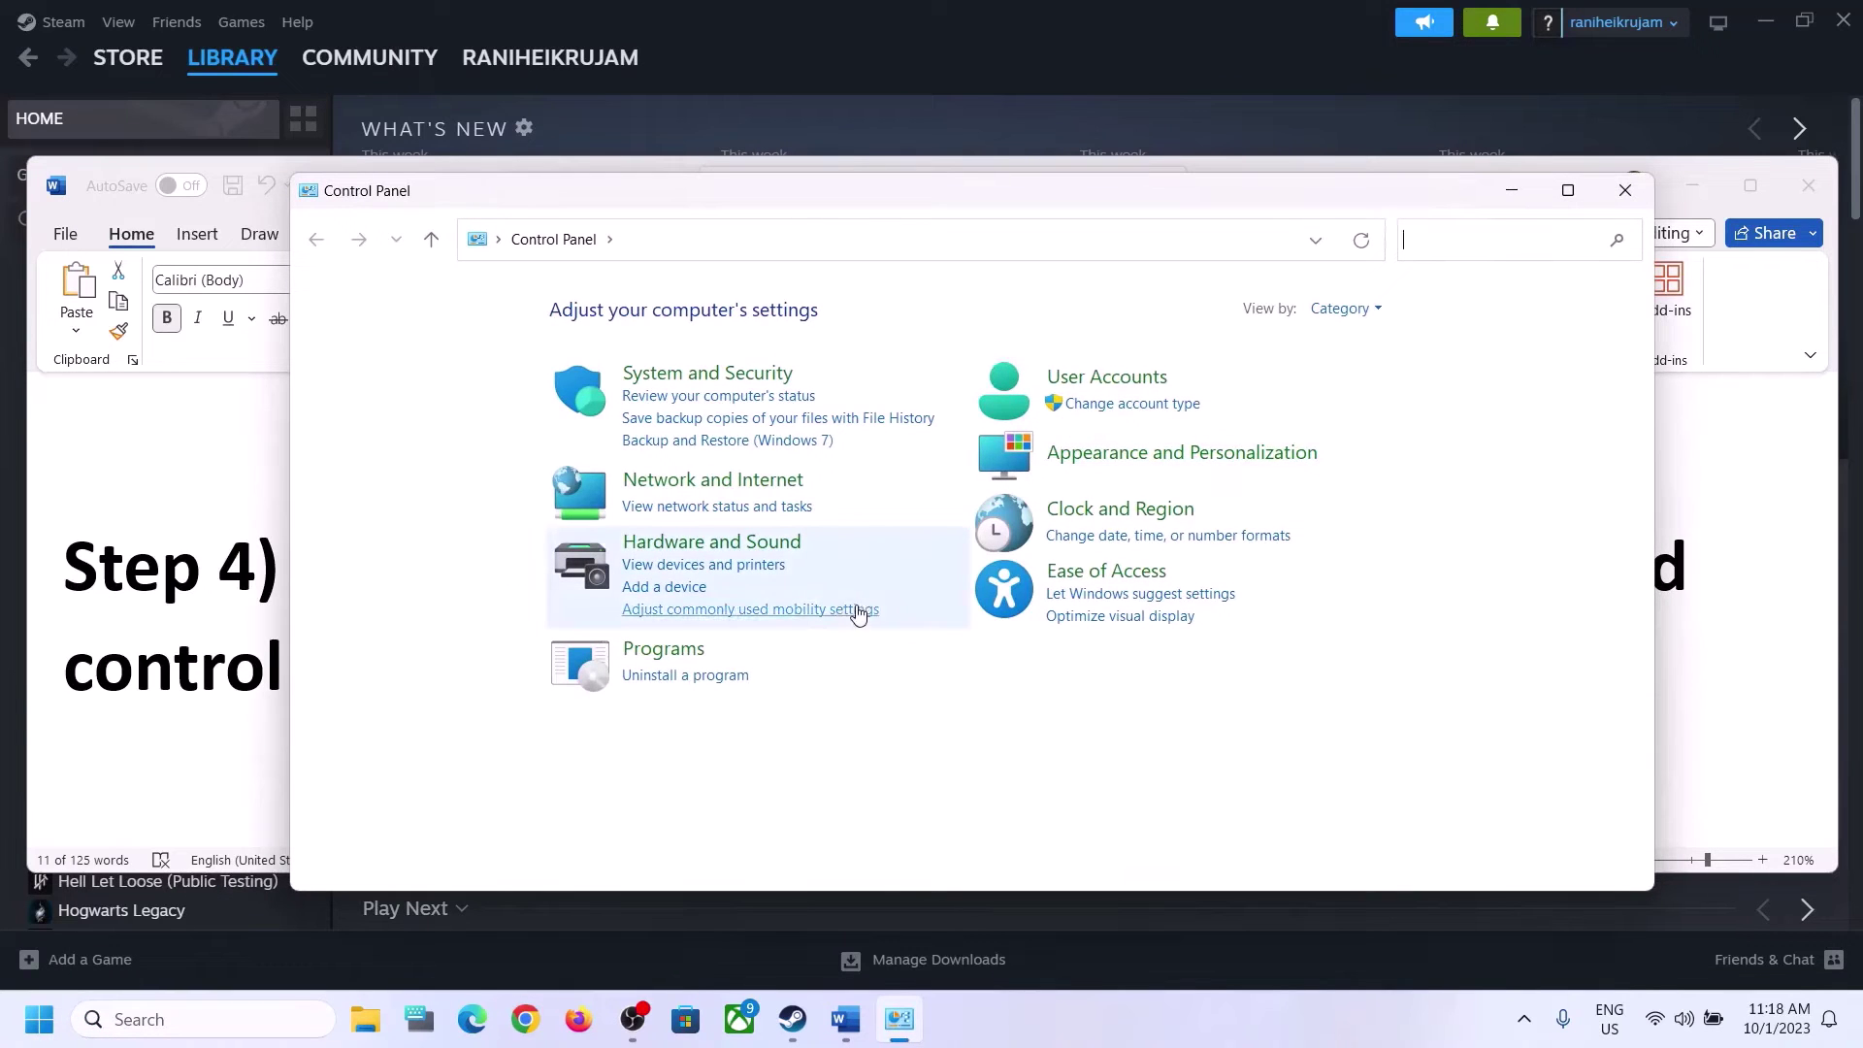
click(709, 541)
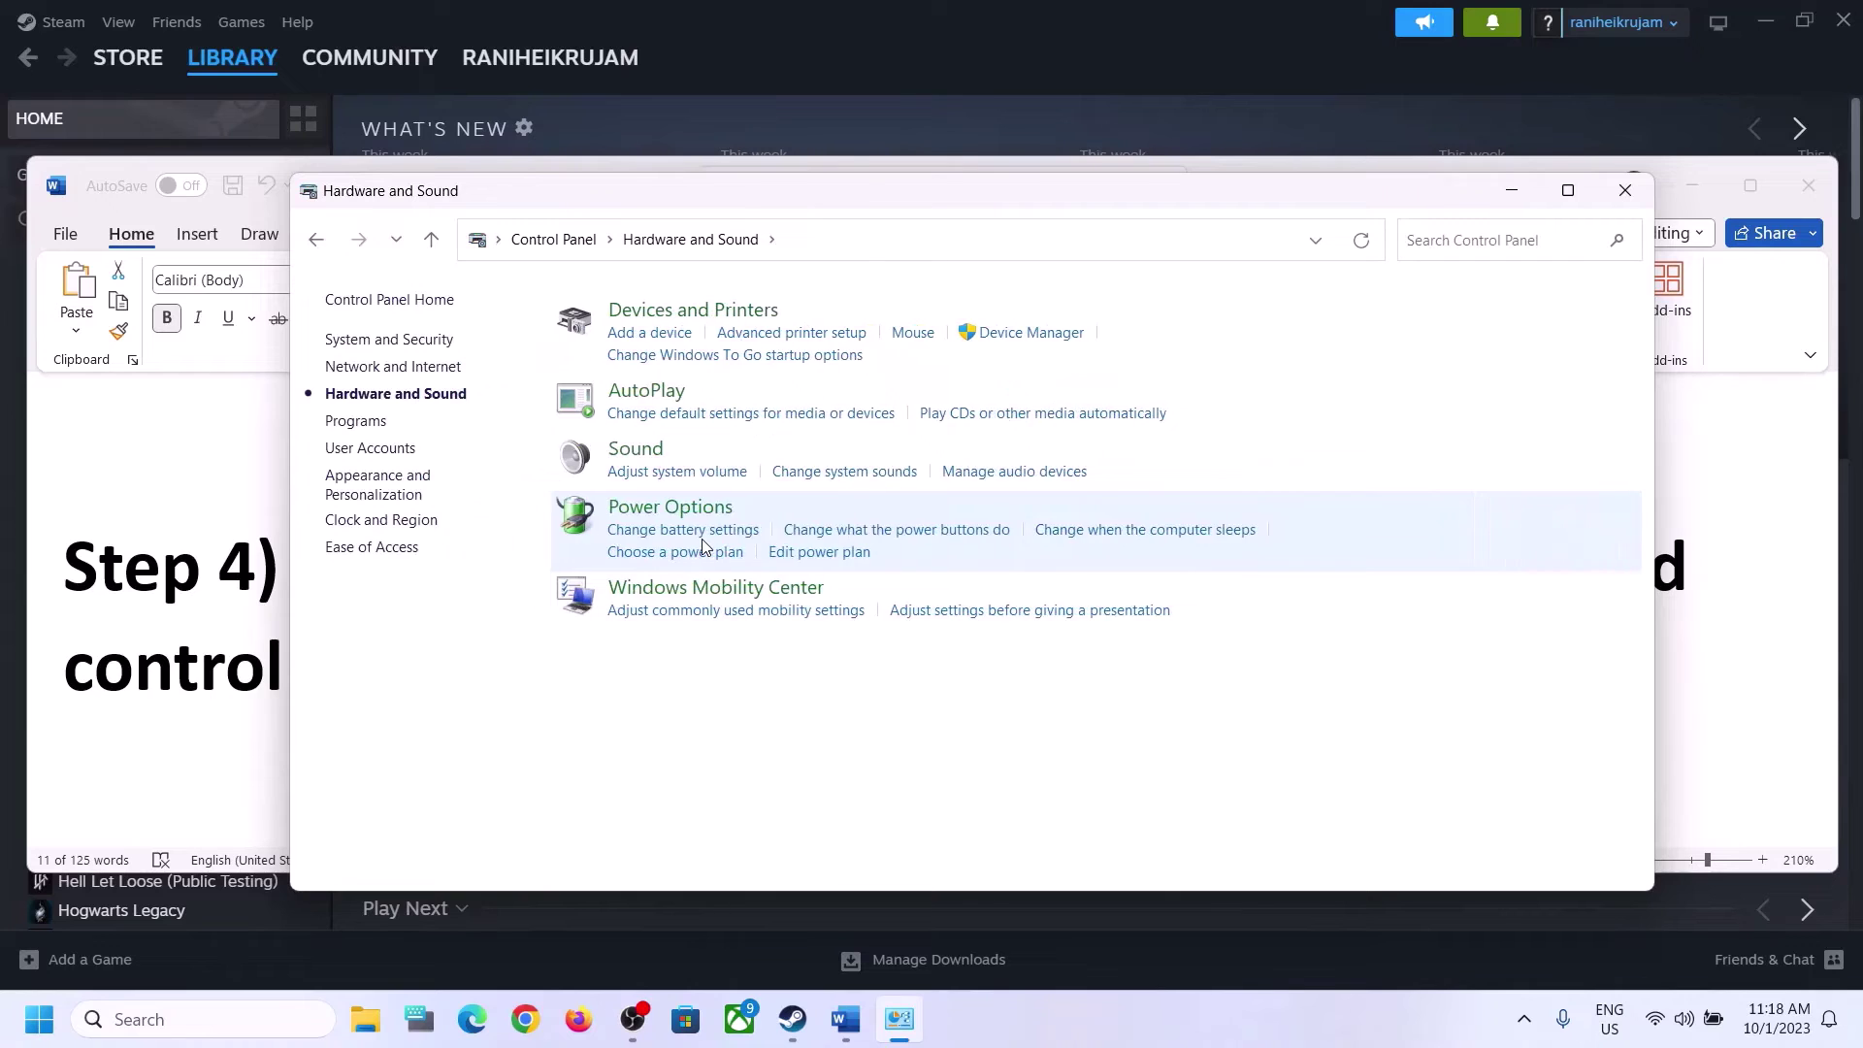
click(641, 452)
drag(457, 201, 883, 168)
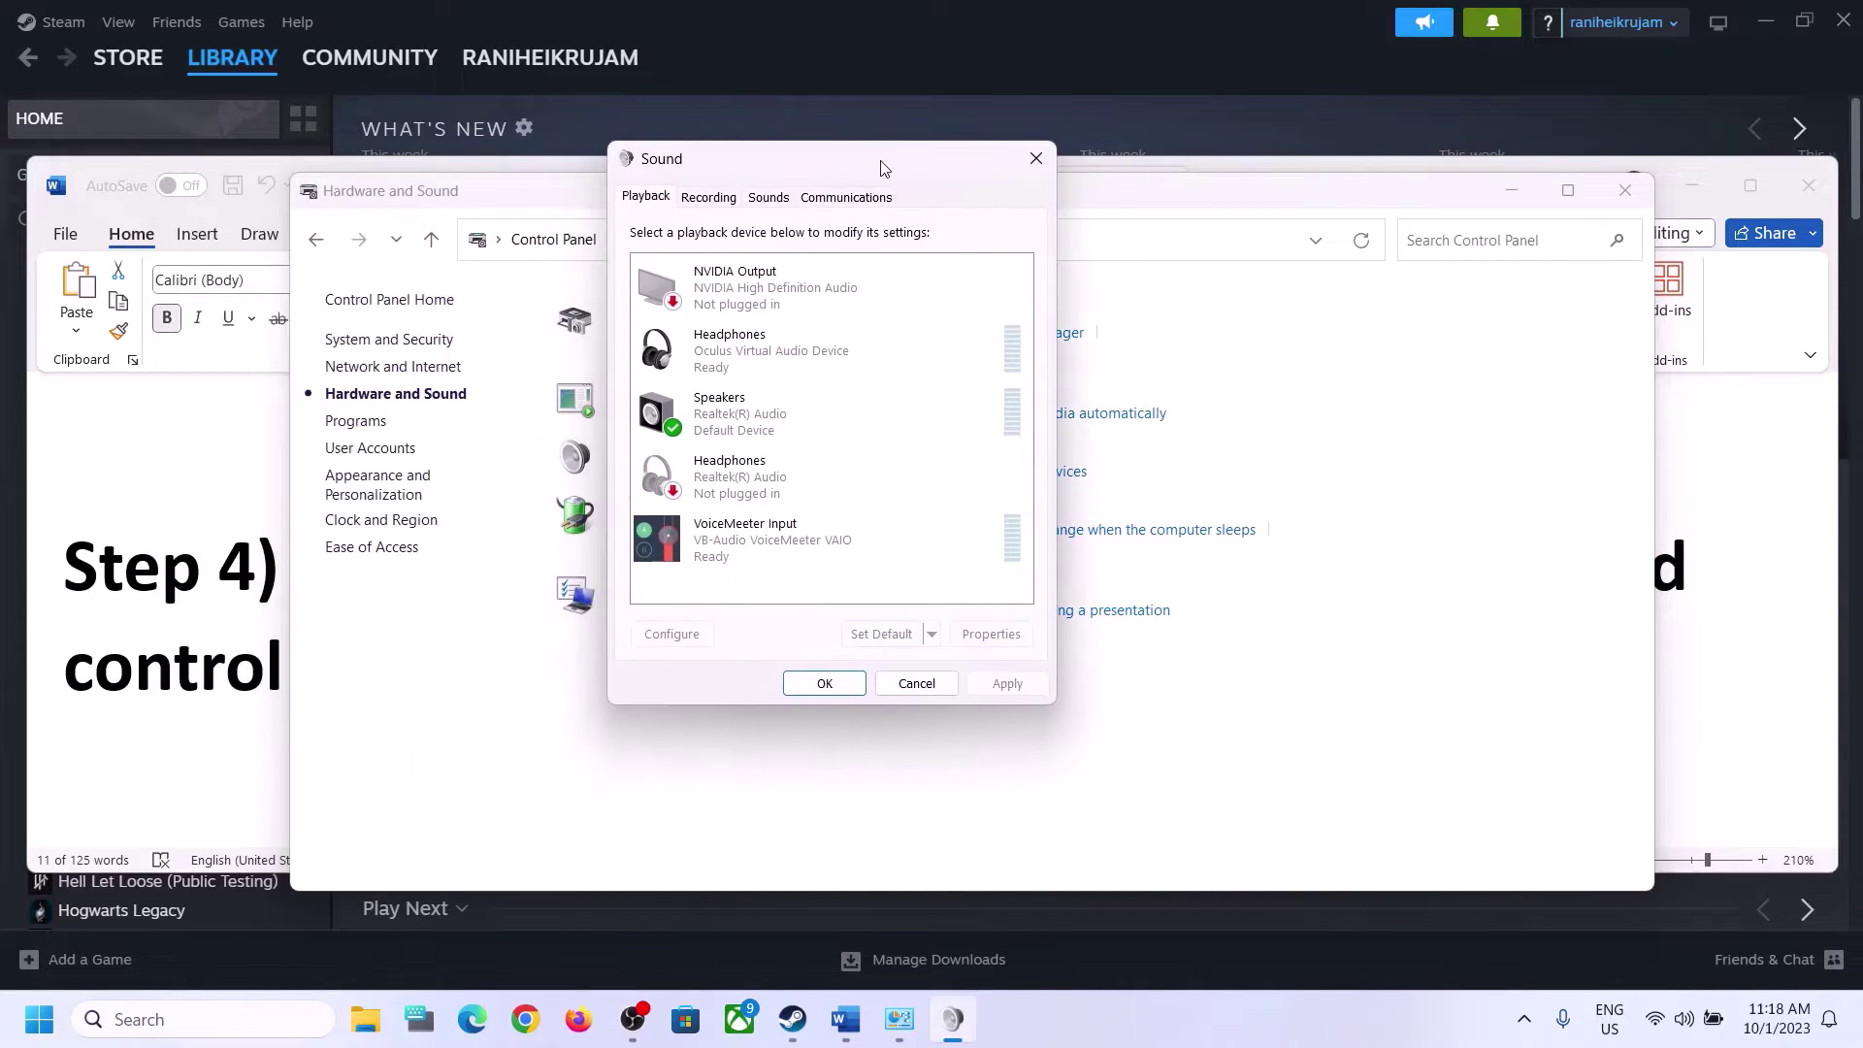
- Select the Realtek speakers among the playback devices and open the advanced settings in their properties
click(757, 430)
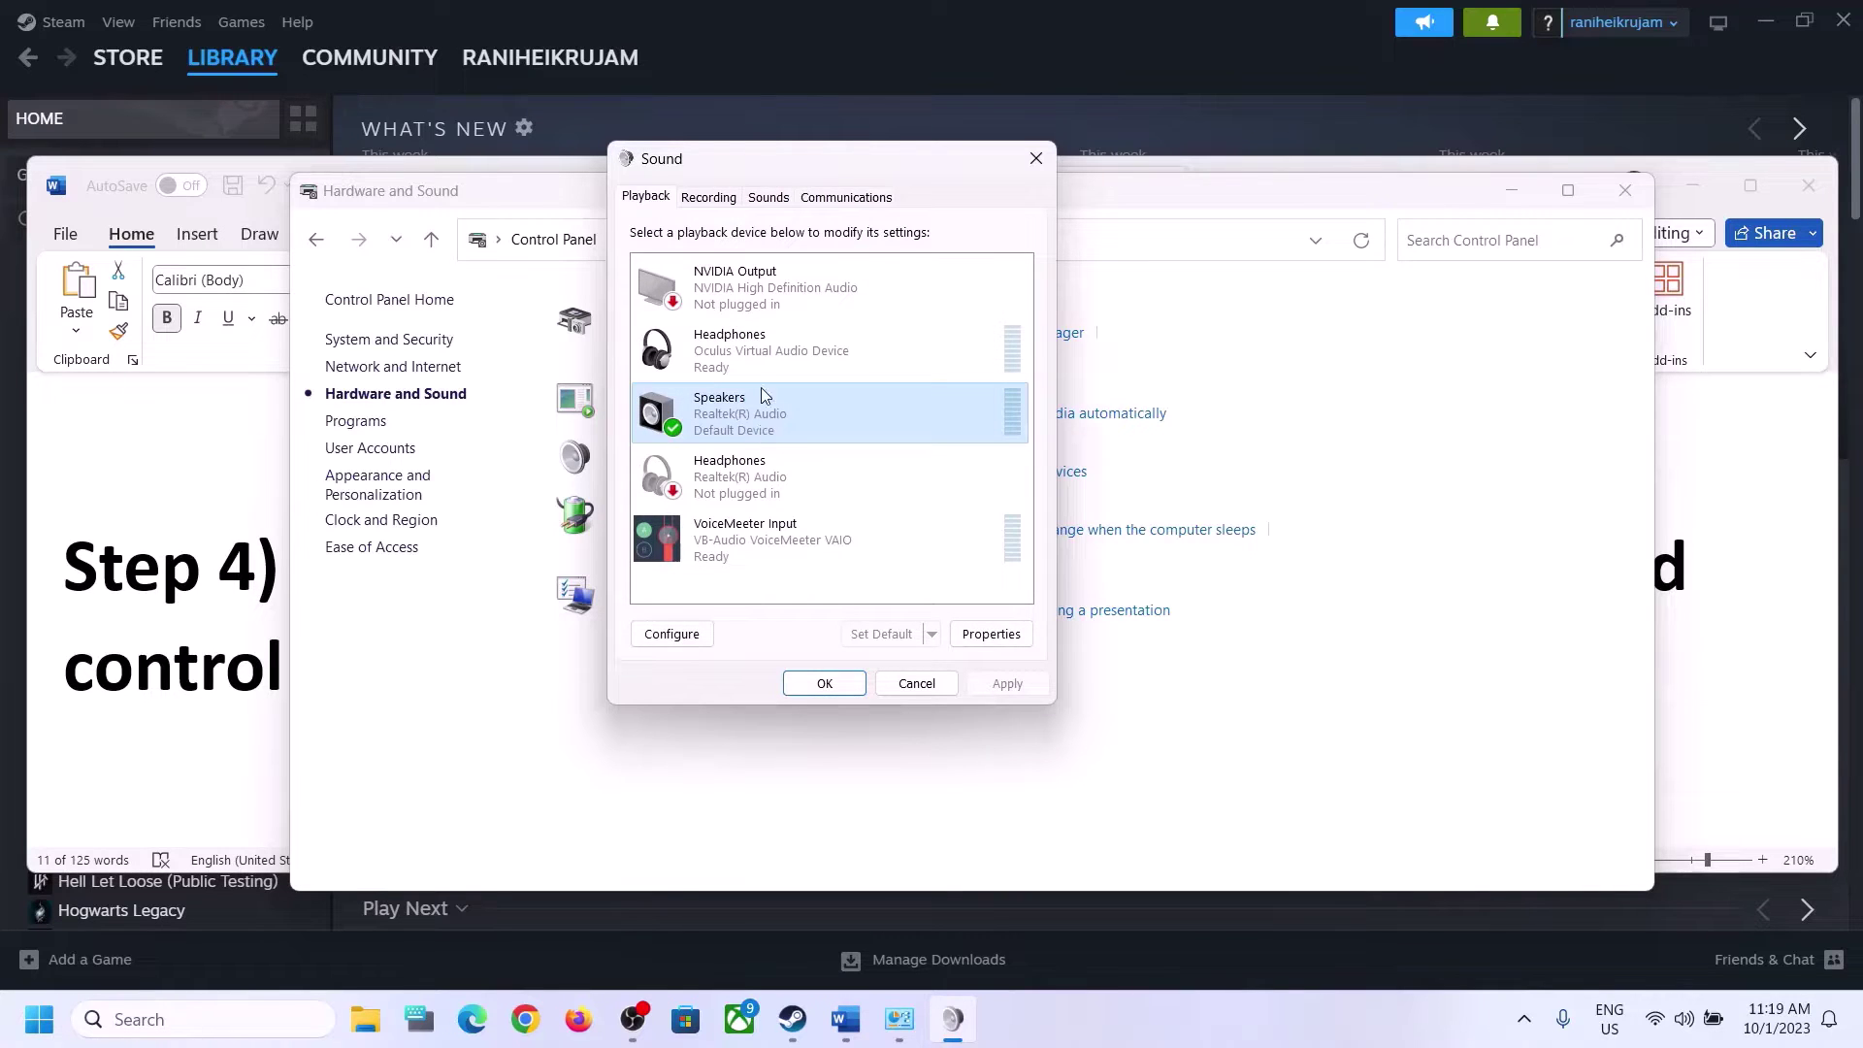
click(751, 358)
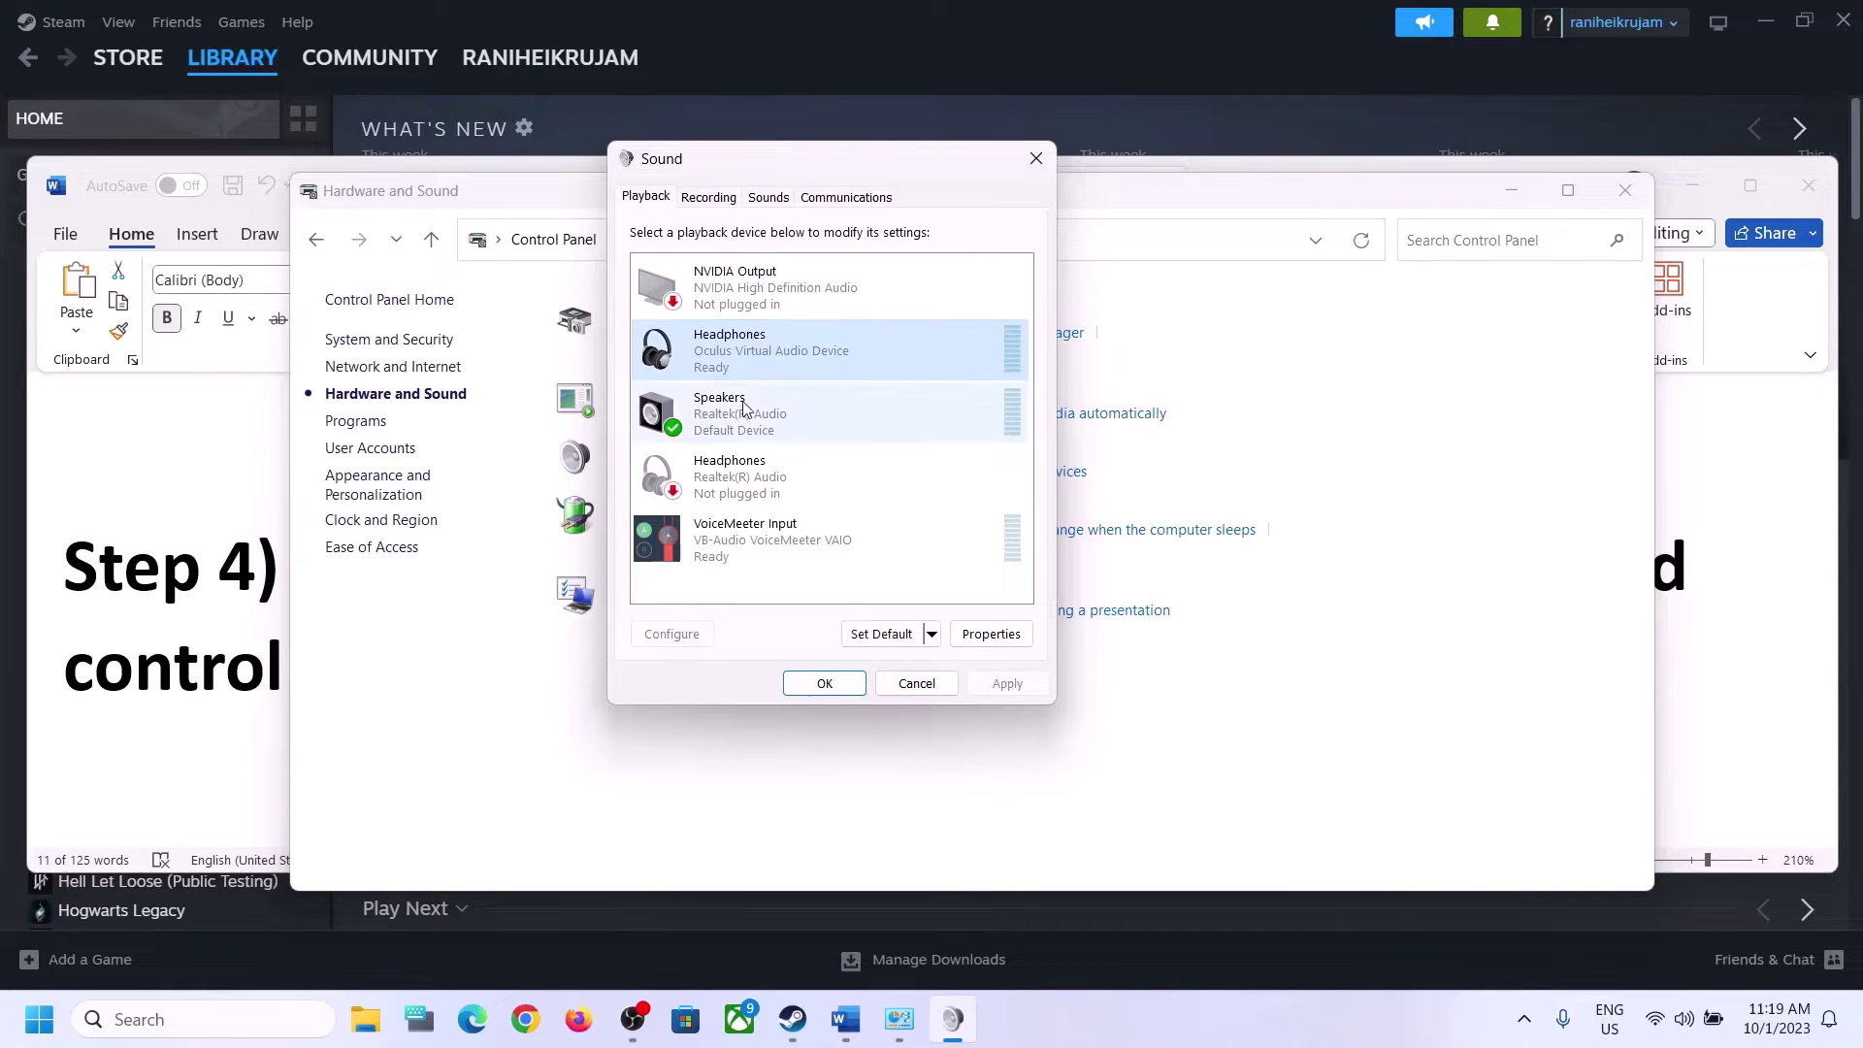
click(715, 440)
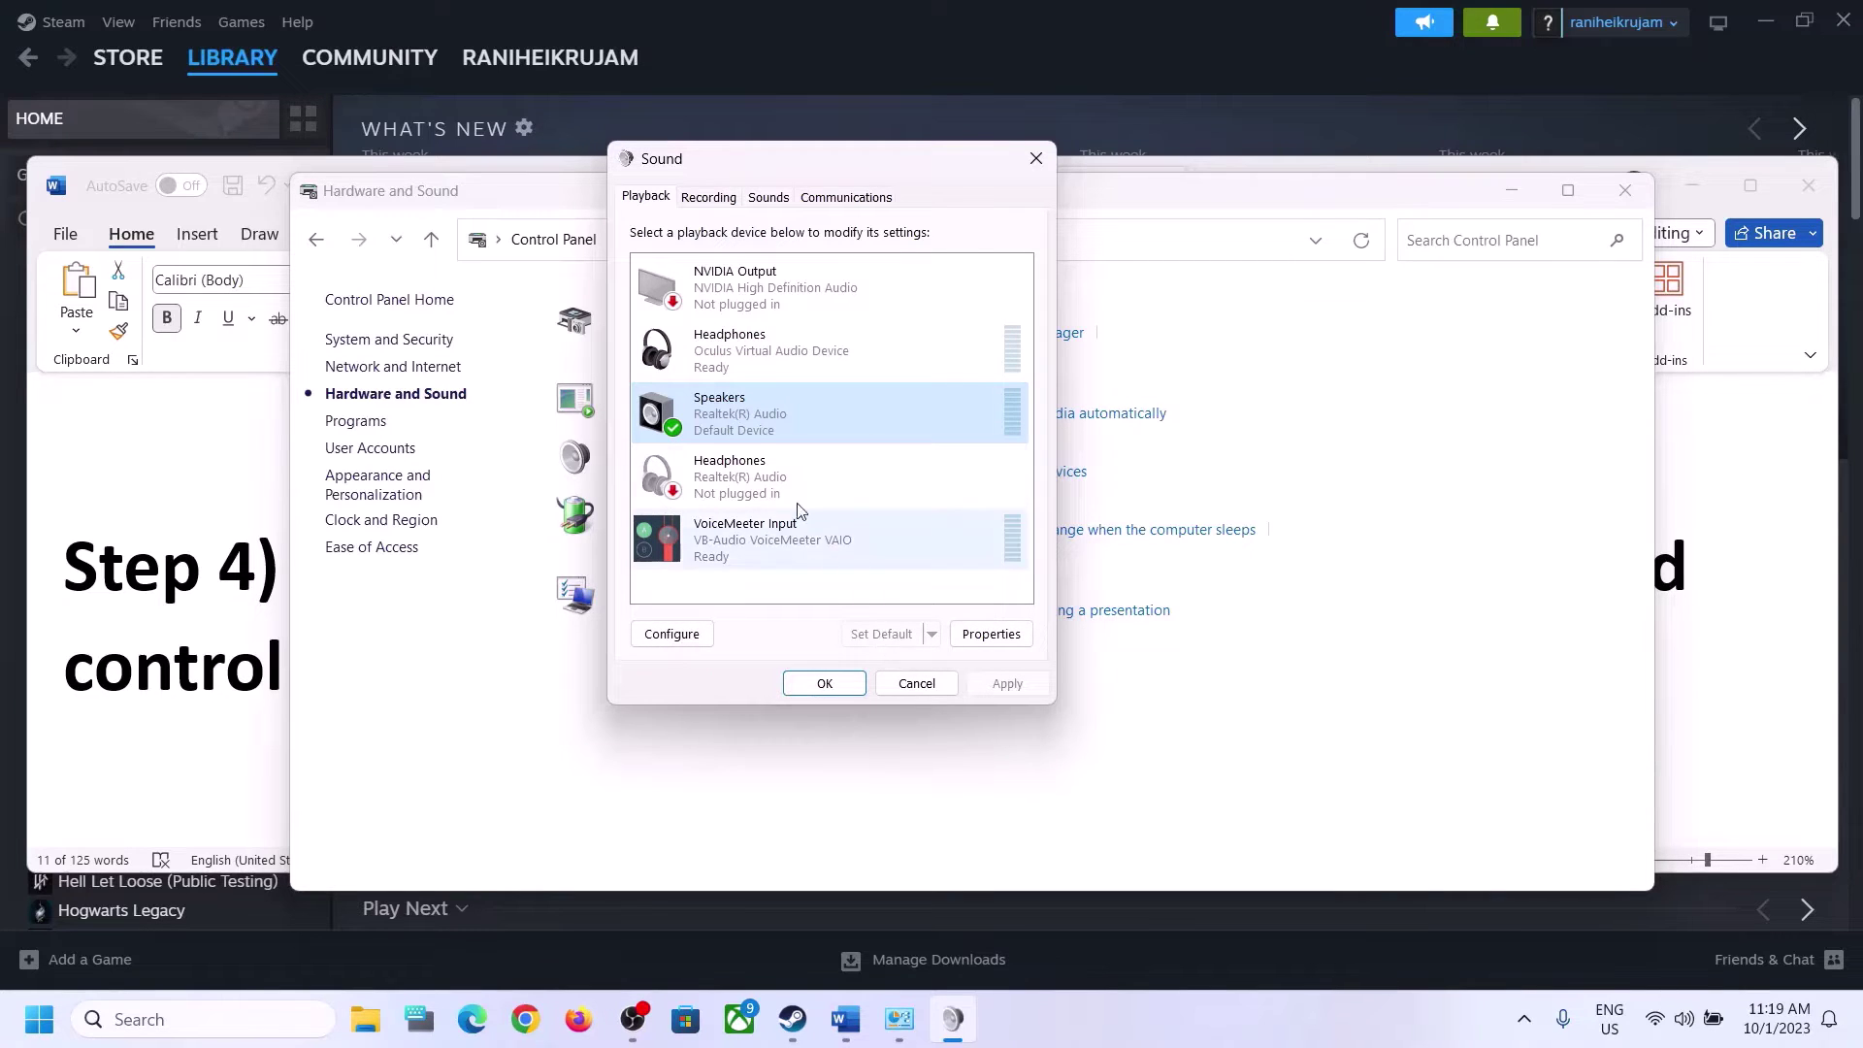
right_click(758, 418)
click(839, 605)
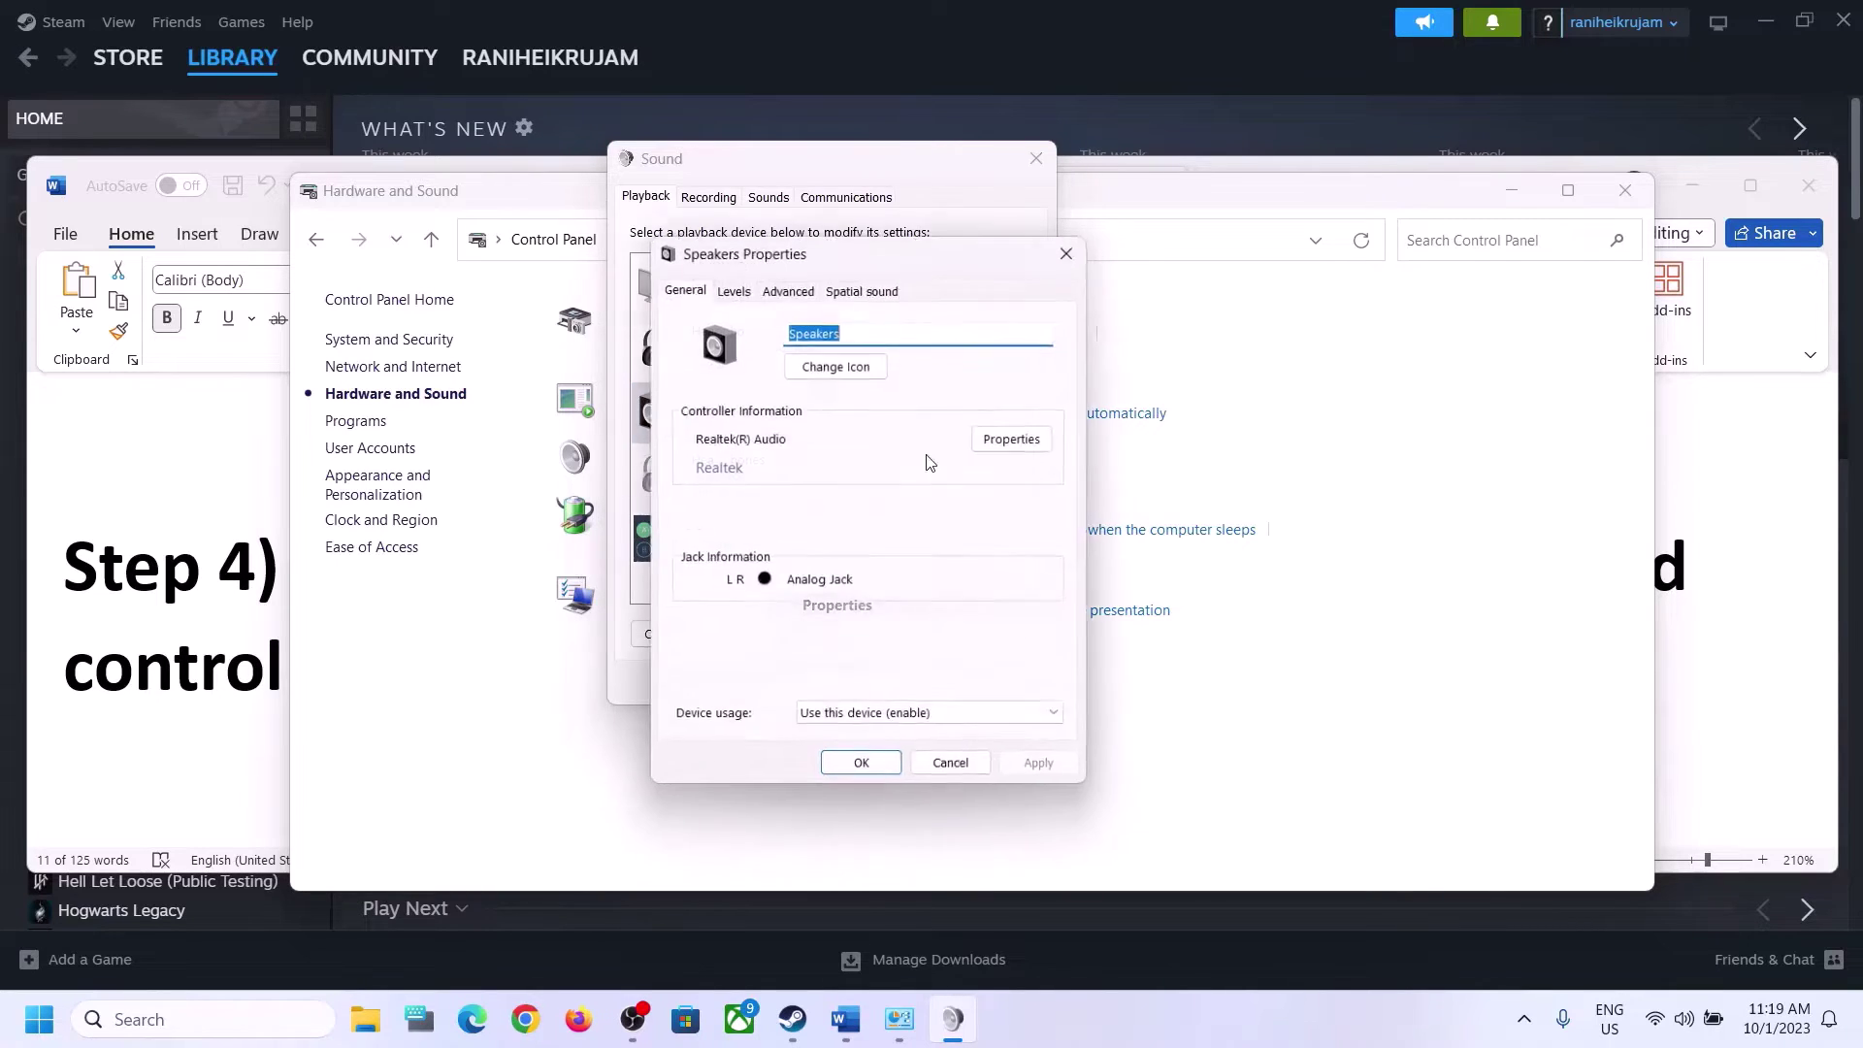
click(787, 287)
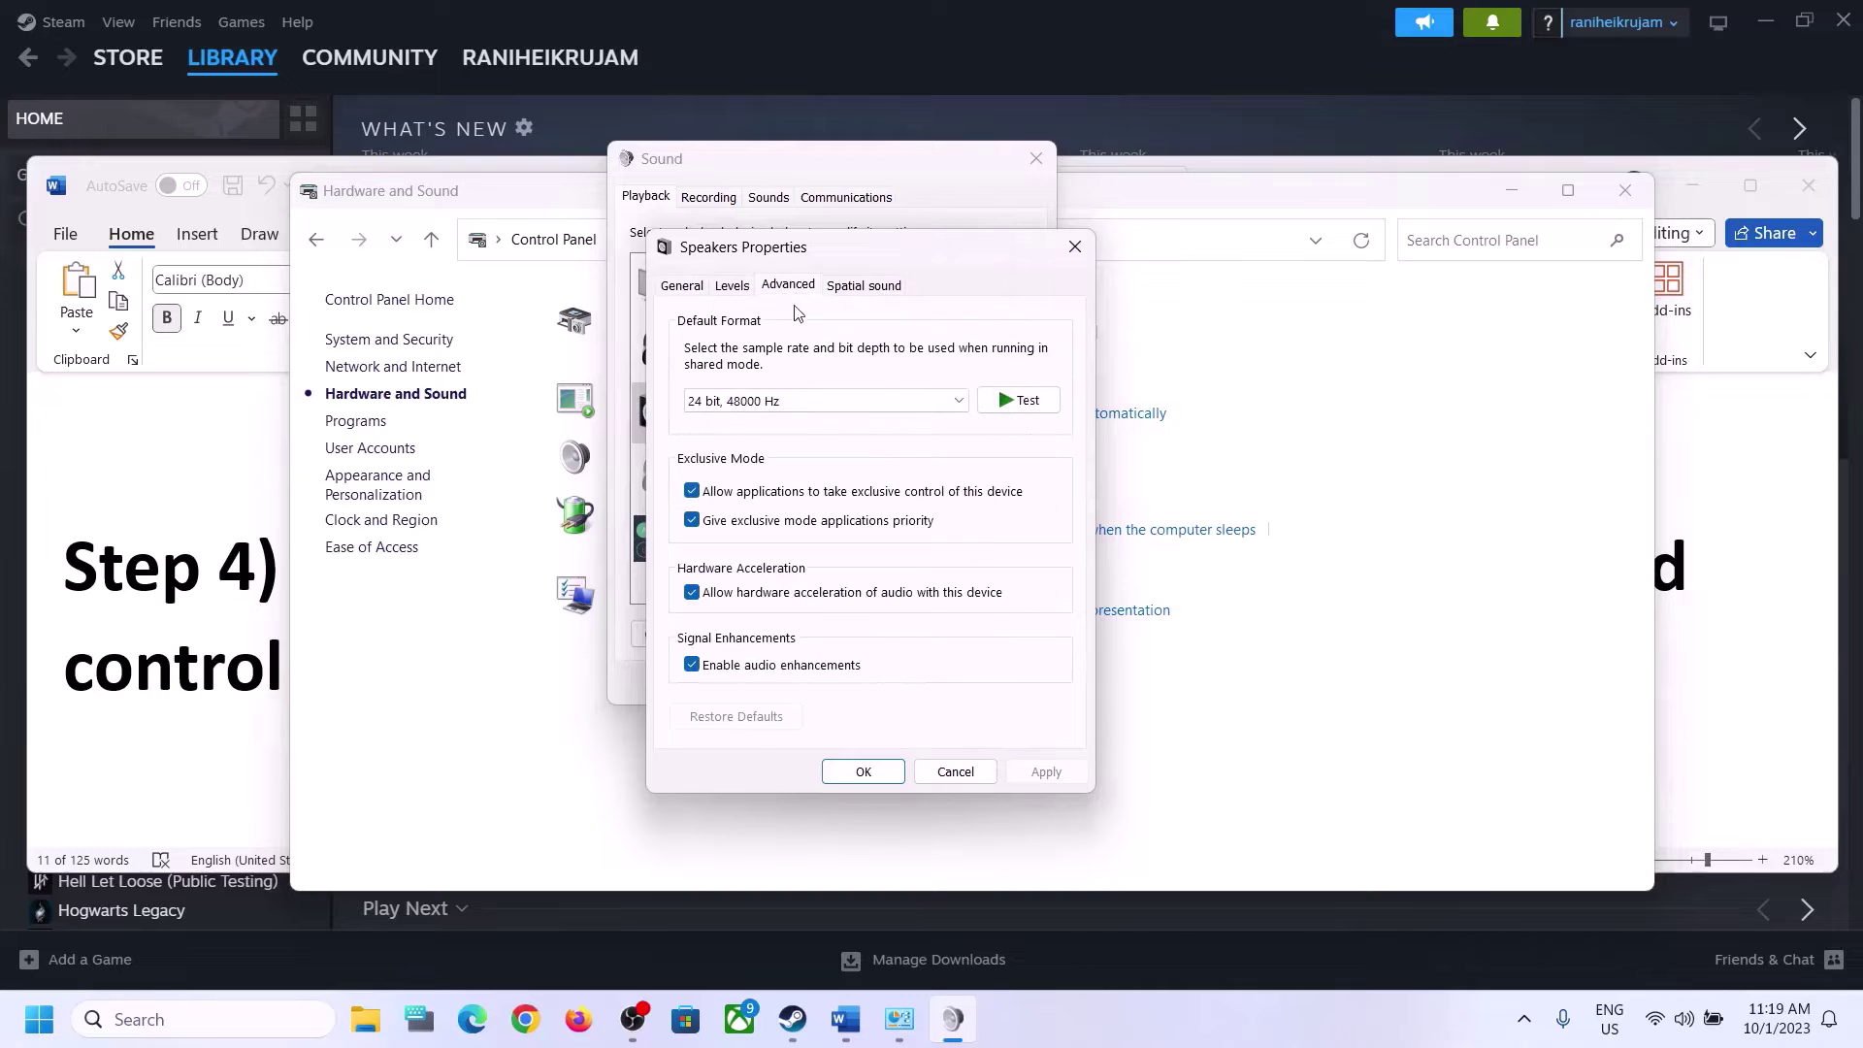
- Set the speakers' default format to 16 bit, 48000 Hz and apply it
click(958, 402)
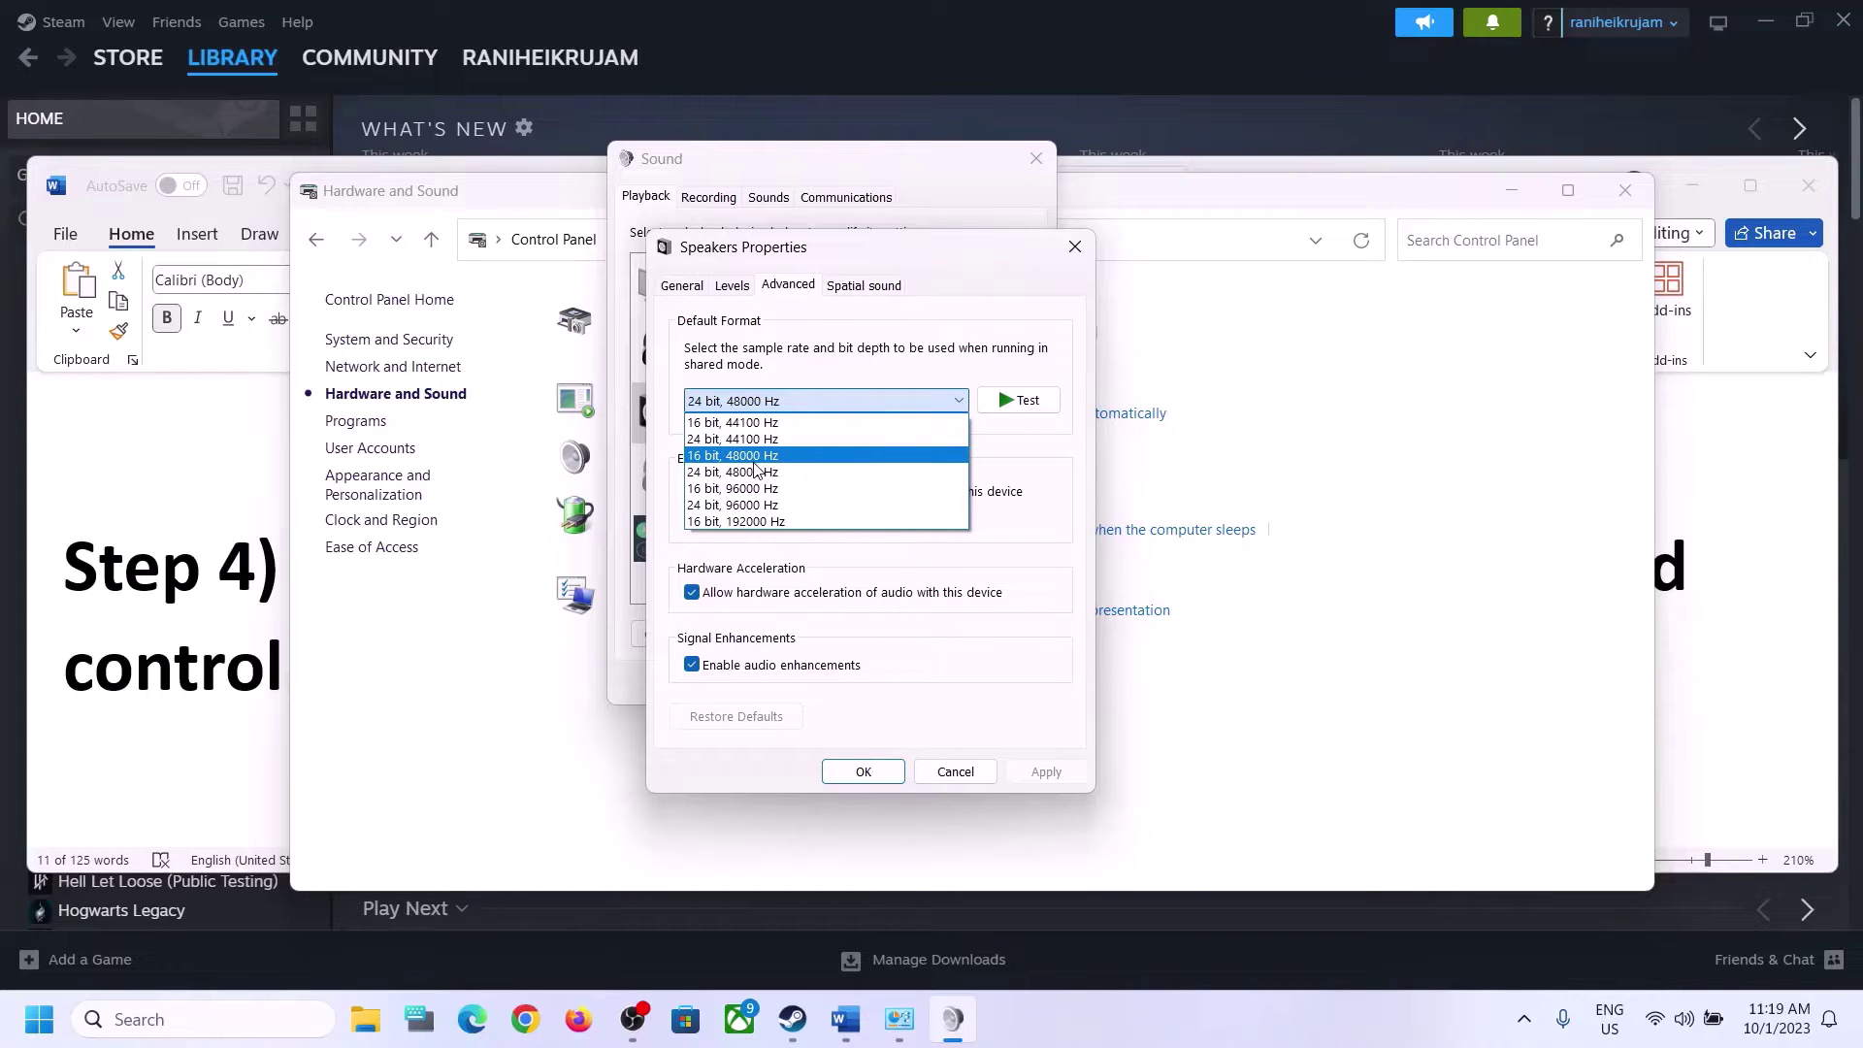
click(754, 458)
click(1039, 771)
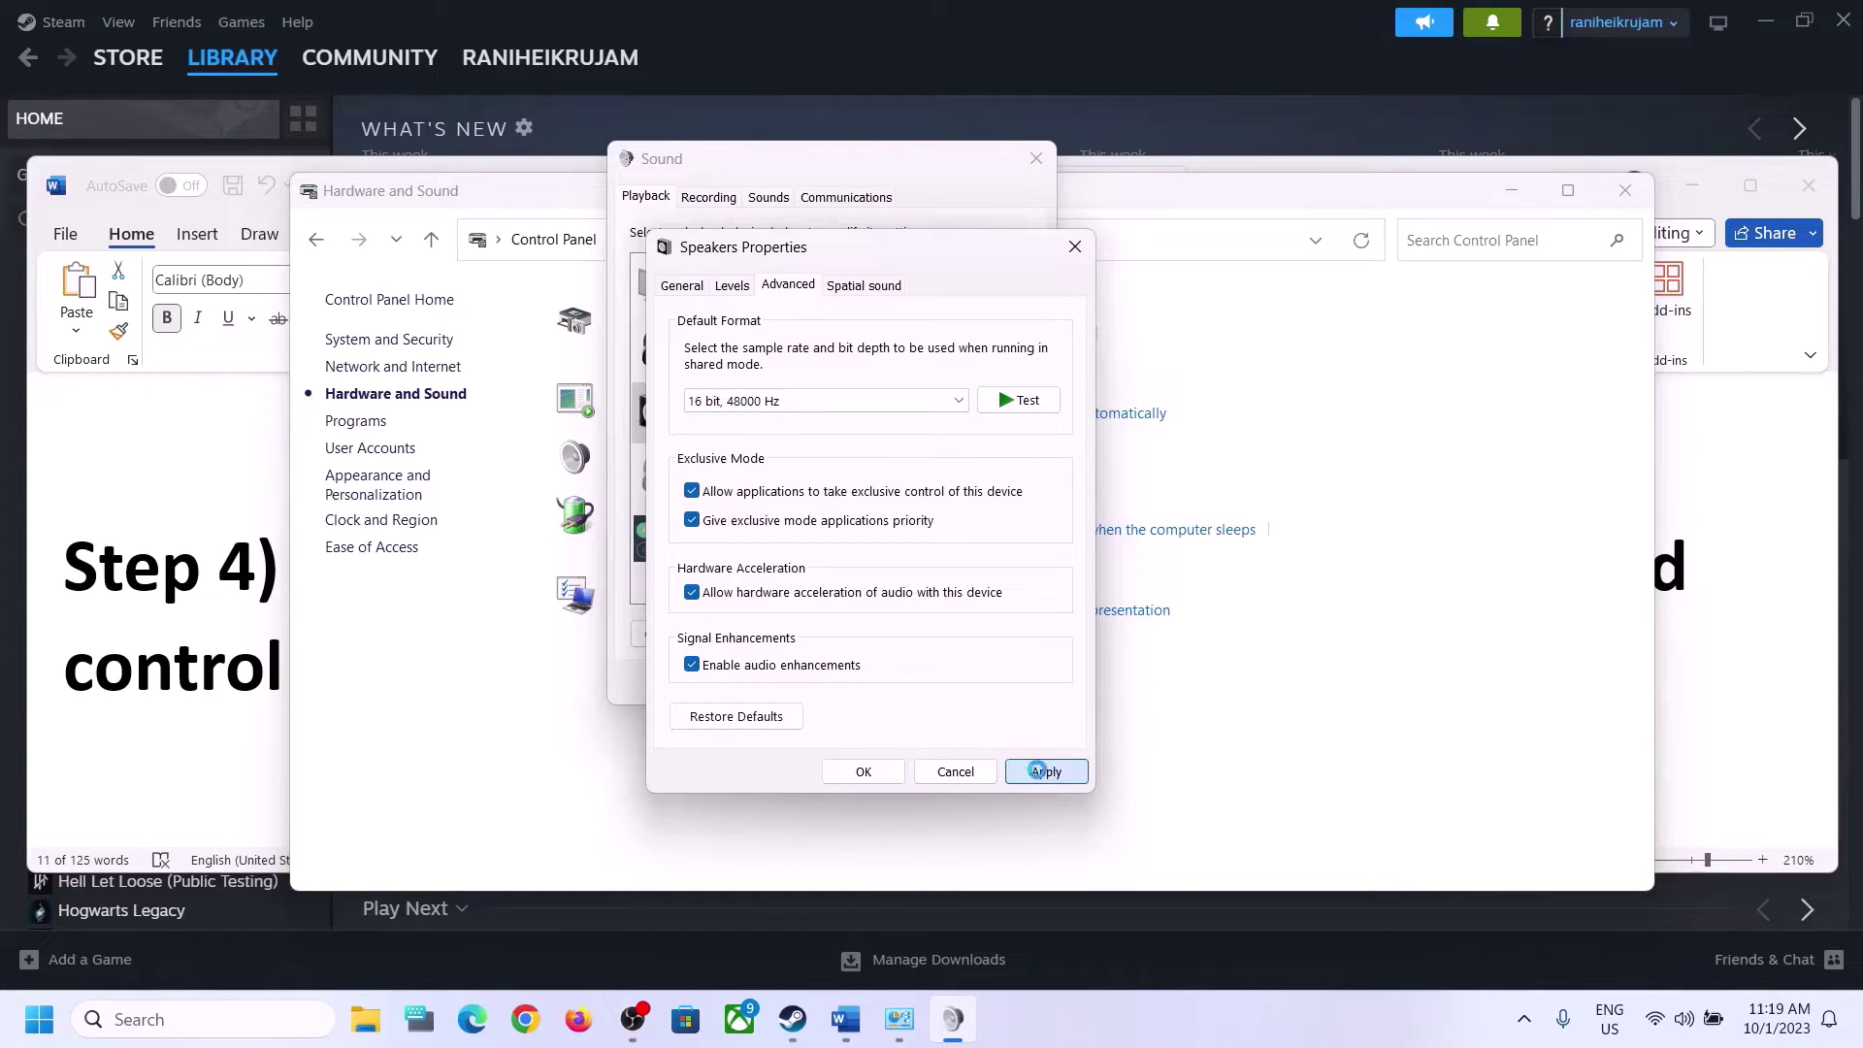
- Set the speakers' default format to 24 bit, 48000 Hz, apply it, and close the sound dialogs and Control Panel
click(803, 401)
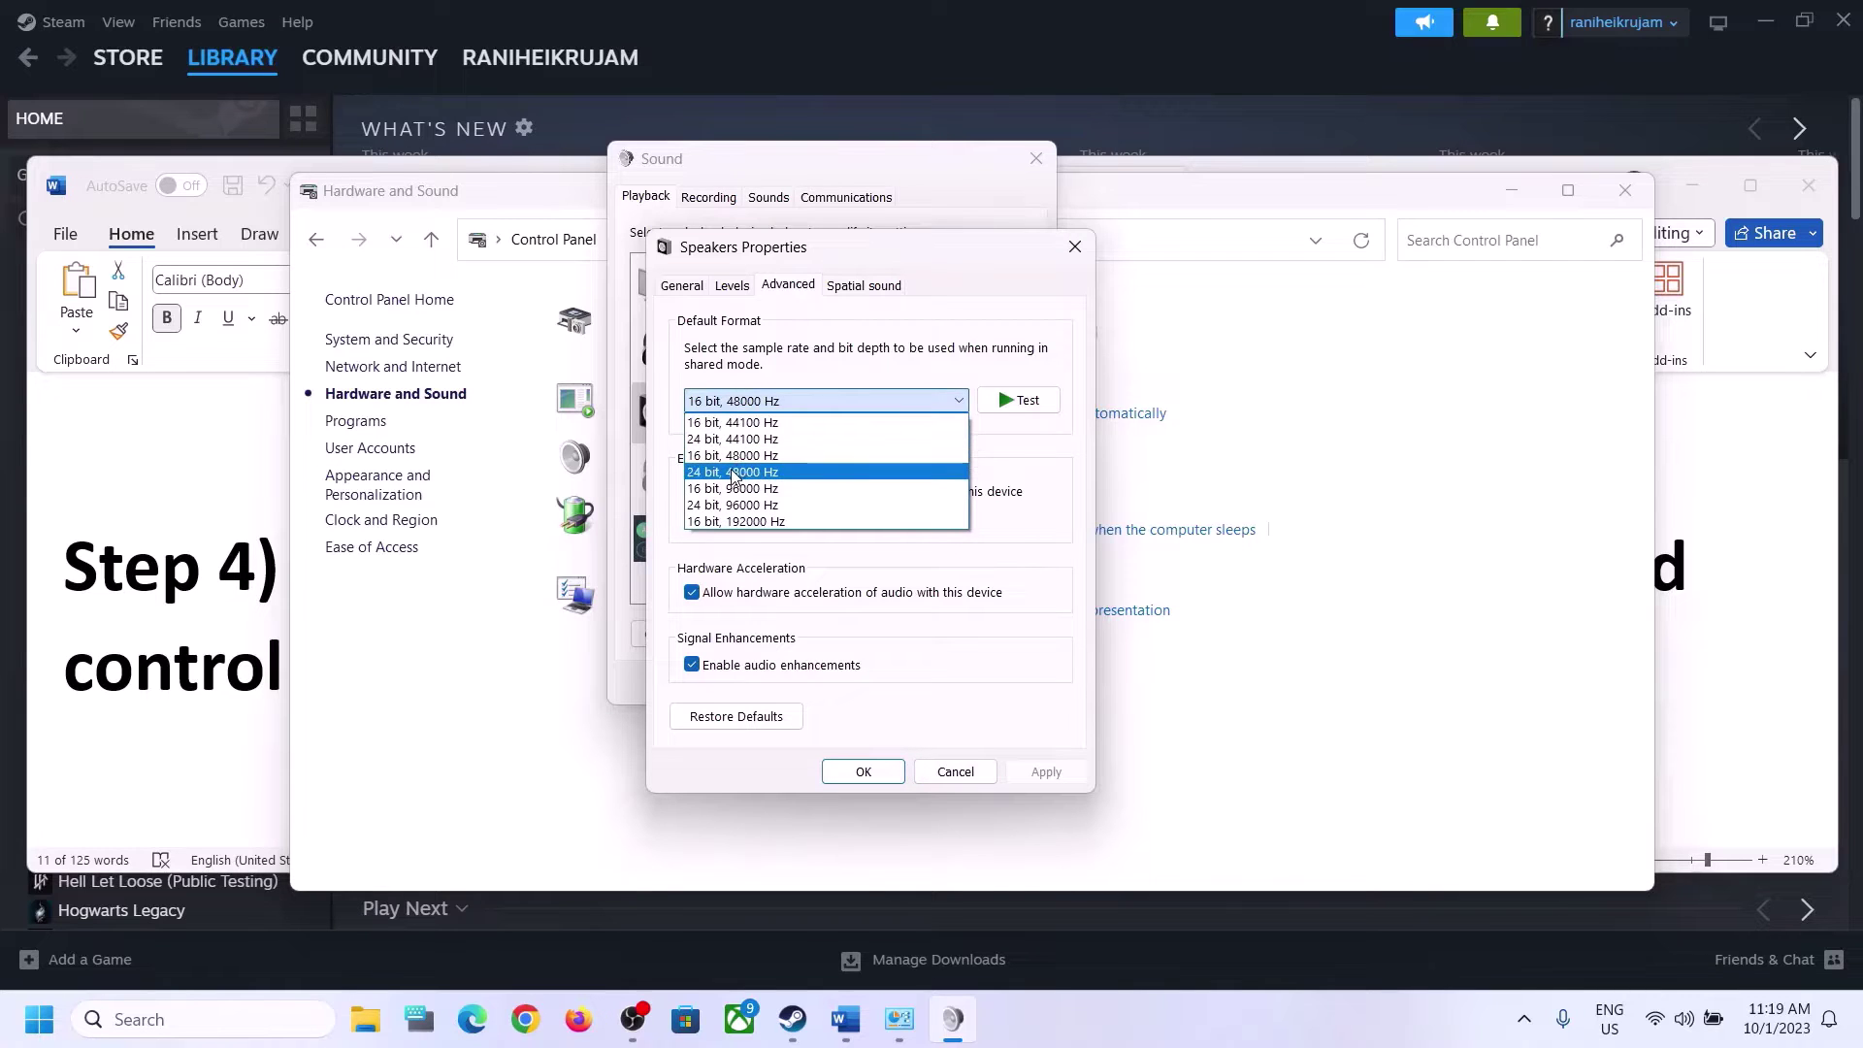
click(733, 473)
click(1050, 775)
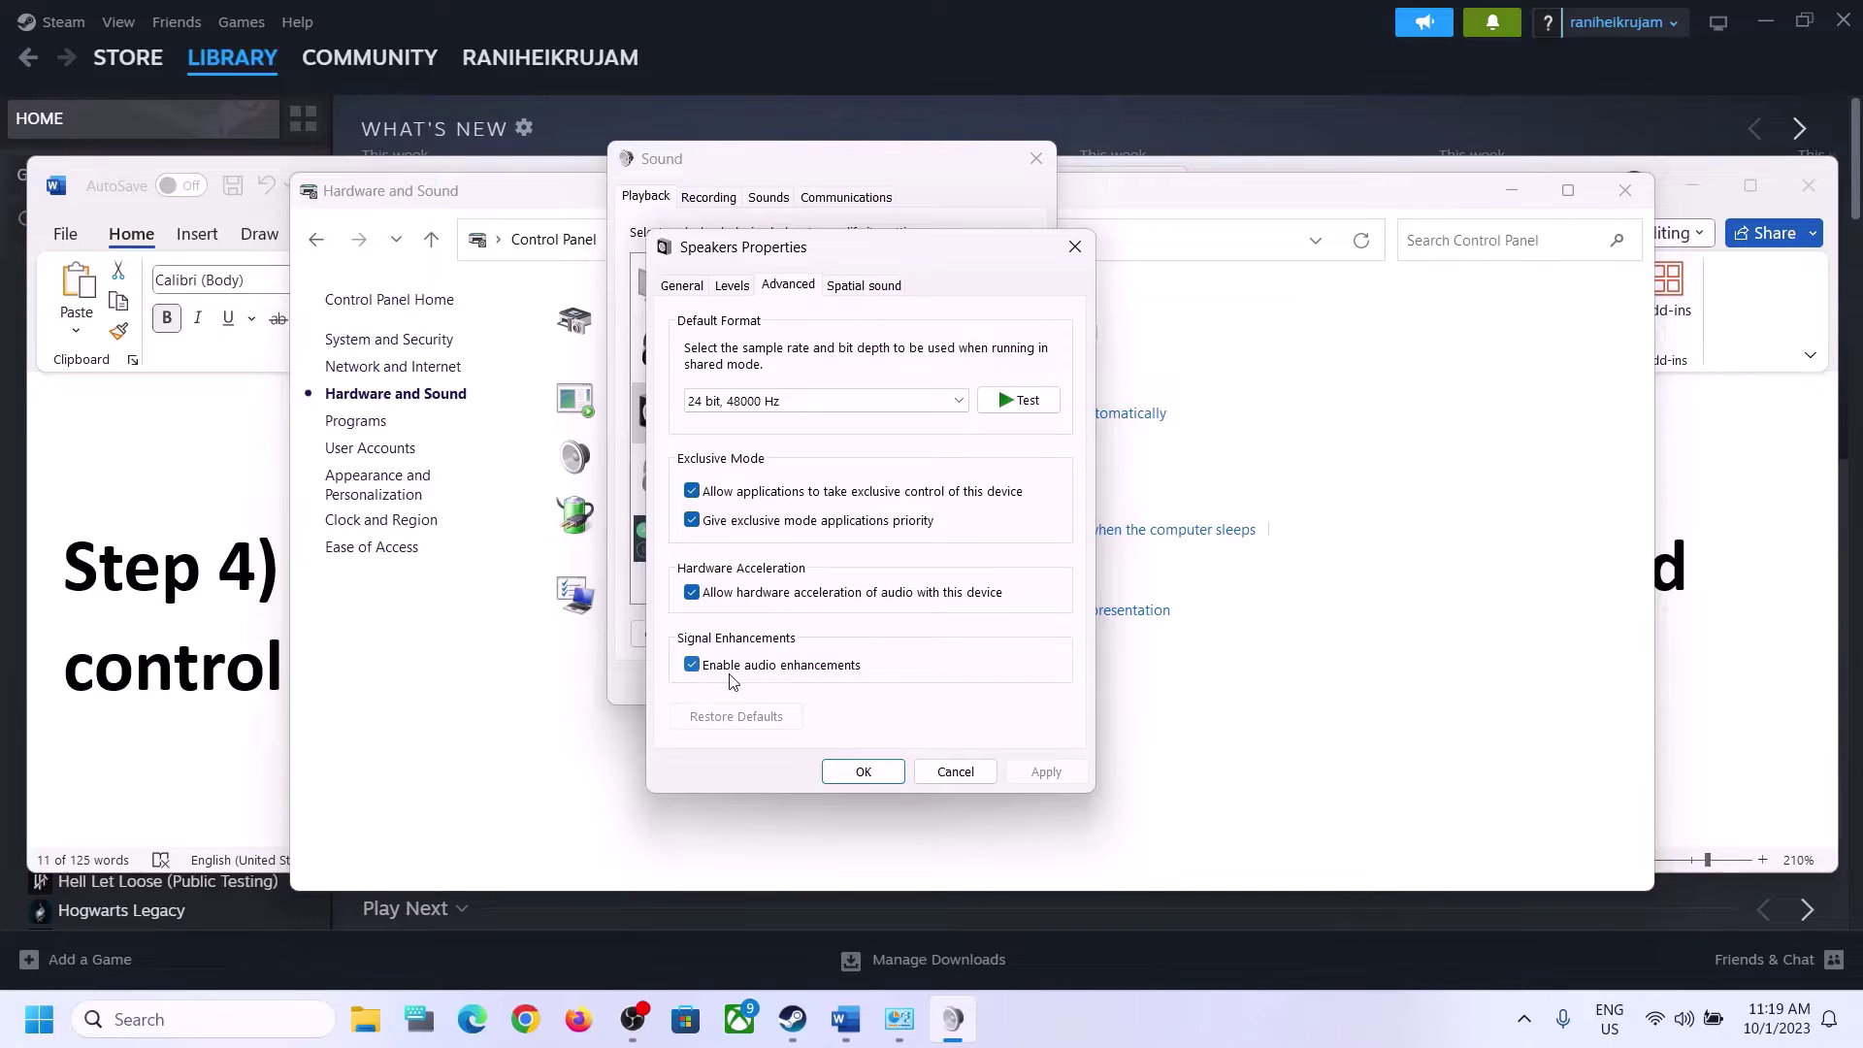
click(864, 773)
click(852, 681)
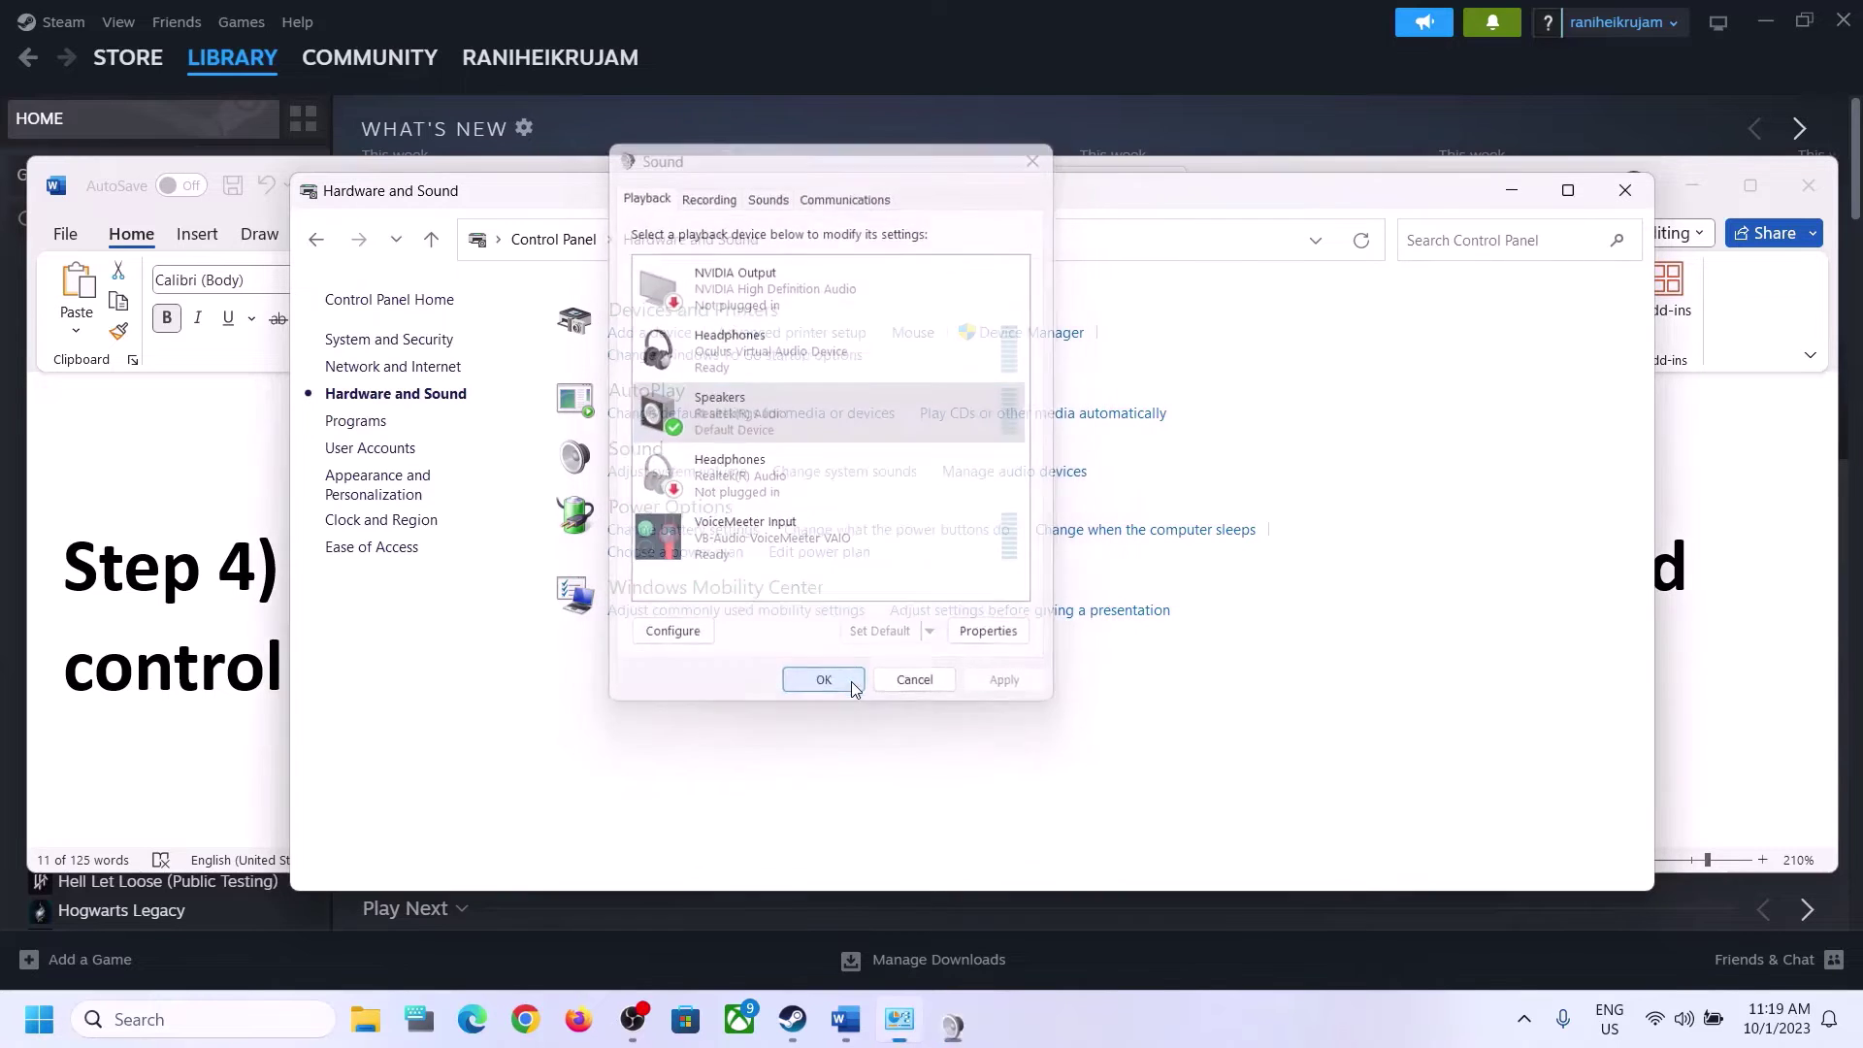
click(1625, 190)
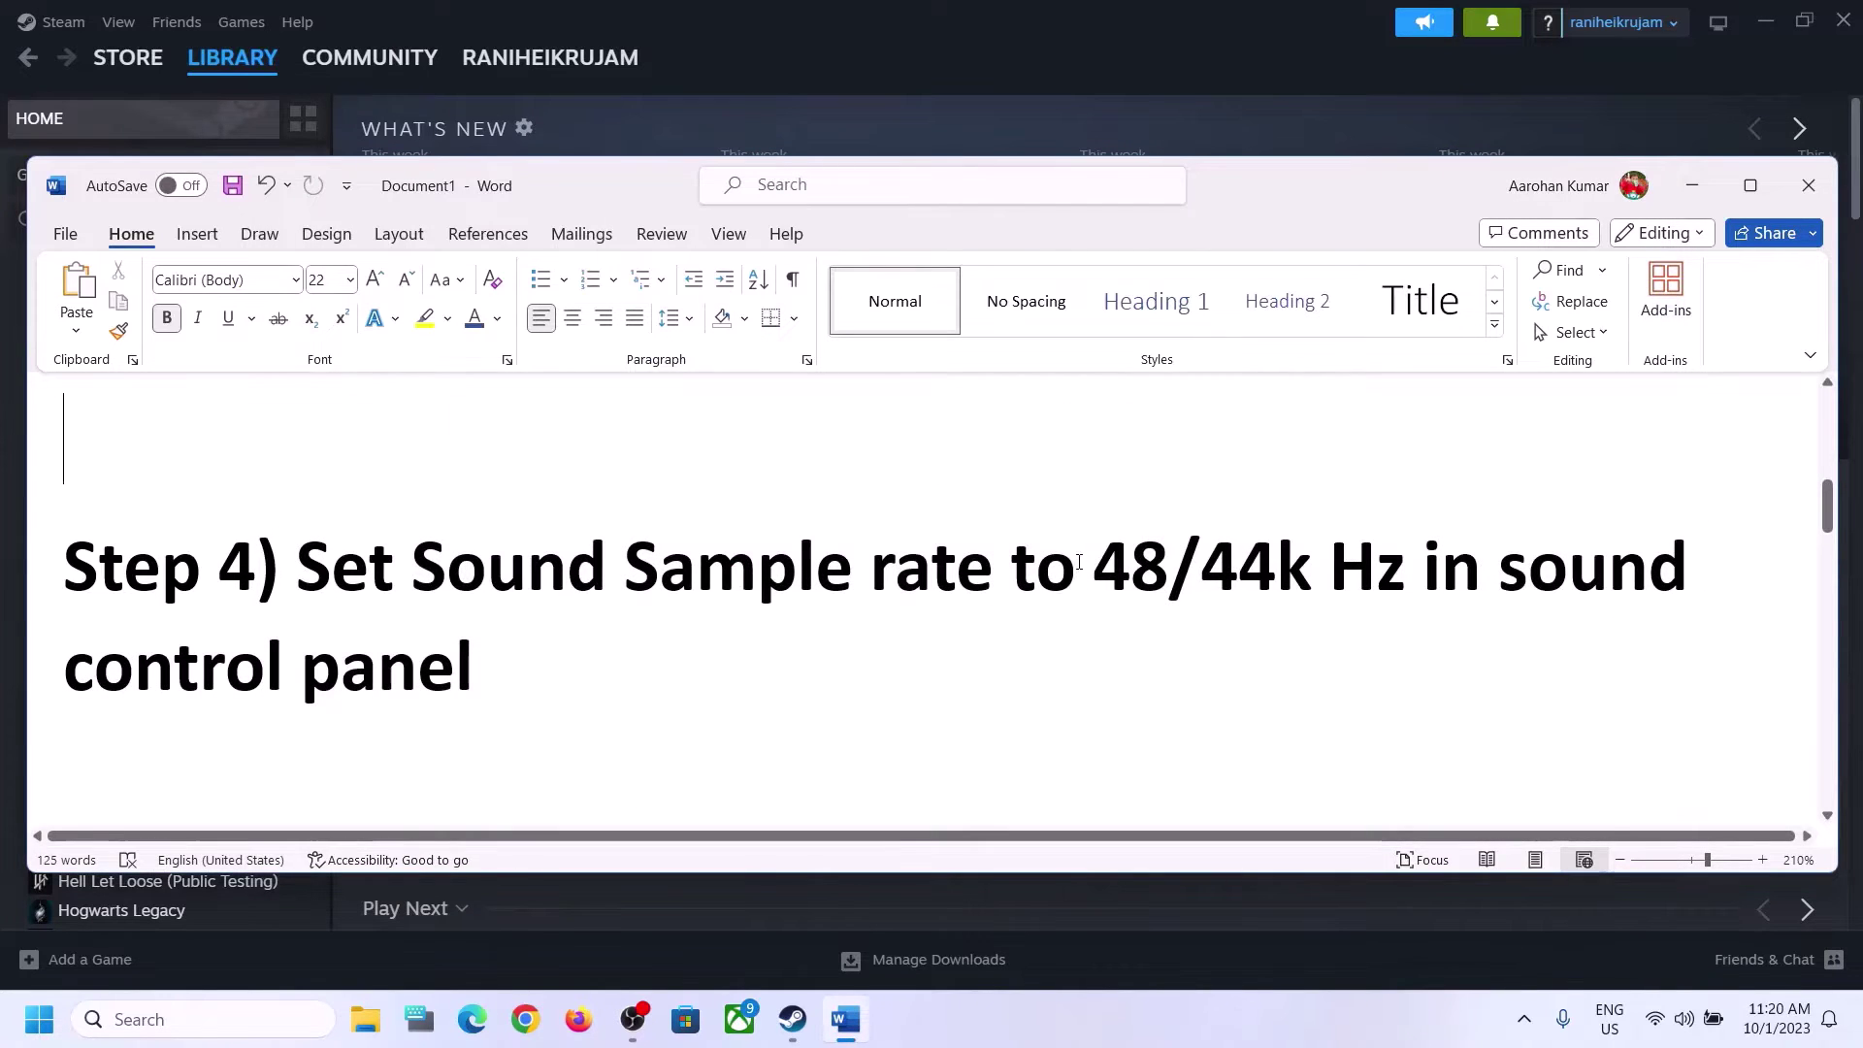
- Highlight "to 48/44k Hz" in step 4 and the controller disconnect and reconnect instructions in step 5 of the document
drag(1014, 568, 1411, 568)
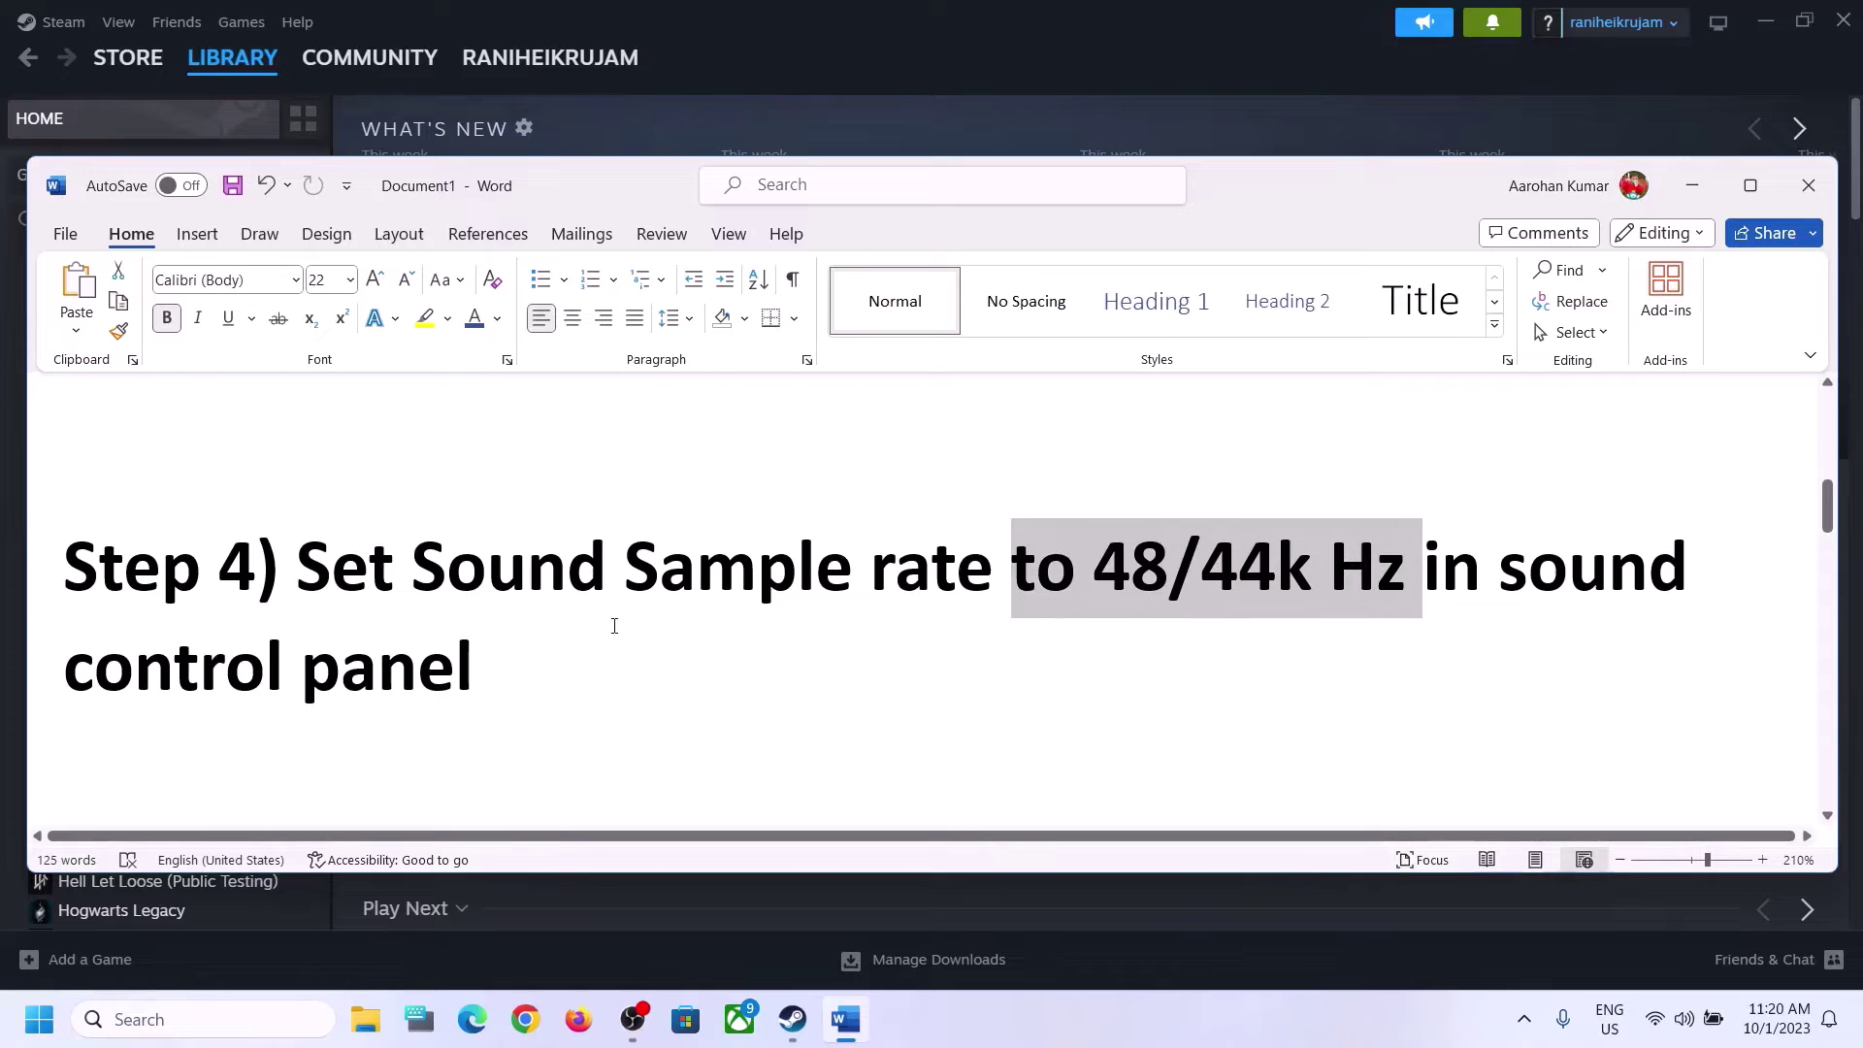
click(584, 636)
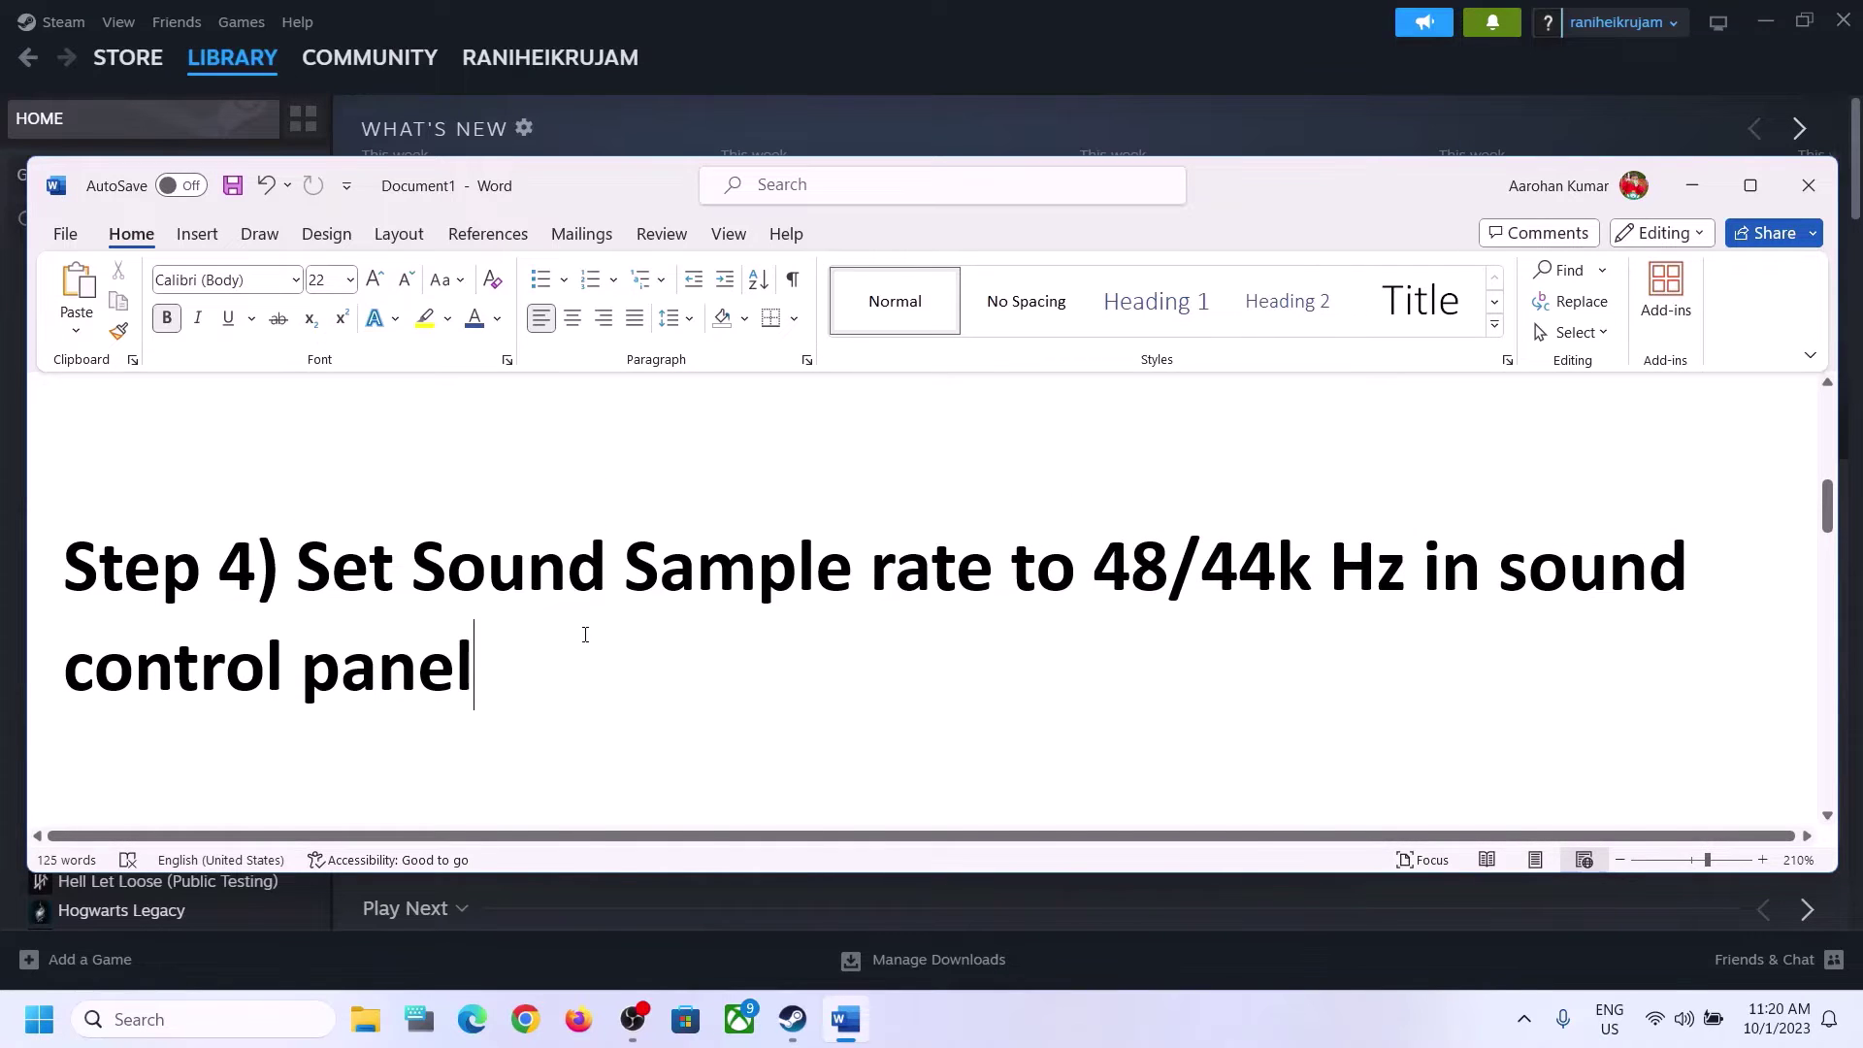
scroll(583, 636, down, 4)
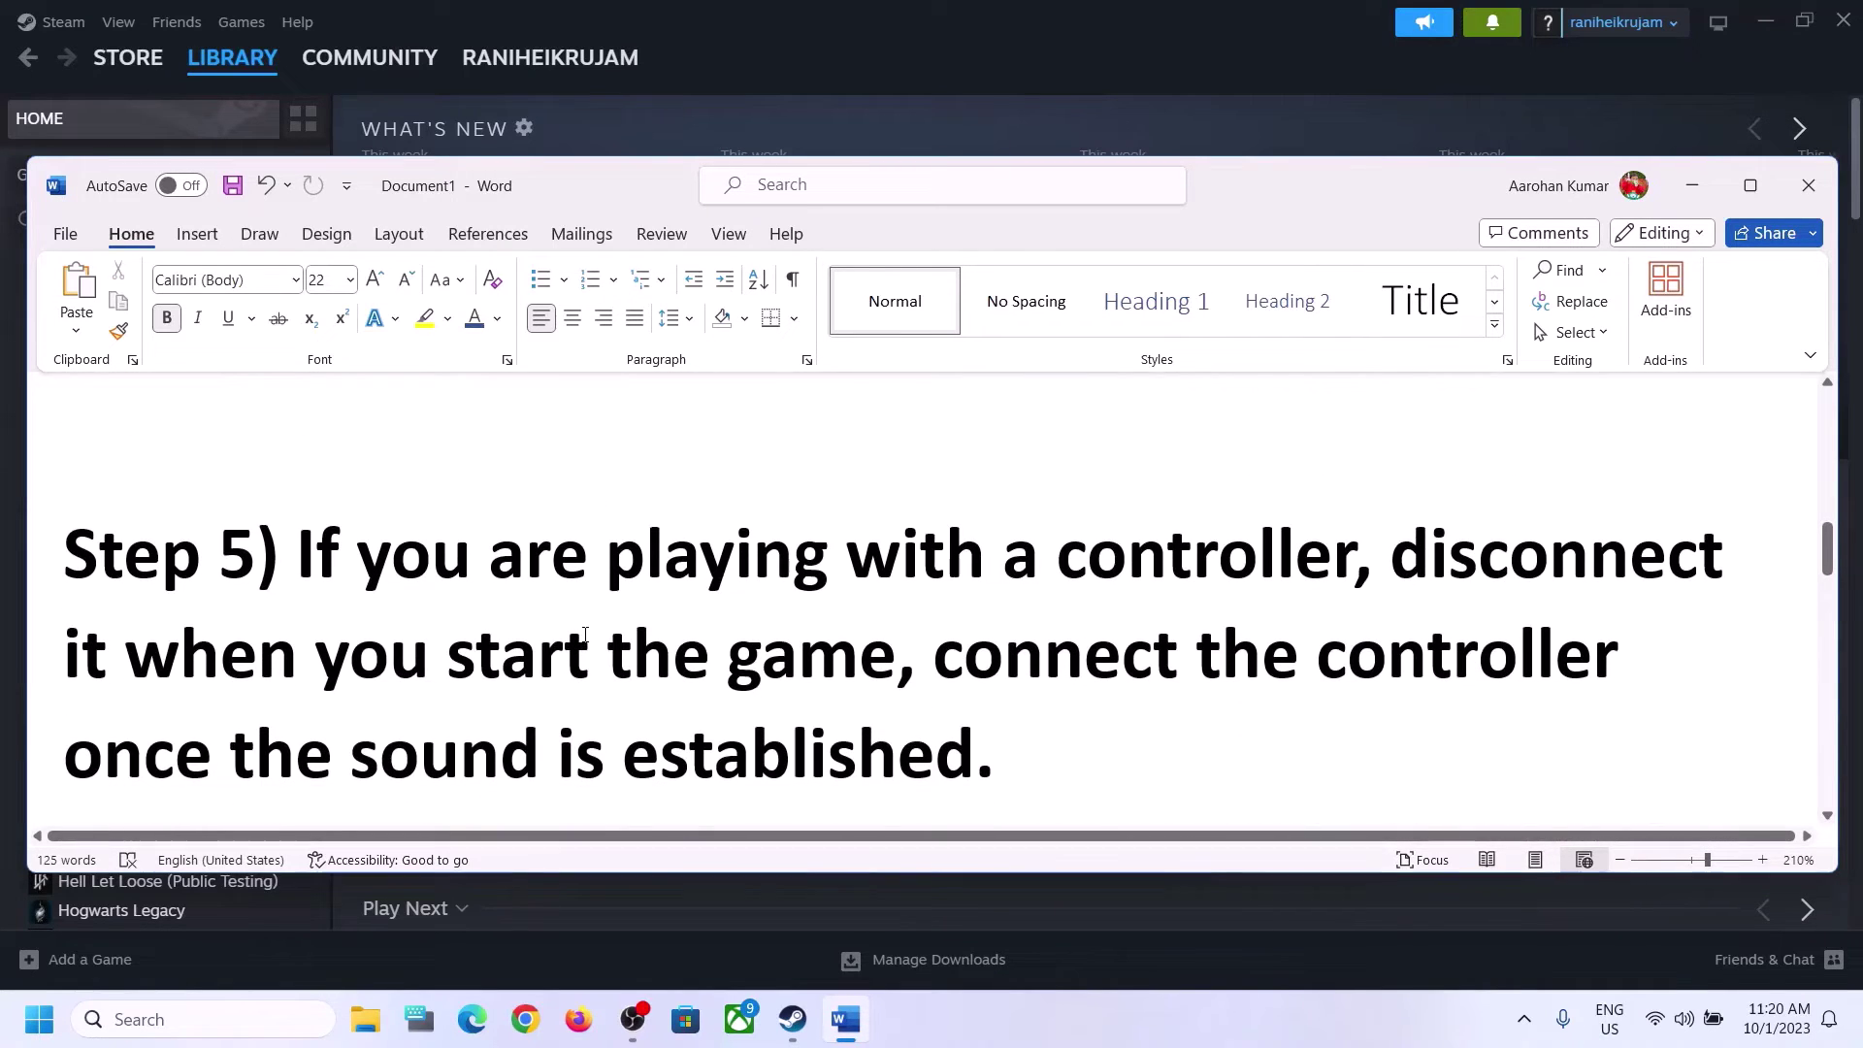
drag(331, 544, 856, 677)
click(1398, 559)
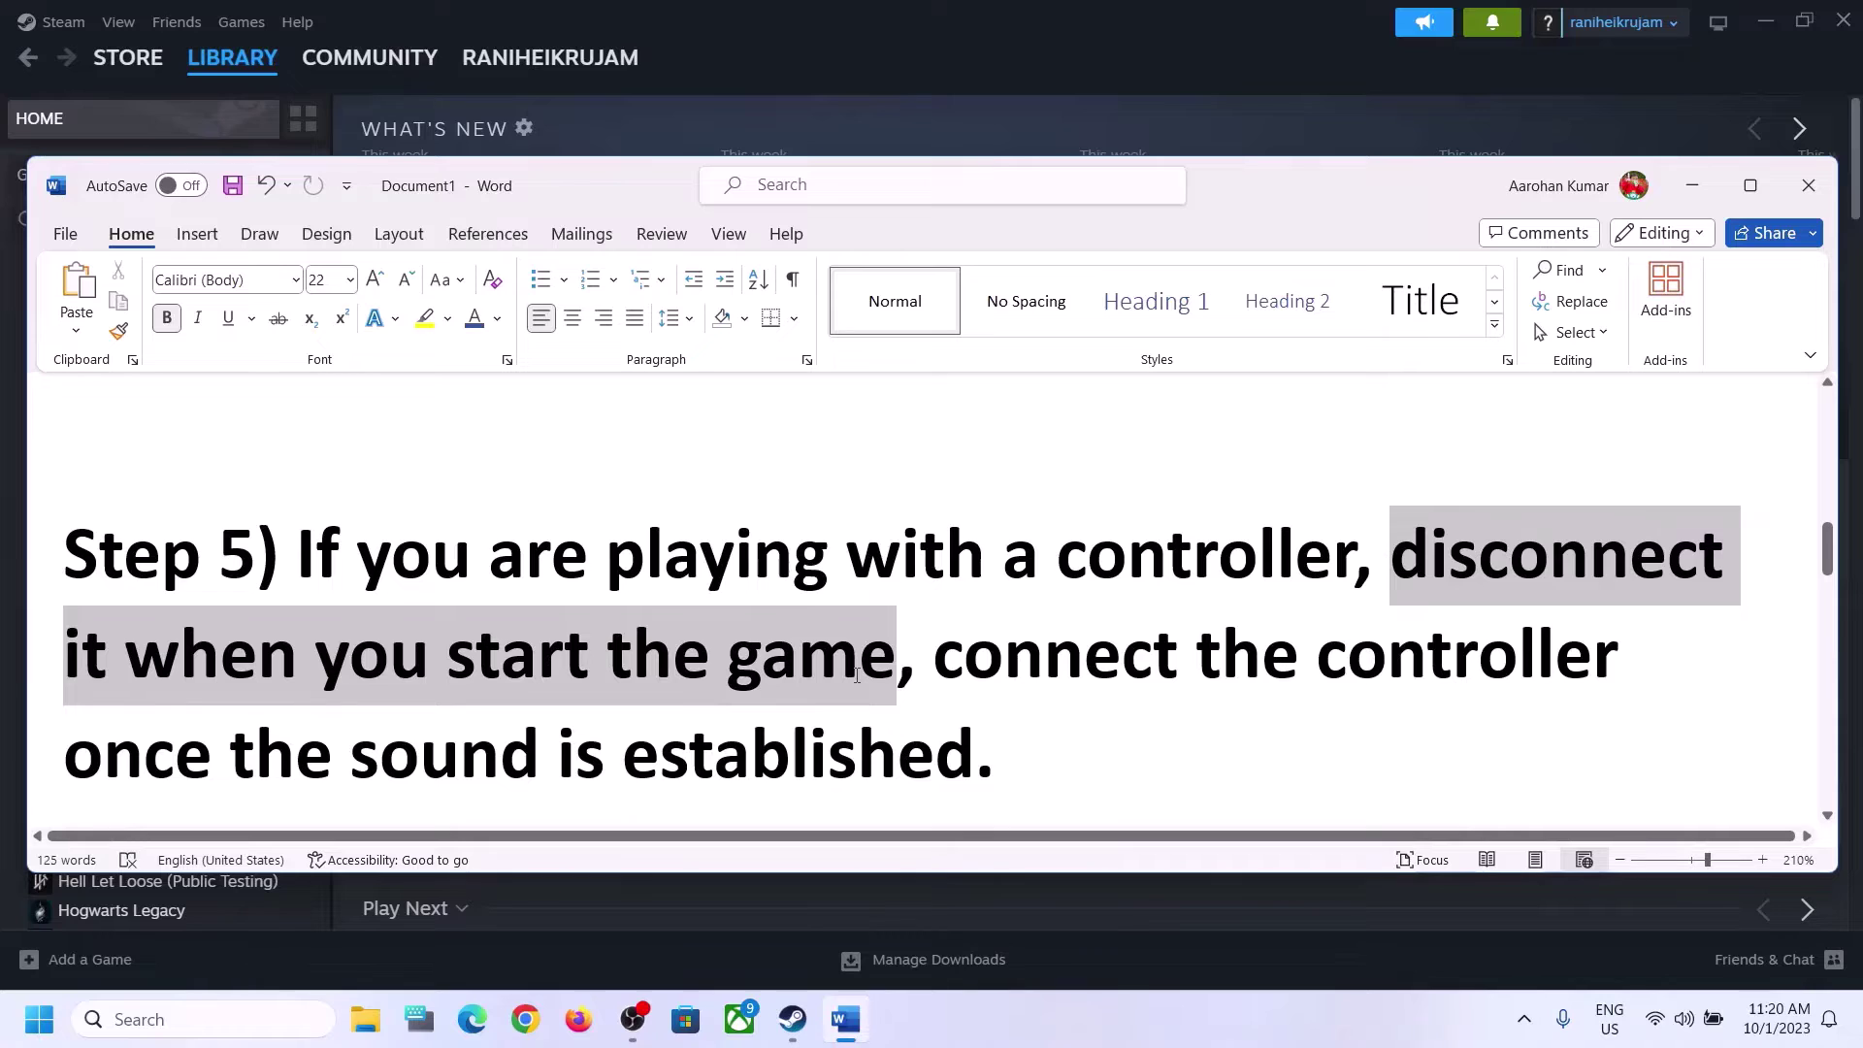
click(1472, 540)
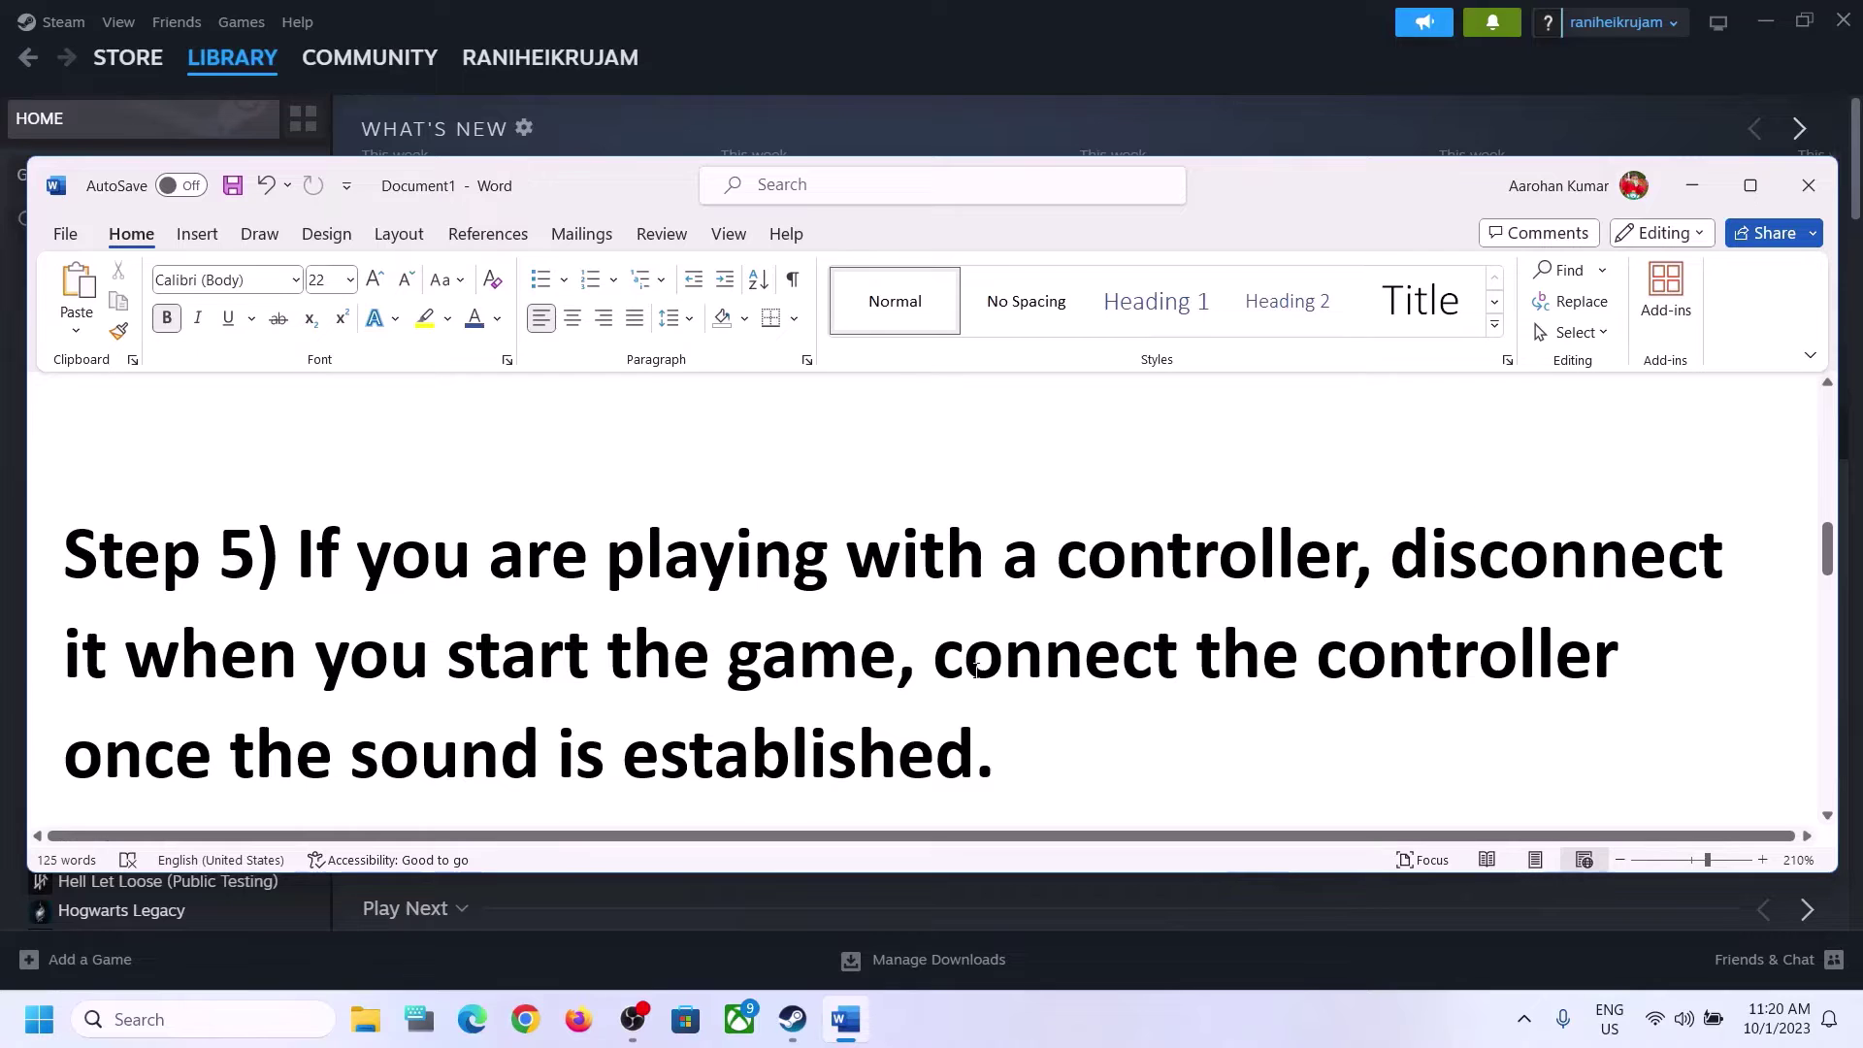
drag(934, 655, 1636, 658)
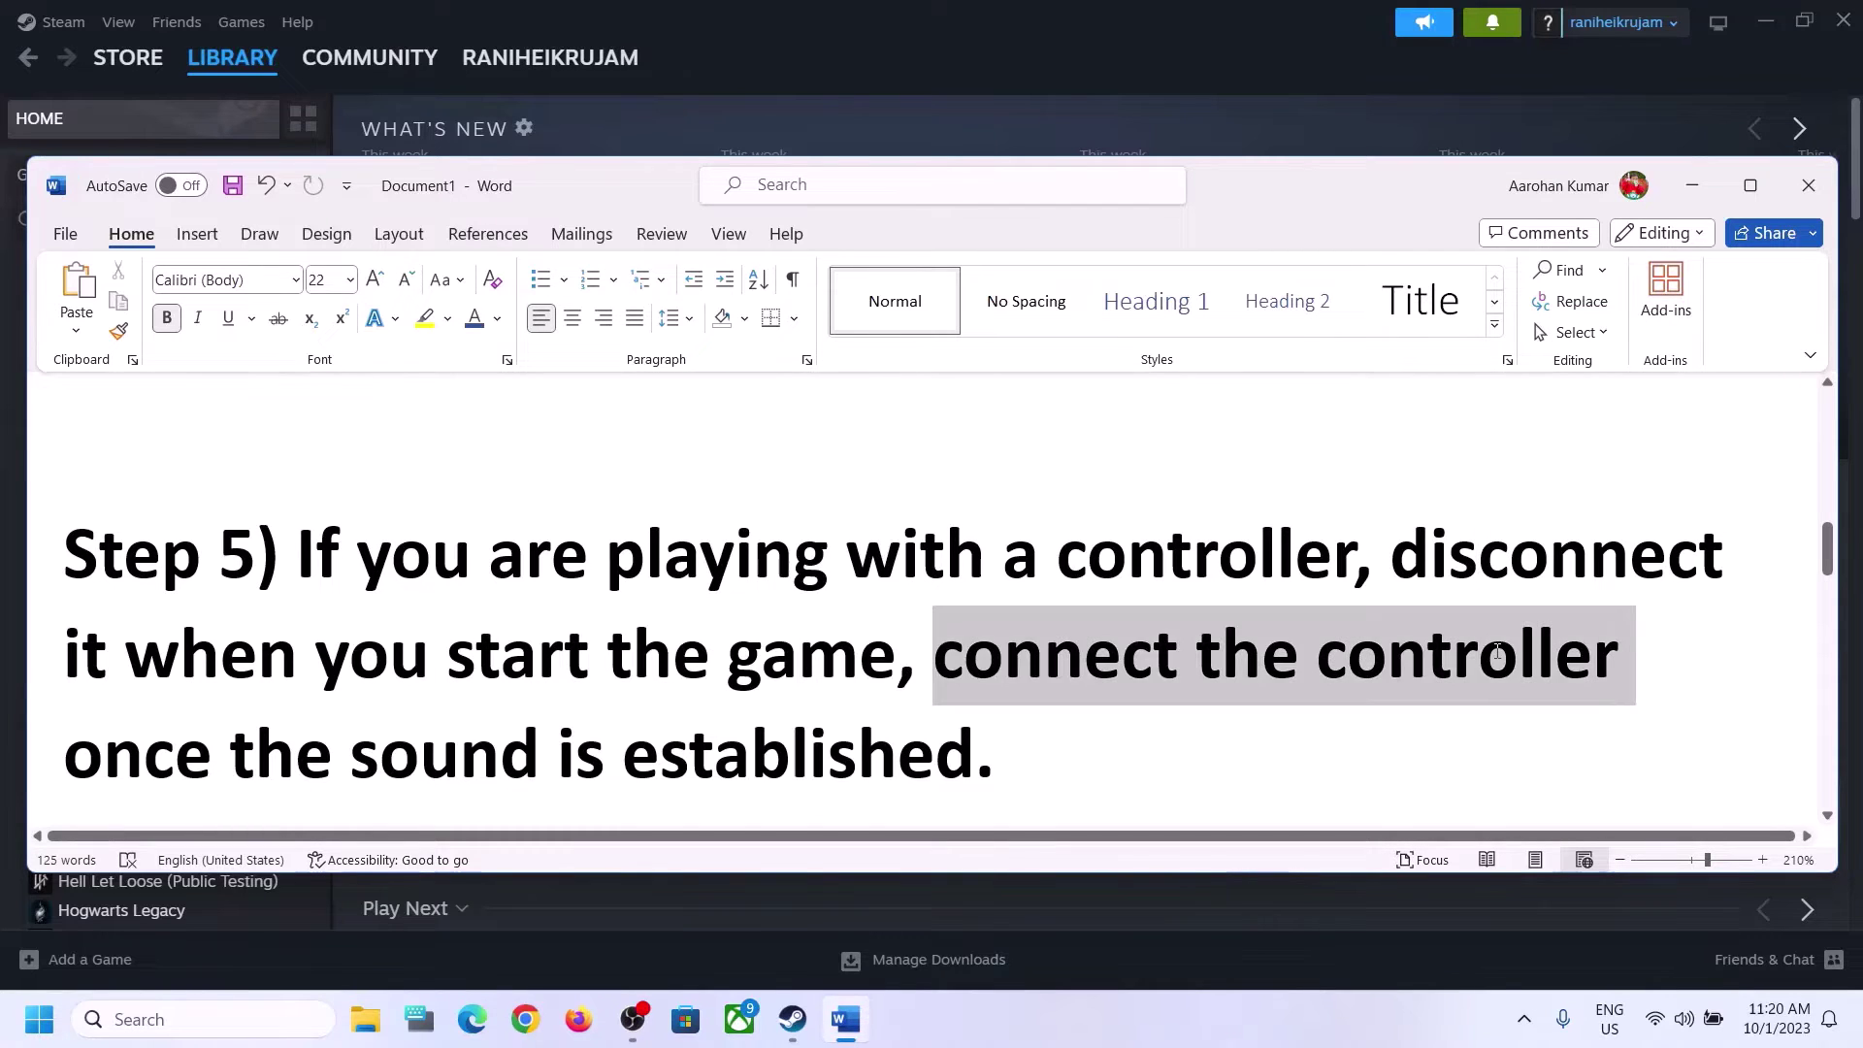
drag(64, 766, 975, 767)
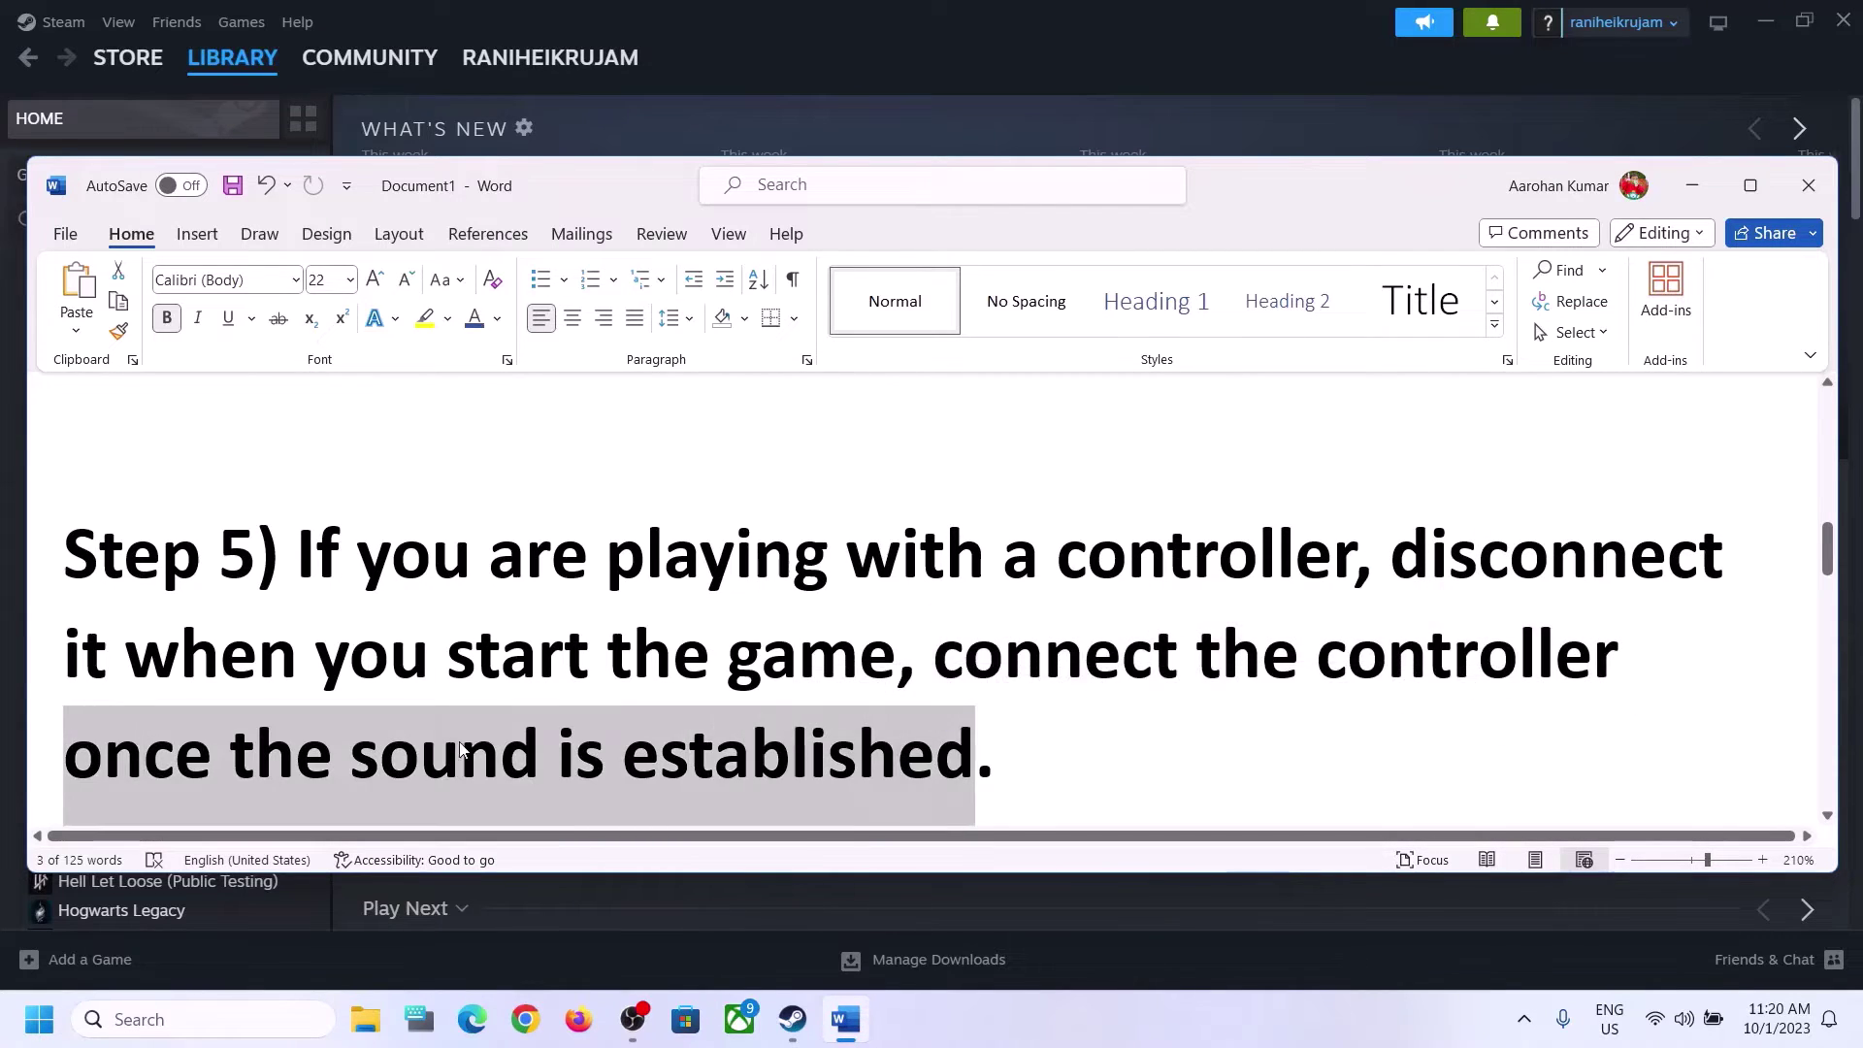
click(570, 602)
- Highlight "off Spatial Sound" in step 6 of the Word document
scroll(570, 602, down, 3)
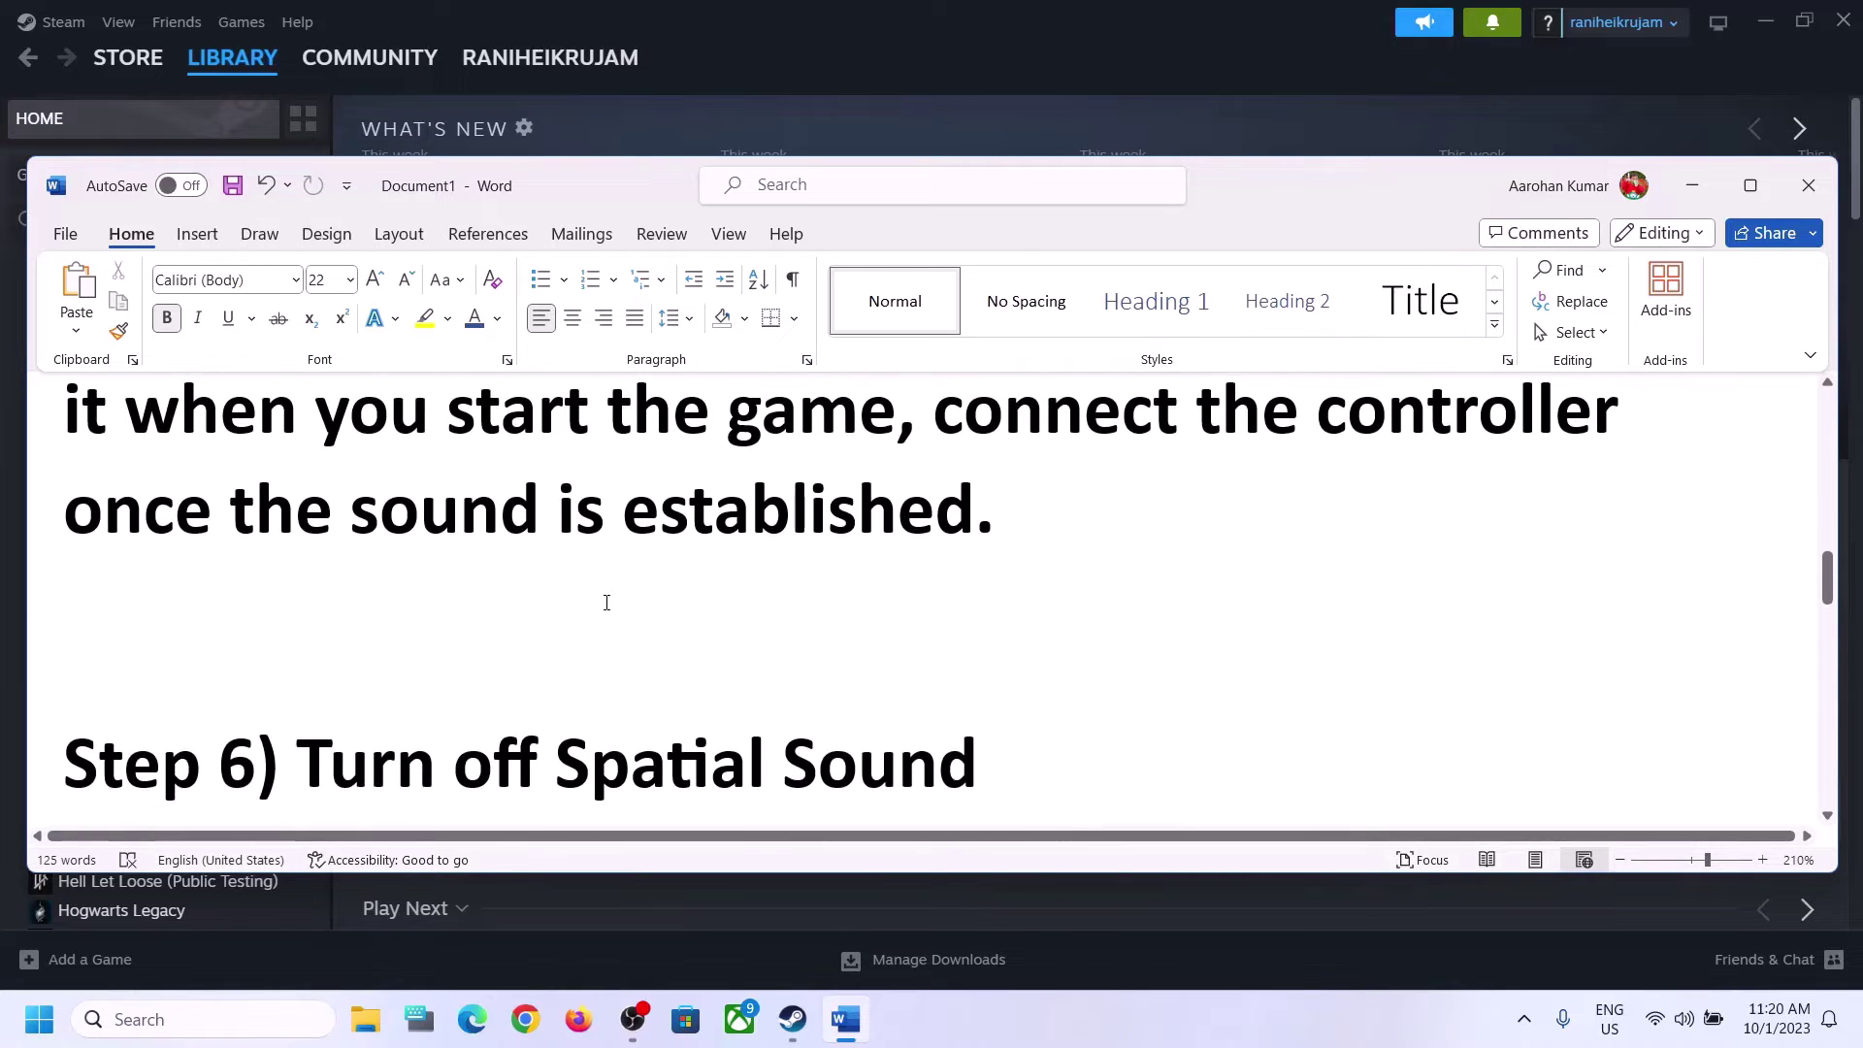
drag(457, 653, 1028, 655)
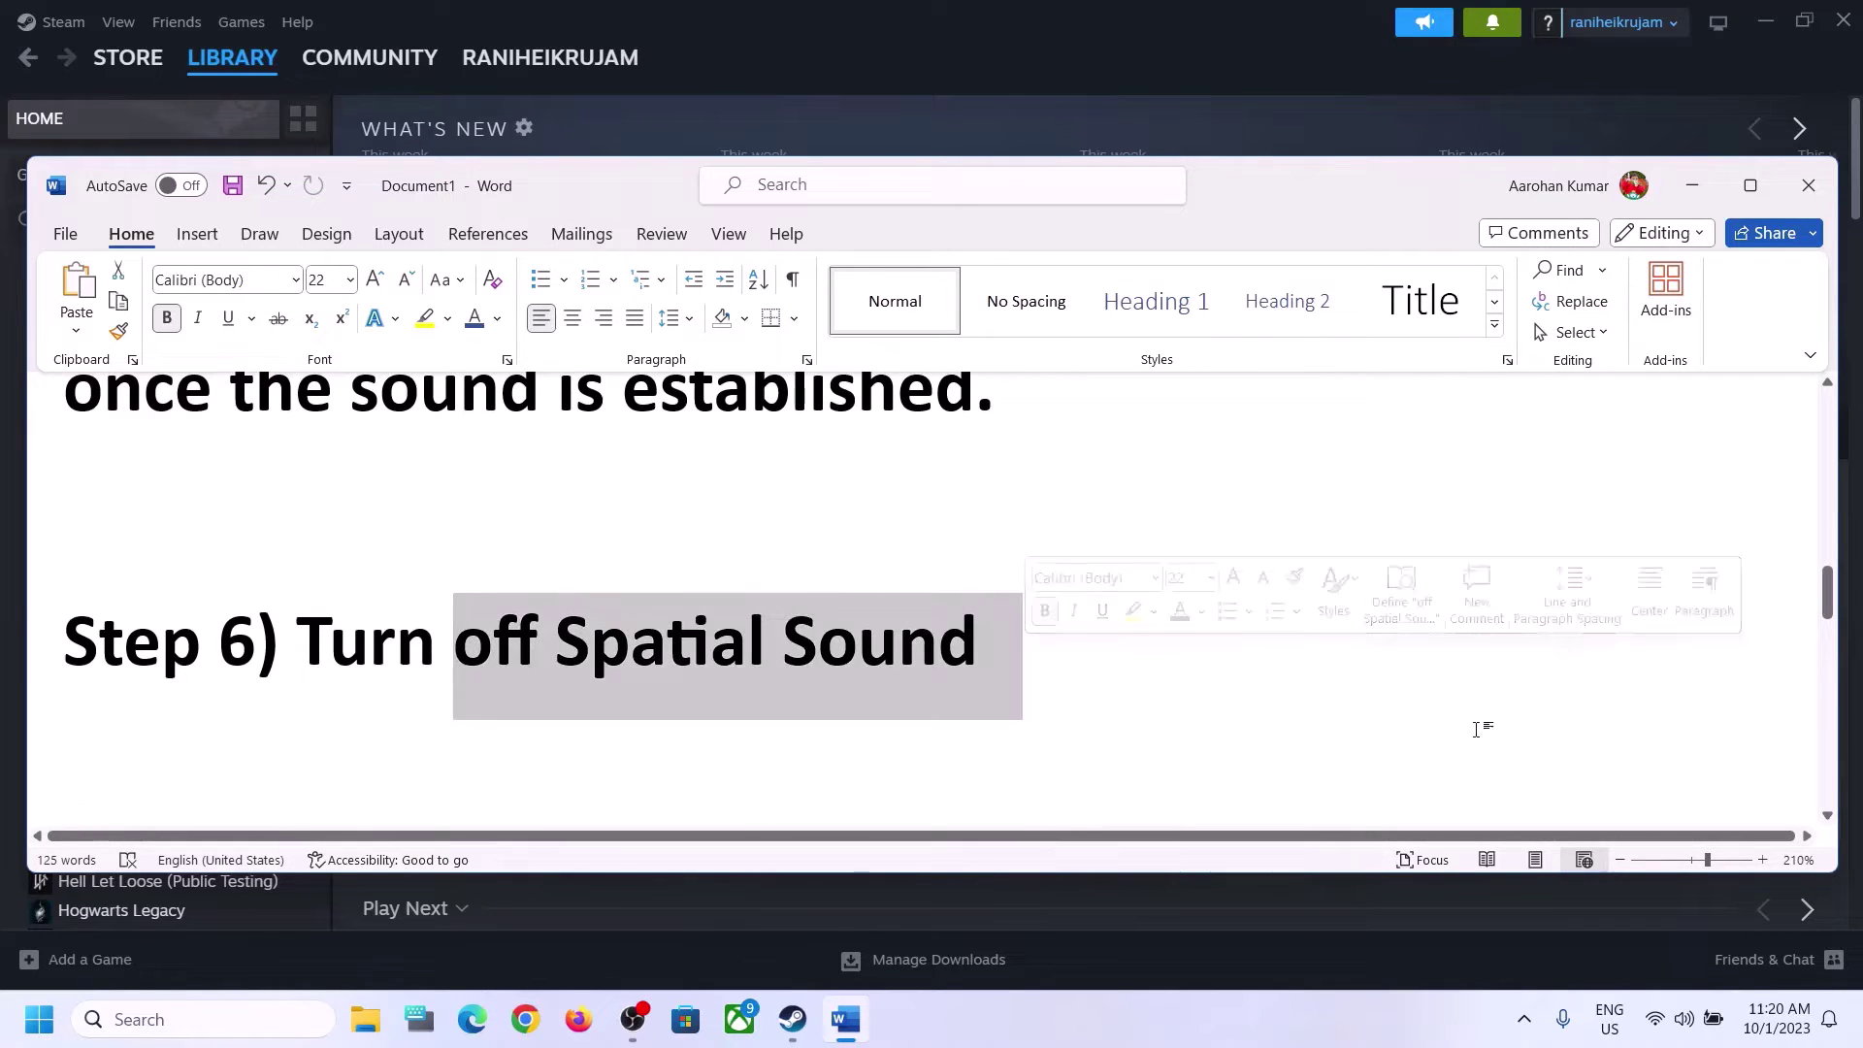
right_click(1690, 1034)
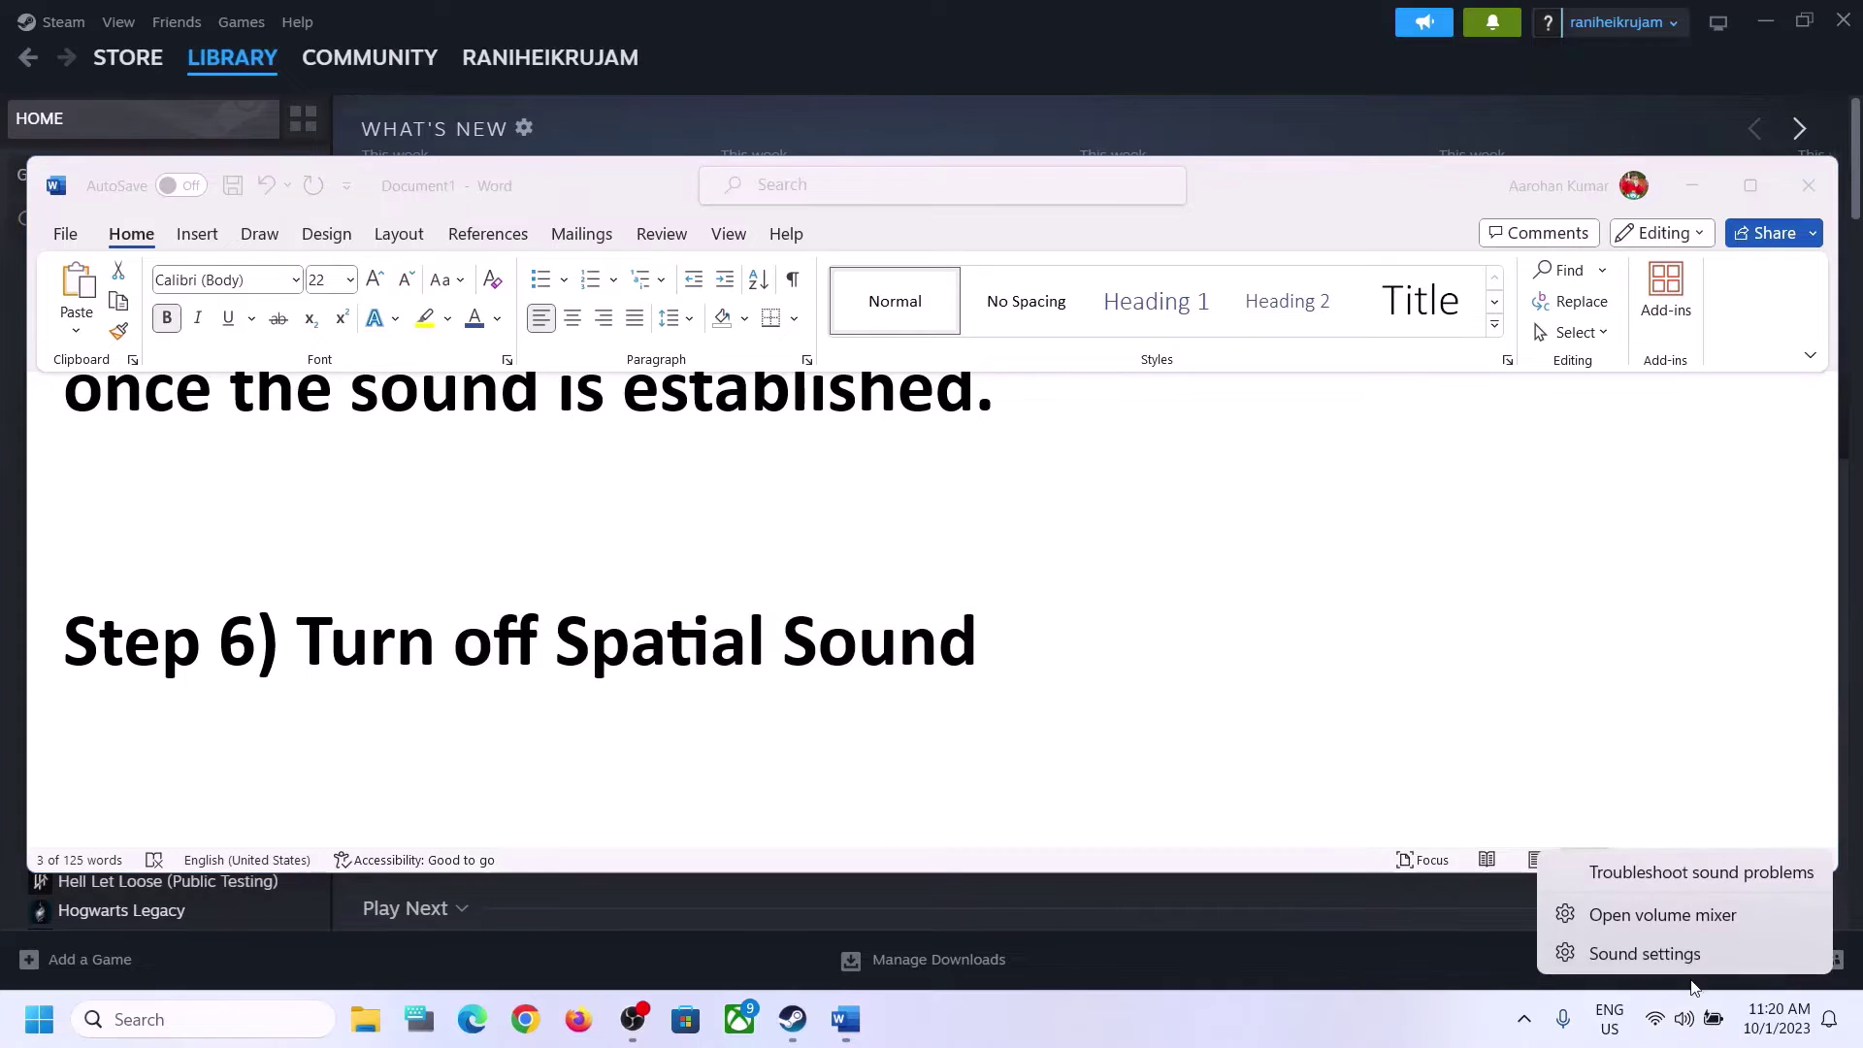
click(1678, 945)
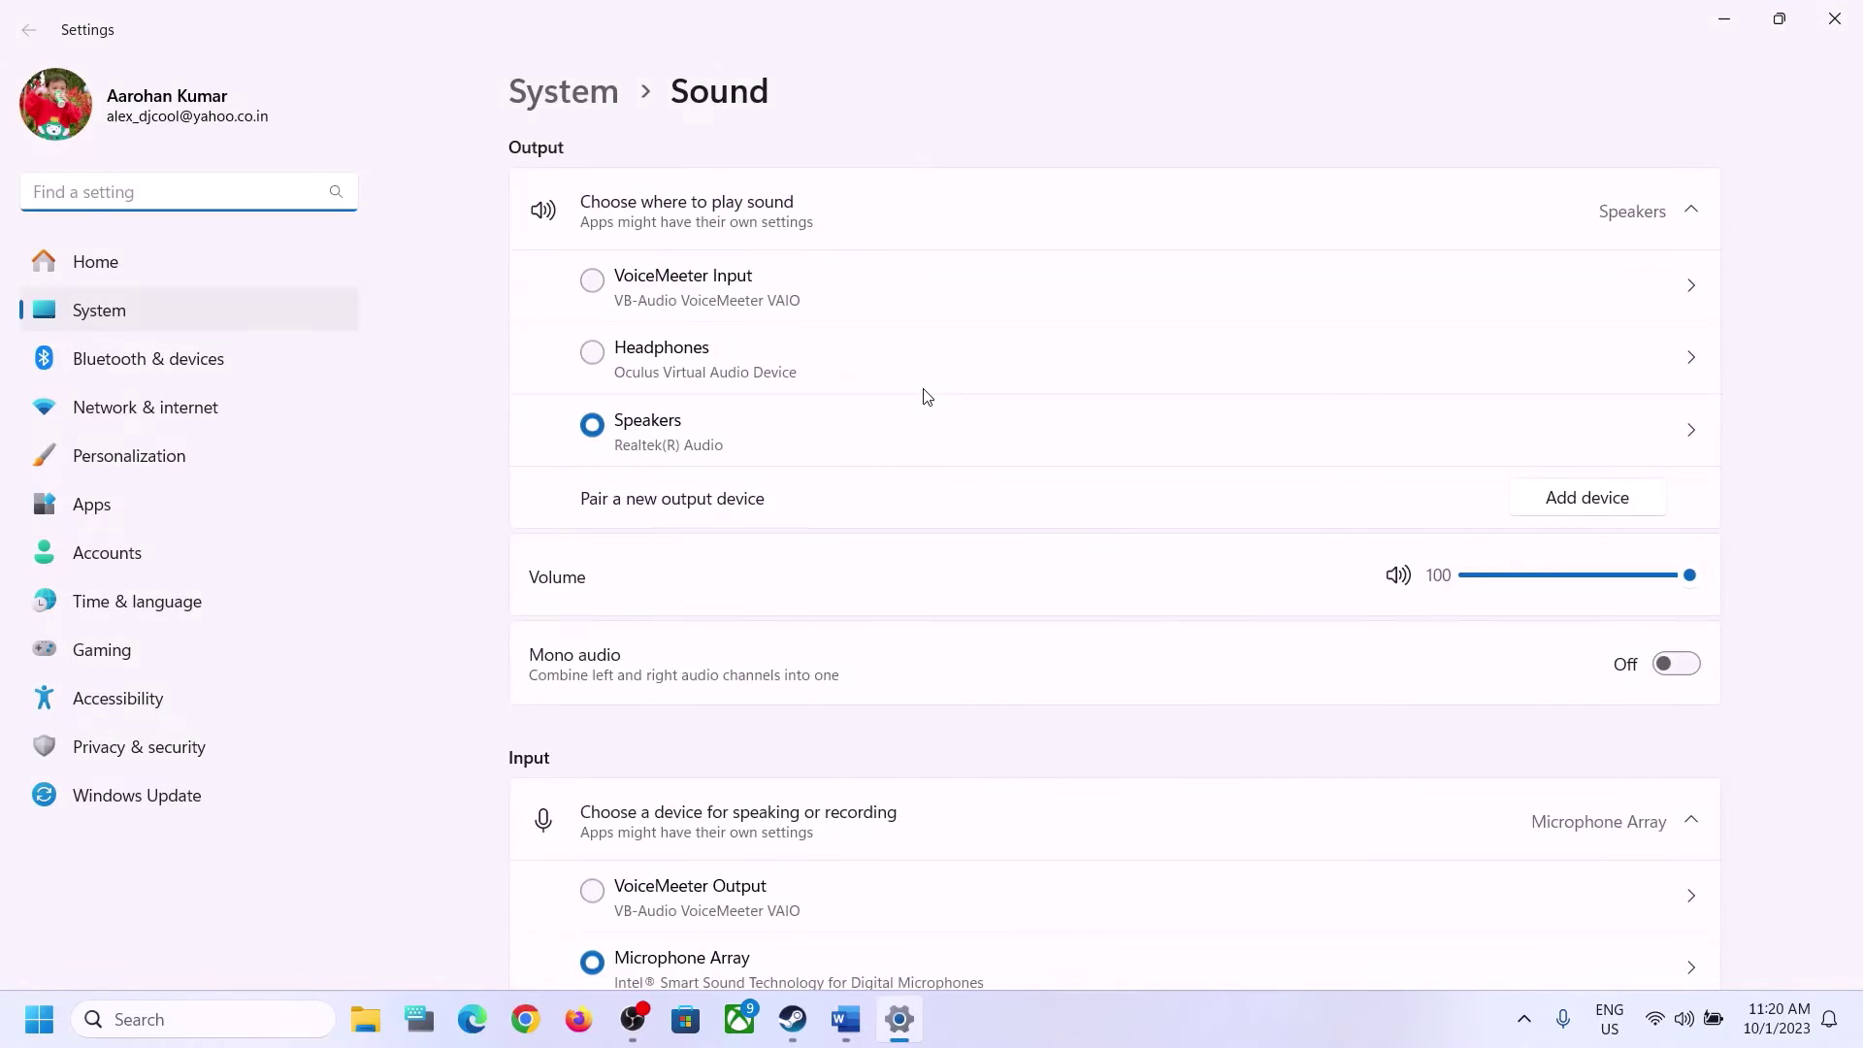
click(1834, 18)
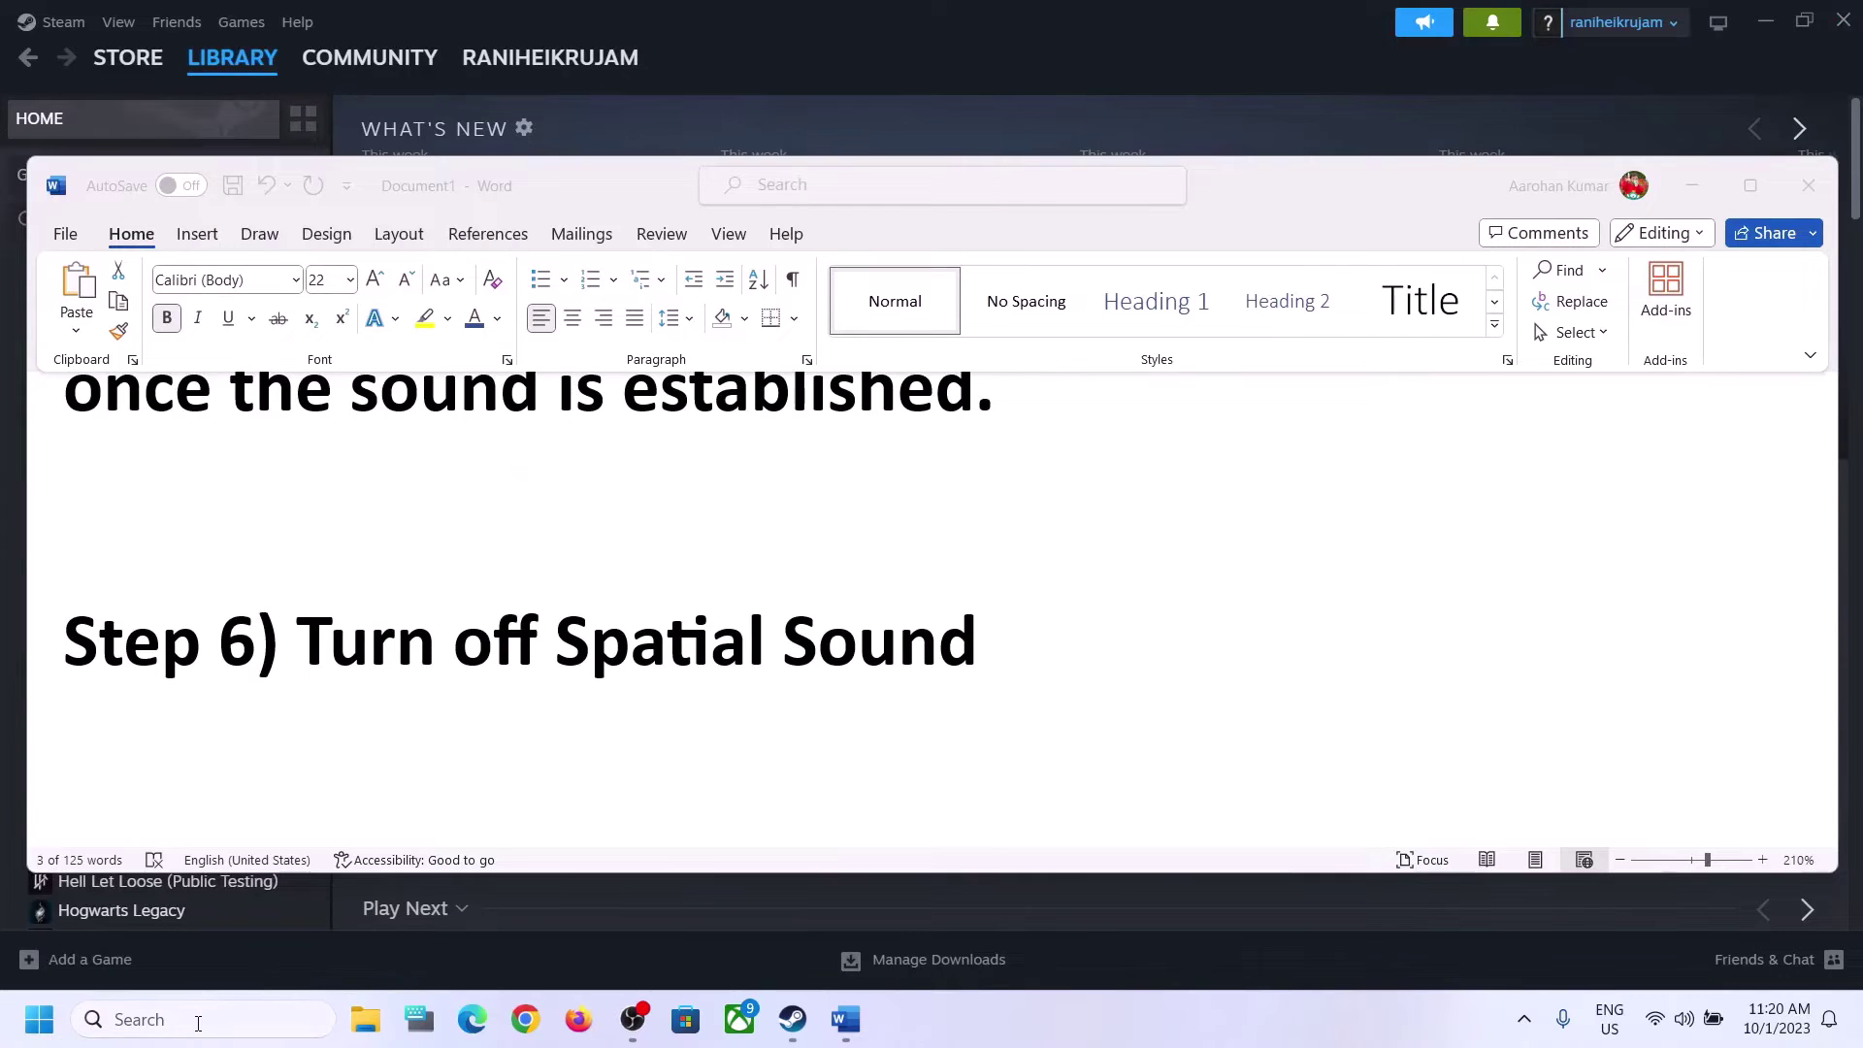
- Open the Sound dialog from Control Panel's Hardware and Sound category and move it to the middle of the screen
click(198, 1023)
text(control)
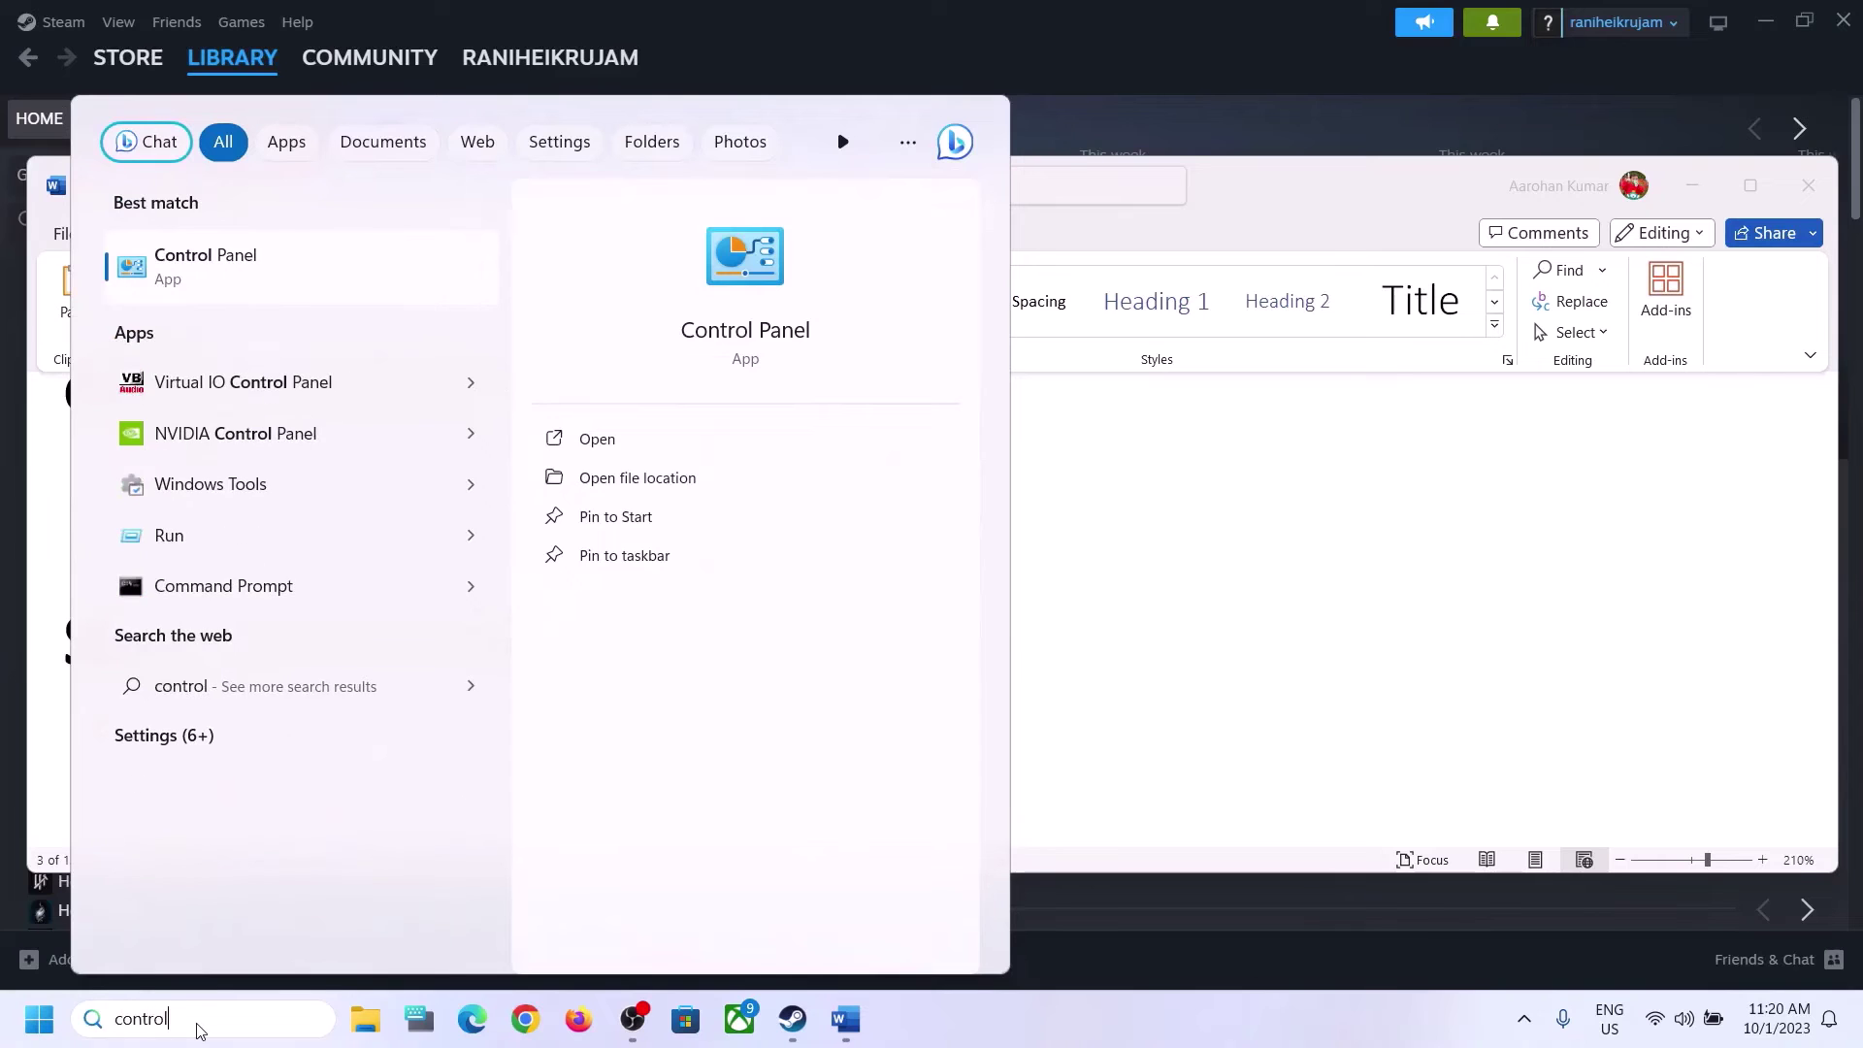
key(Return)
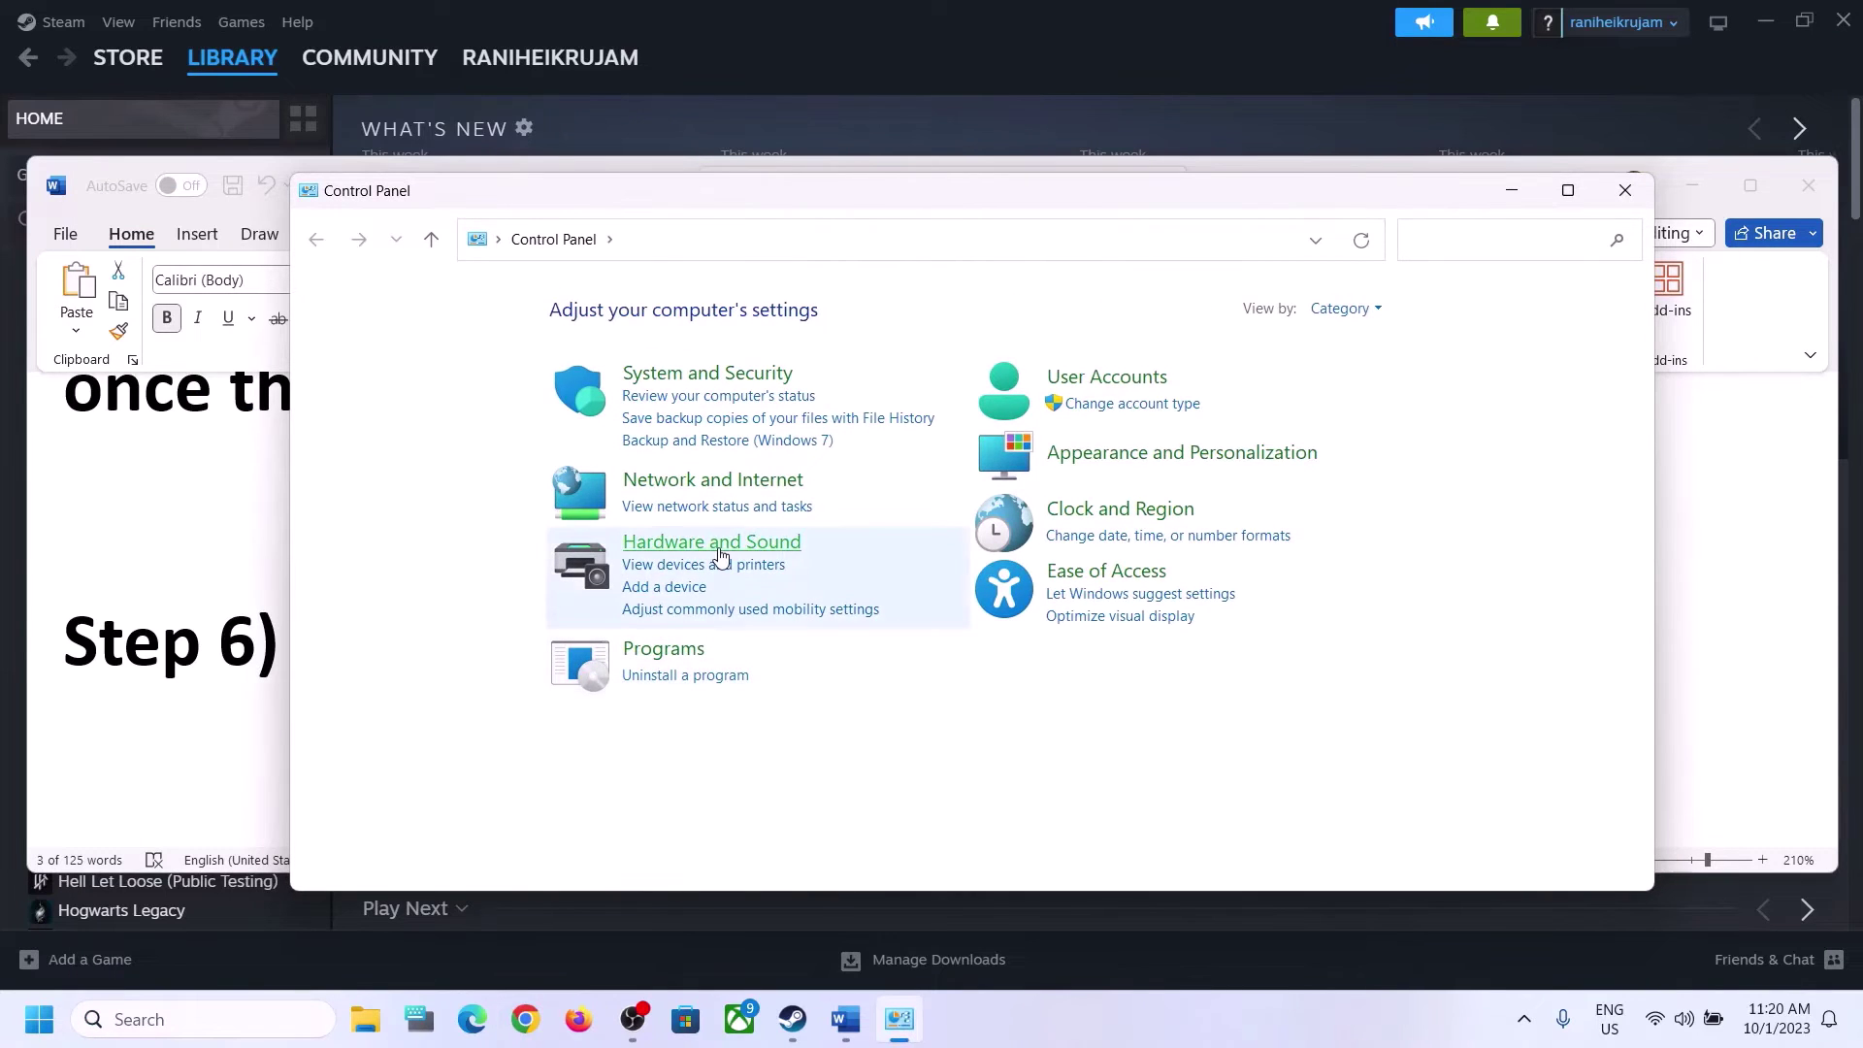
click(713, 542)
click(677, 471)
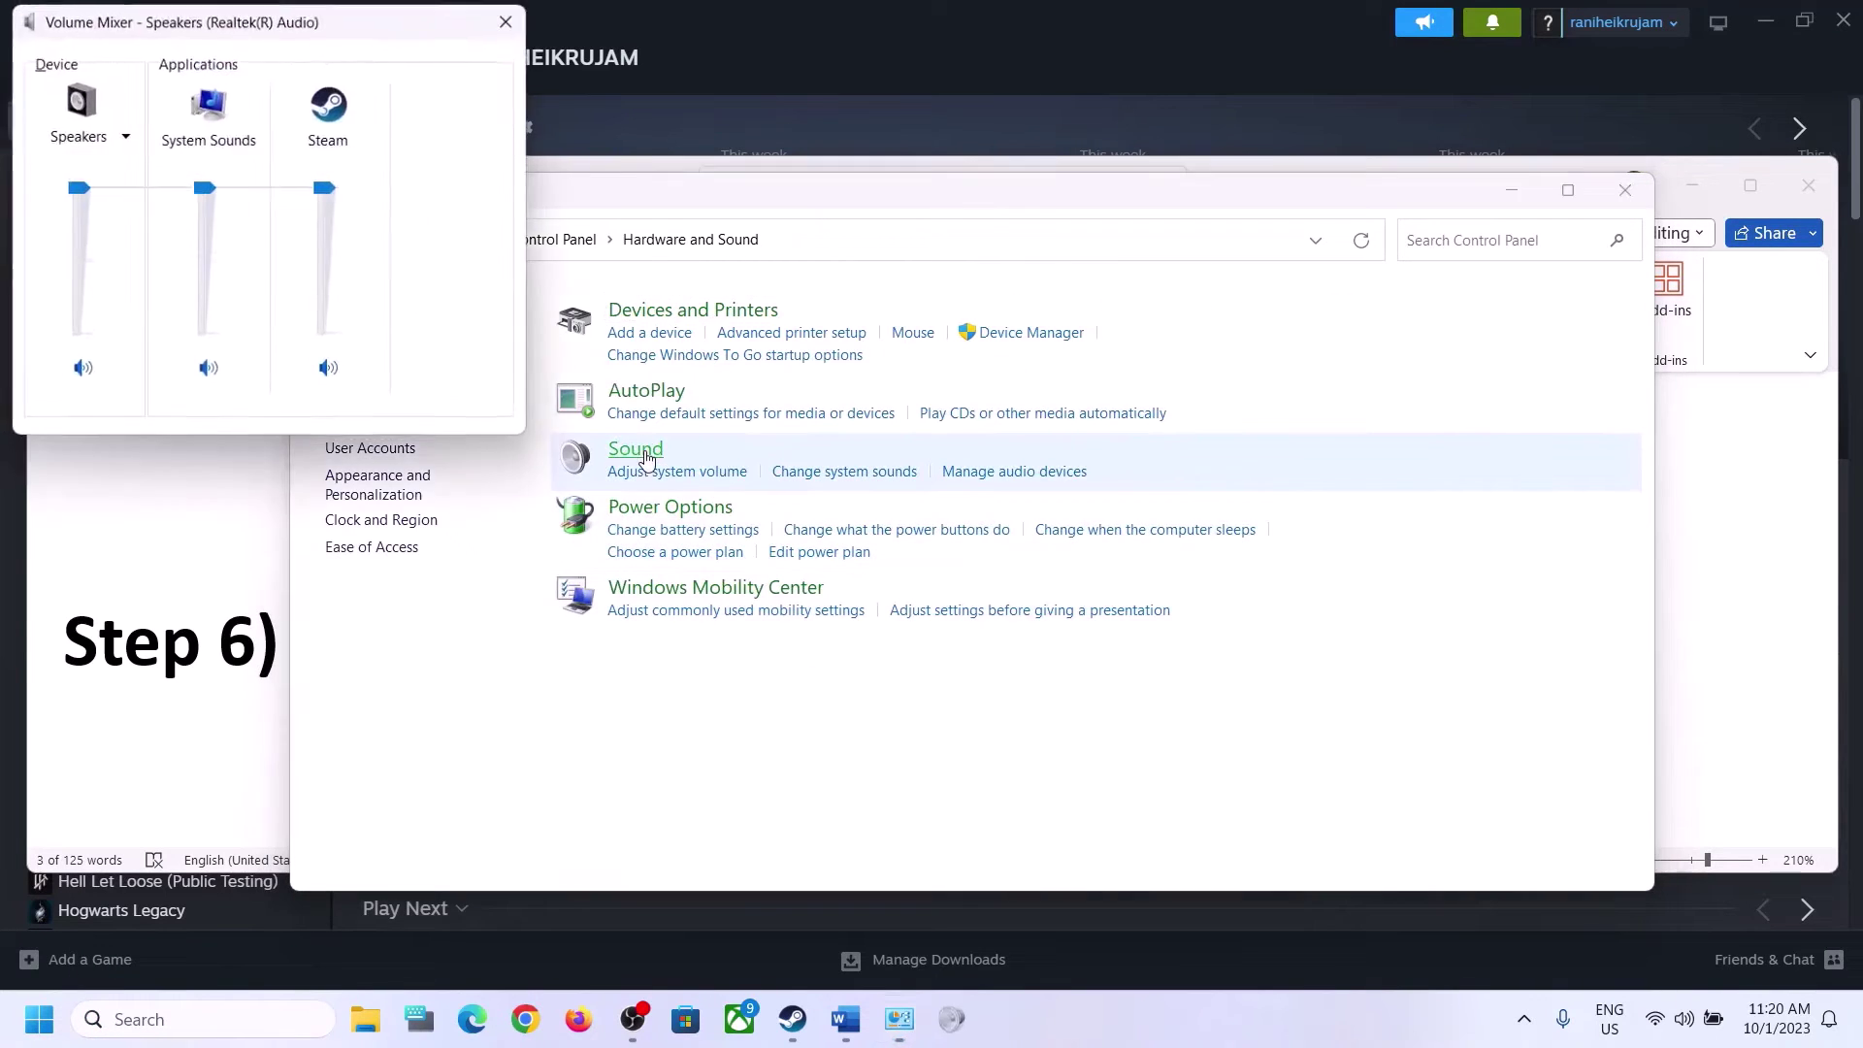
click(512, 18)
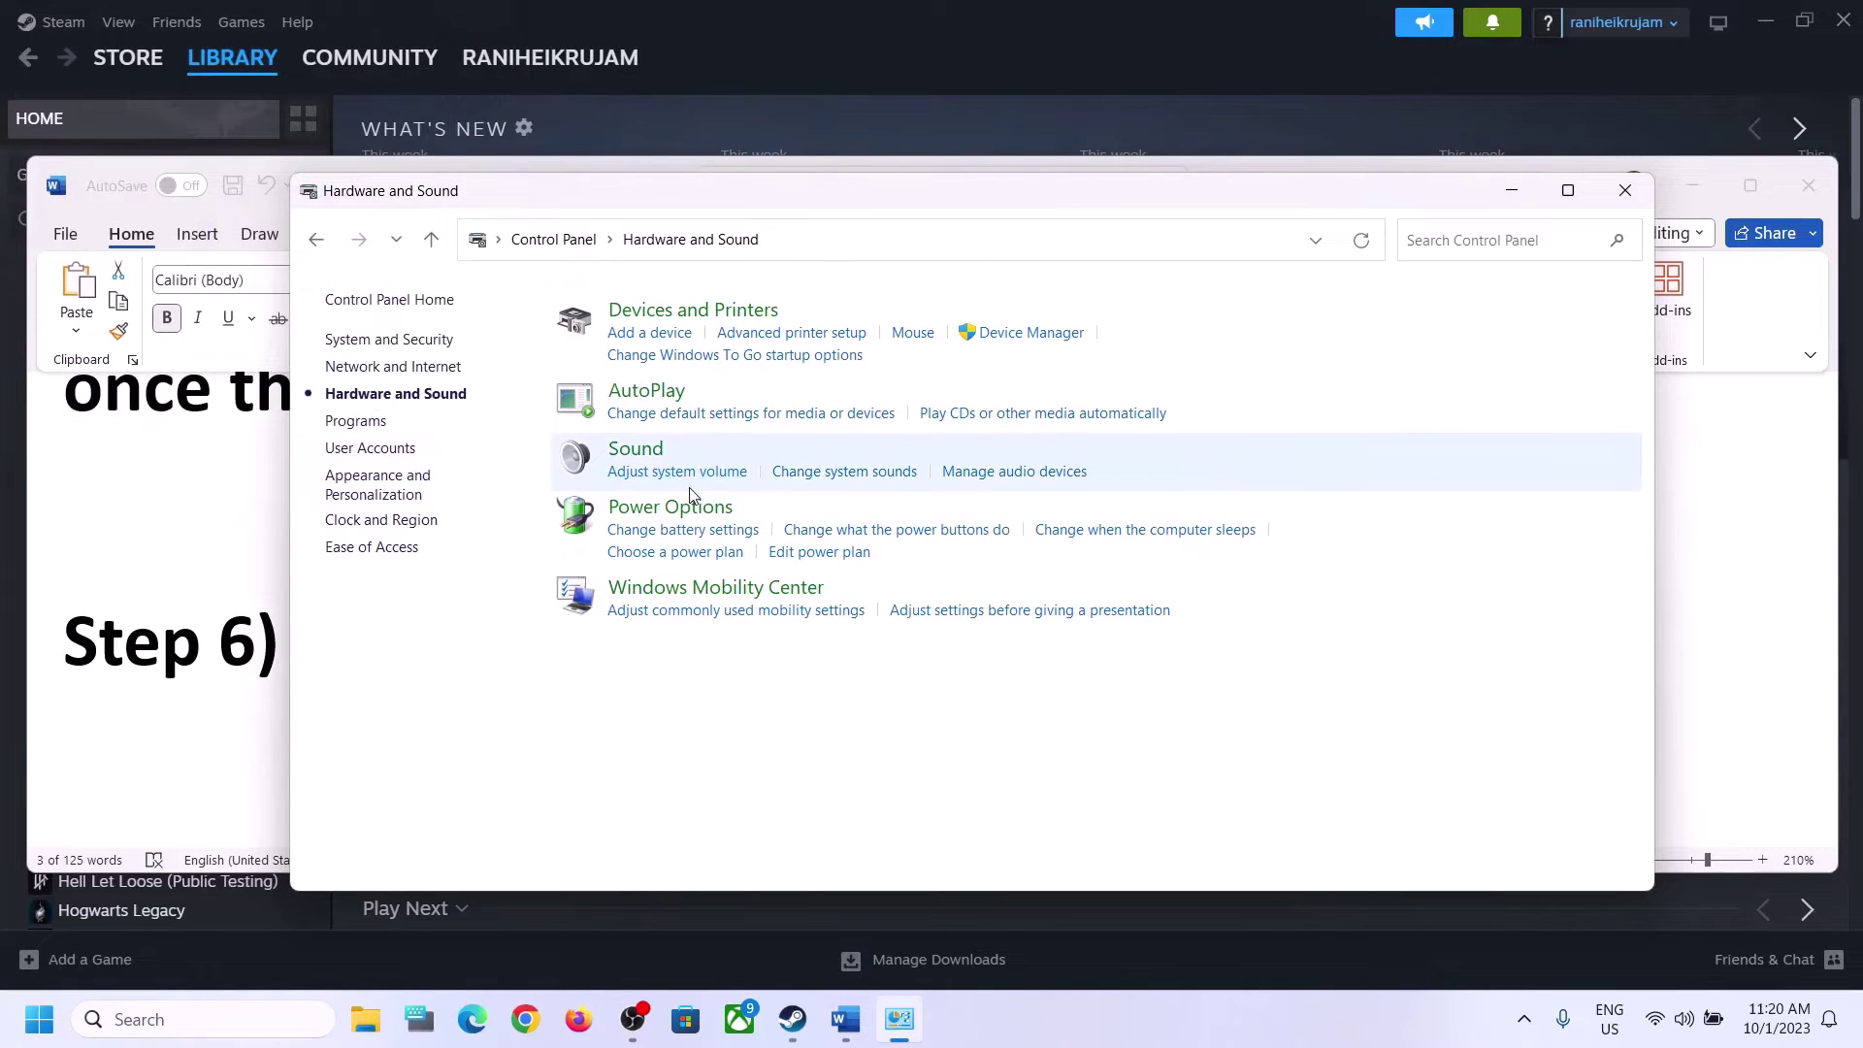
click(637, 450)
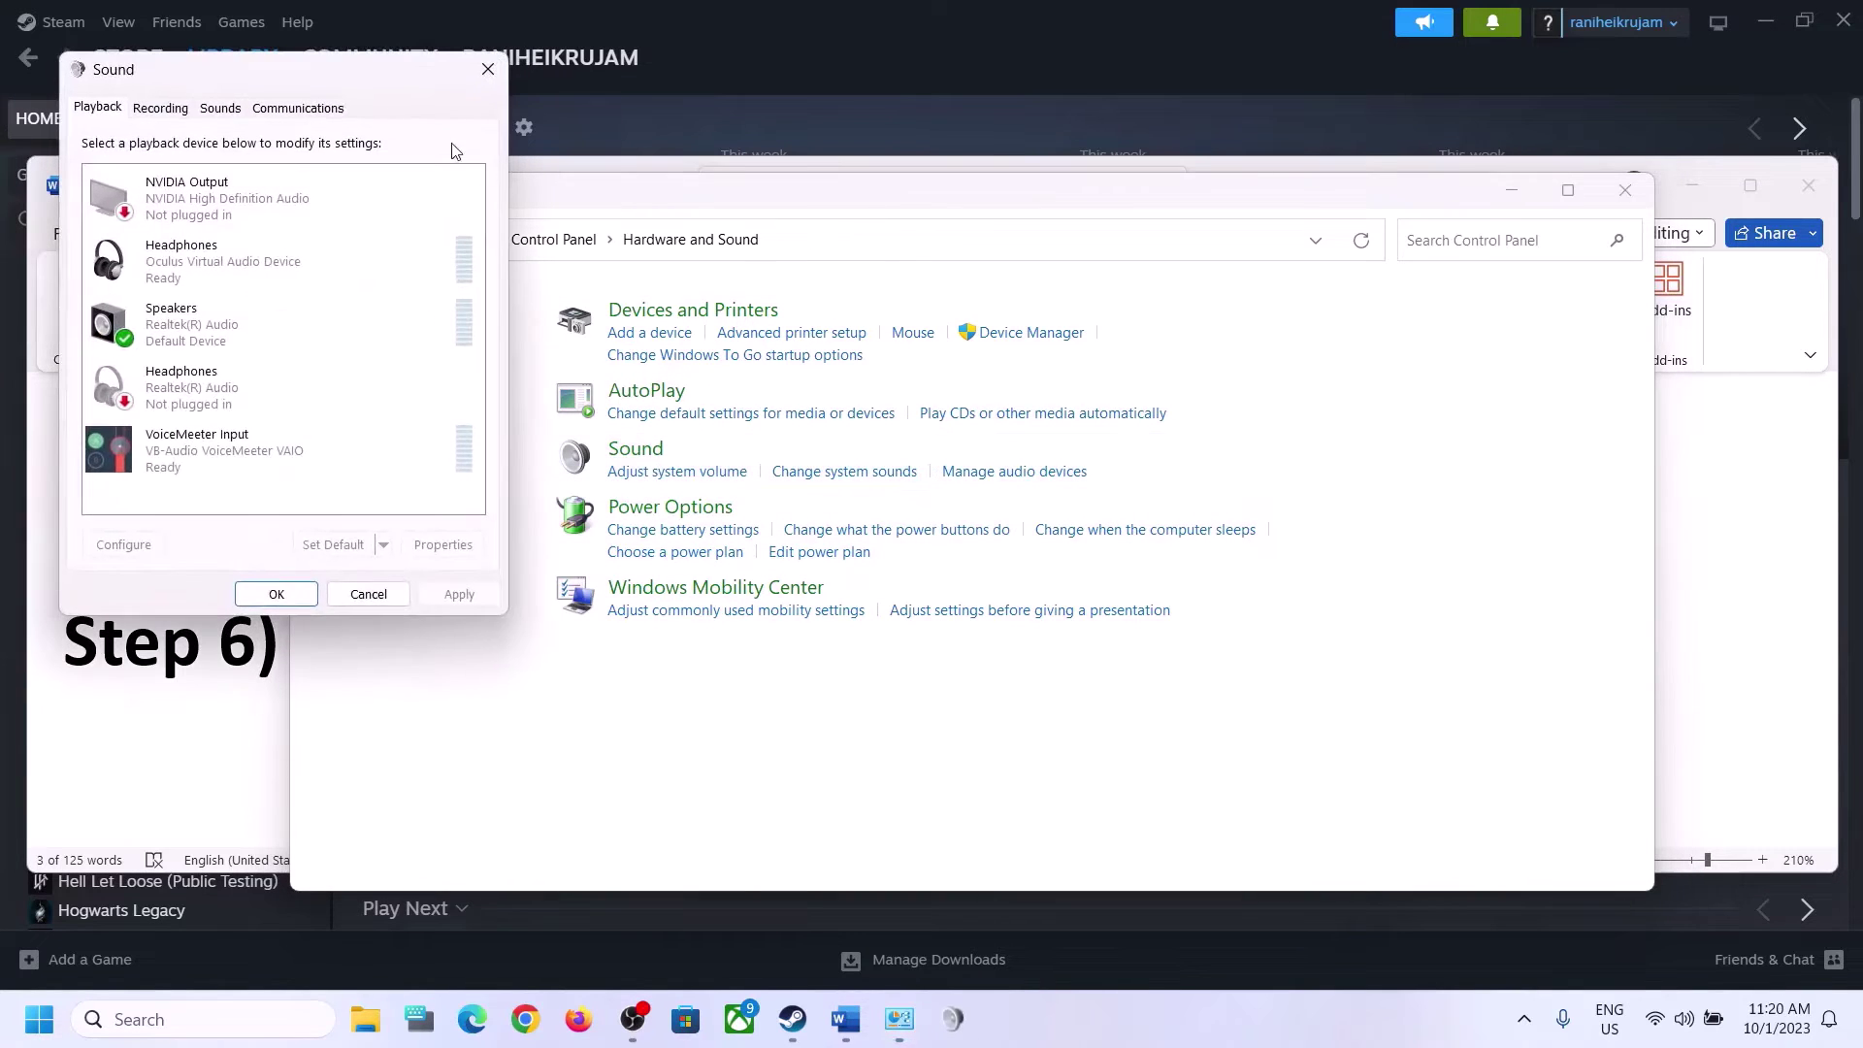
drag(320, 76, 925, 153)
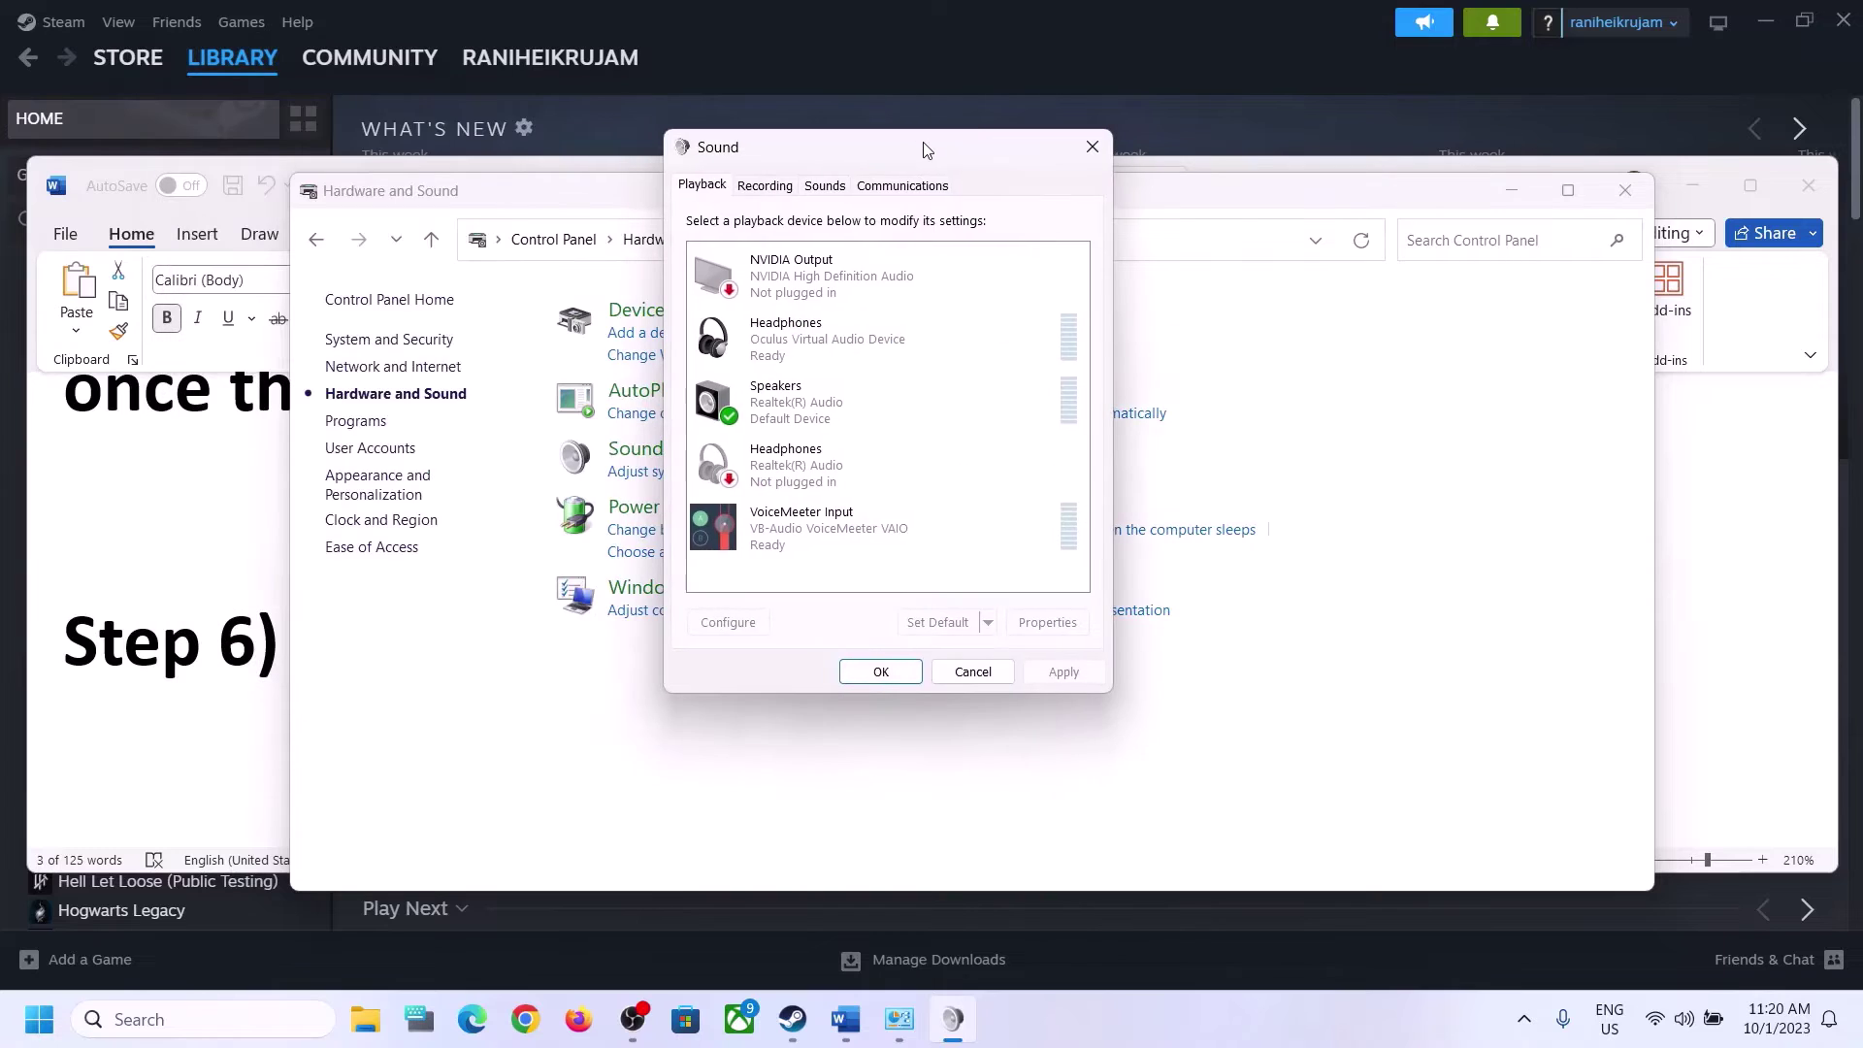
- Set the spatial sound format of the Realtek speakers to Off, confirm it, and close the Sound dialog
right_click(812, 415)
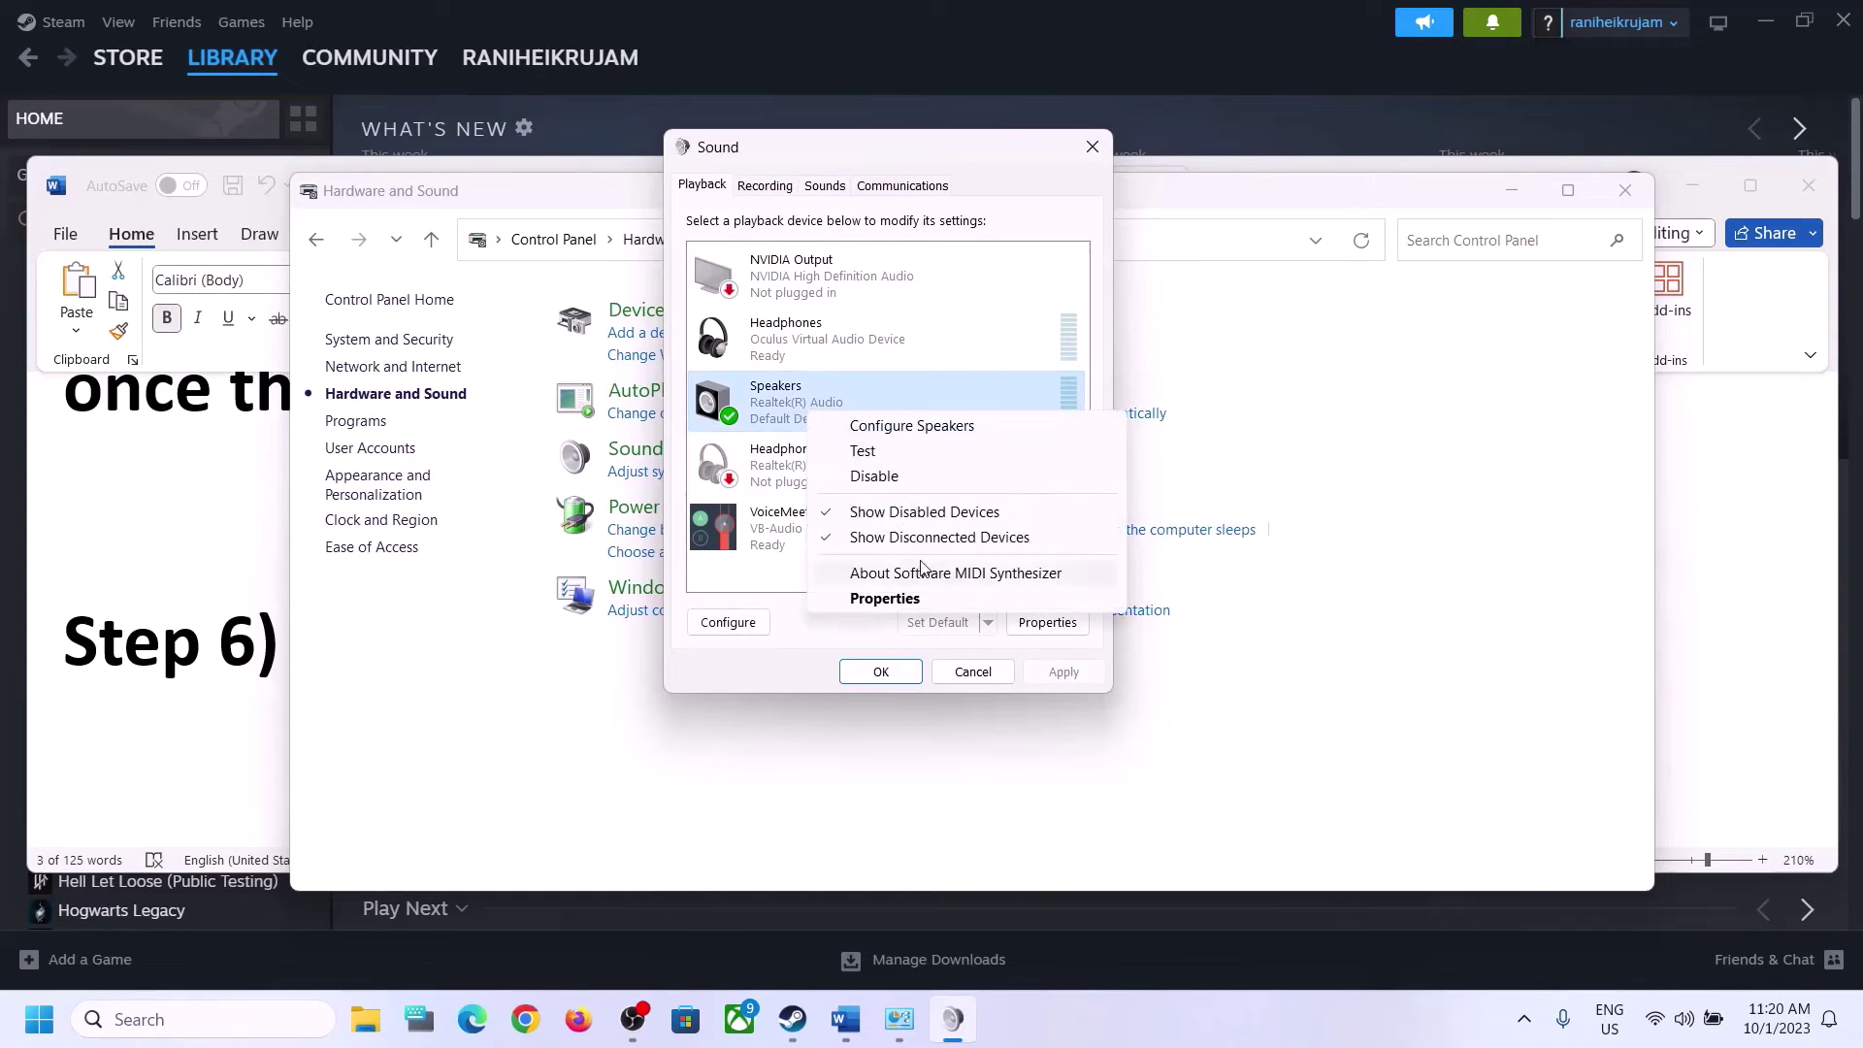
click(885, 599)
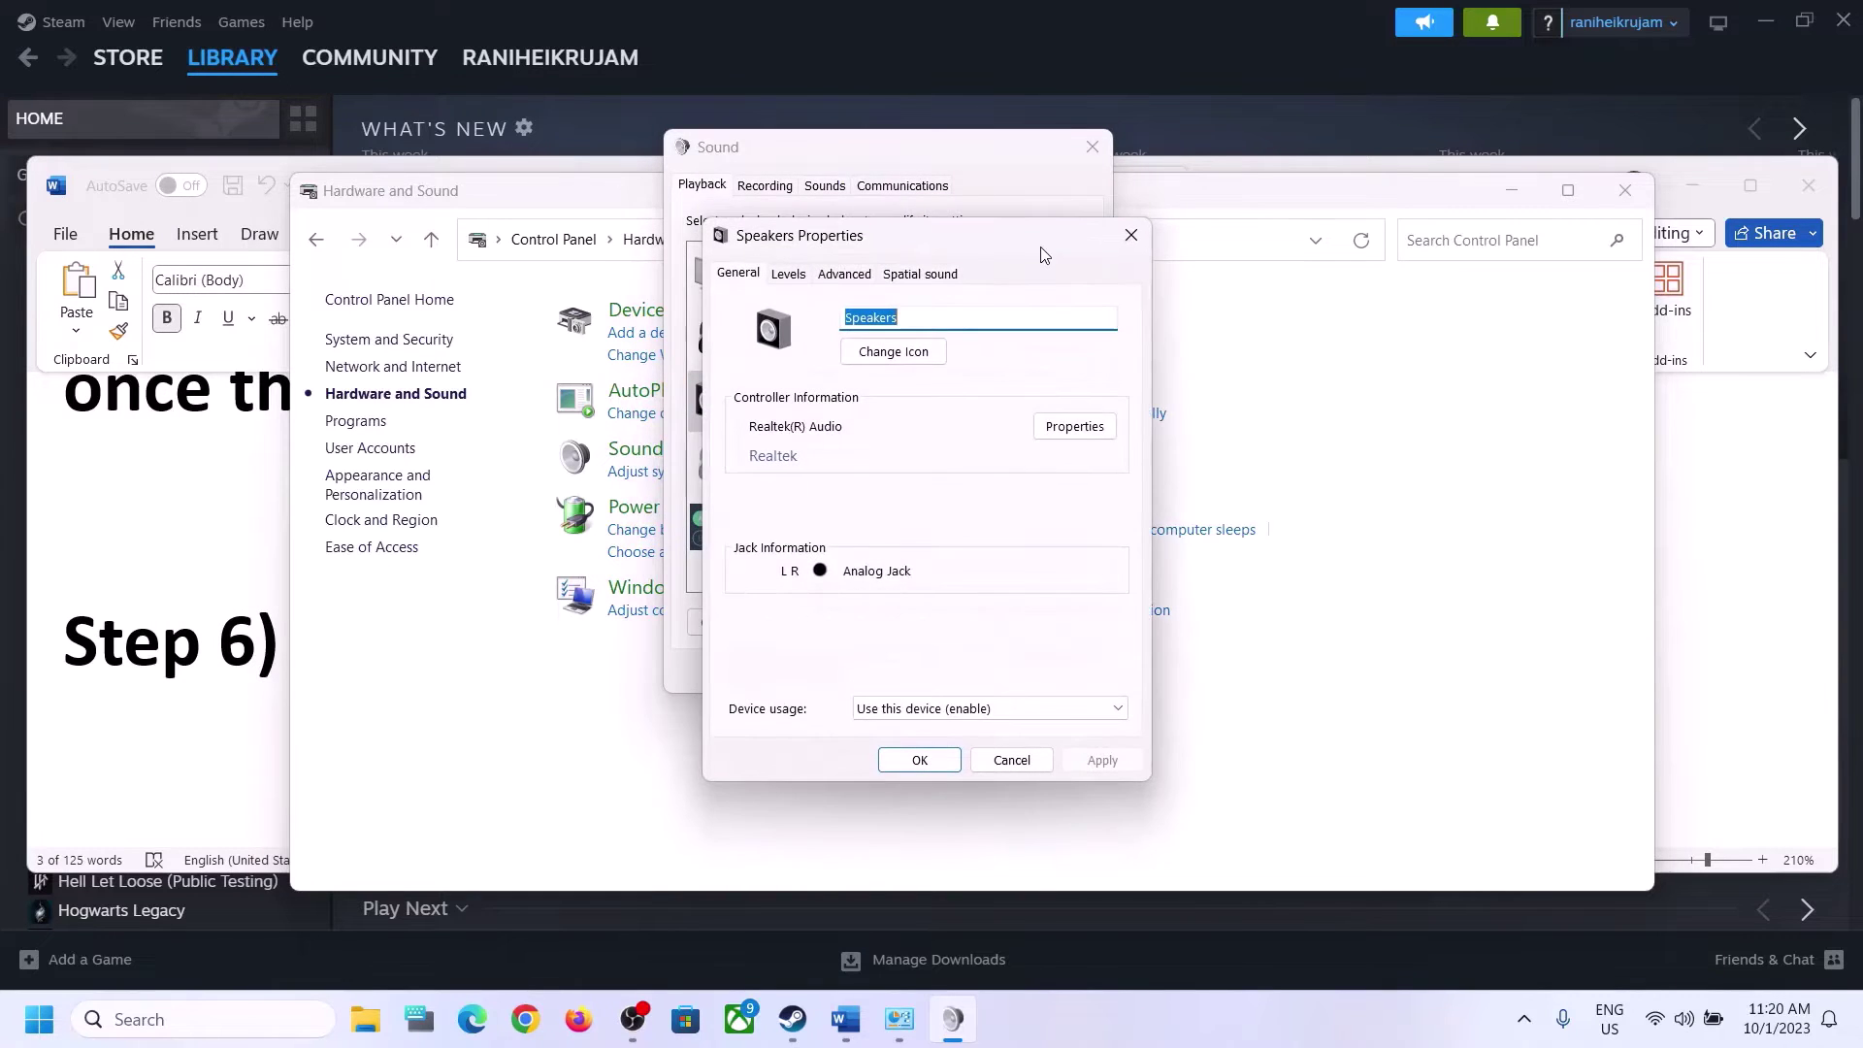
click(917, 279)
click(909, 389)
click(852, 501)
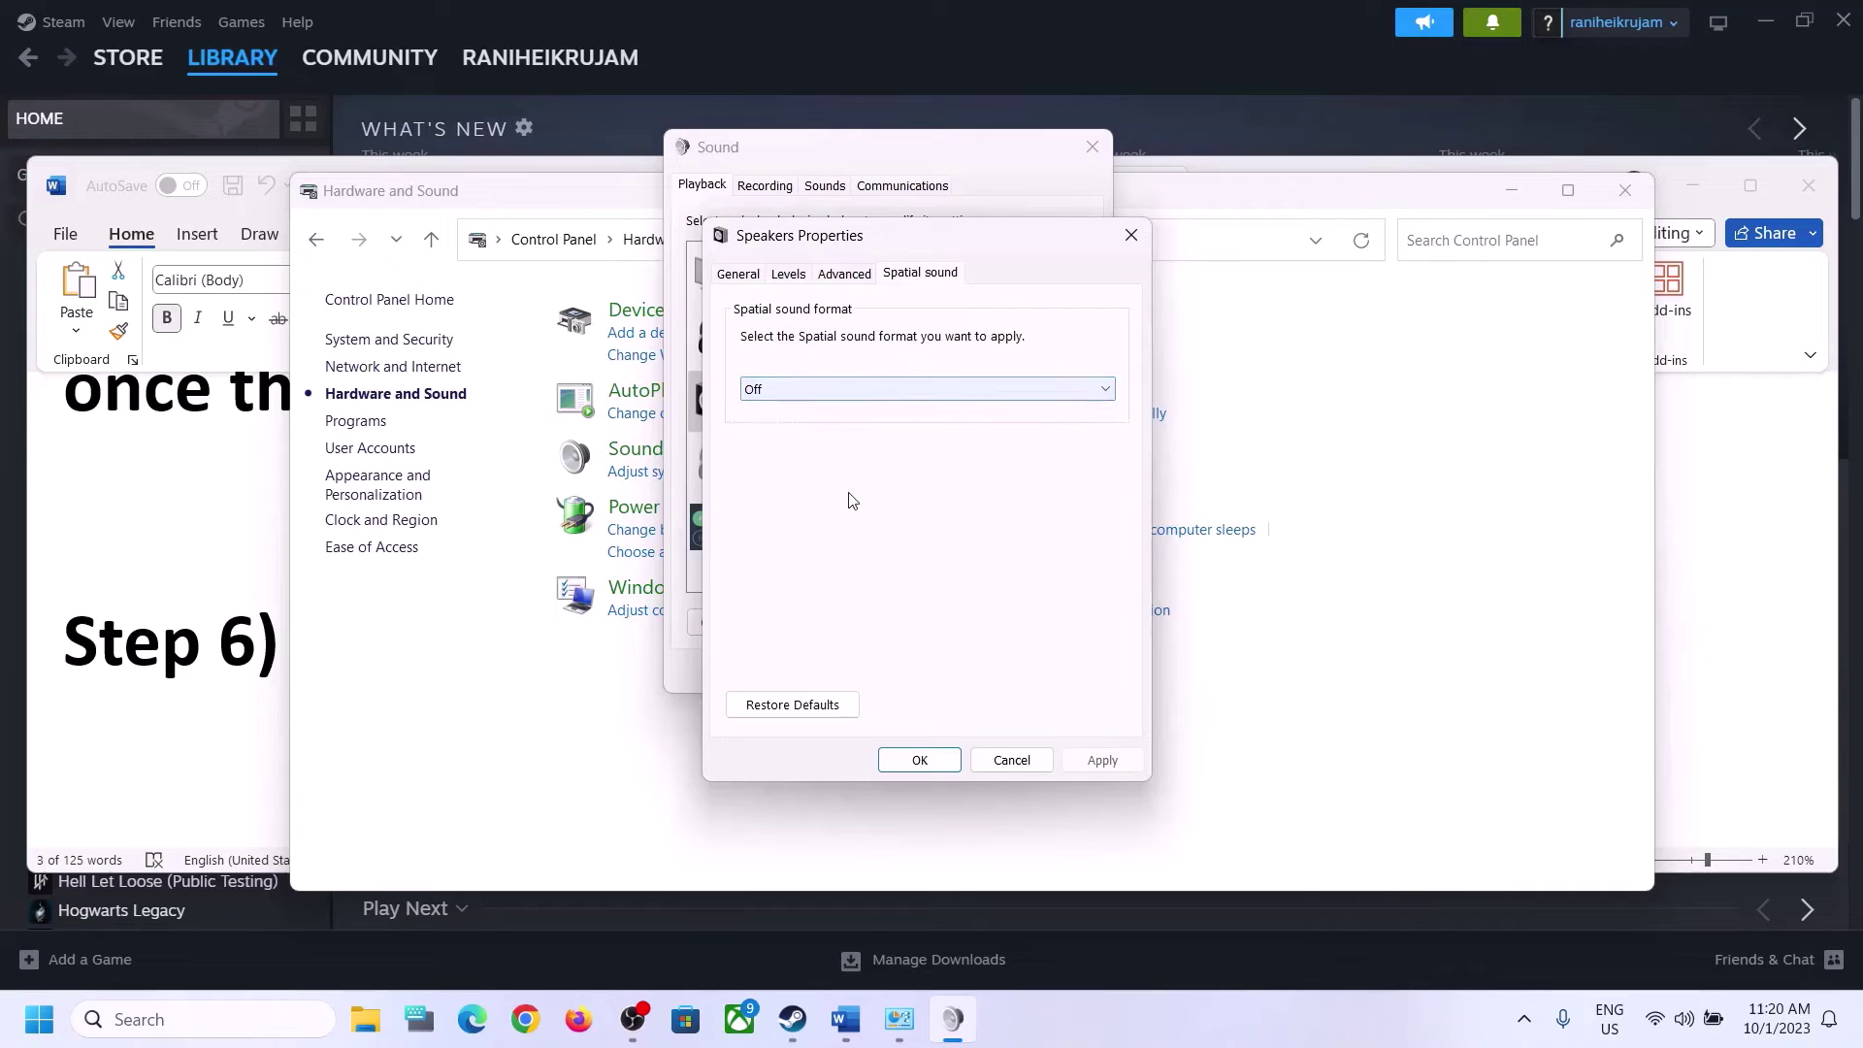
click(932, 763)
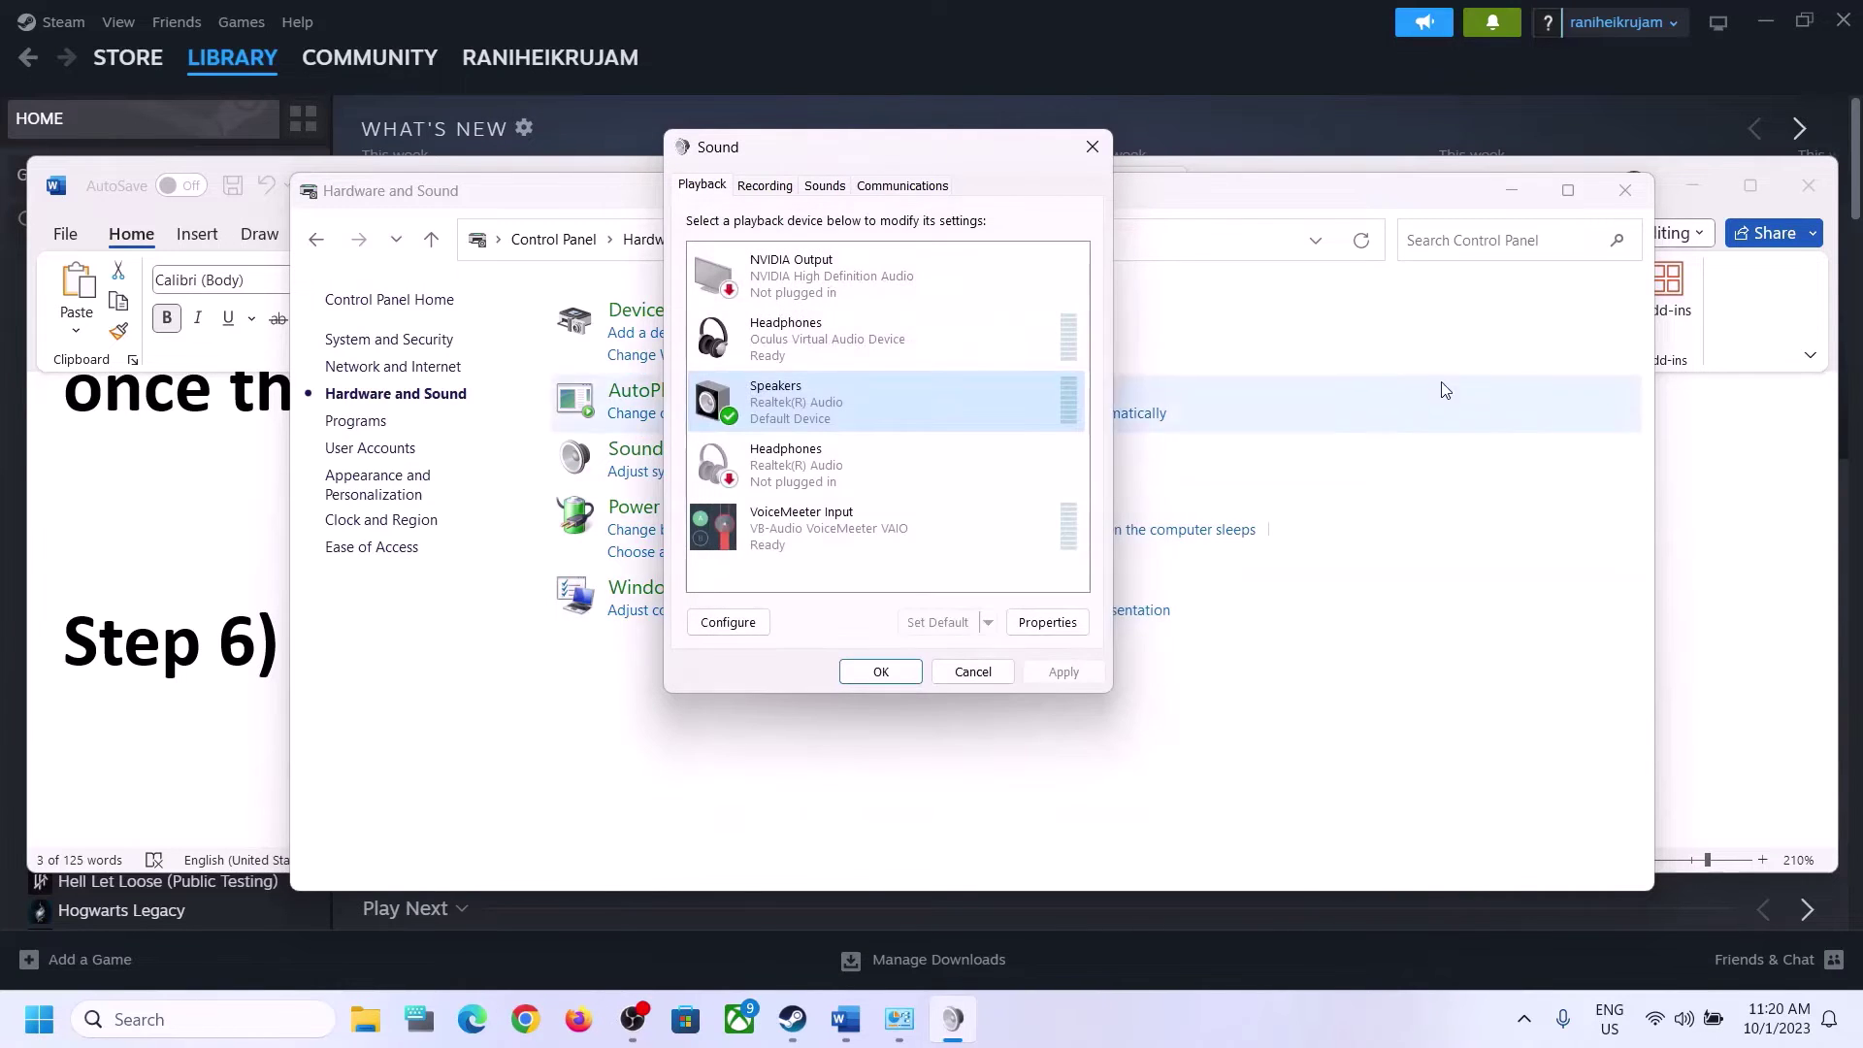
click(1091, 147)
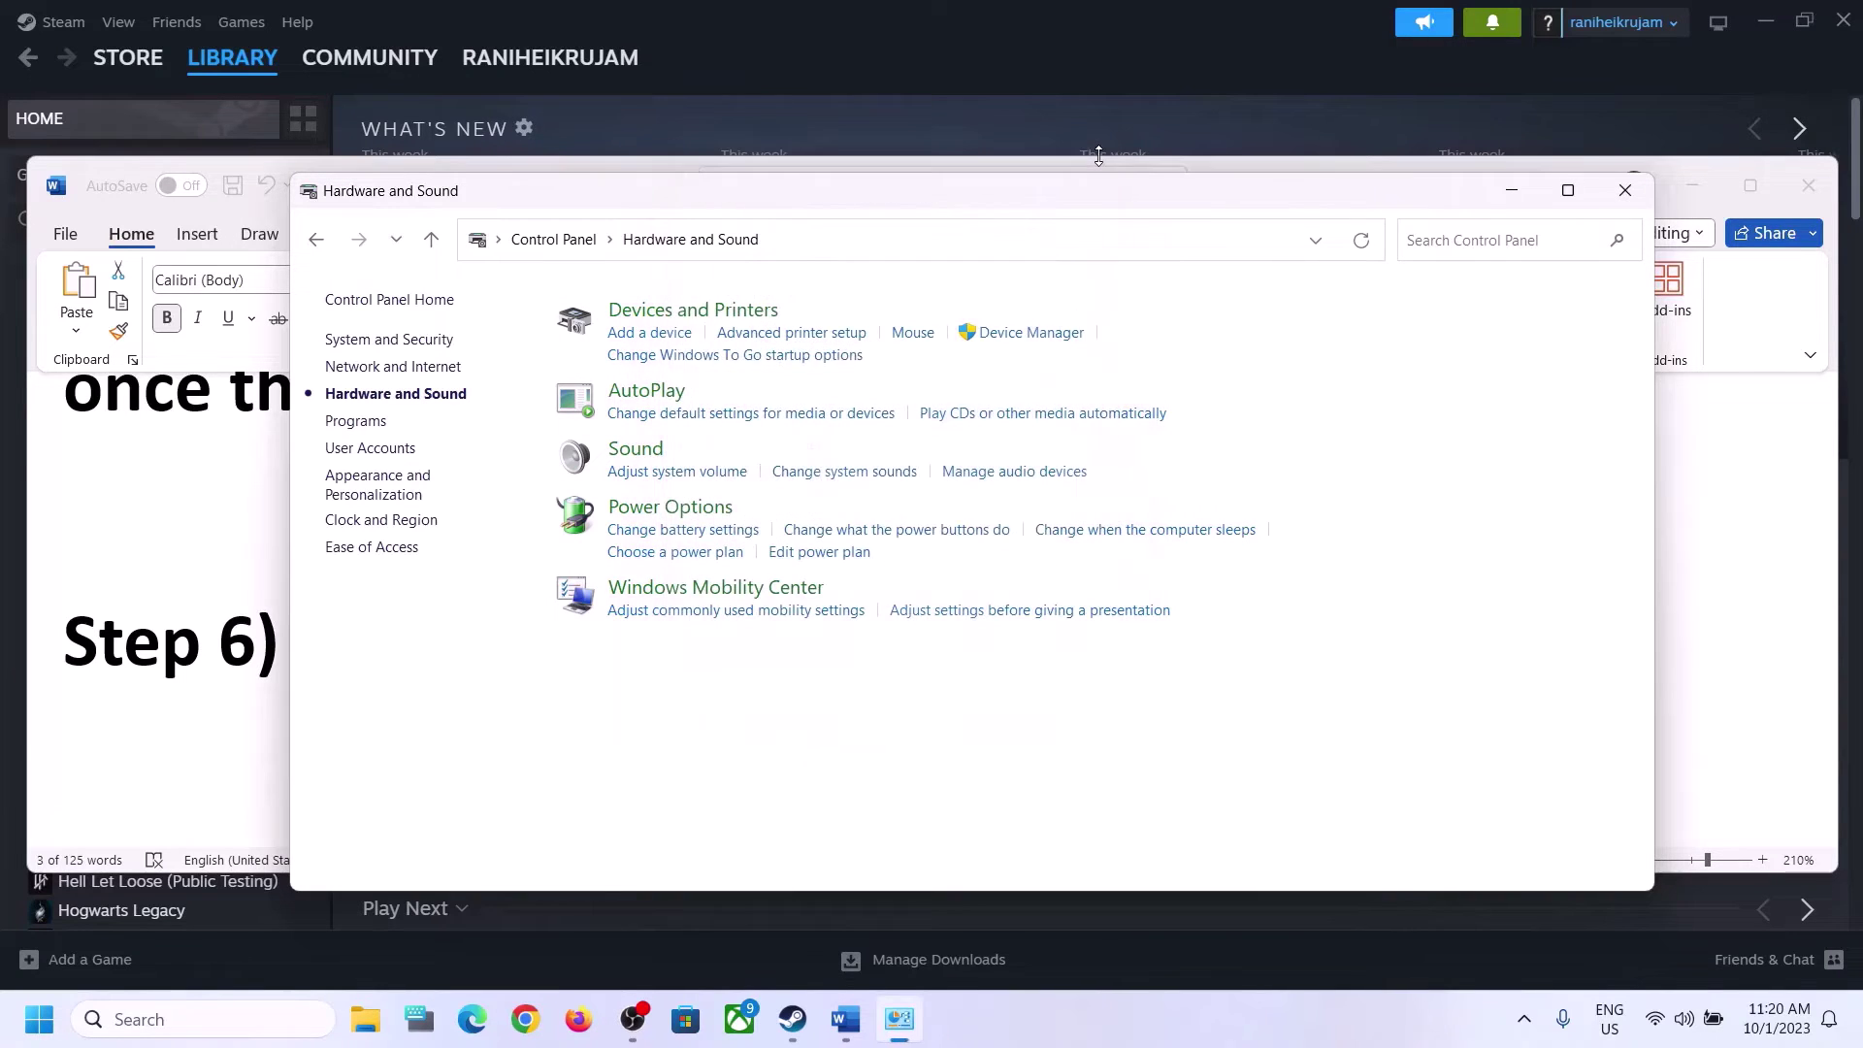
- Highlight "Oculus/voicemeeter" and then "recording and playback" in step 7 of the Word document
click(192, 610)
scroll(708, 660, down, 5)
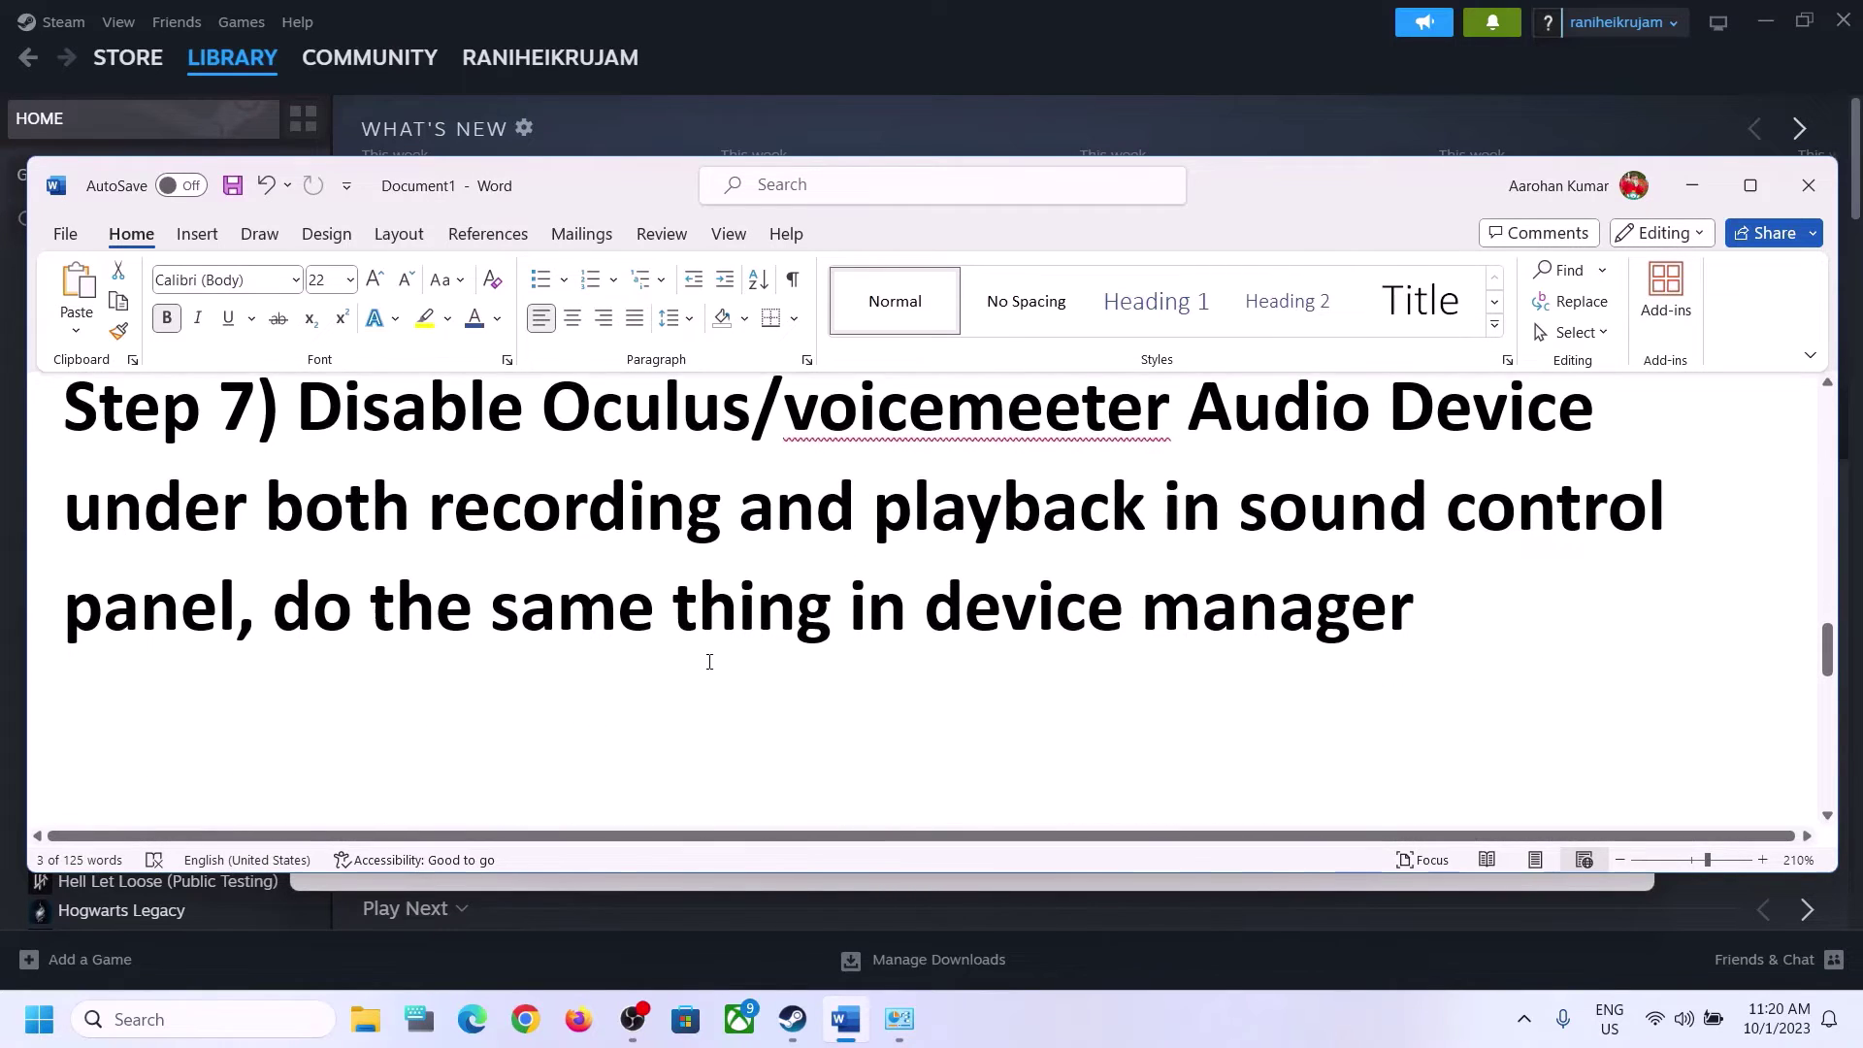
scroll(710, 662, up, 1)
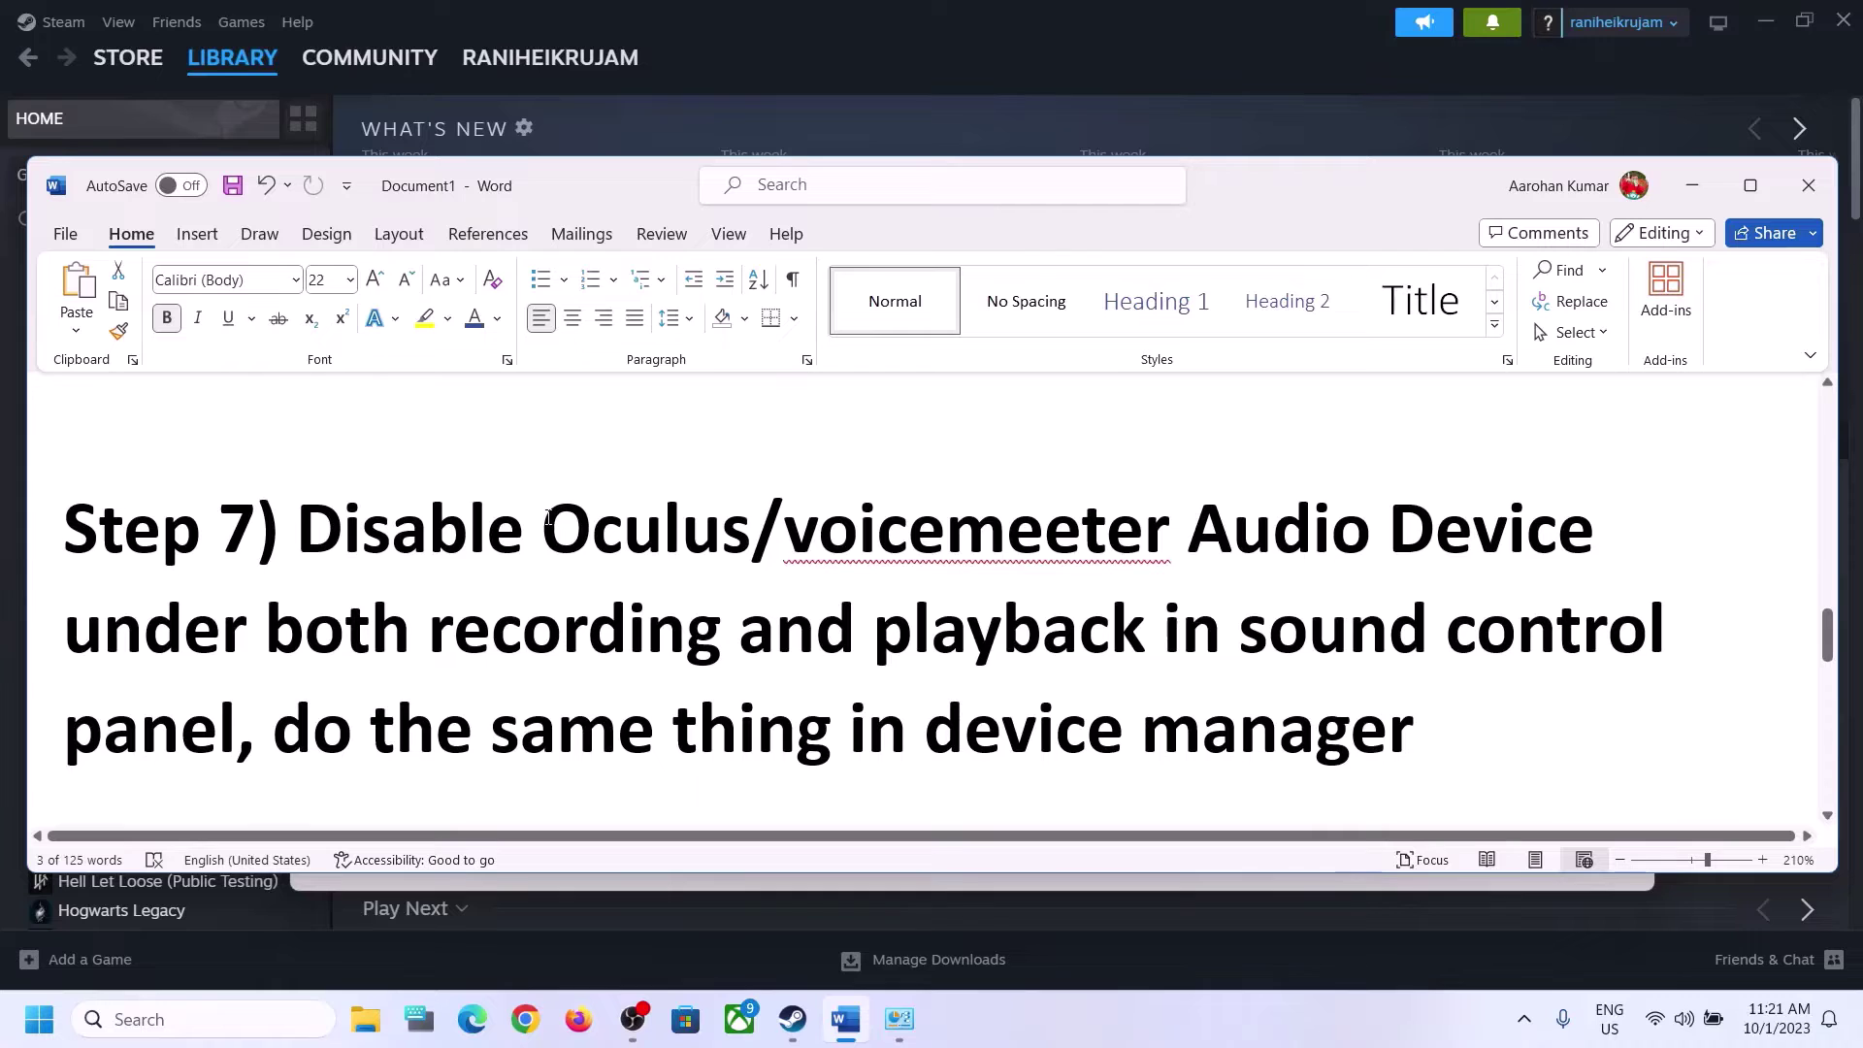
drag(548, 518, 1169, 532)
drag(430, 631, 1087, 636)
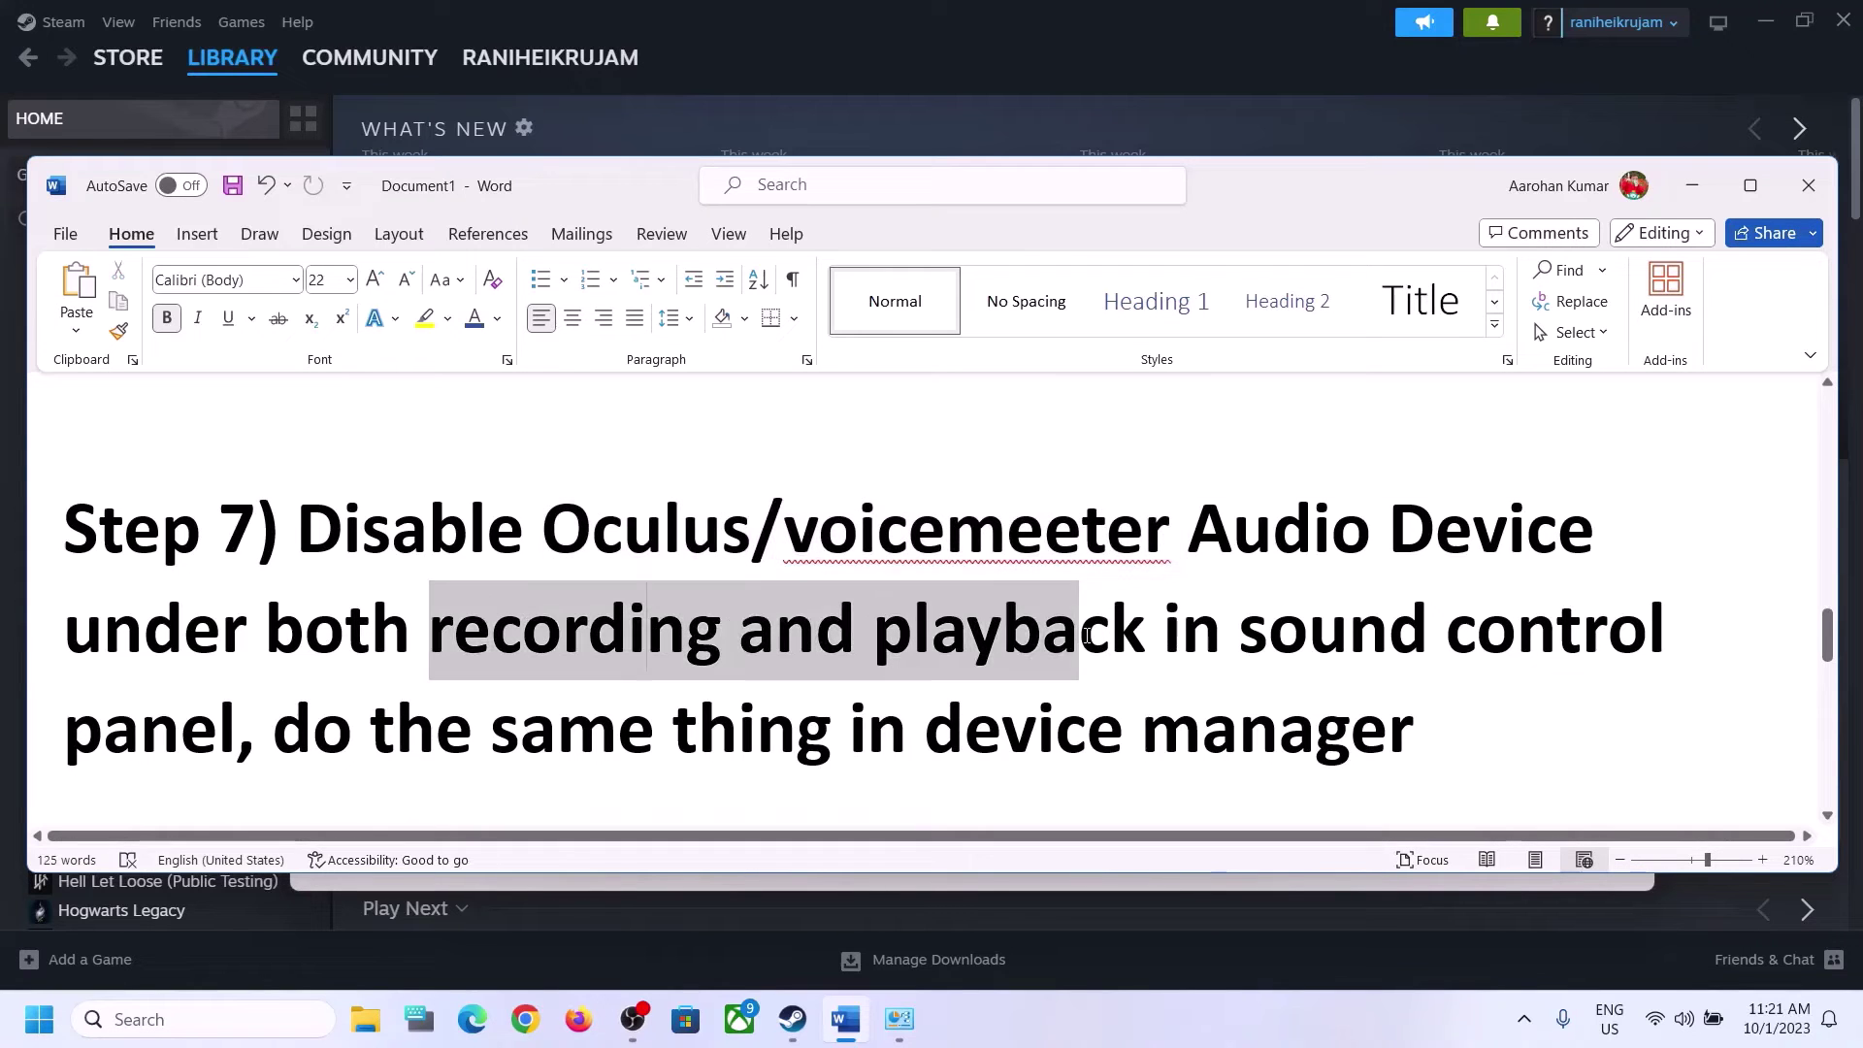
- Reopen Control Panel and bring up the list of playback devices in the Sound dialog
click(234, 1020)
text(contr)
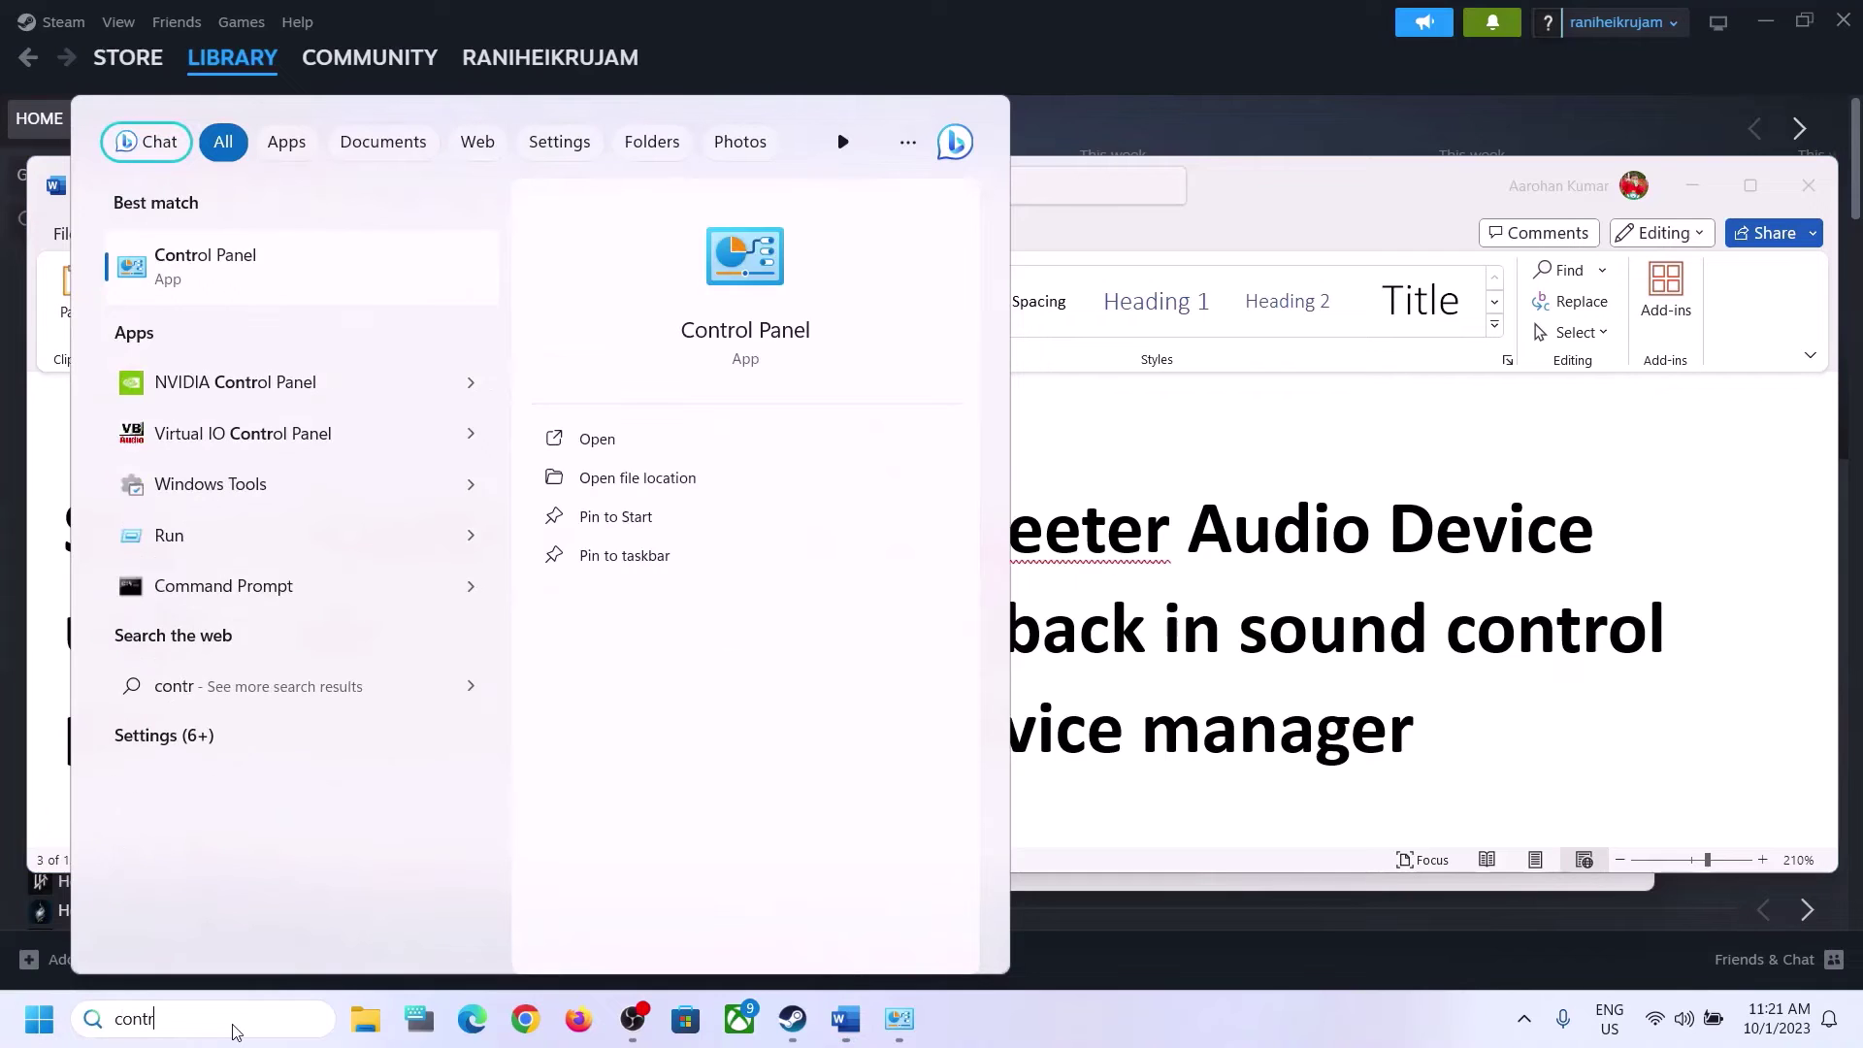
text(ol)
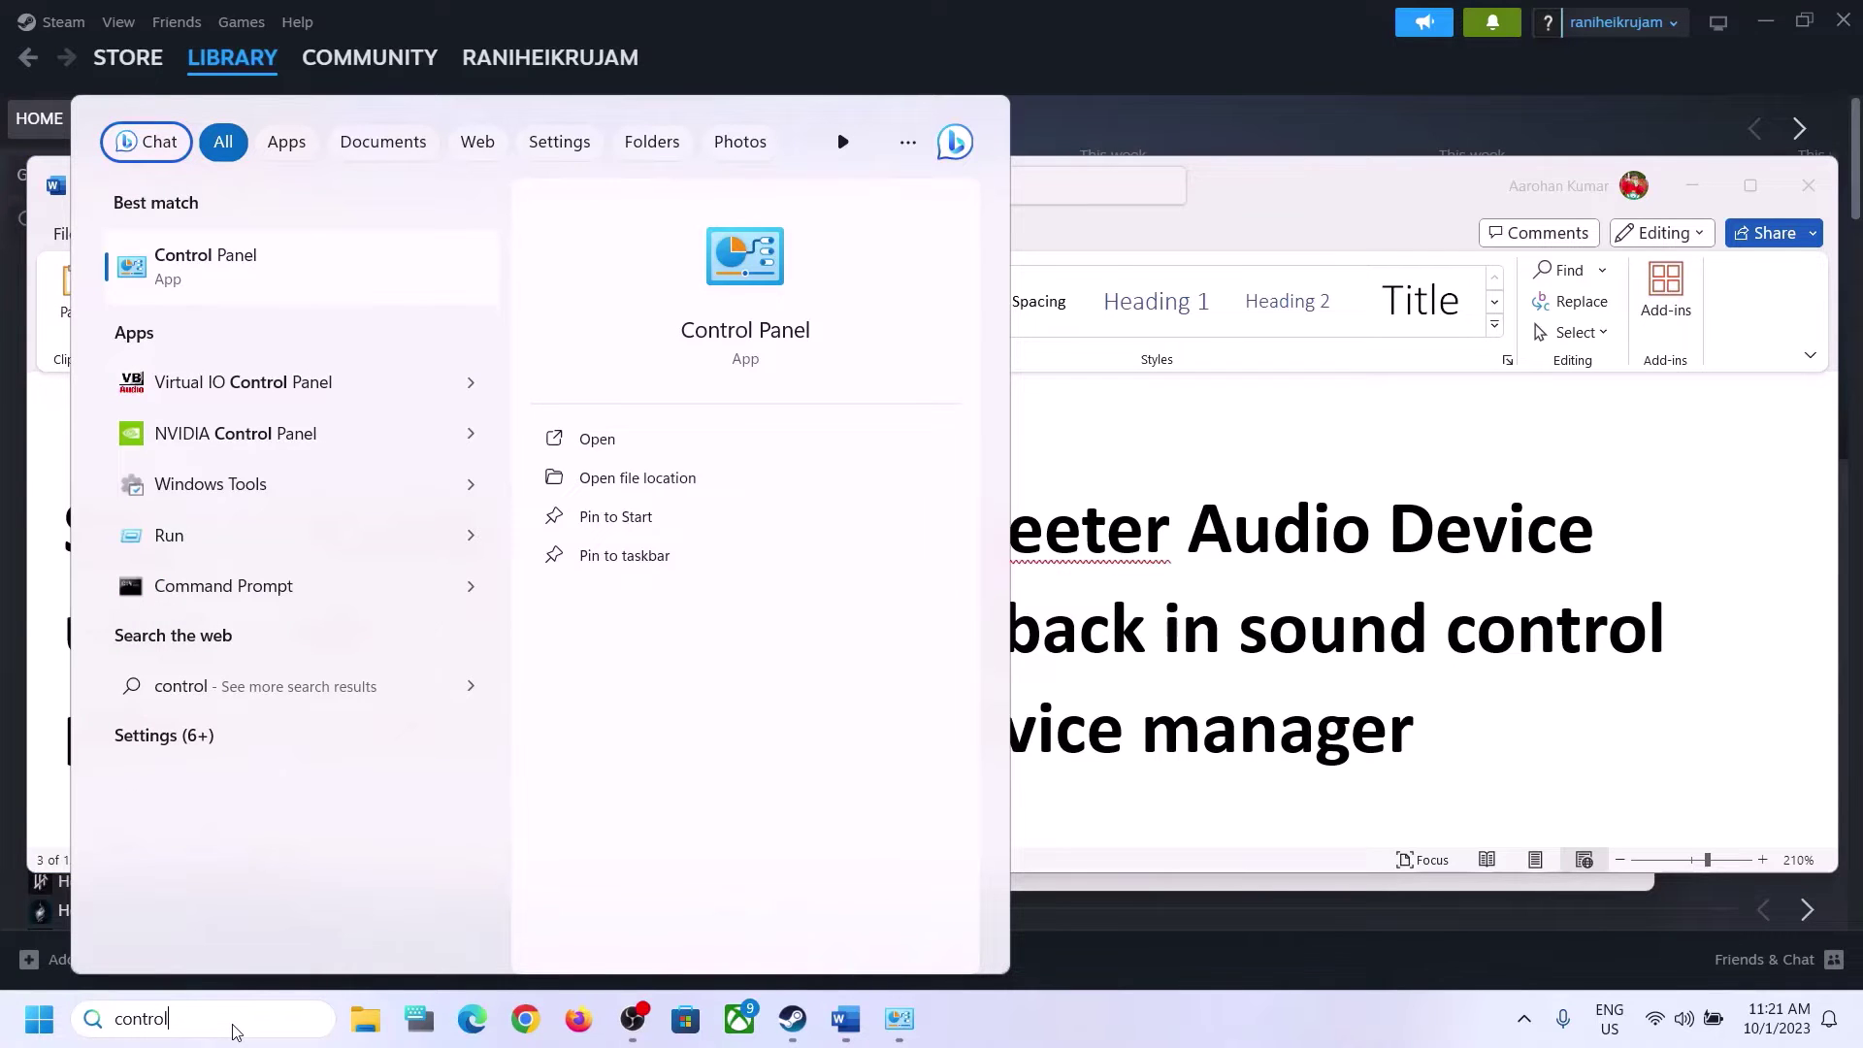
key(Return)
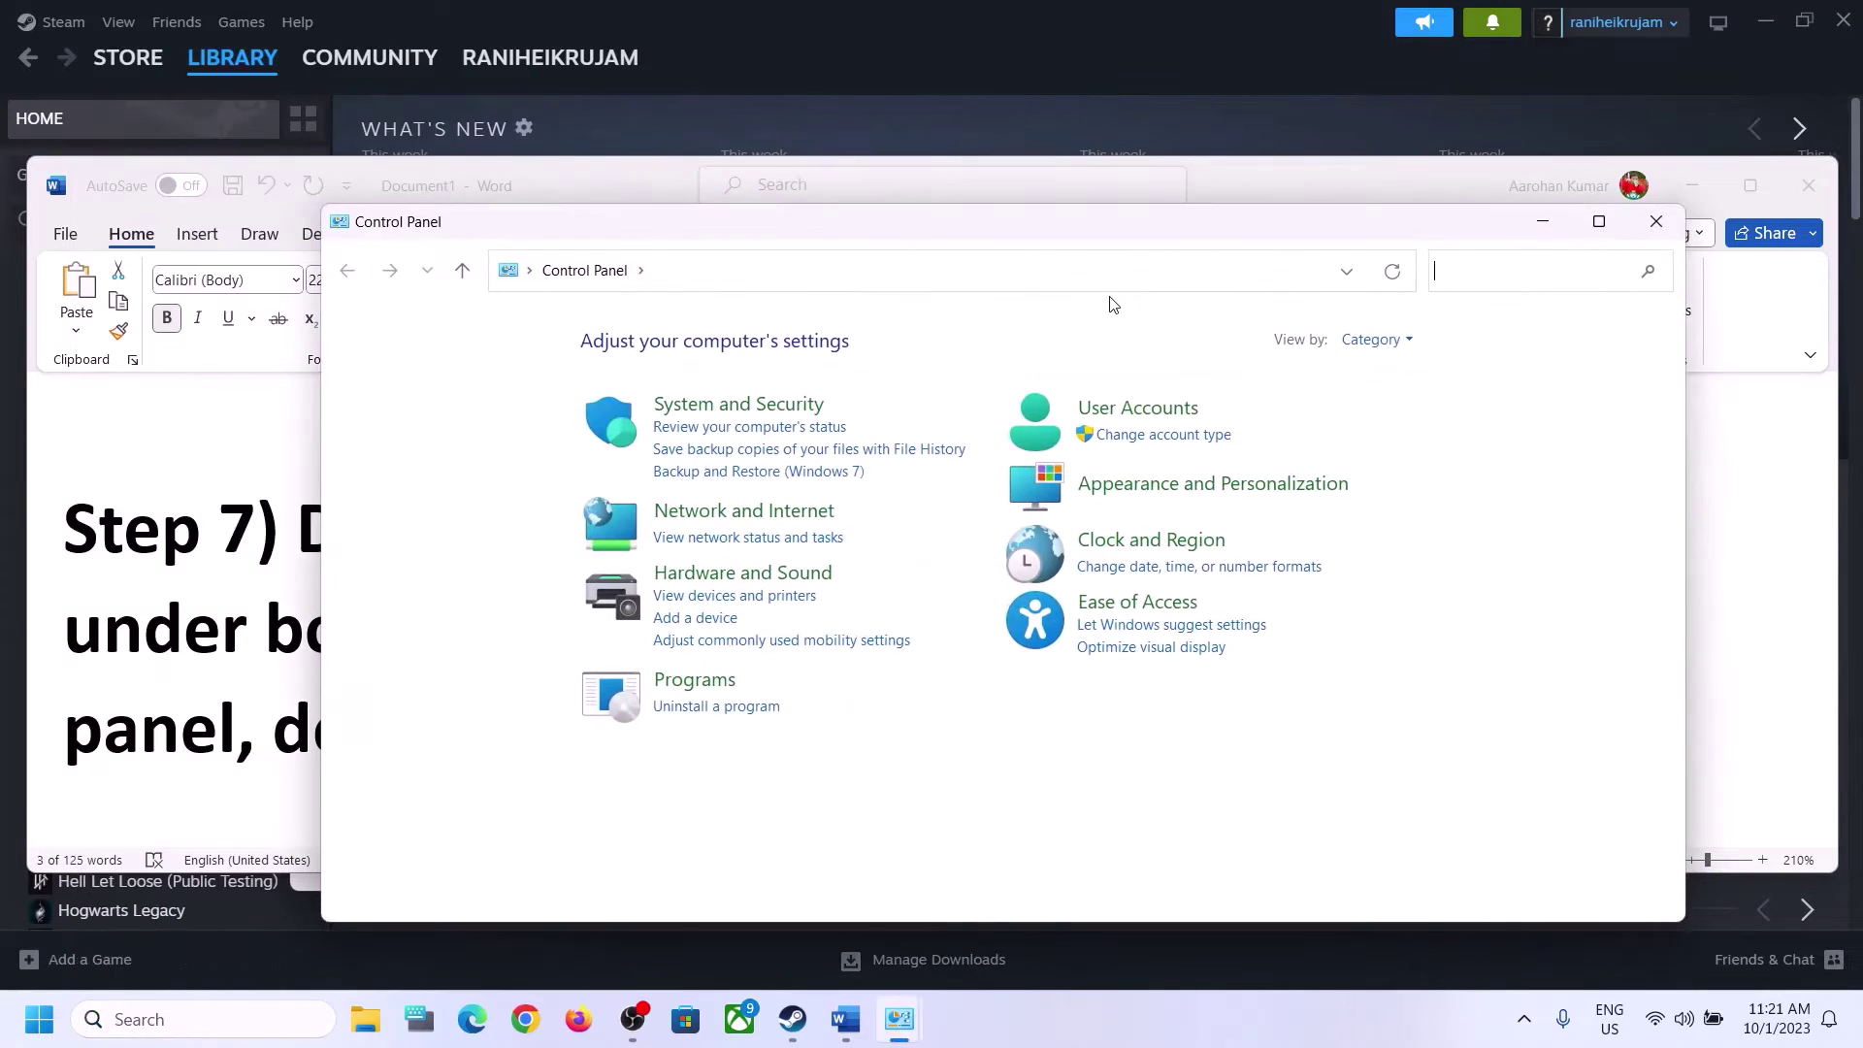
click(737, 573)
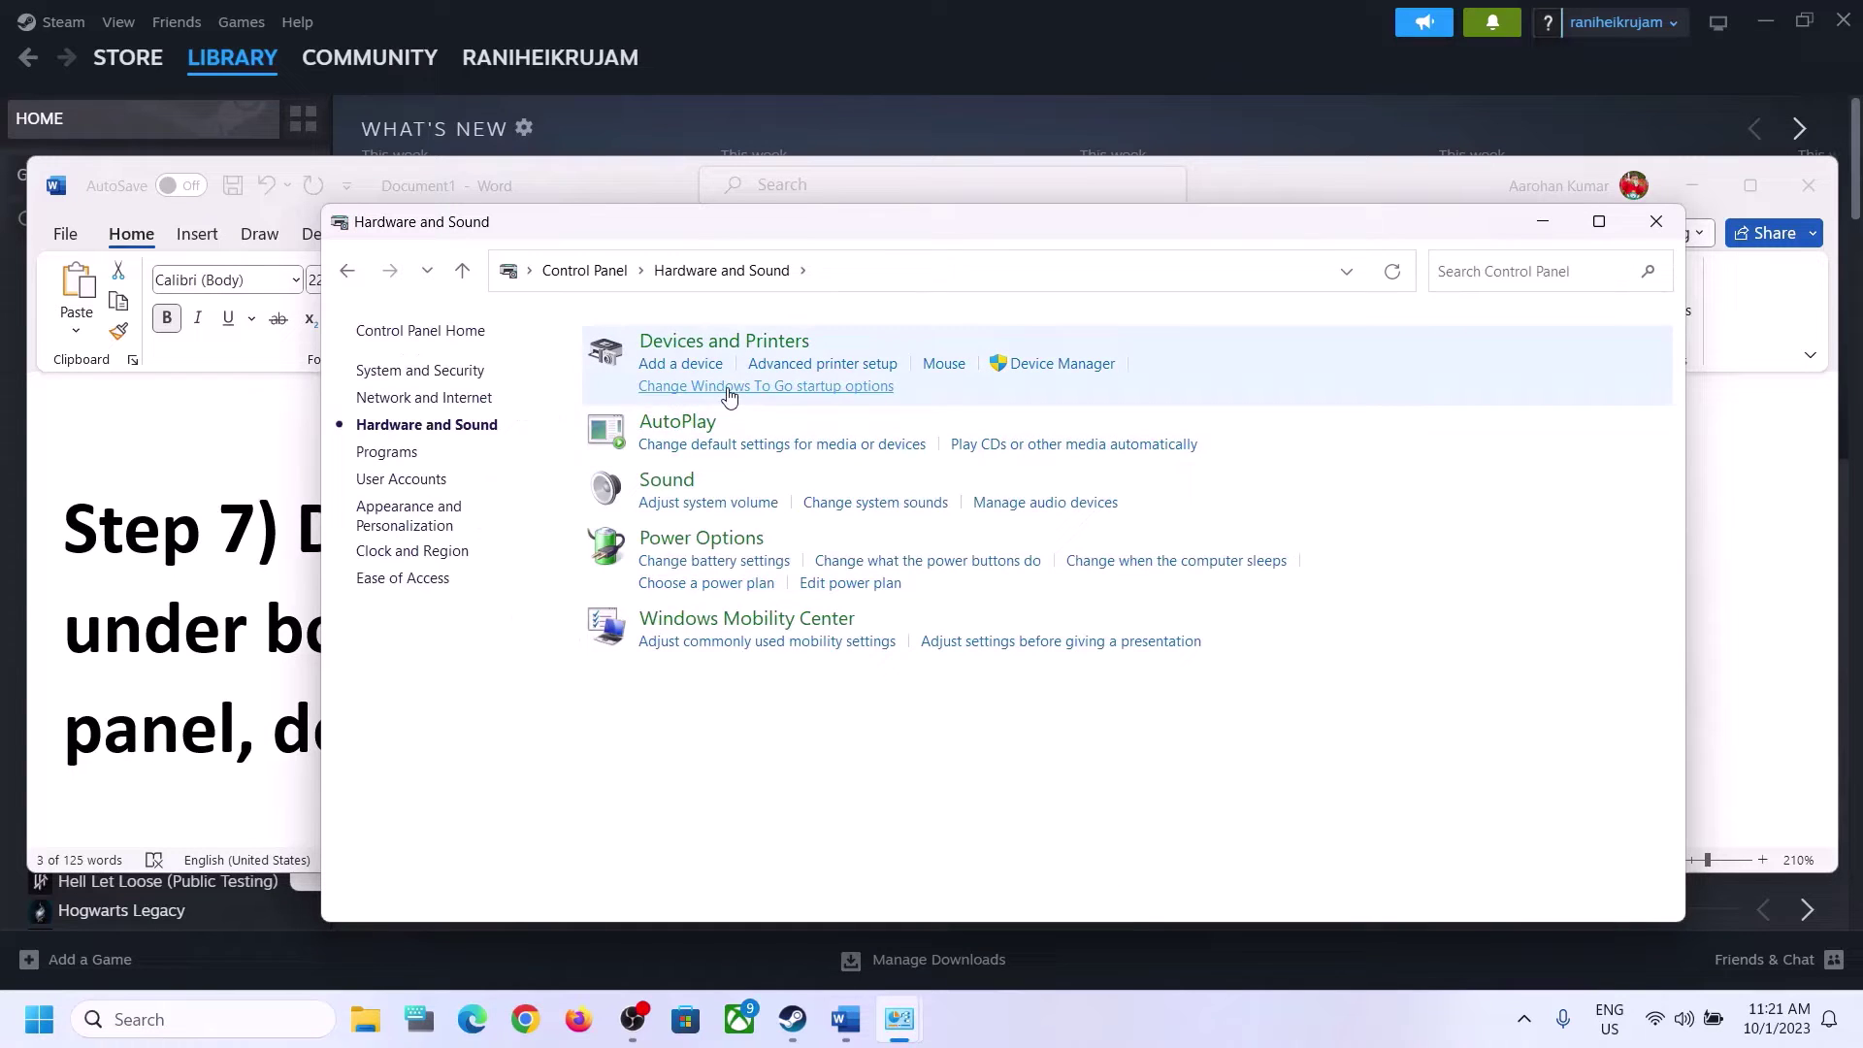
click(680, 479)
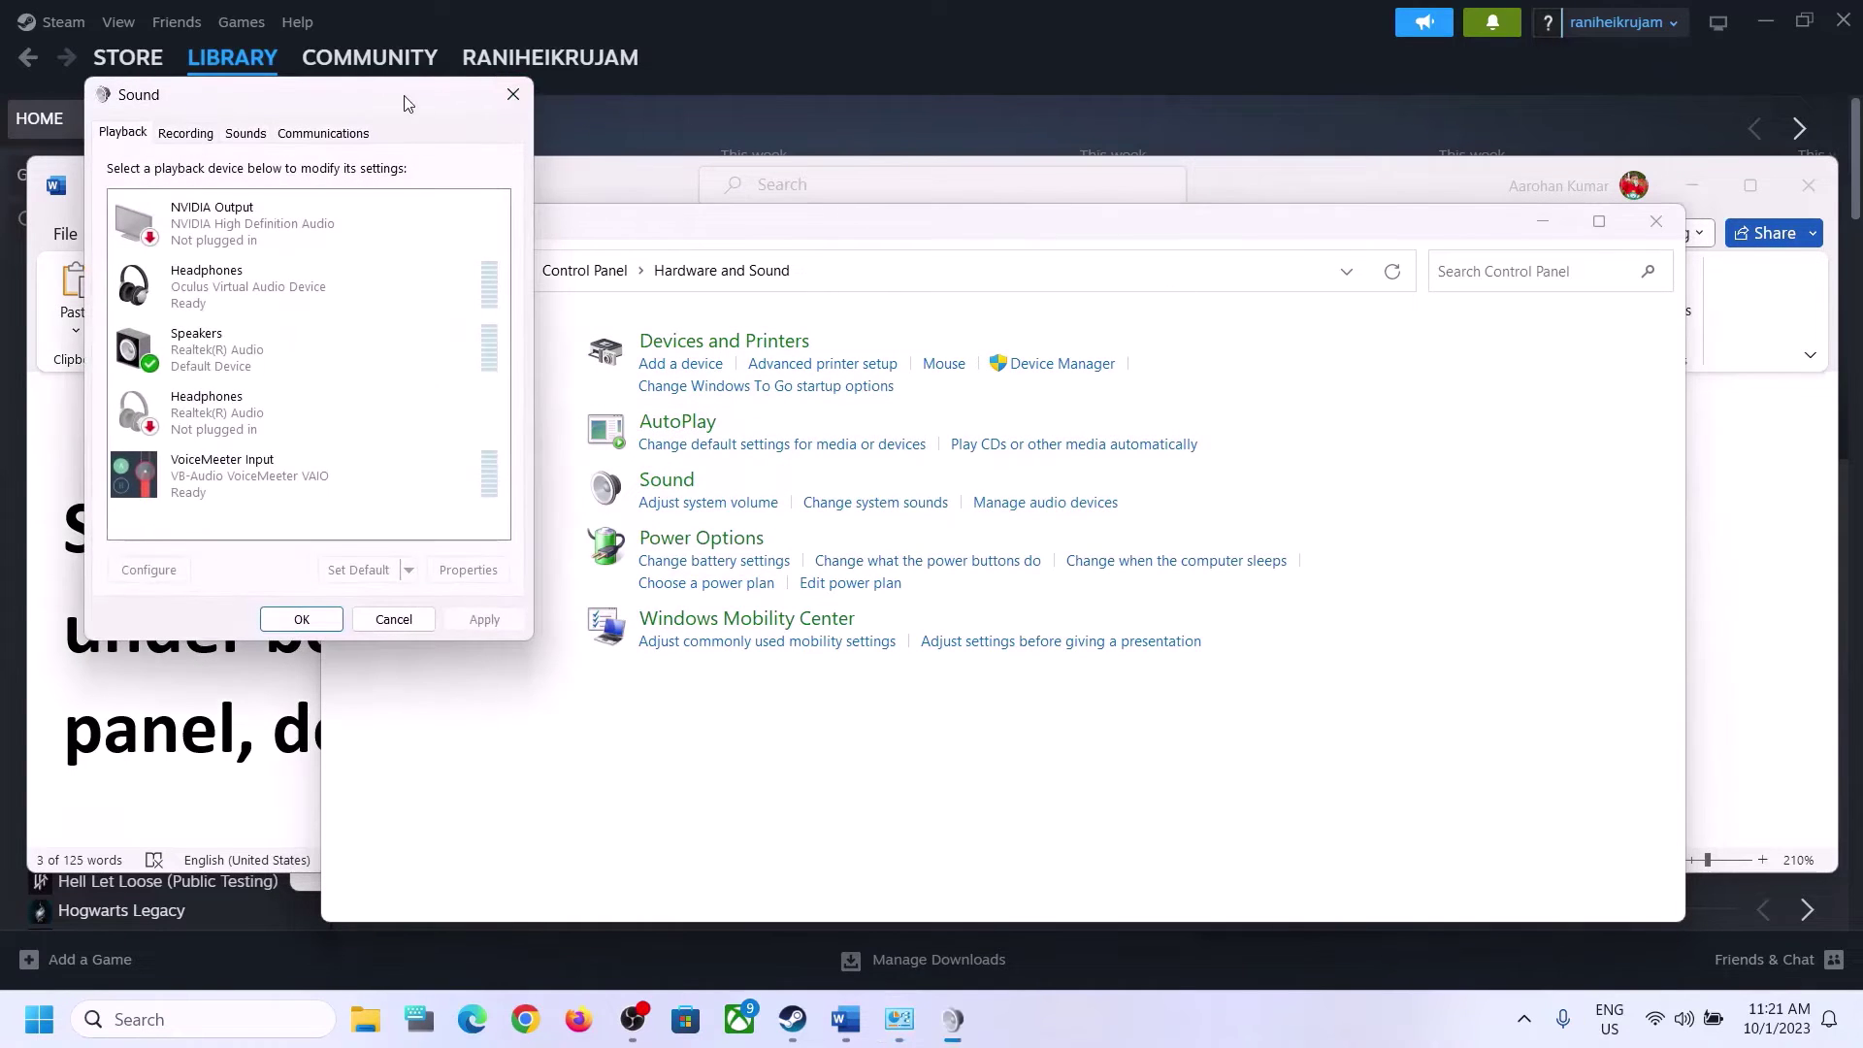
drag(393, 104, 1068, 198)
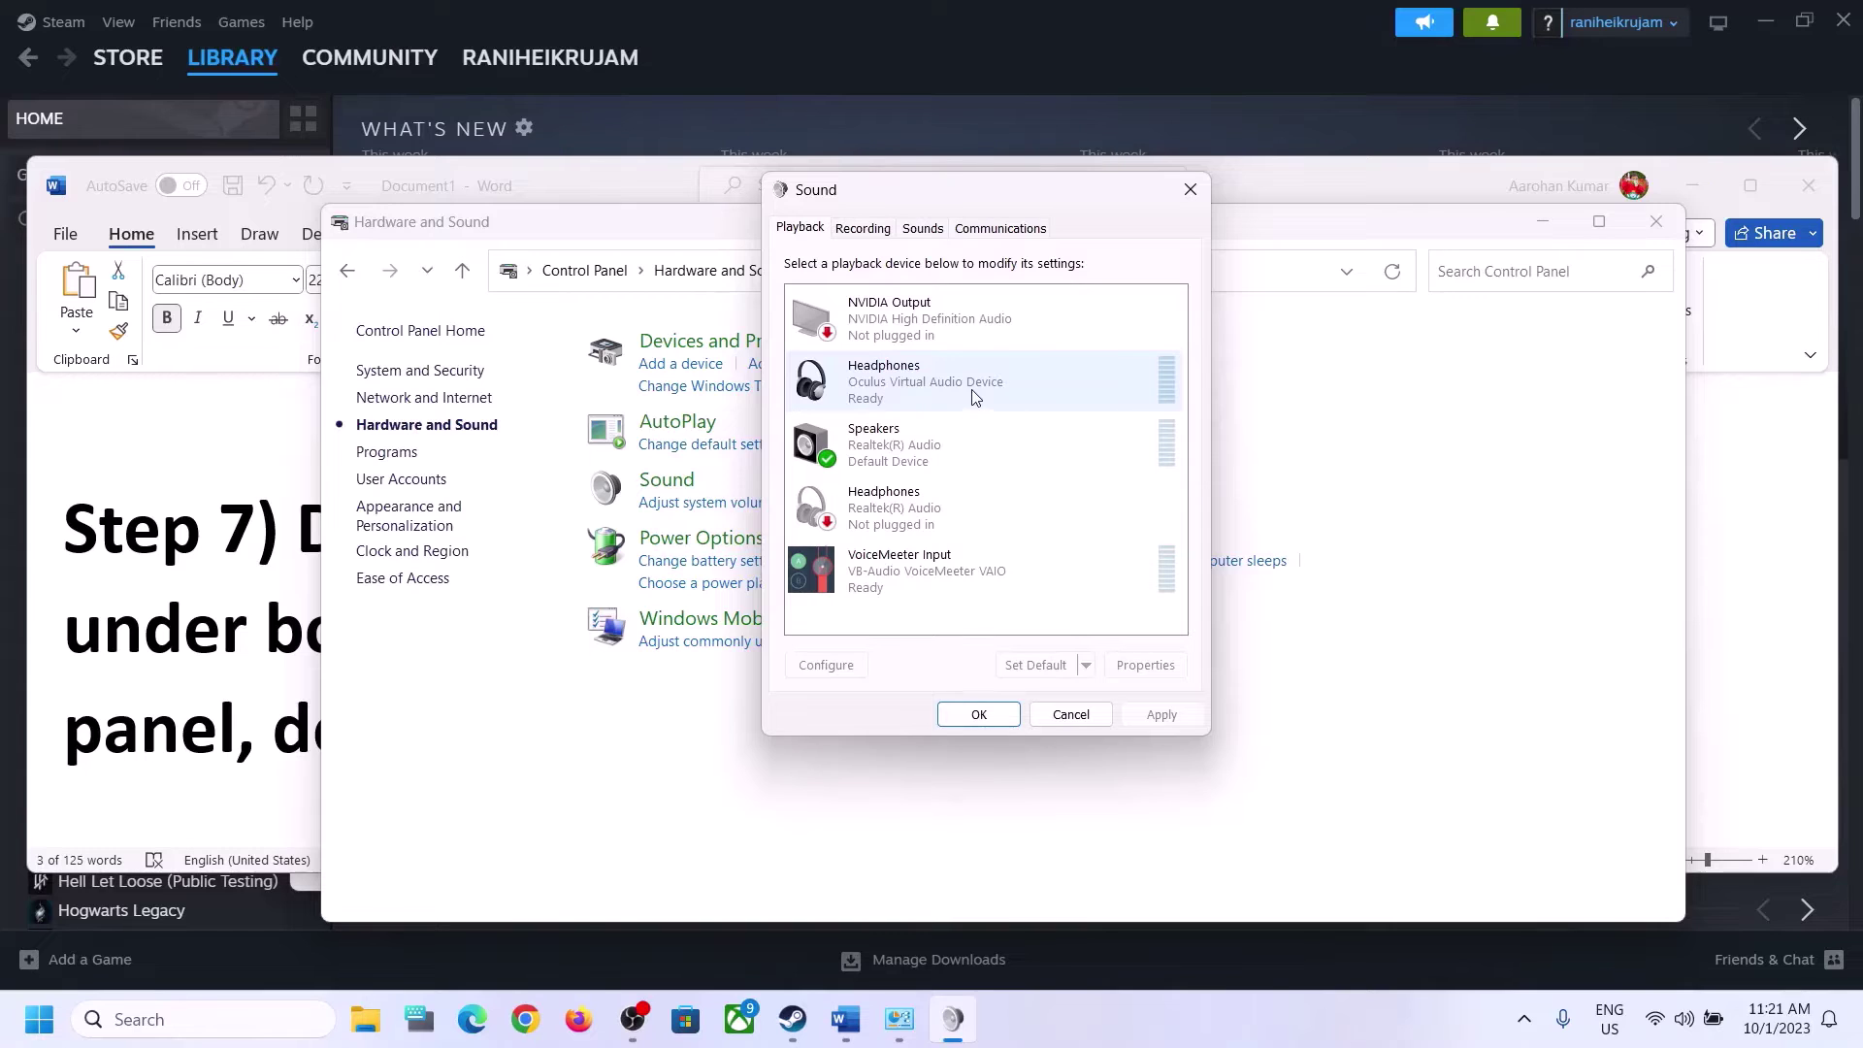
- Disable the Oculus Virtual Audio Device headphones and the Realtek headphones in the playback devices
click(921, 389)
right_click(922, 388)
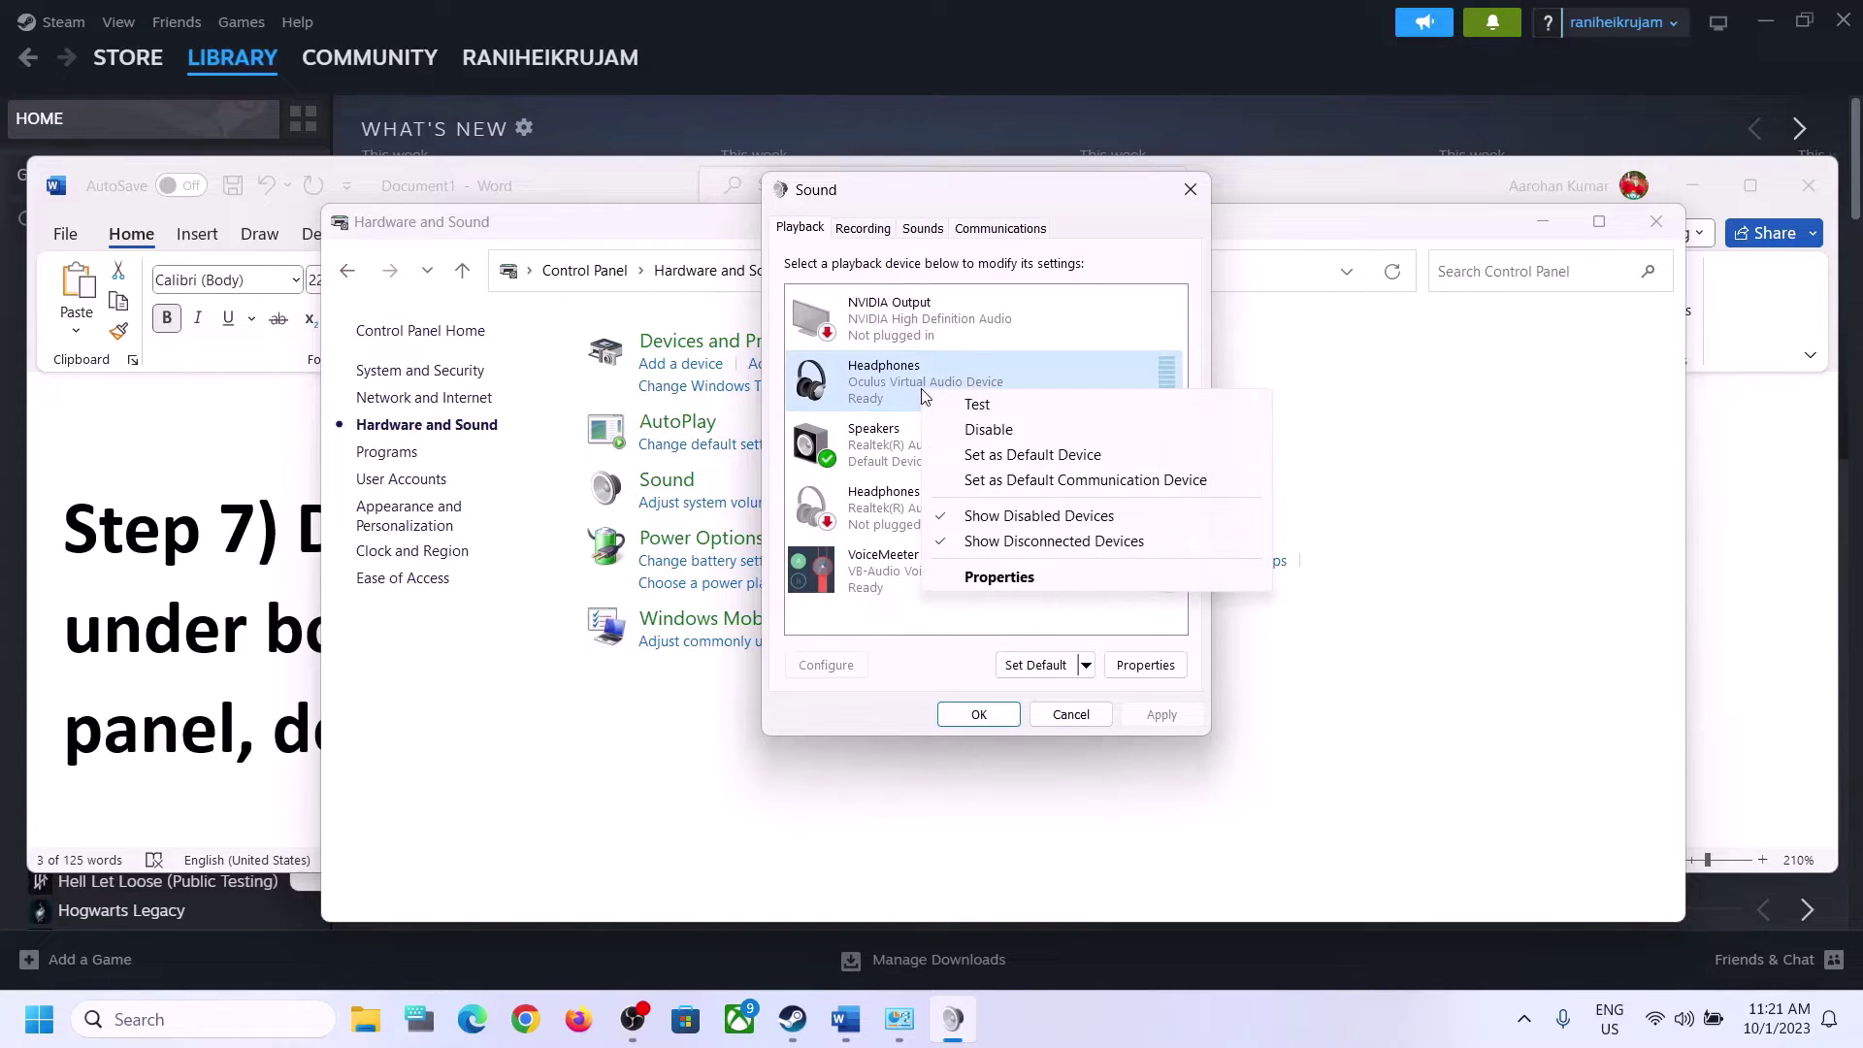
click(987, 430)
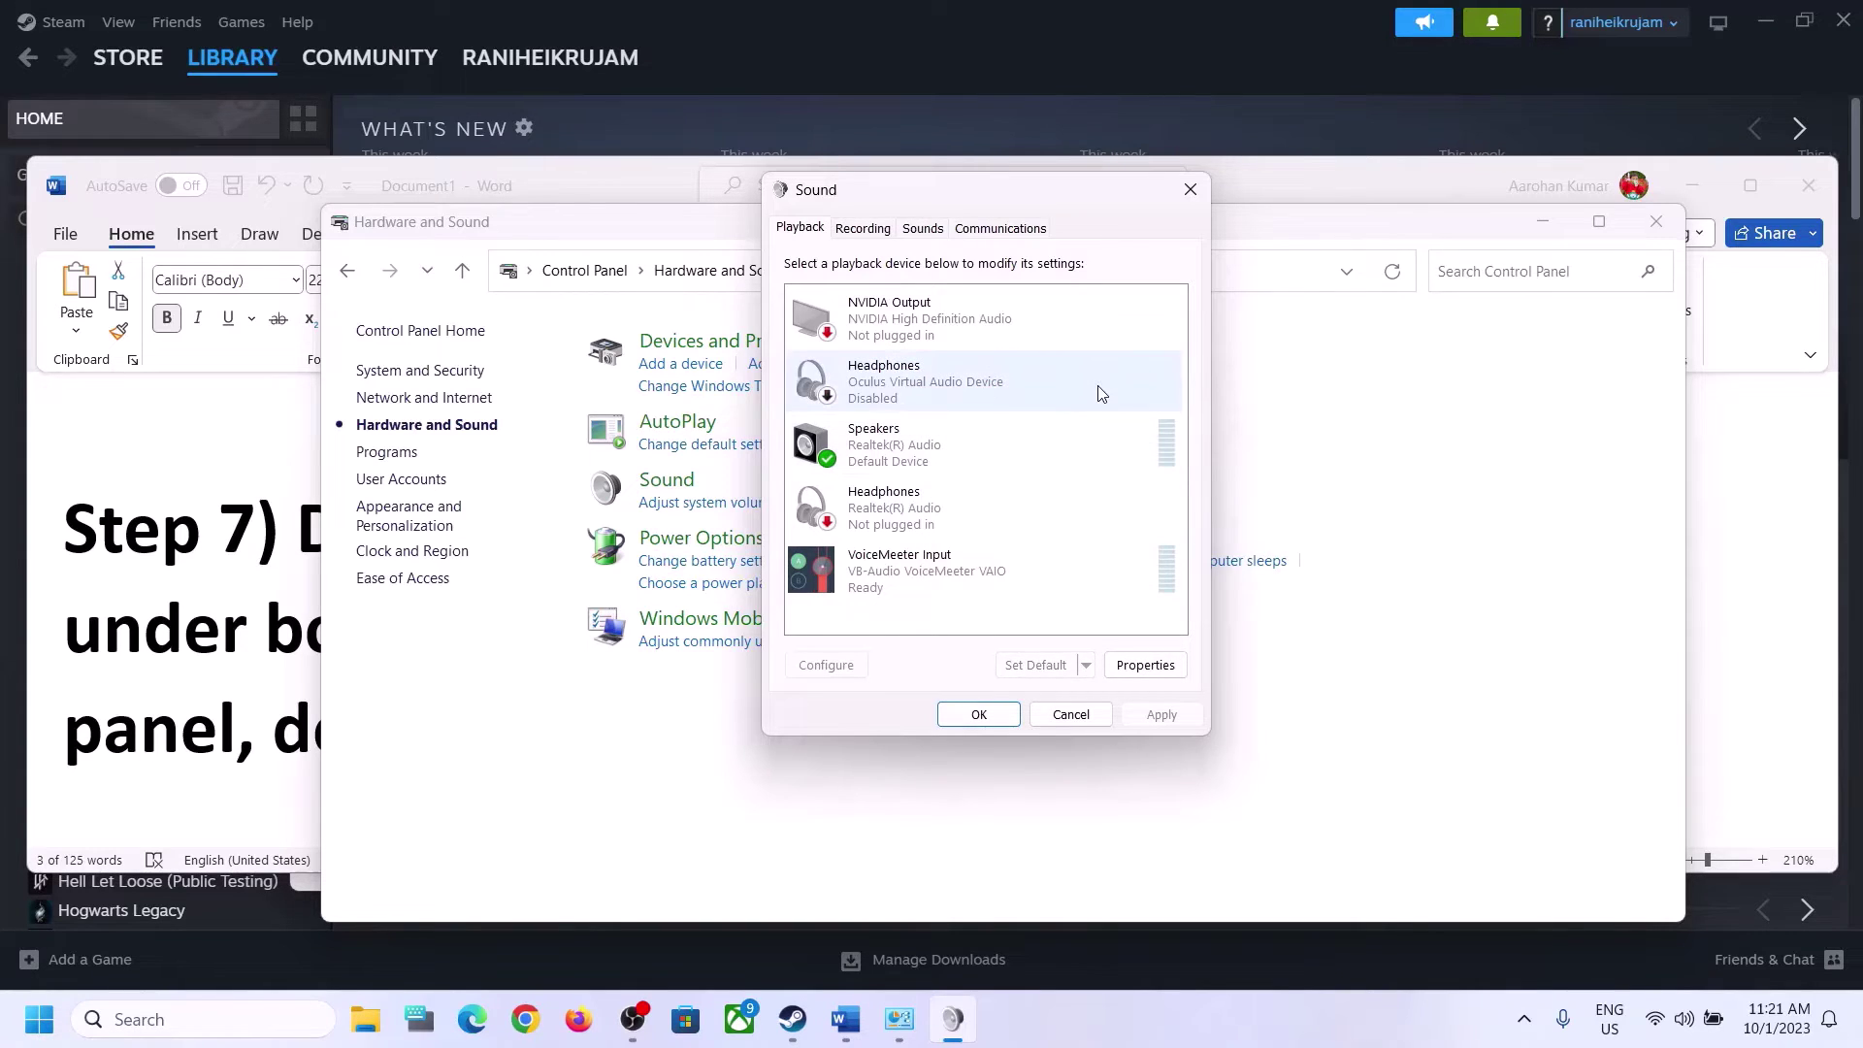
click(872, 526)
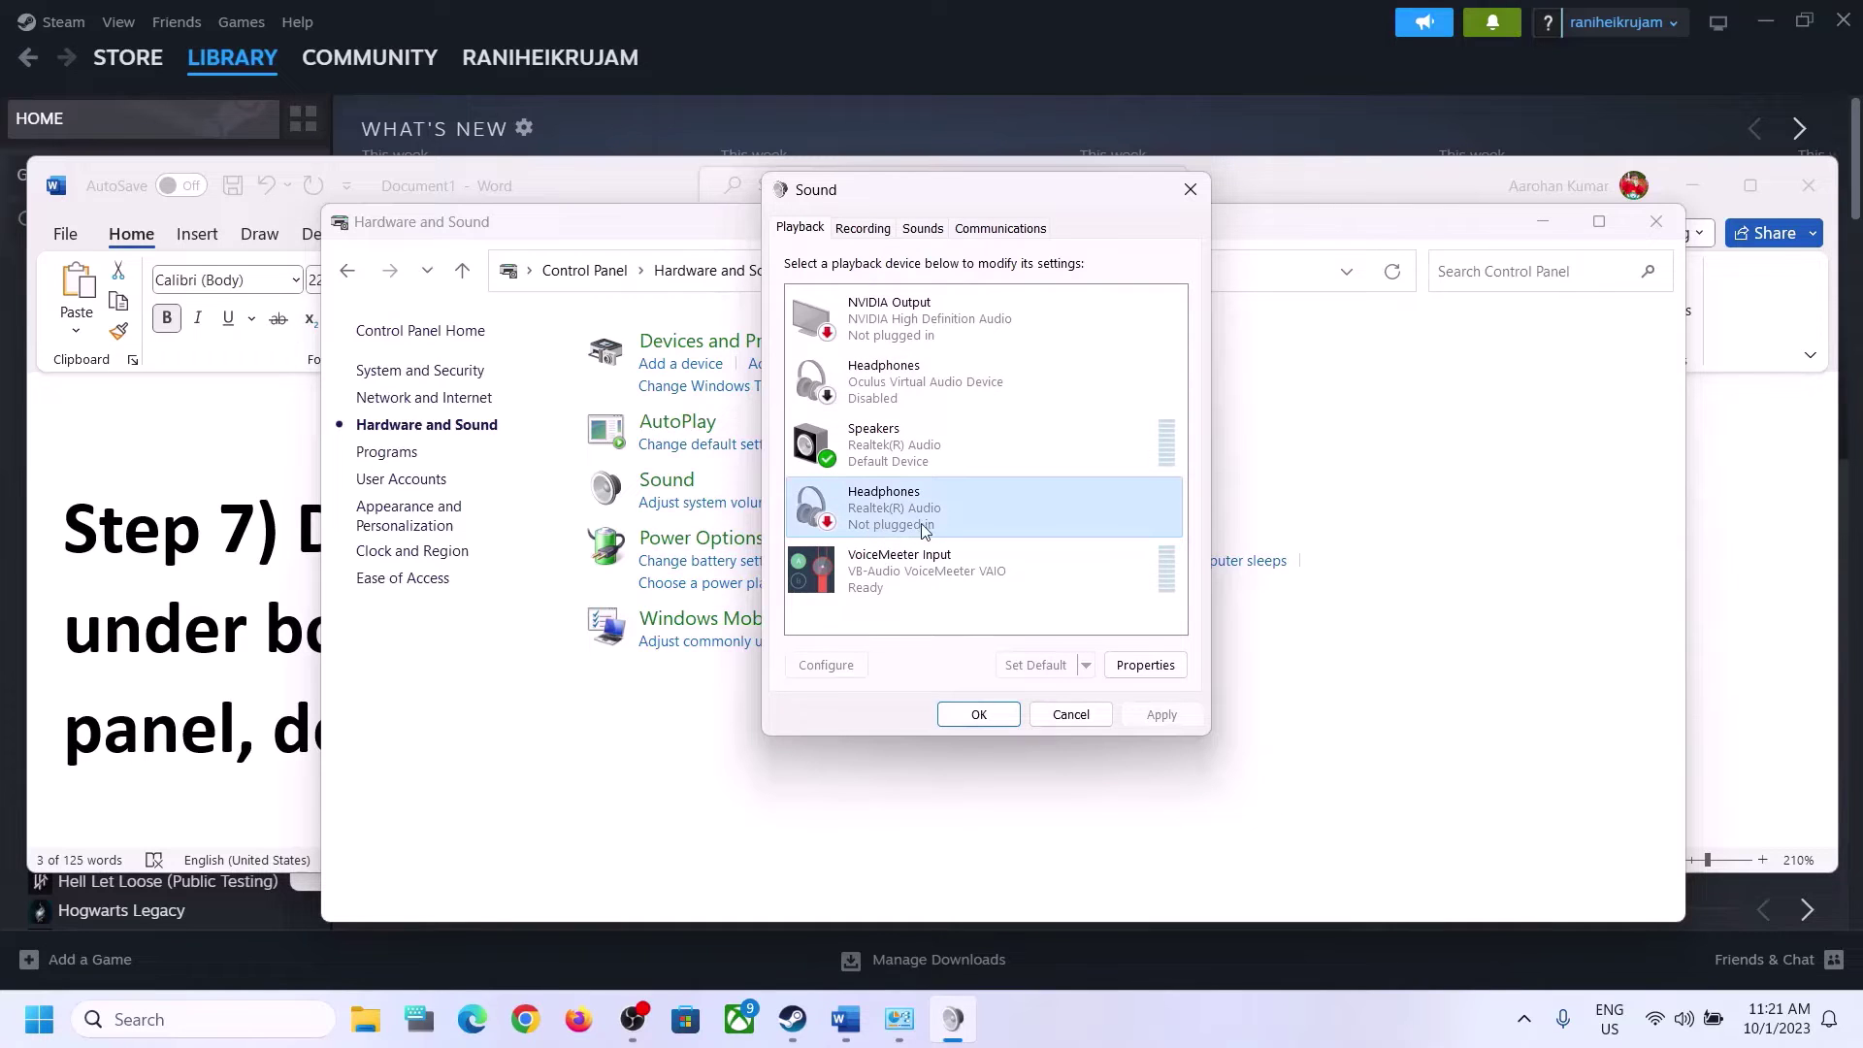
right_click(903, 524)
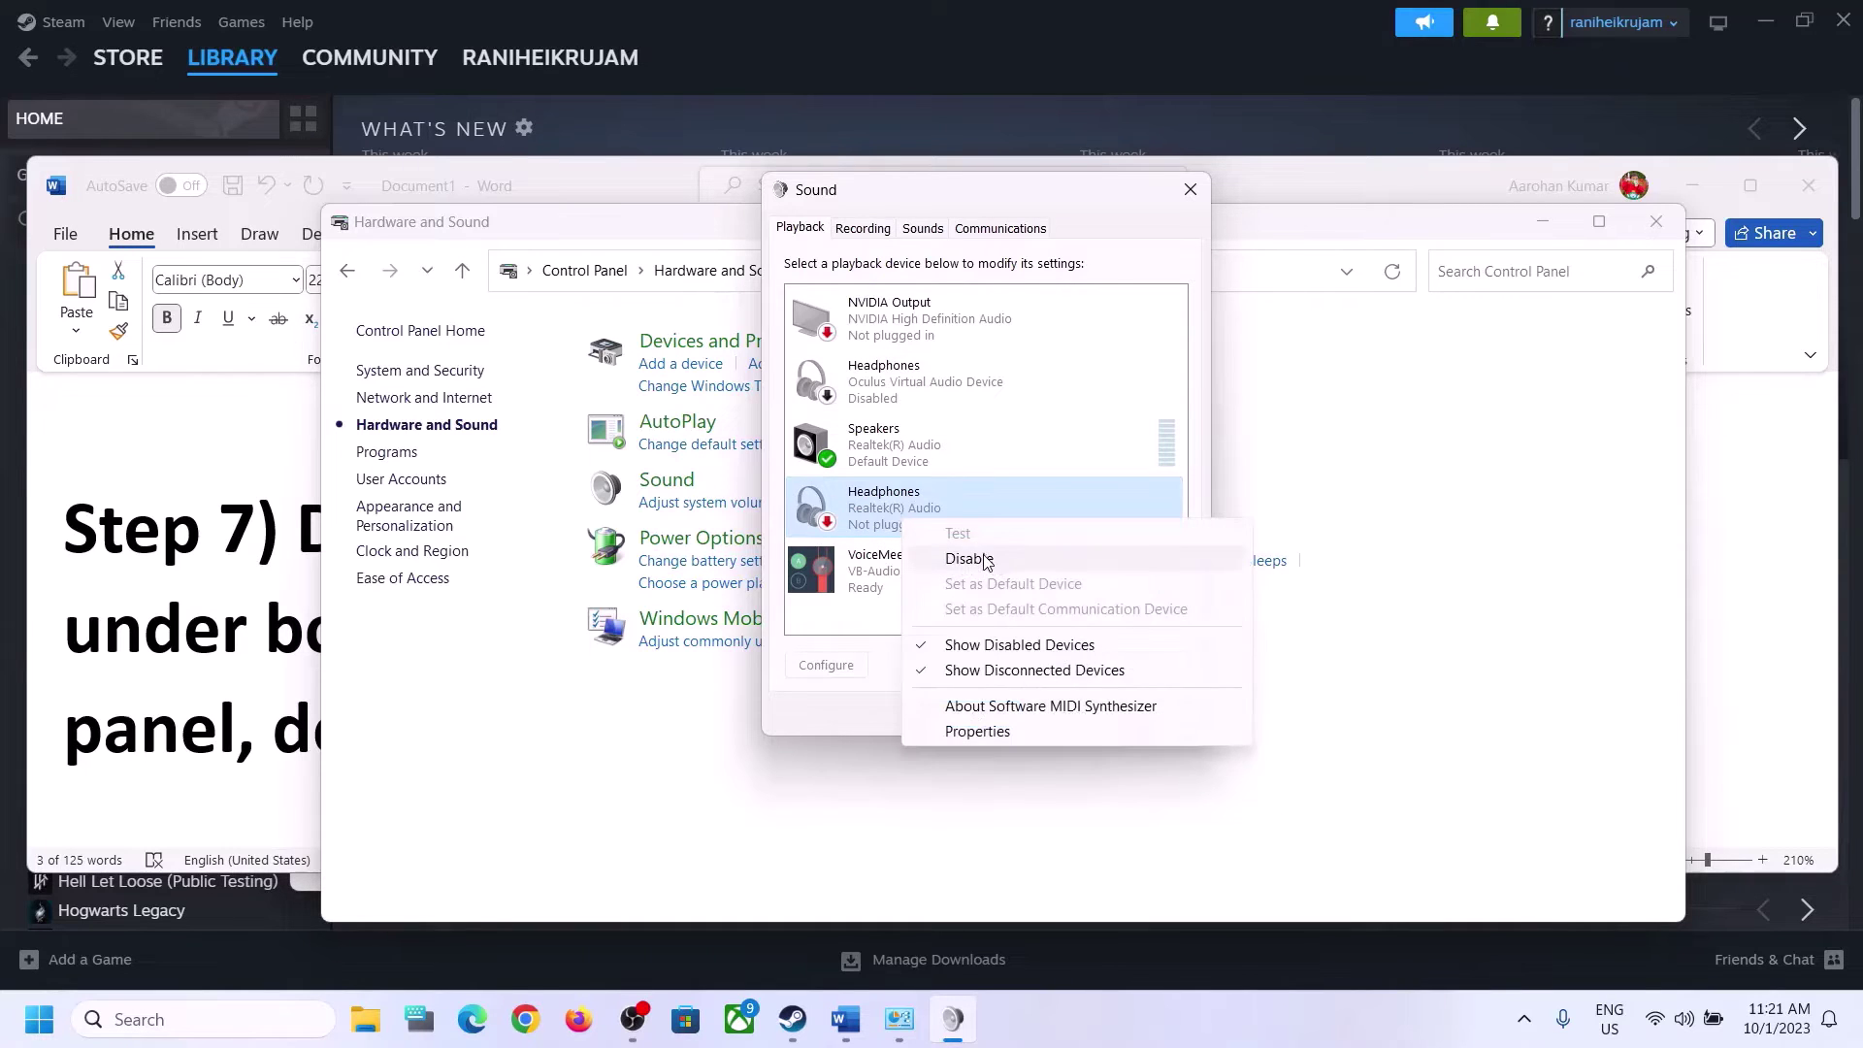
click(982, 554)
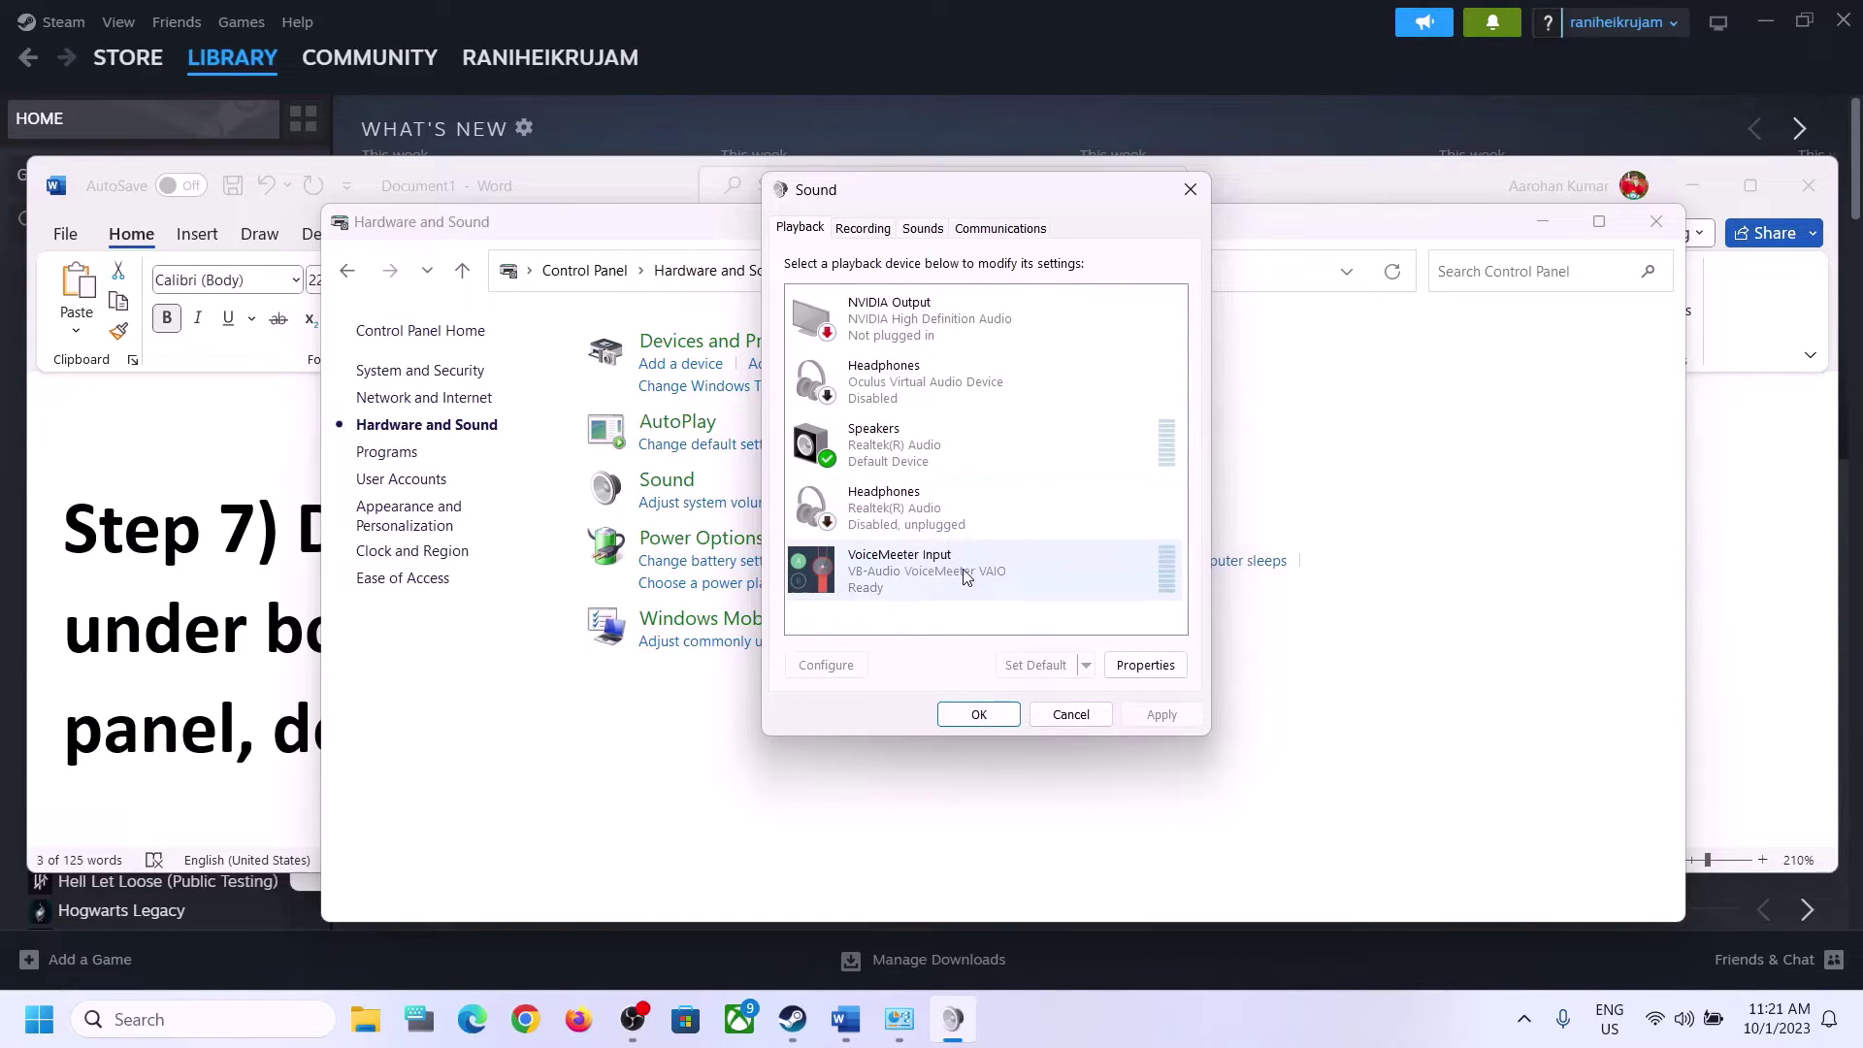
- Disable the VoiceMeeter Input and NVIDIA Output playback devices
click(913, 581)
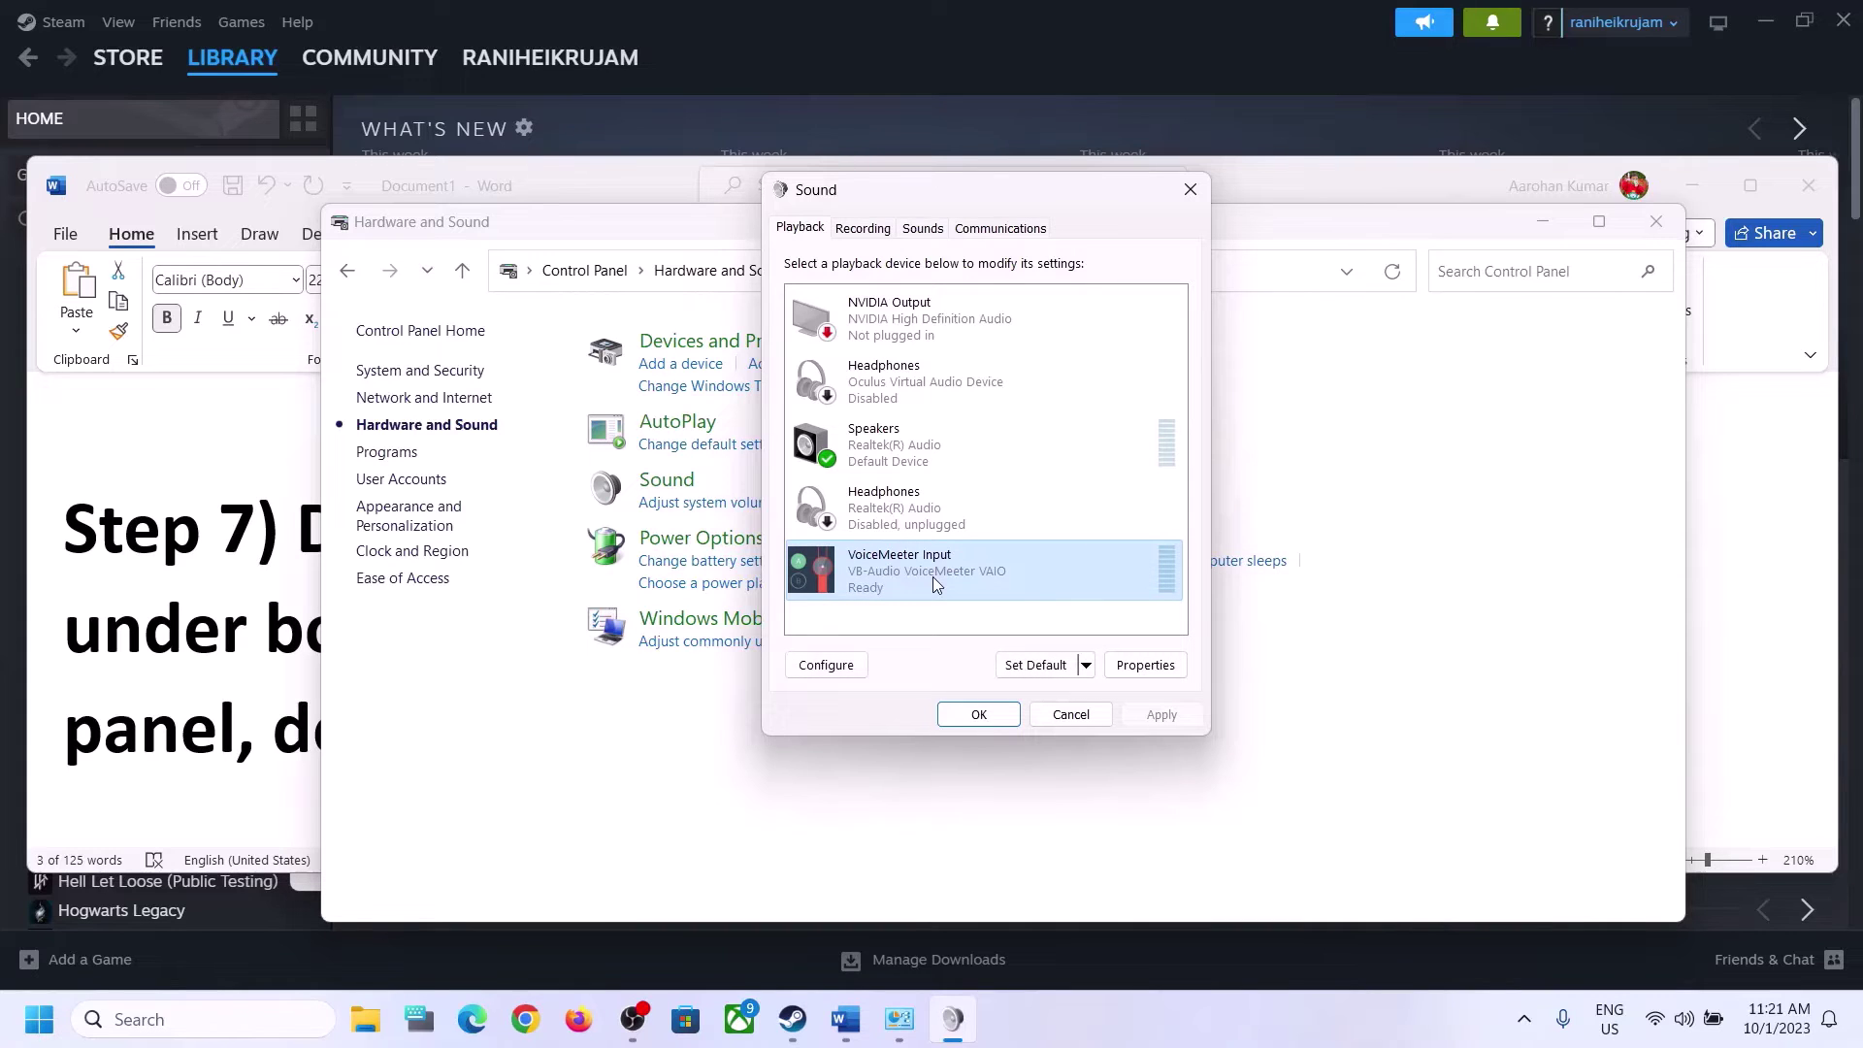
right_click(934, 576)
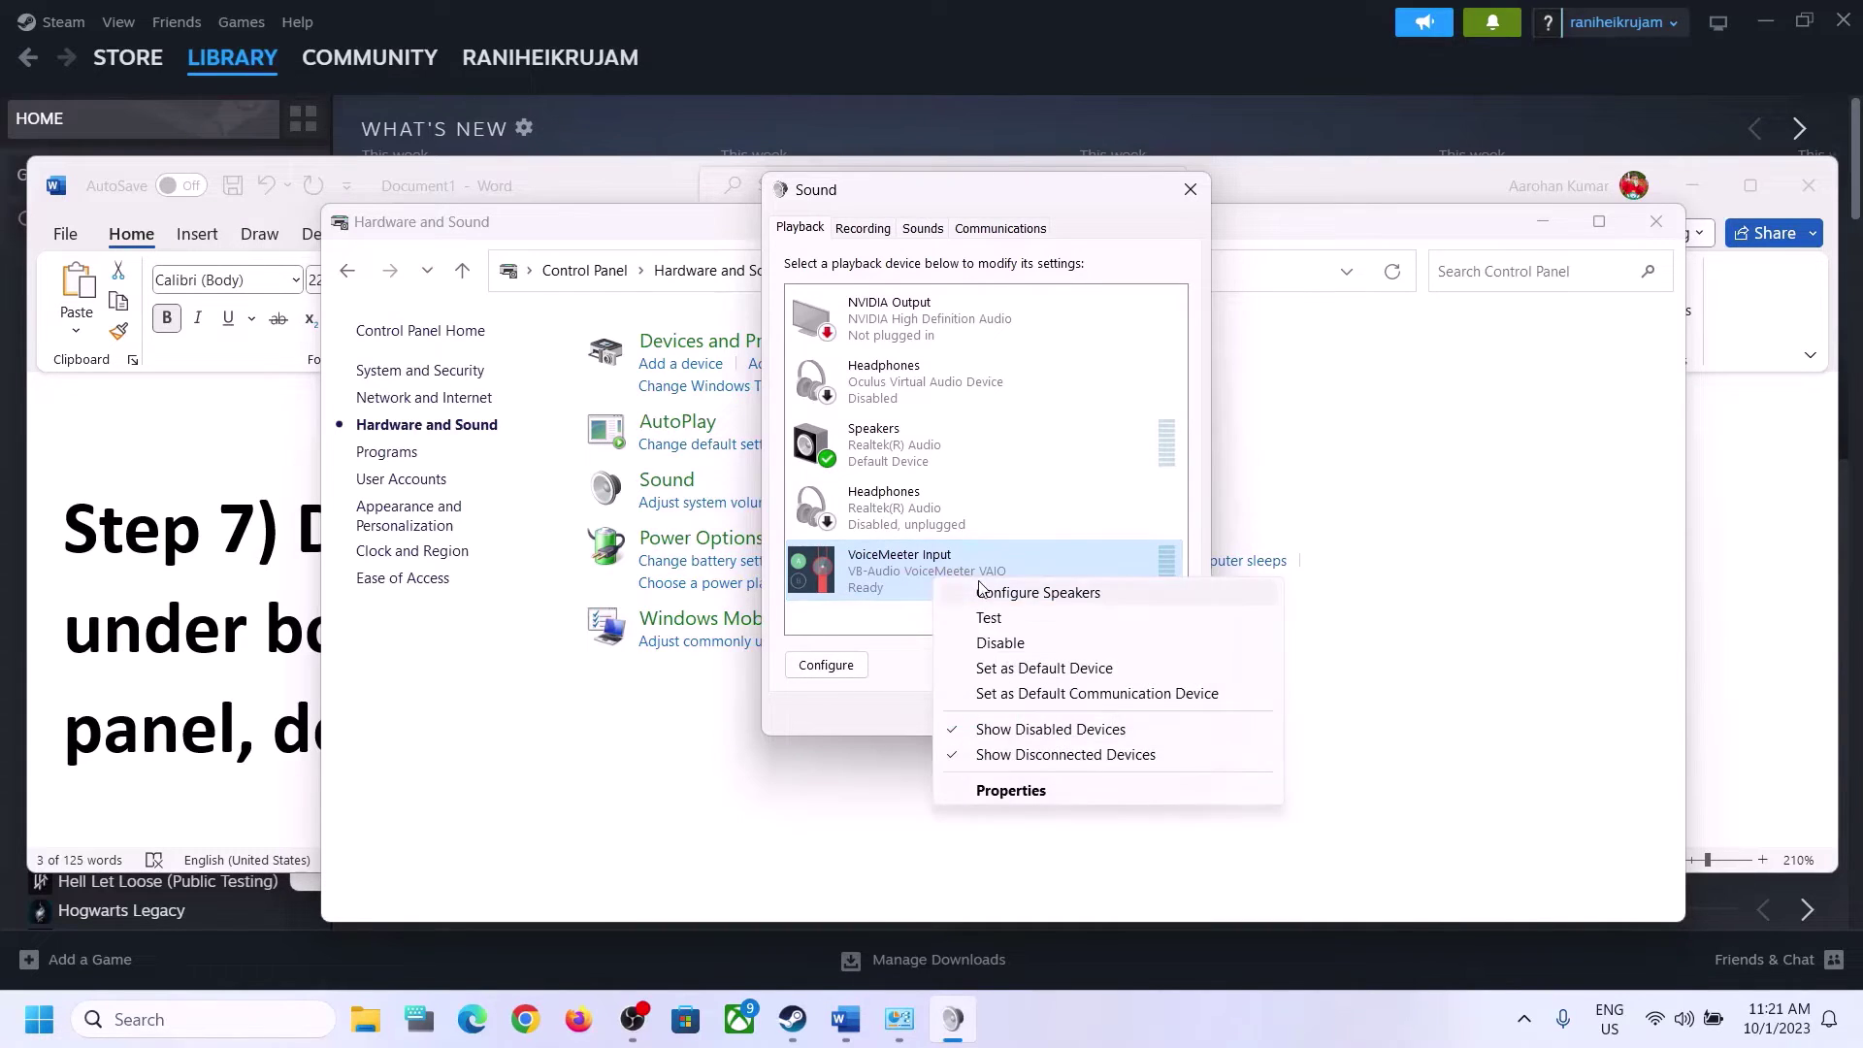
click(1000, 644)
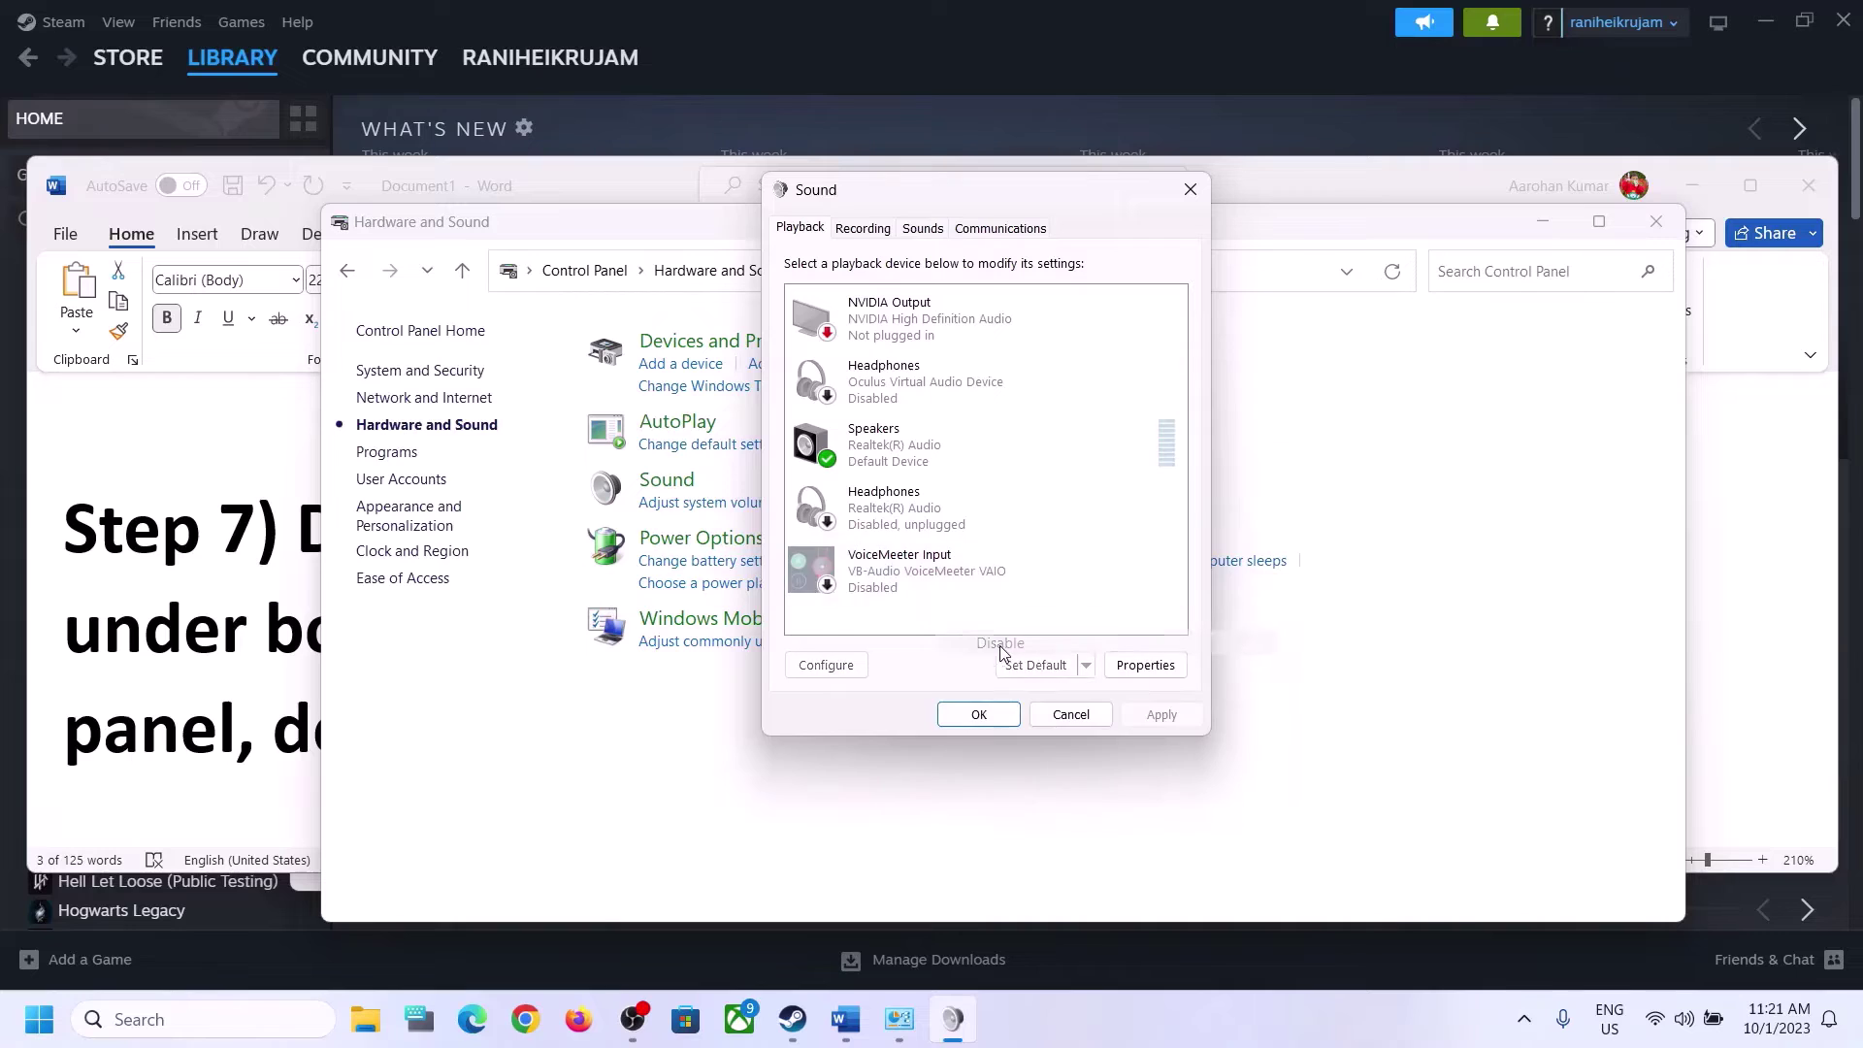
click(881, 454)
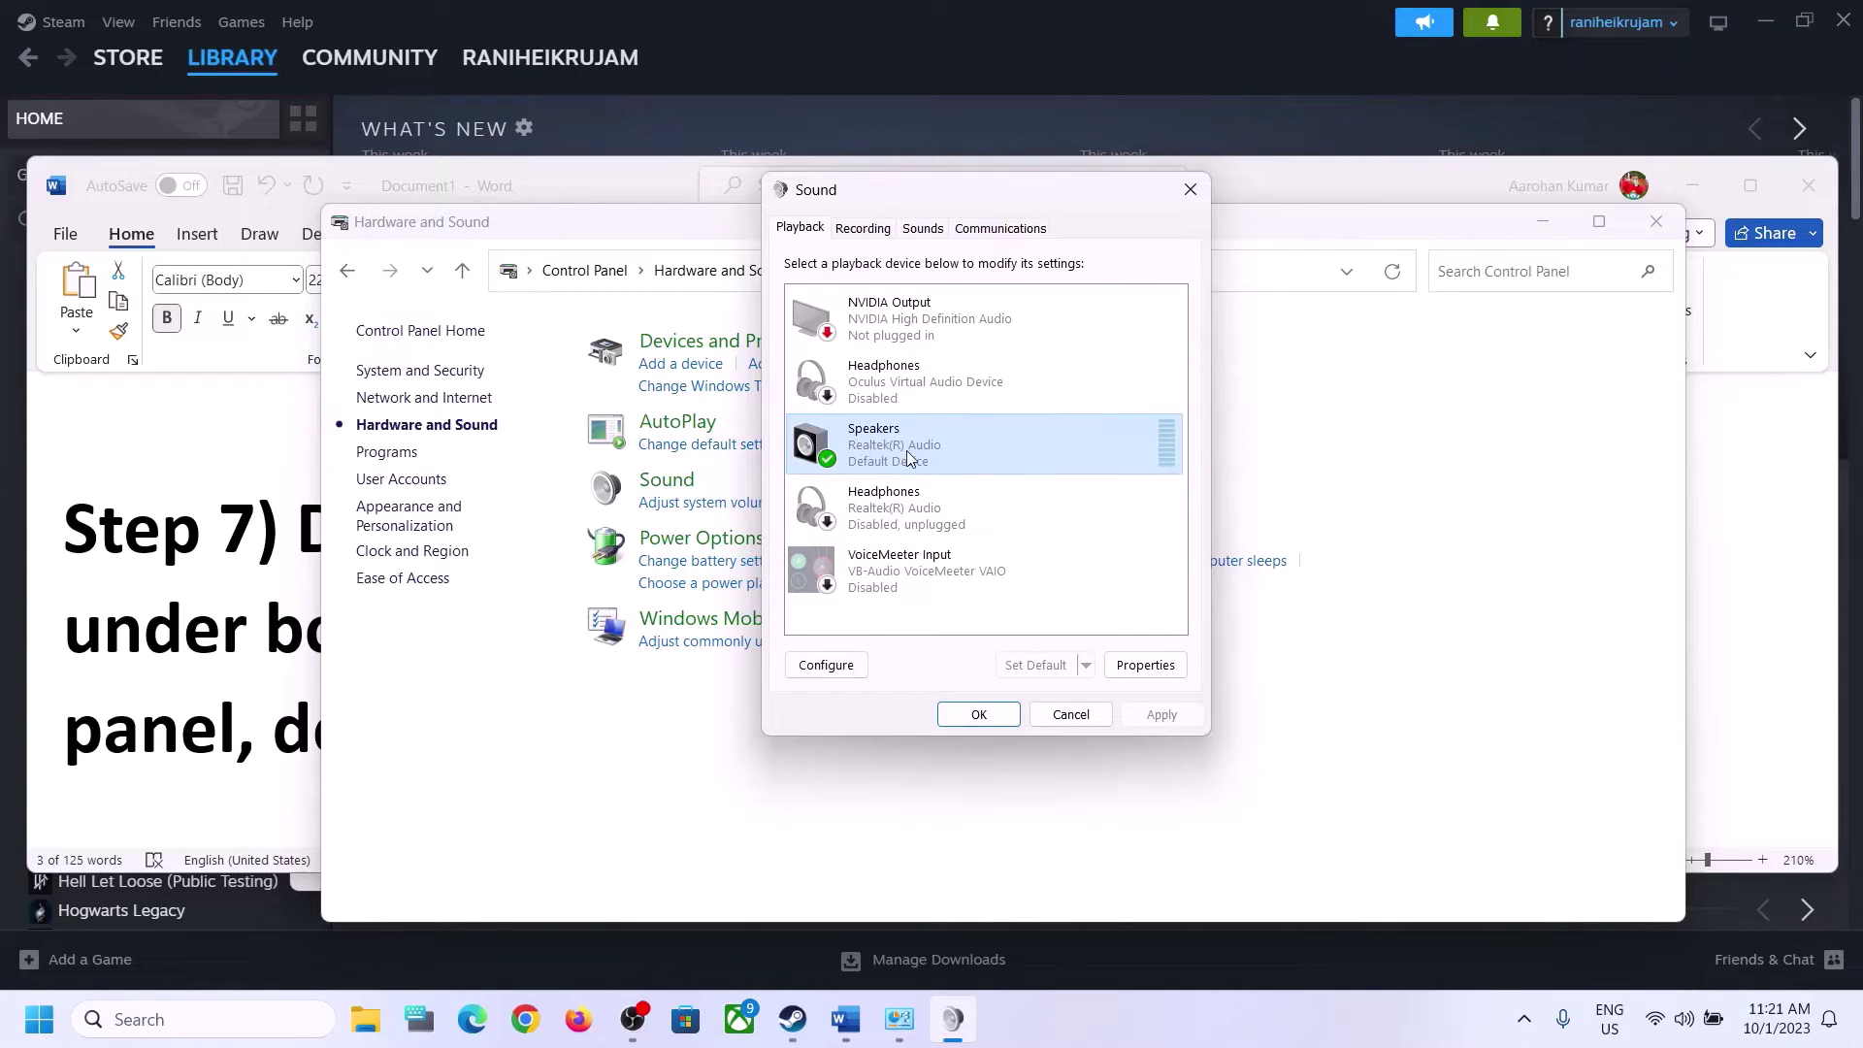
click(943, 318)
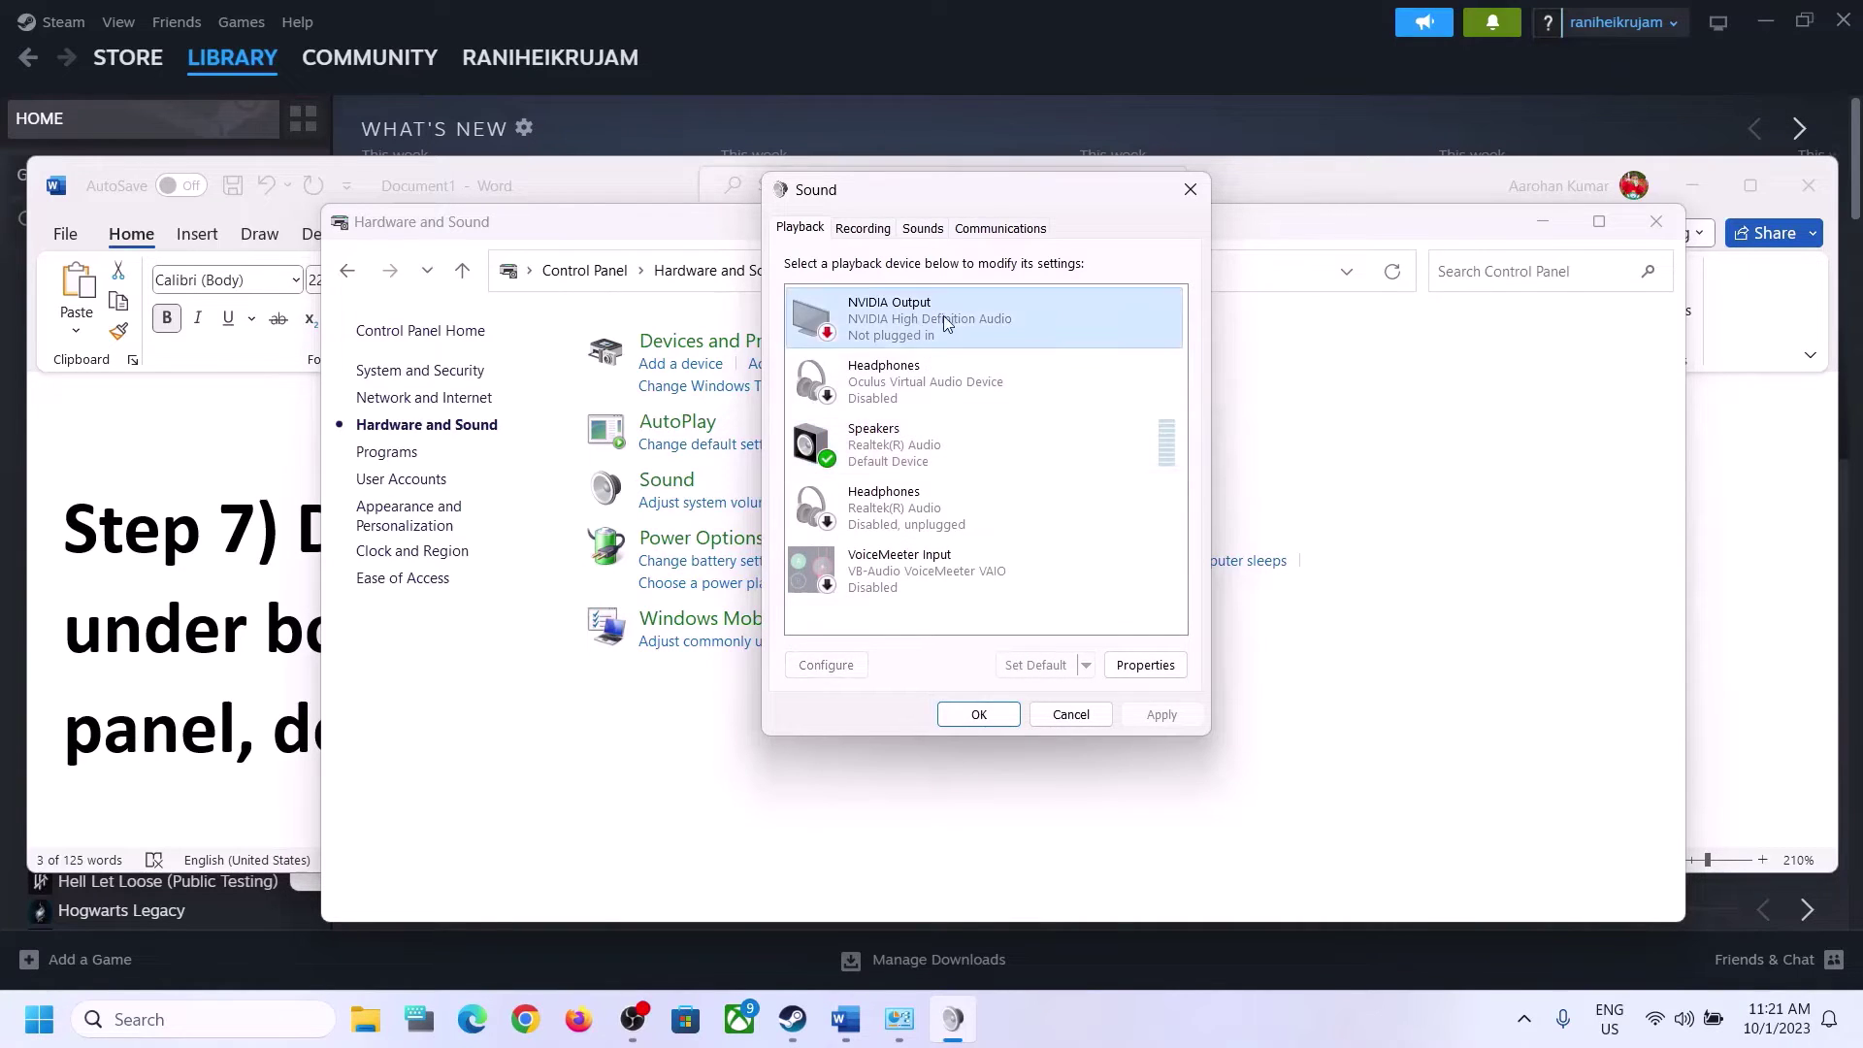
right_click(910, 316)
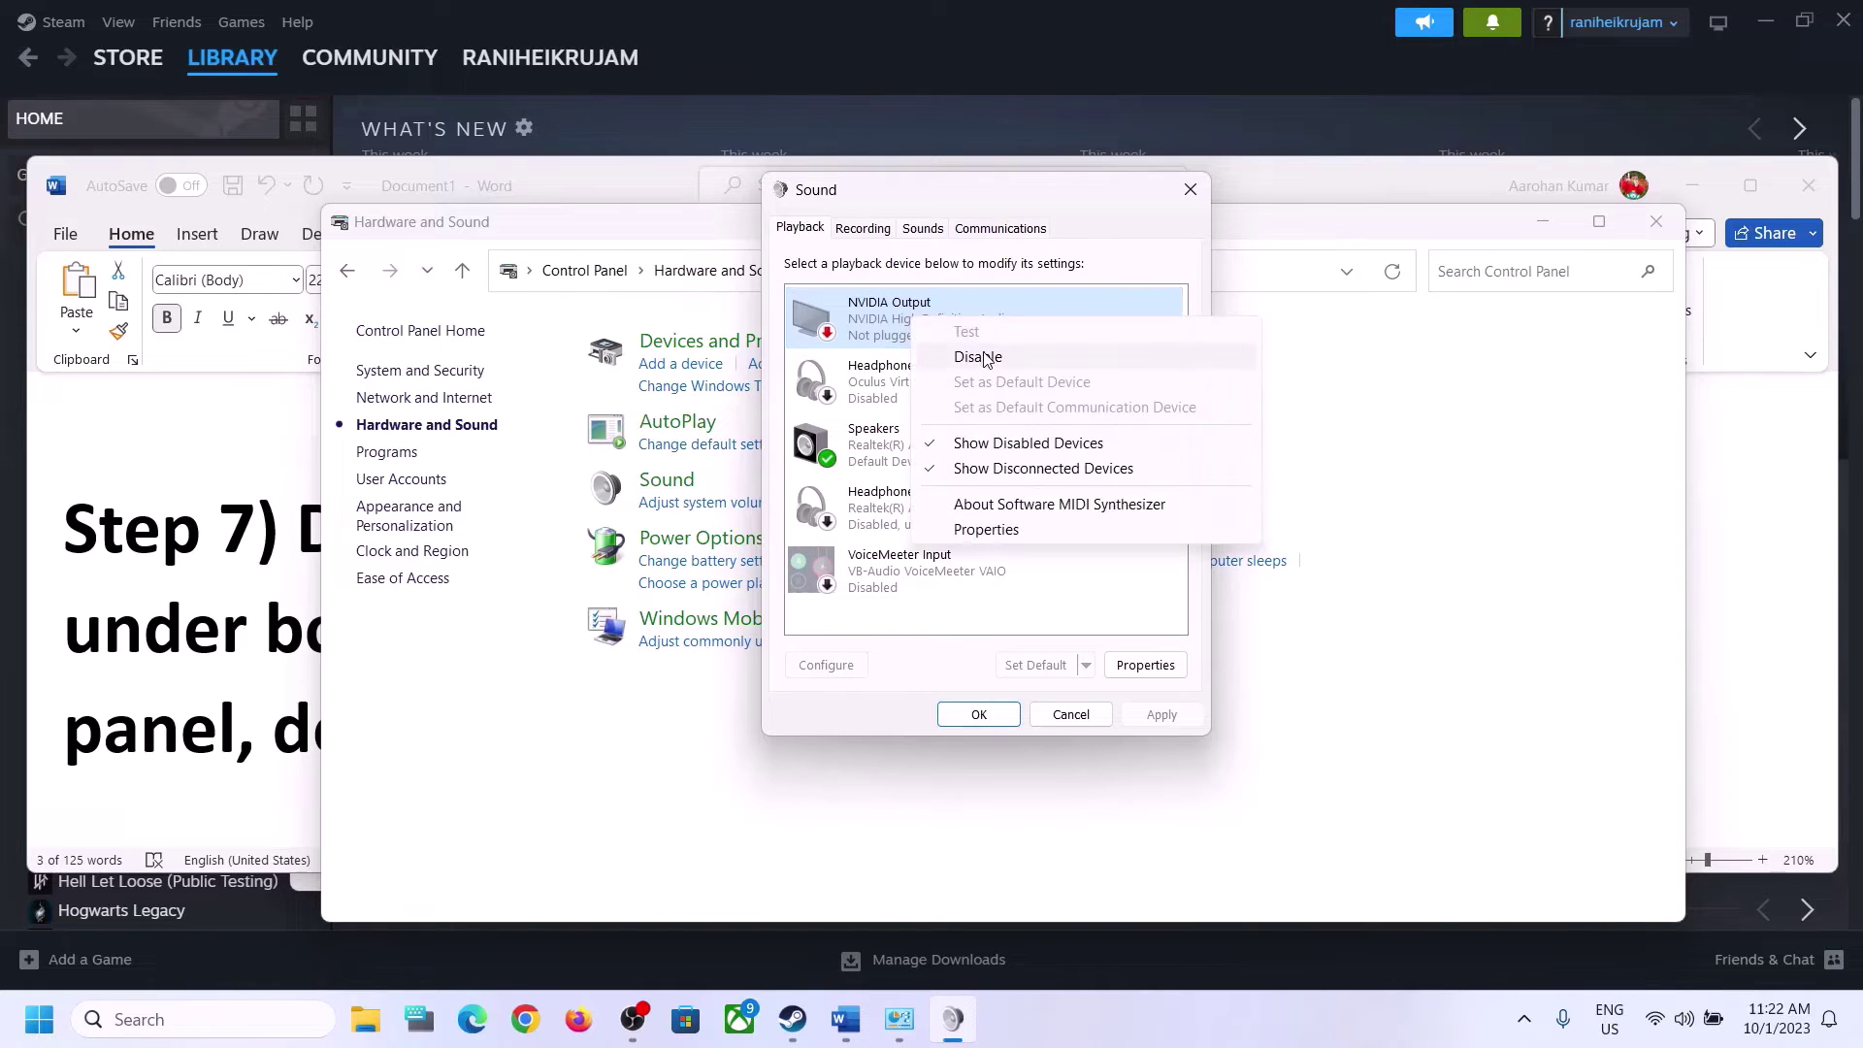
click(981, 359)
- Select the Realtek speakers, leave them enabled, and close the Sound dialog
click(878, 468)
right_click(907, 452)
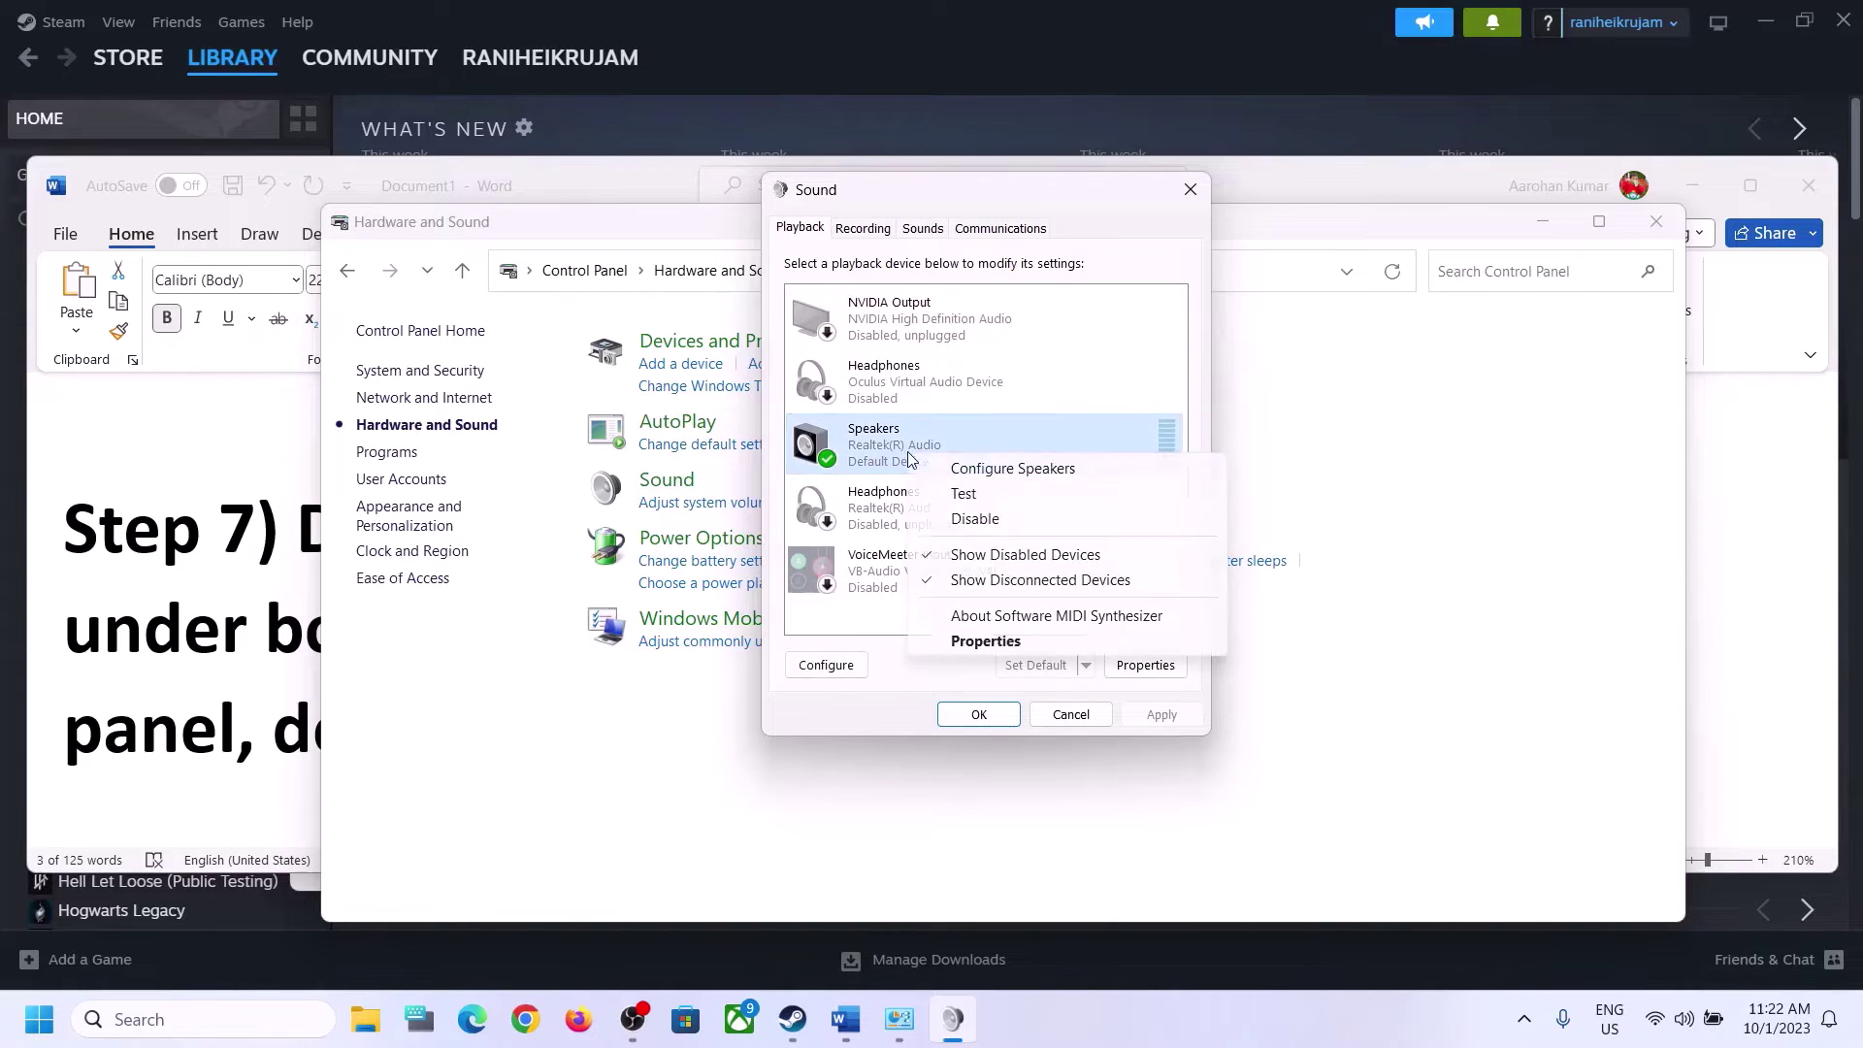
click(847, 466)
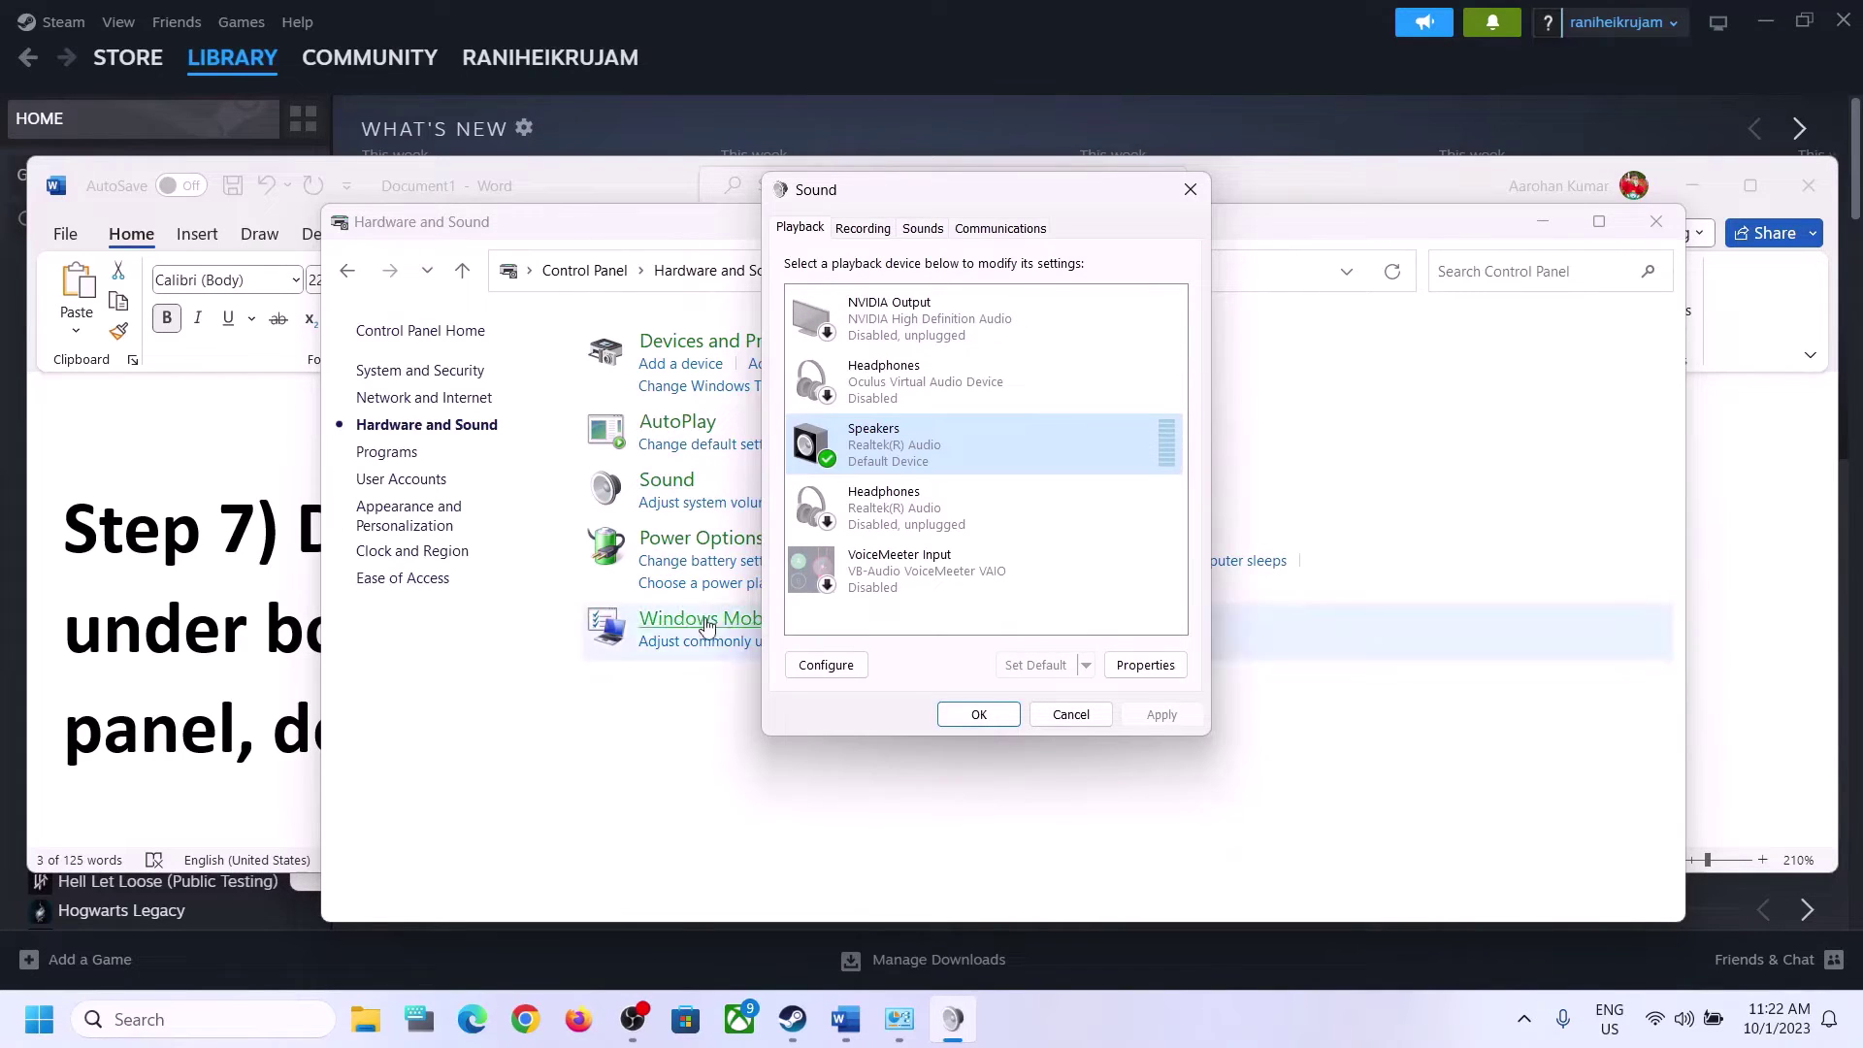
click(1193, 191)
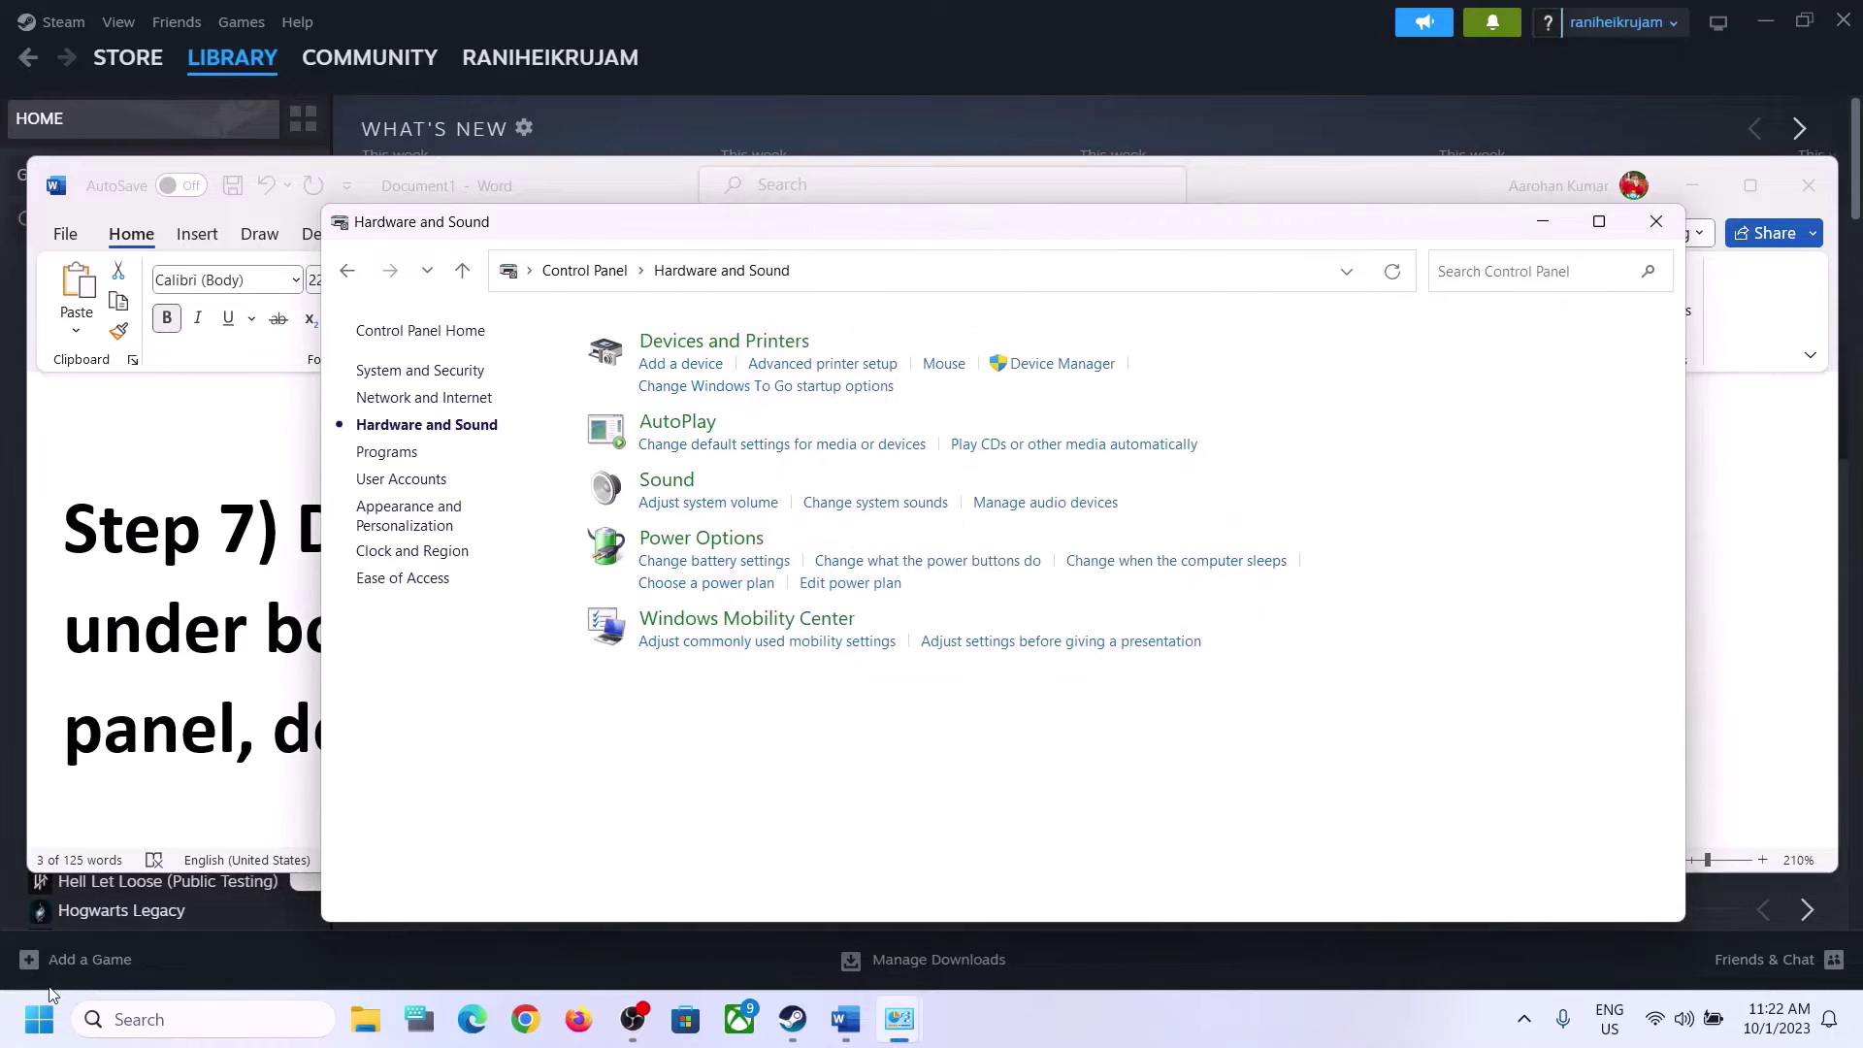
- Open Device Manager and expand the Sound, video and game controllers category
right_click(49, 1034)
click(111, 482)
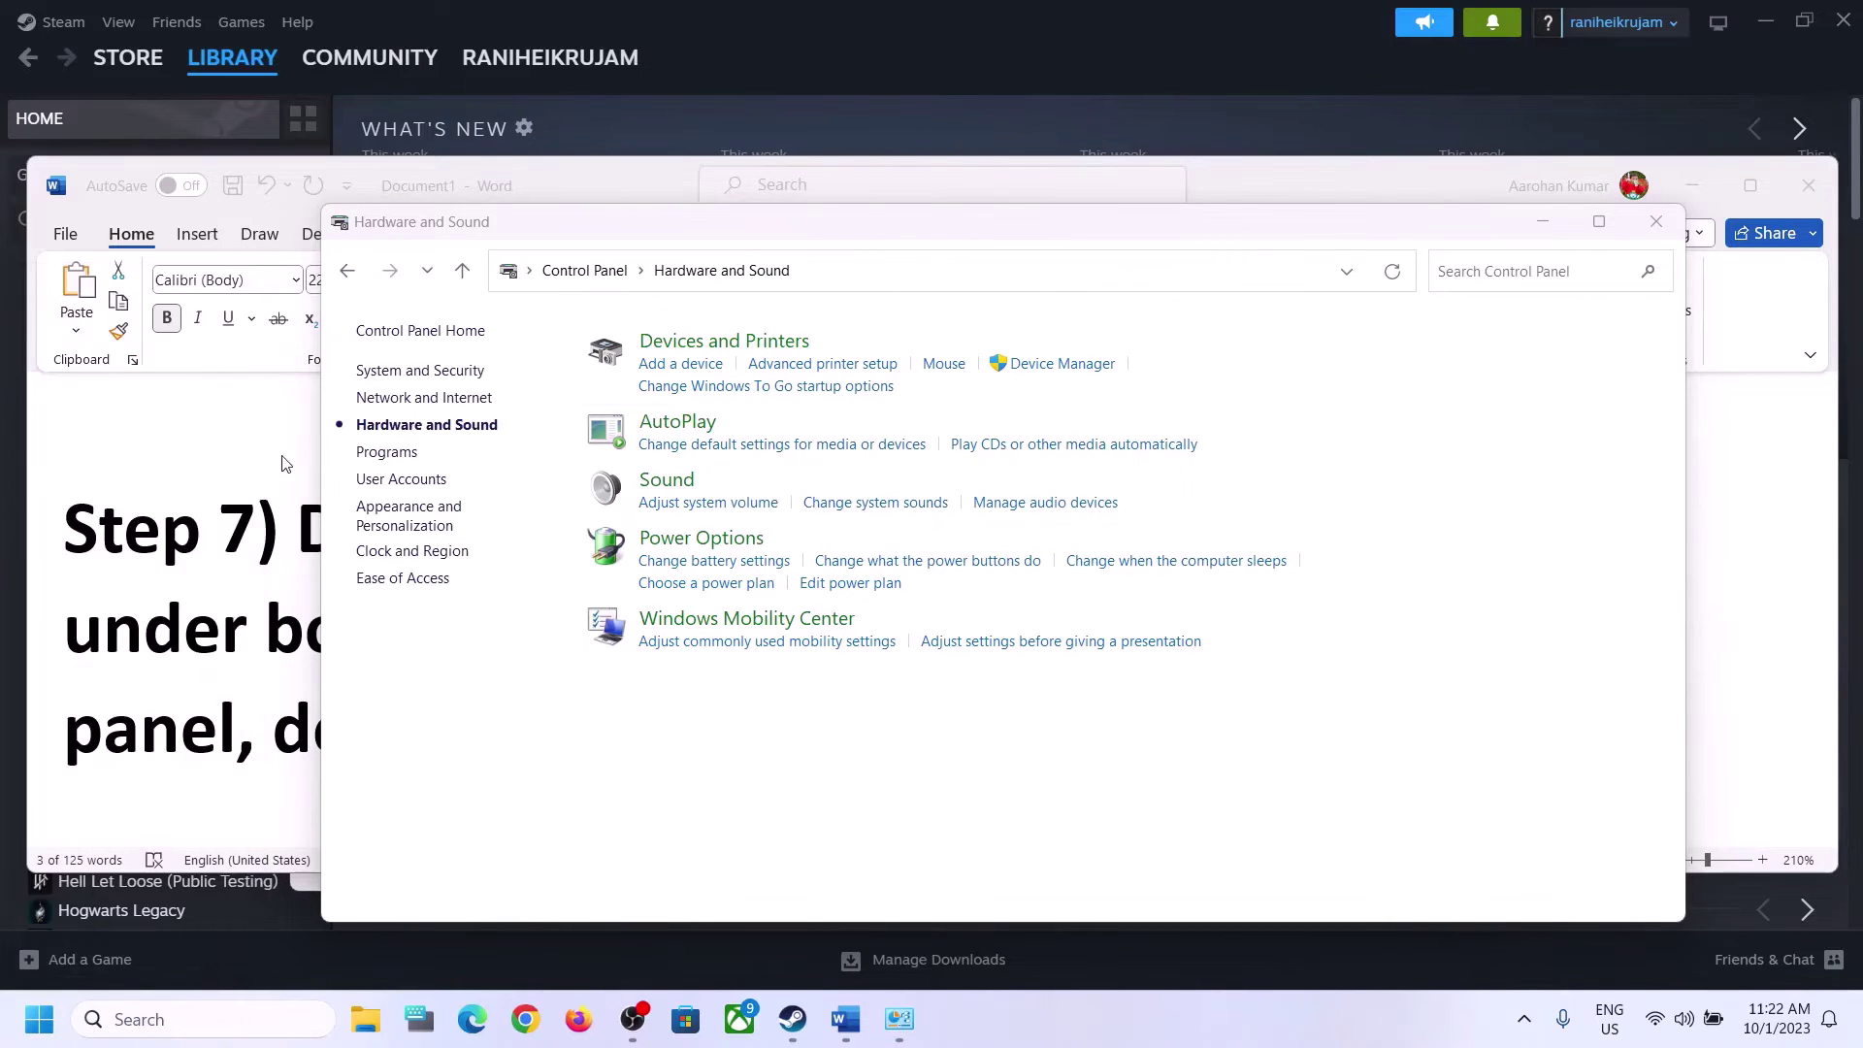
drag(740, 83, 1298, 157)
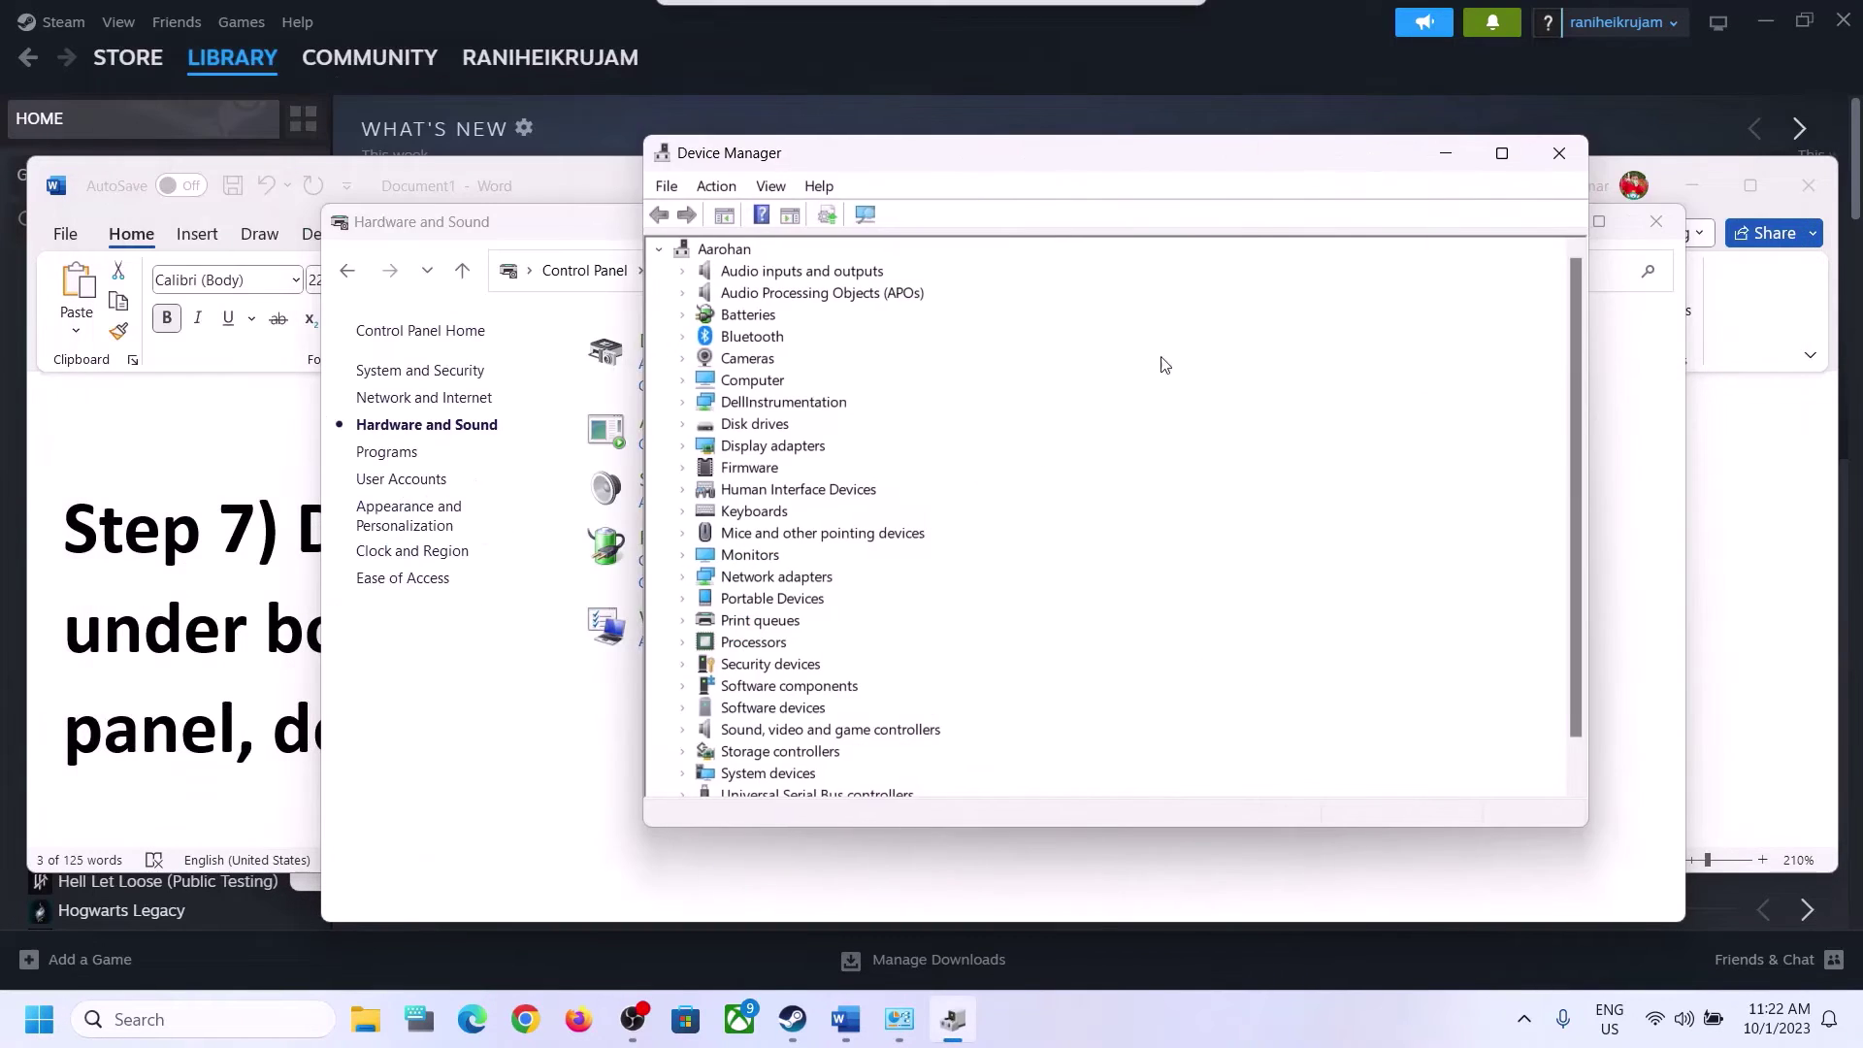
scroll(930, 637, down, 1)
click(830, 693)
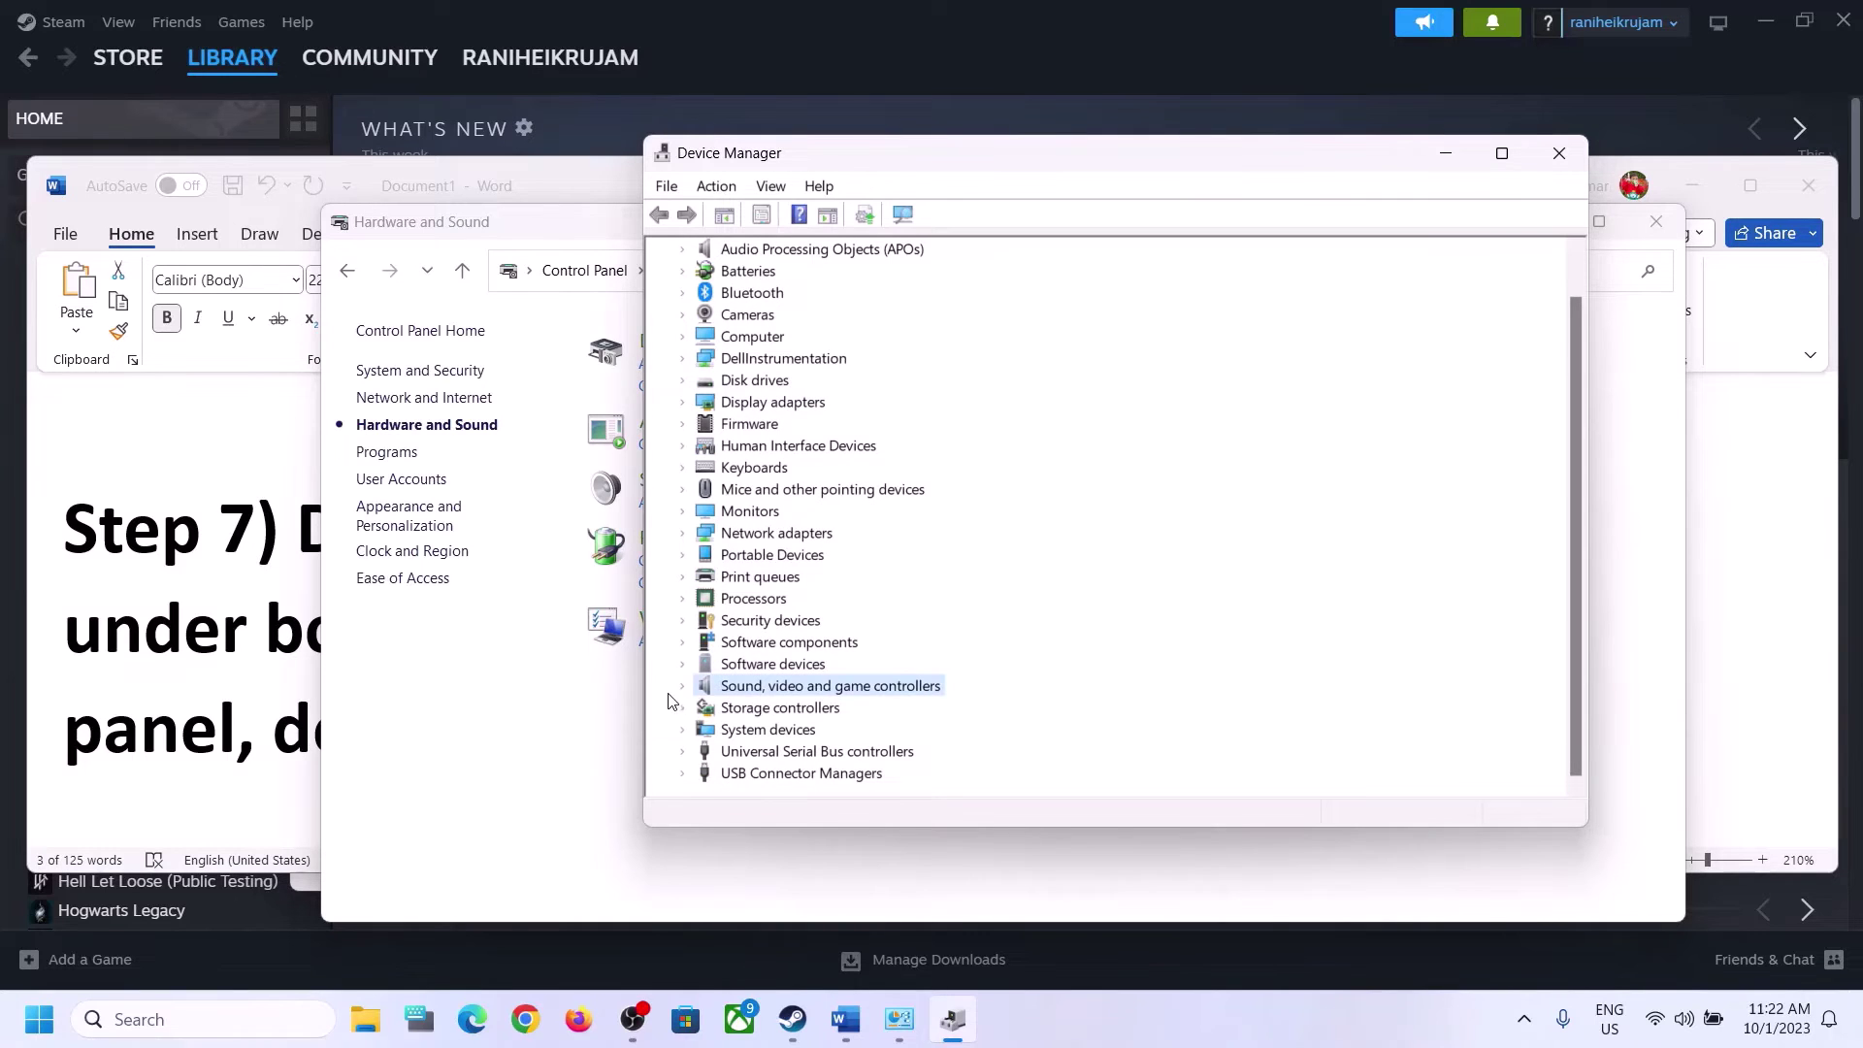
click(682, 687)
scroll(944, 691, down, 2)
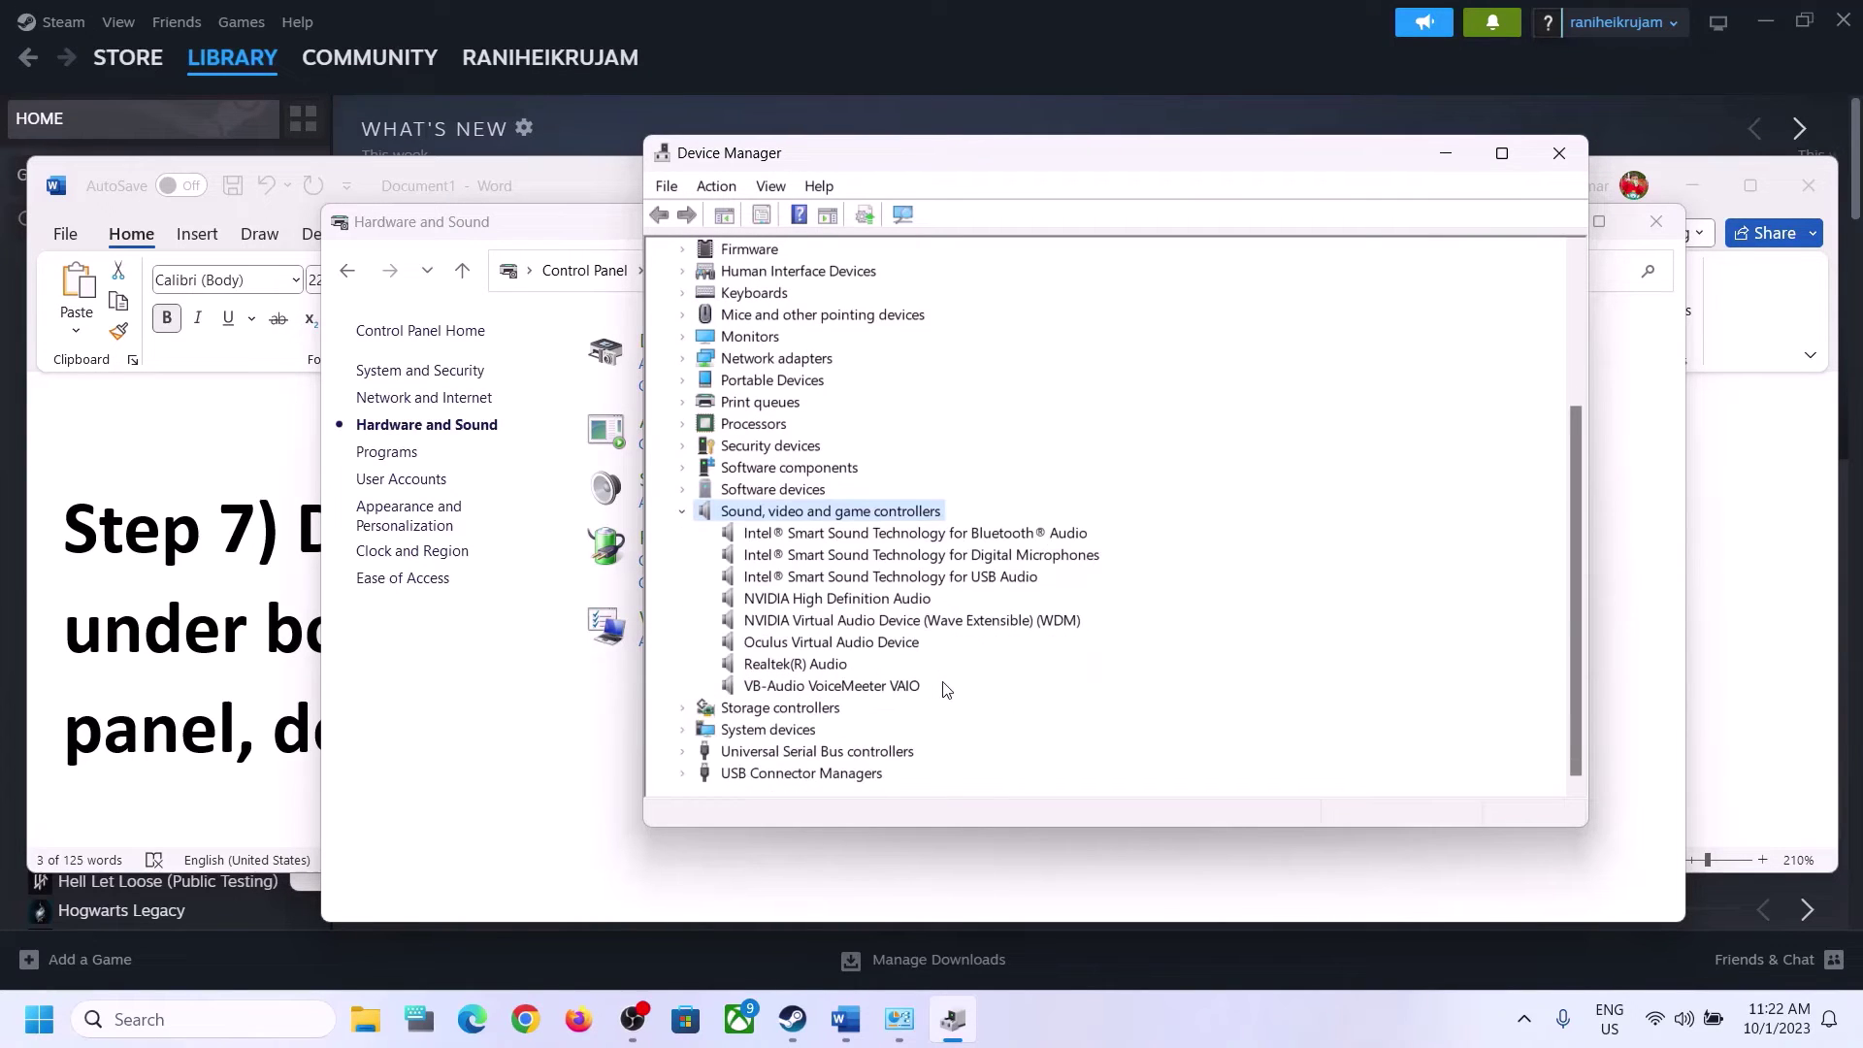
- Disable the VB-Audio VoiceMeeter VAIO and Oculus Virtual Audio Device entries under the sound controllers
click(788, 667)
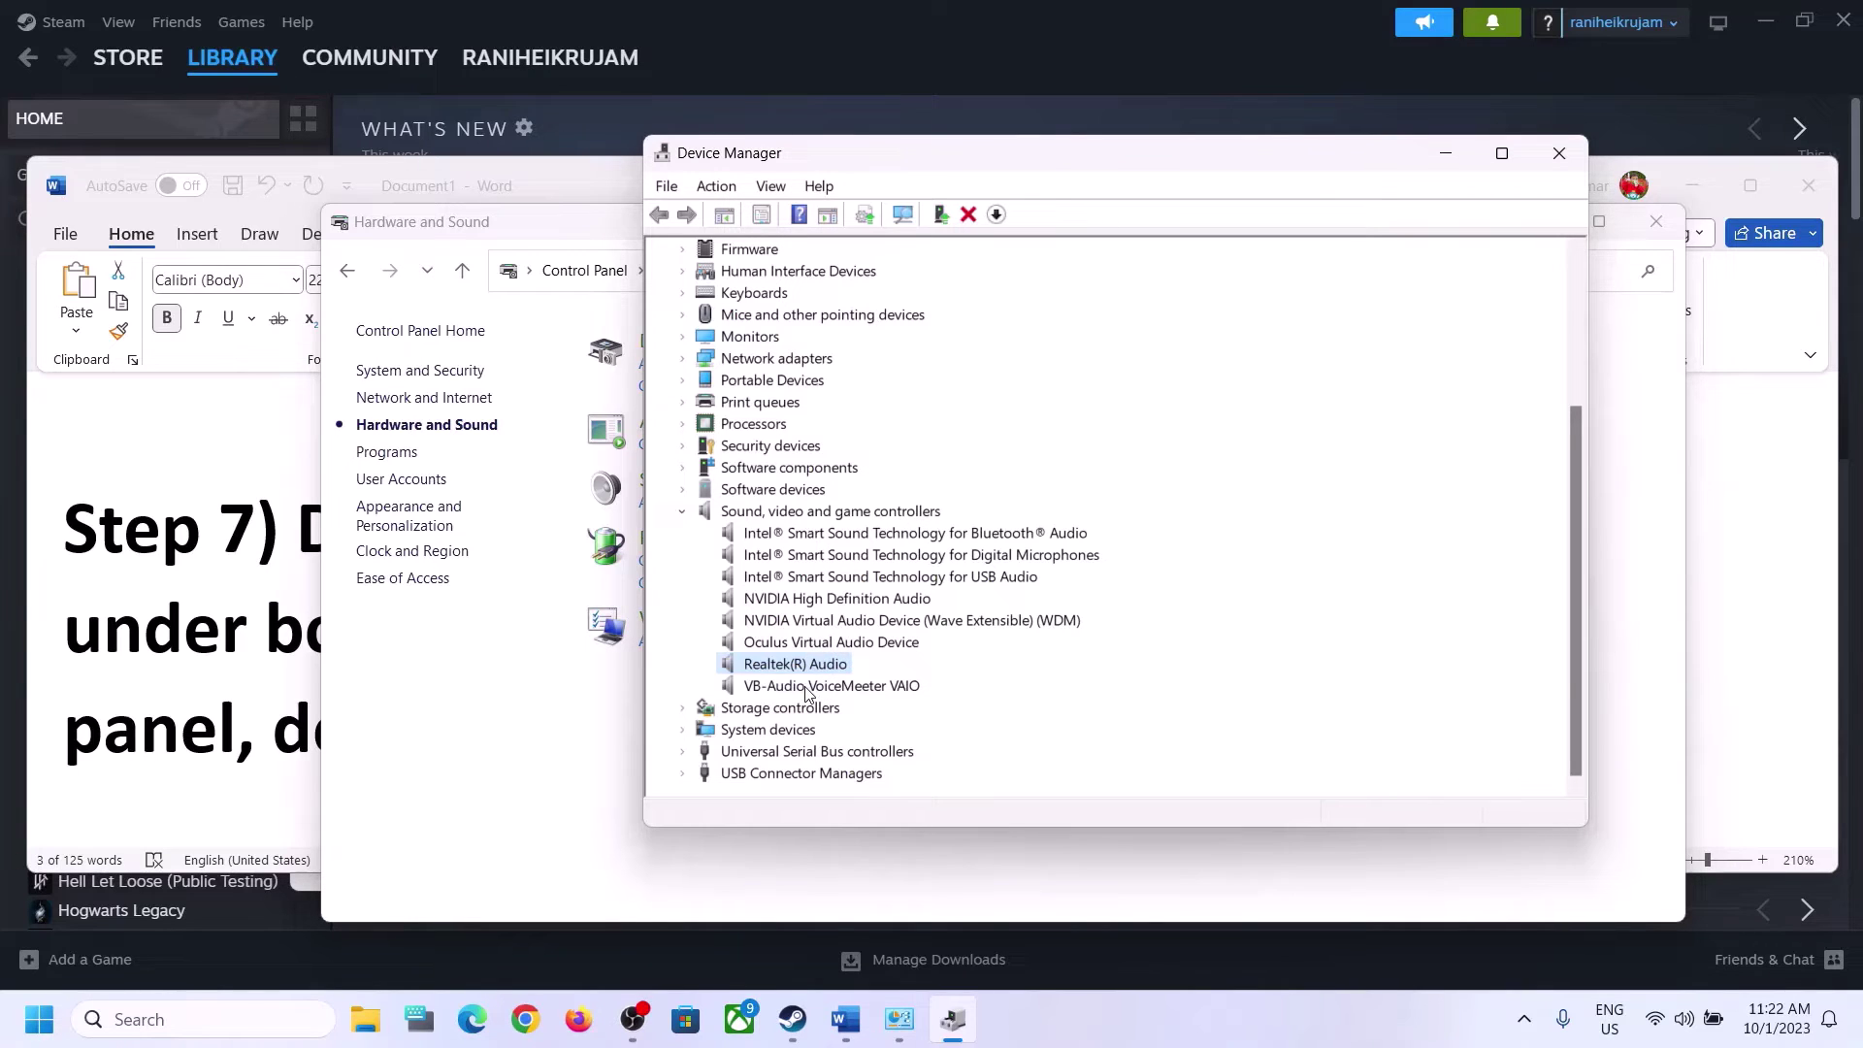
click(811, 691)
right_click(856, 697)
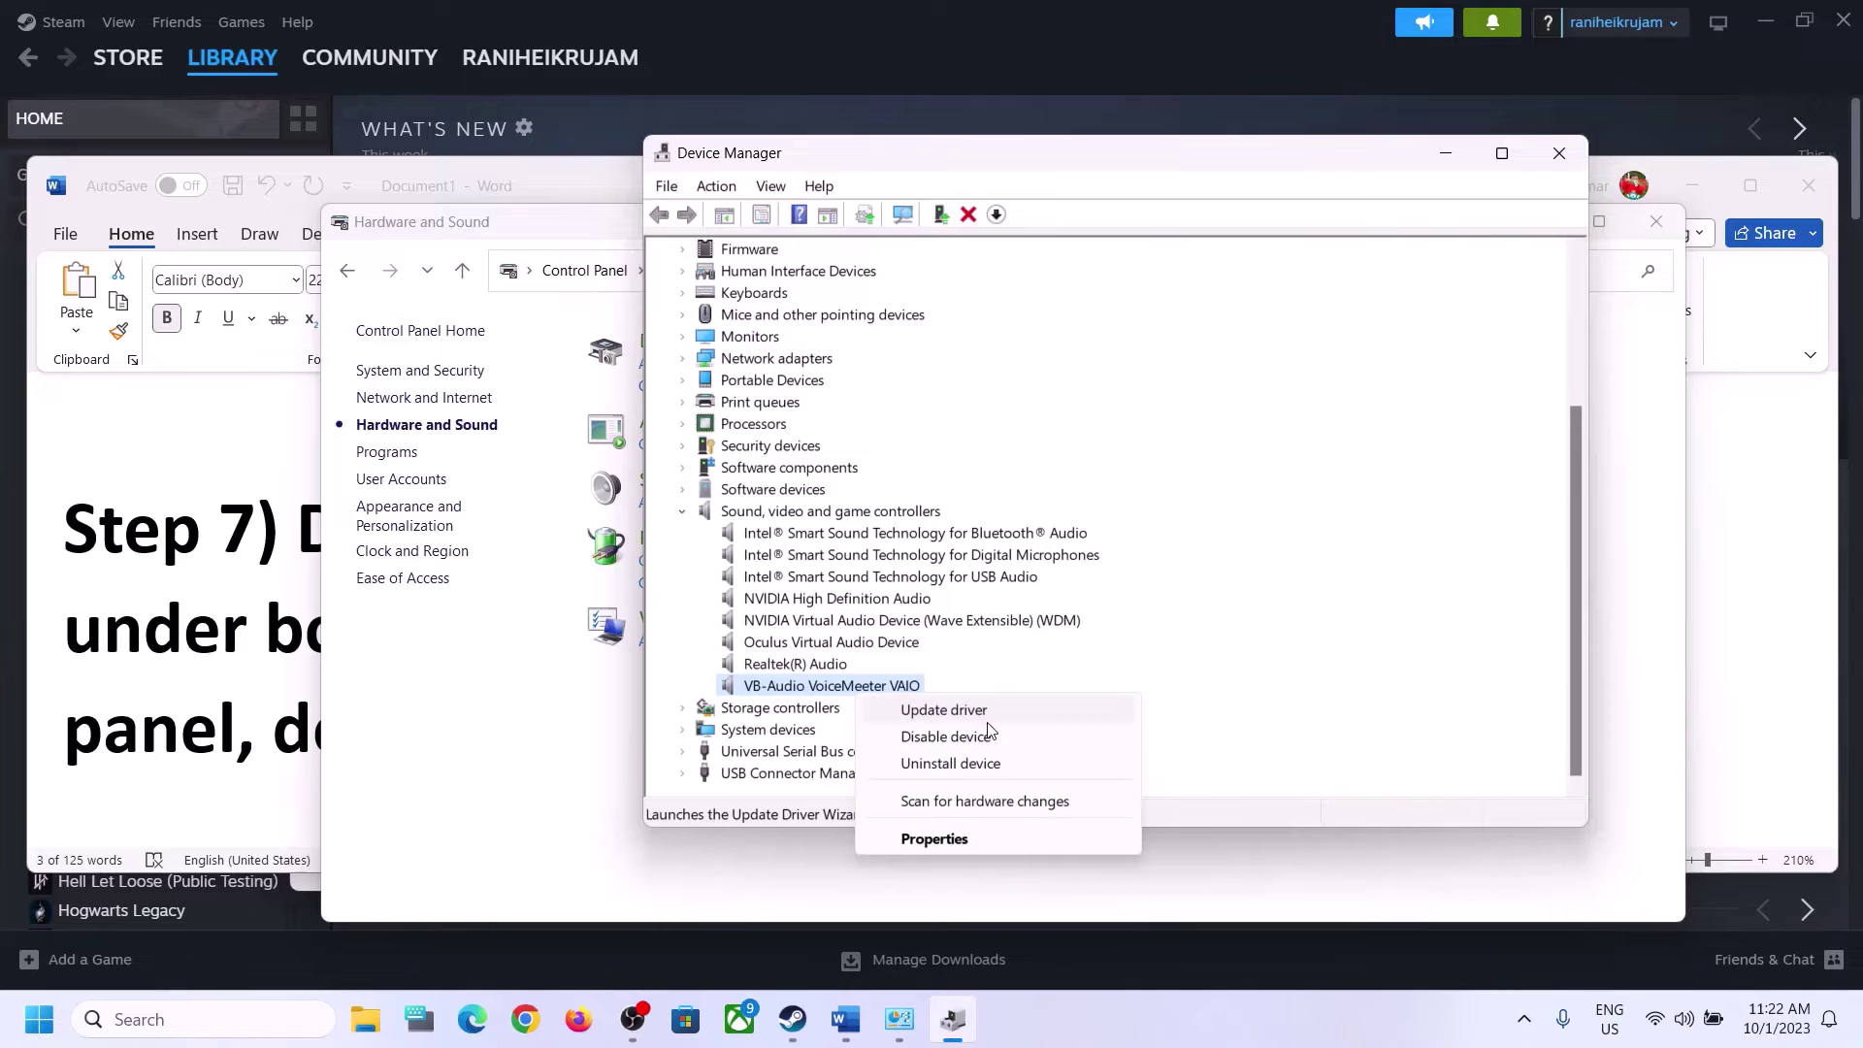
click(972, 743)
click(989, 539)
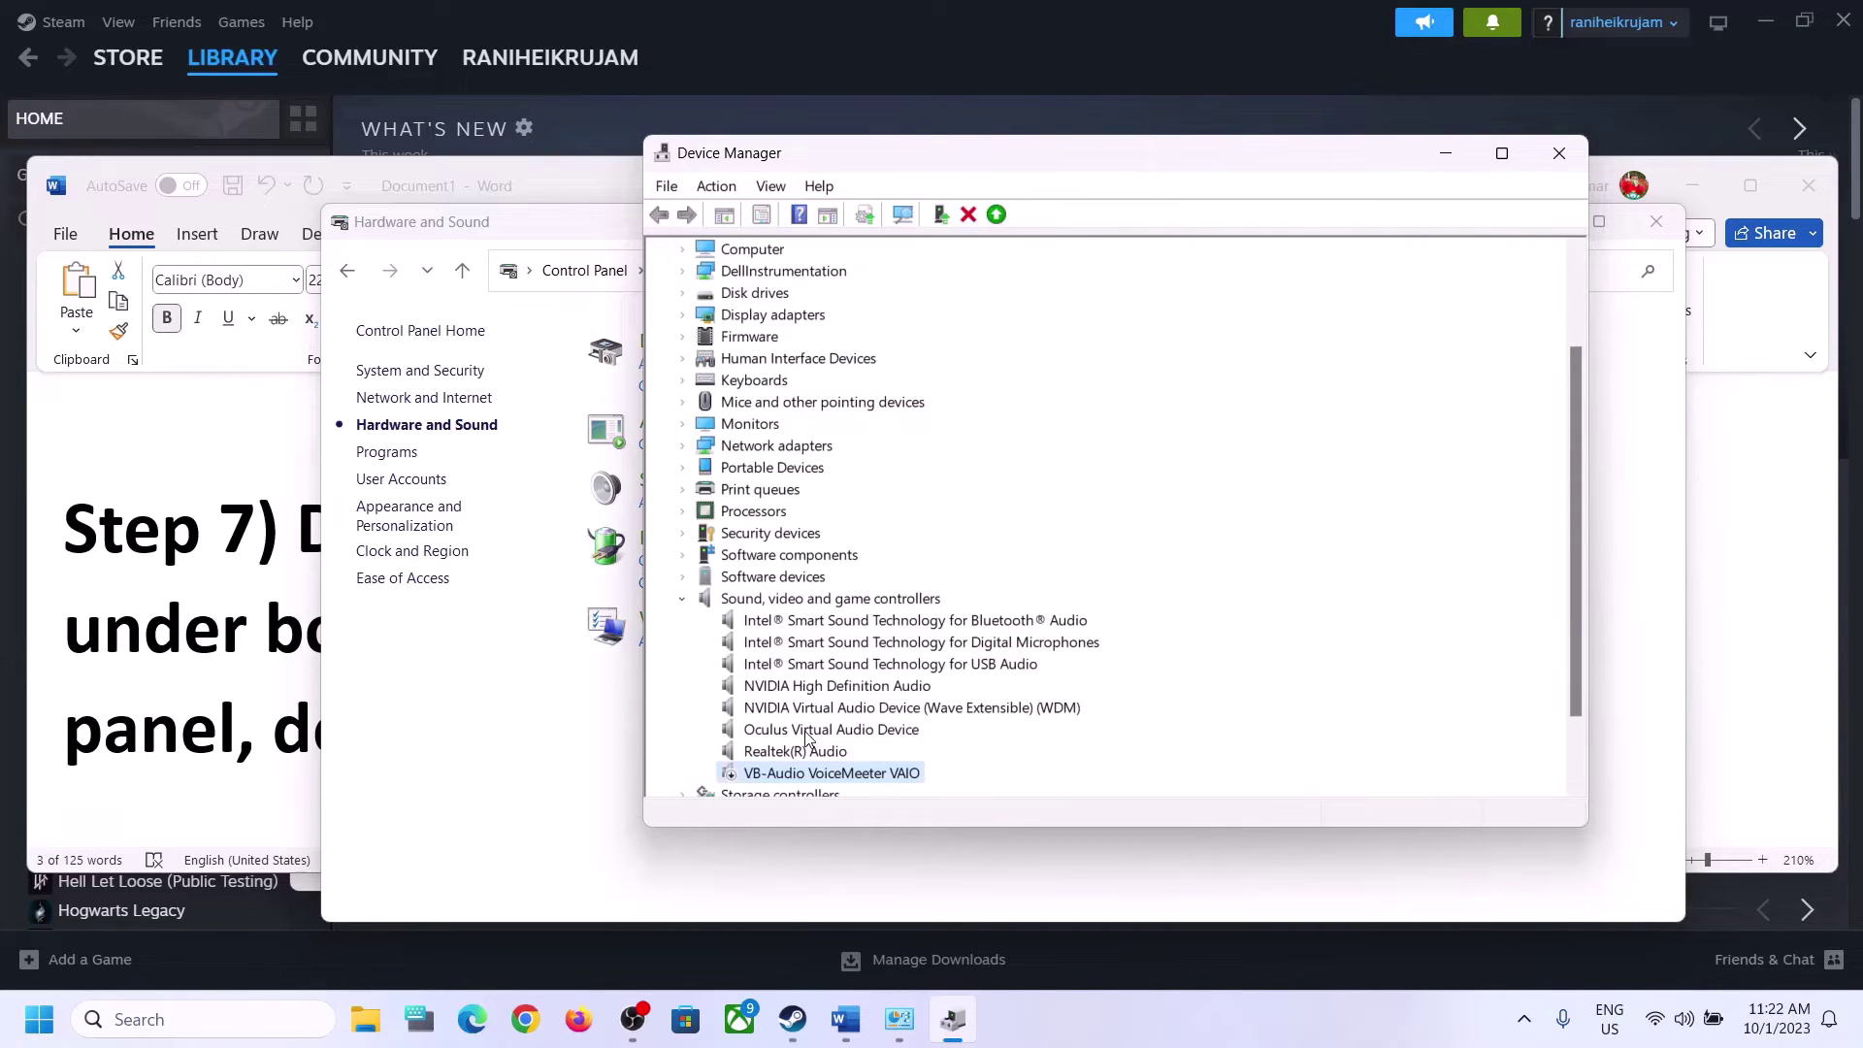
click(807, 738)
right_click(808, 740)
click(905, 780)
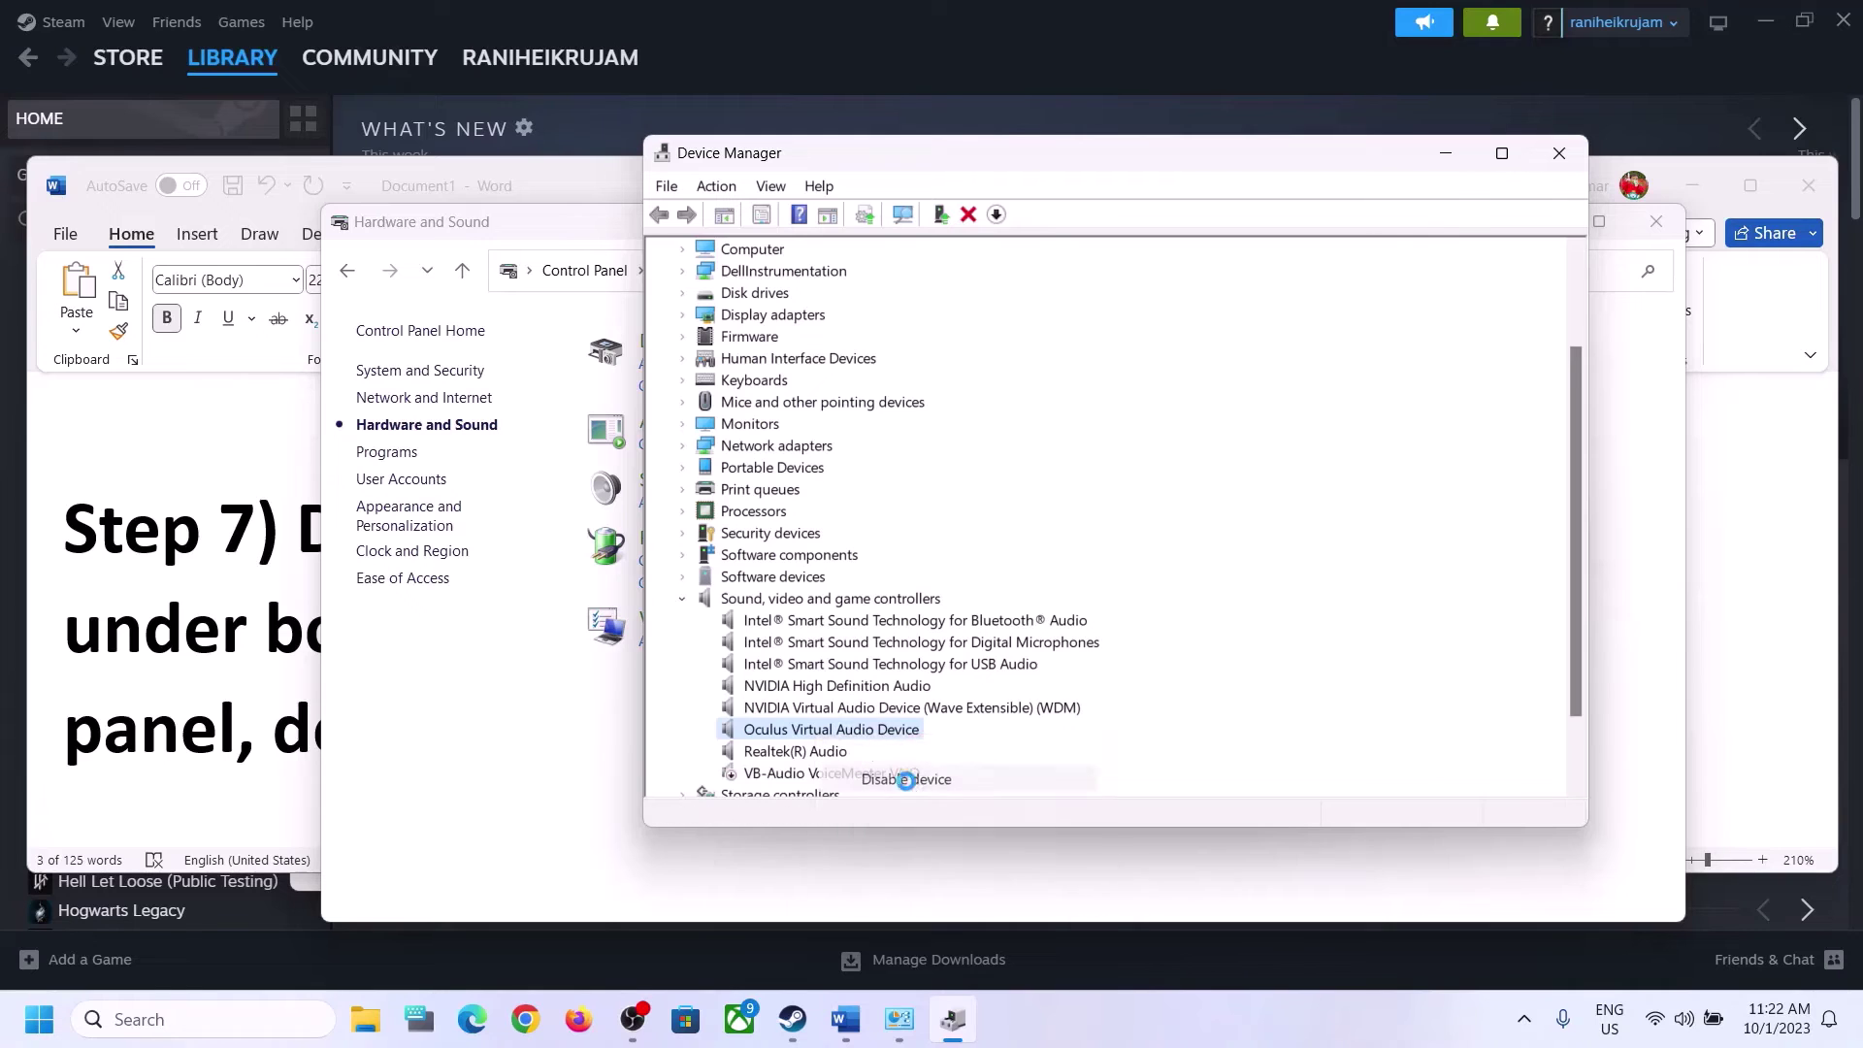
click(976, 546)
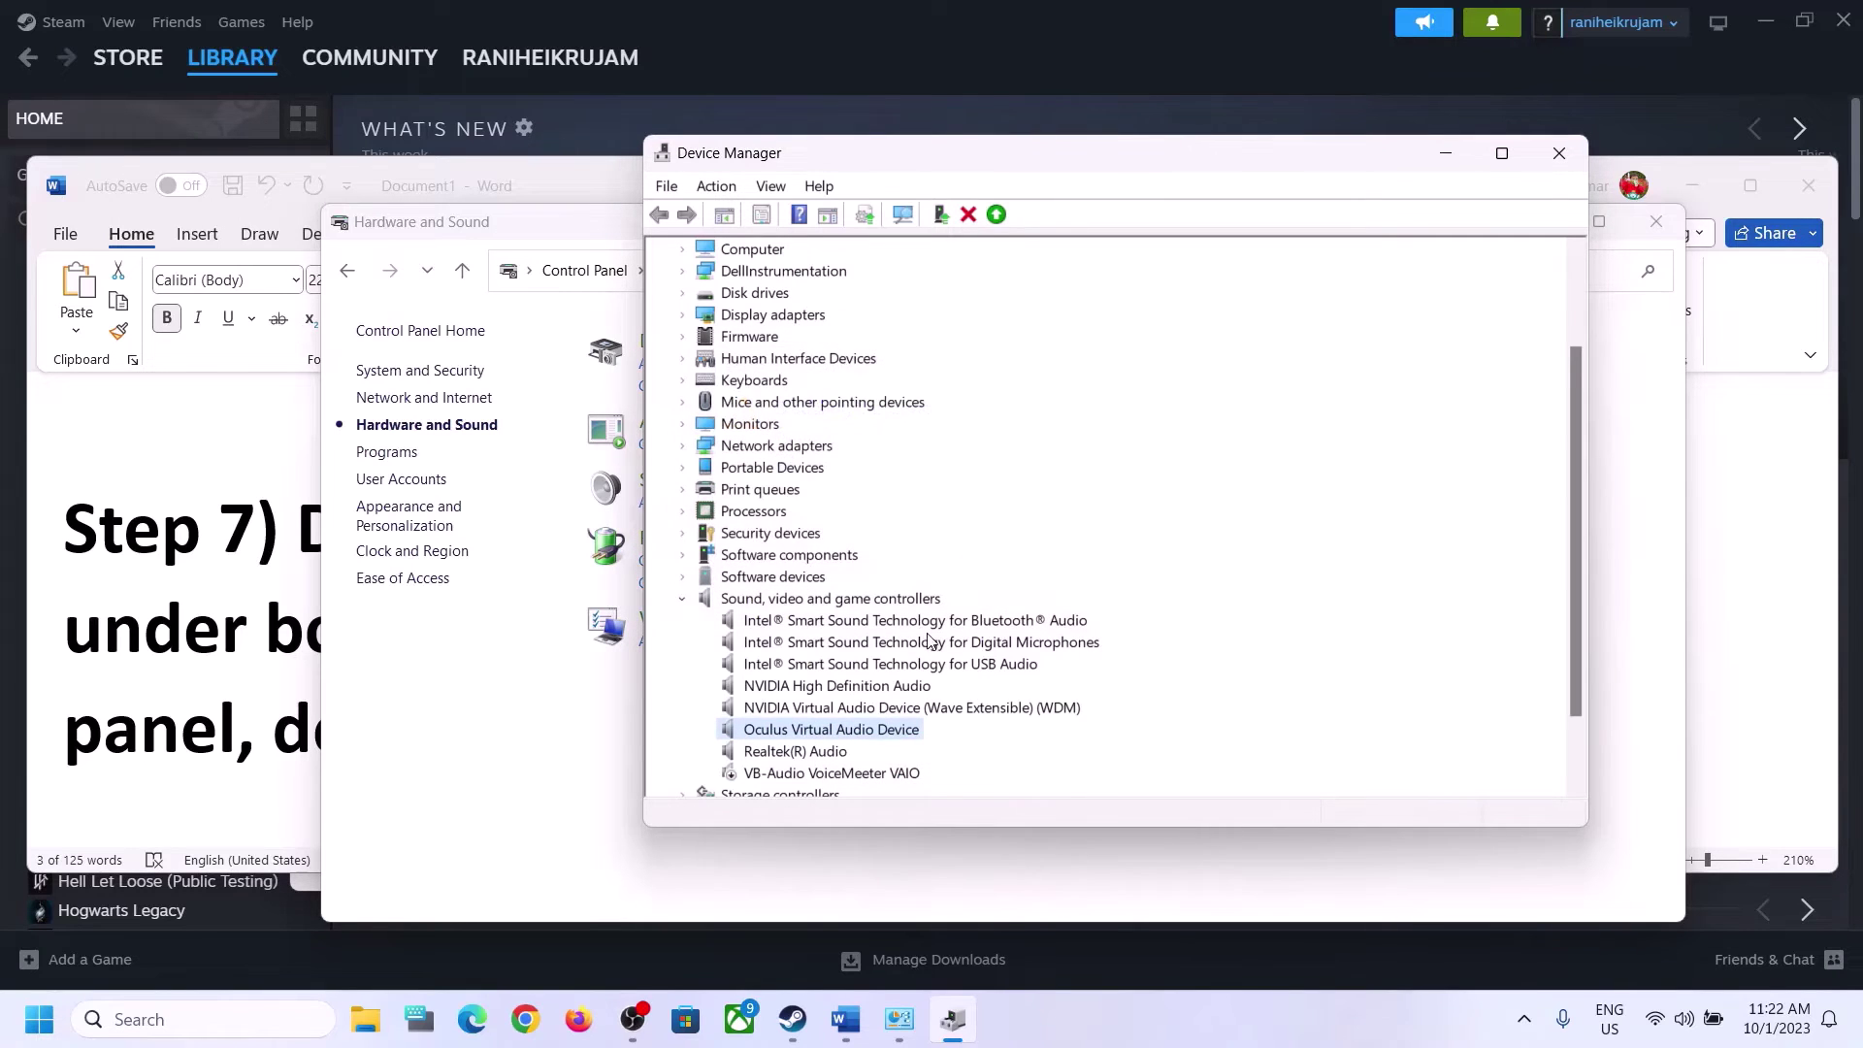
- Disable NVIDIA Virtual Audio Device (Wave Extensible) (WDM) and NVIDIA High Definition Audio under the sound controllers
click(844, 621)
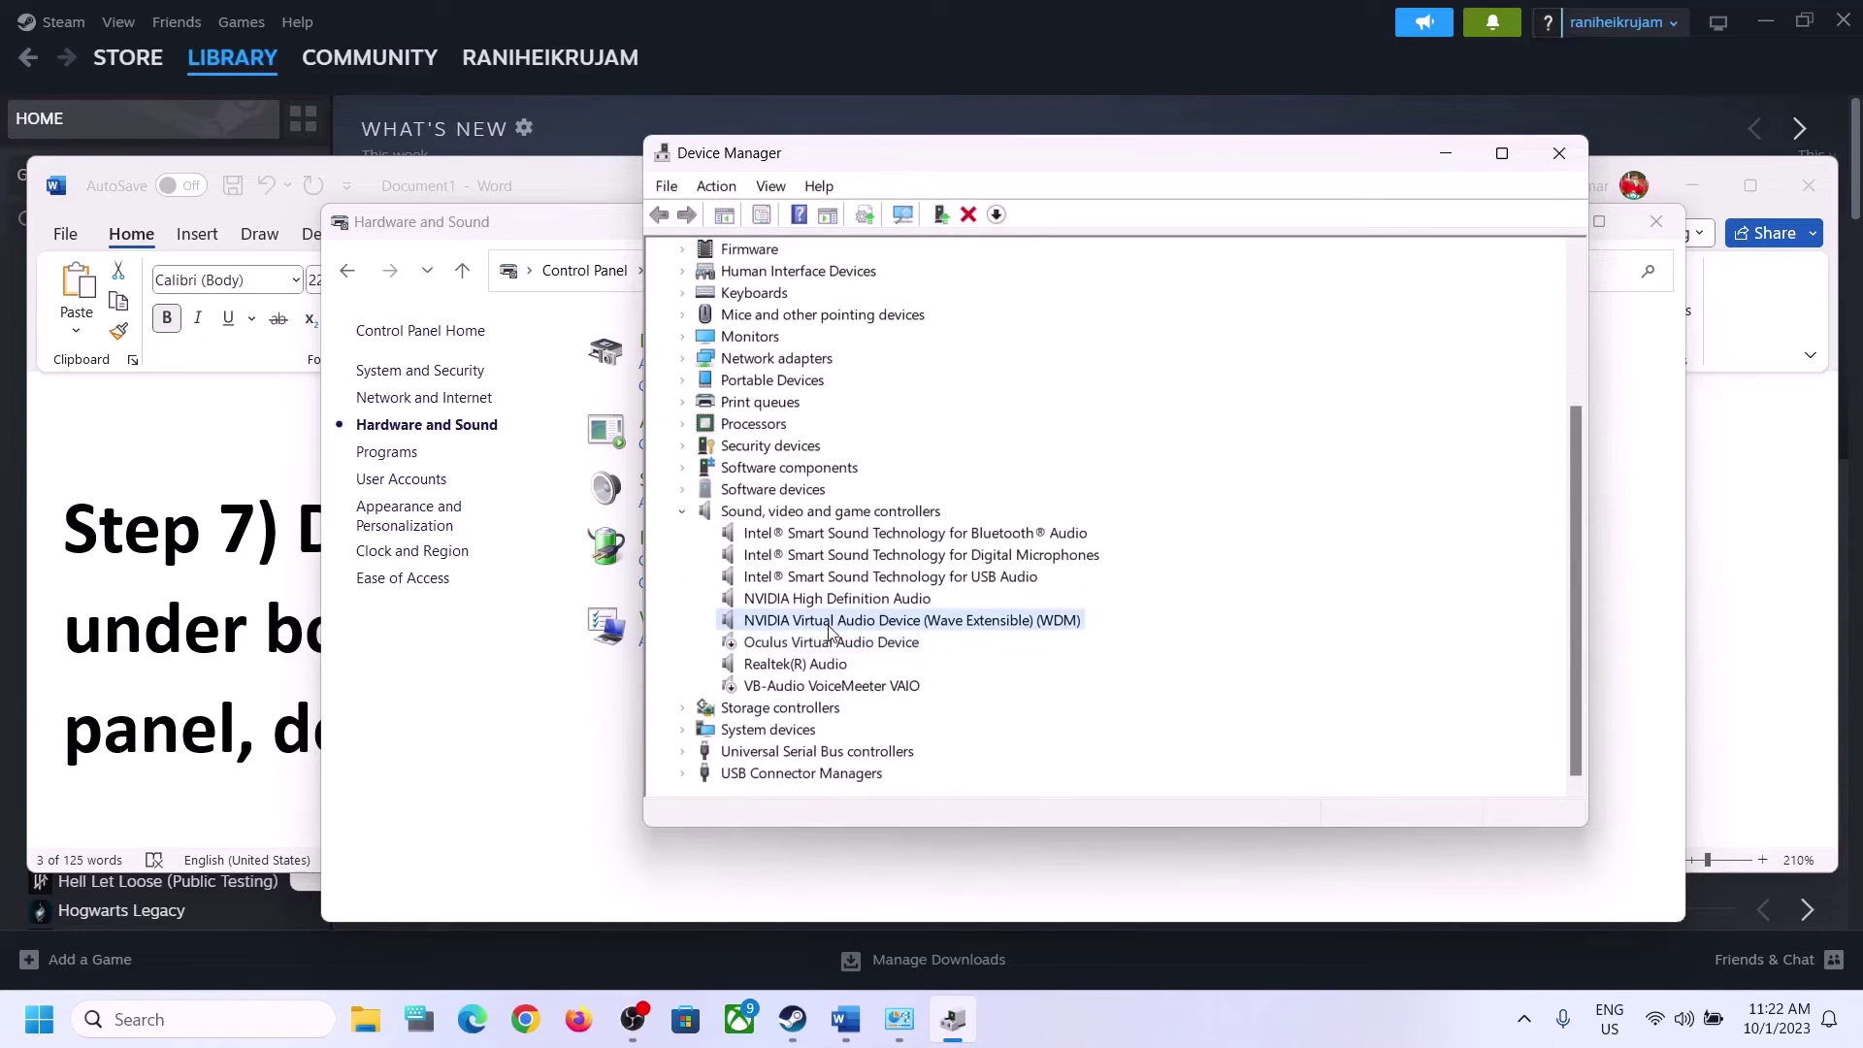
right_click(848, 622)
click(912, 668)
click(1000, 547)
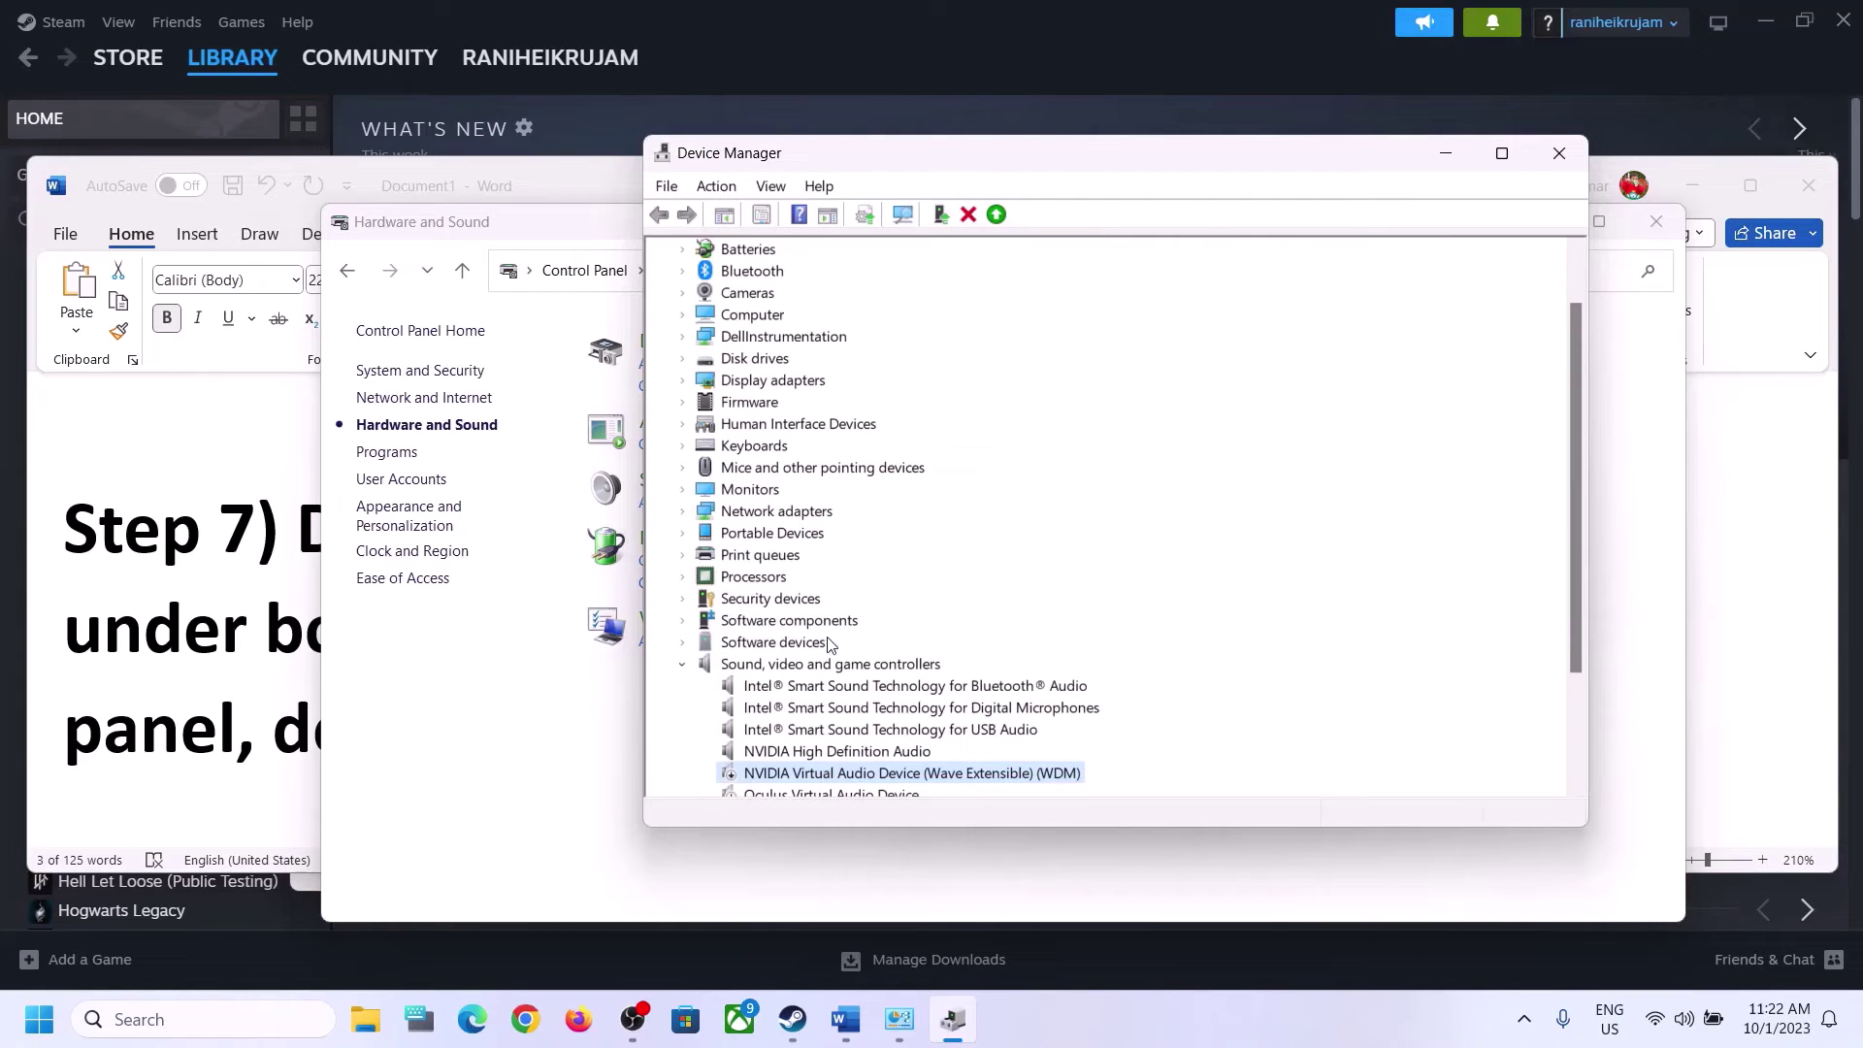
click(802, 752)
right_click(804, 750)
click(895, 789)
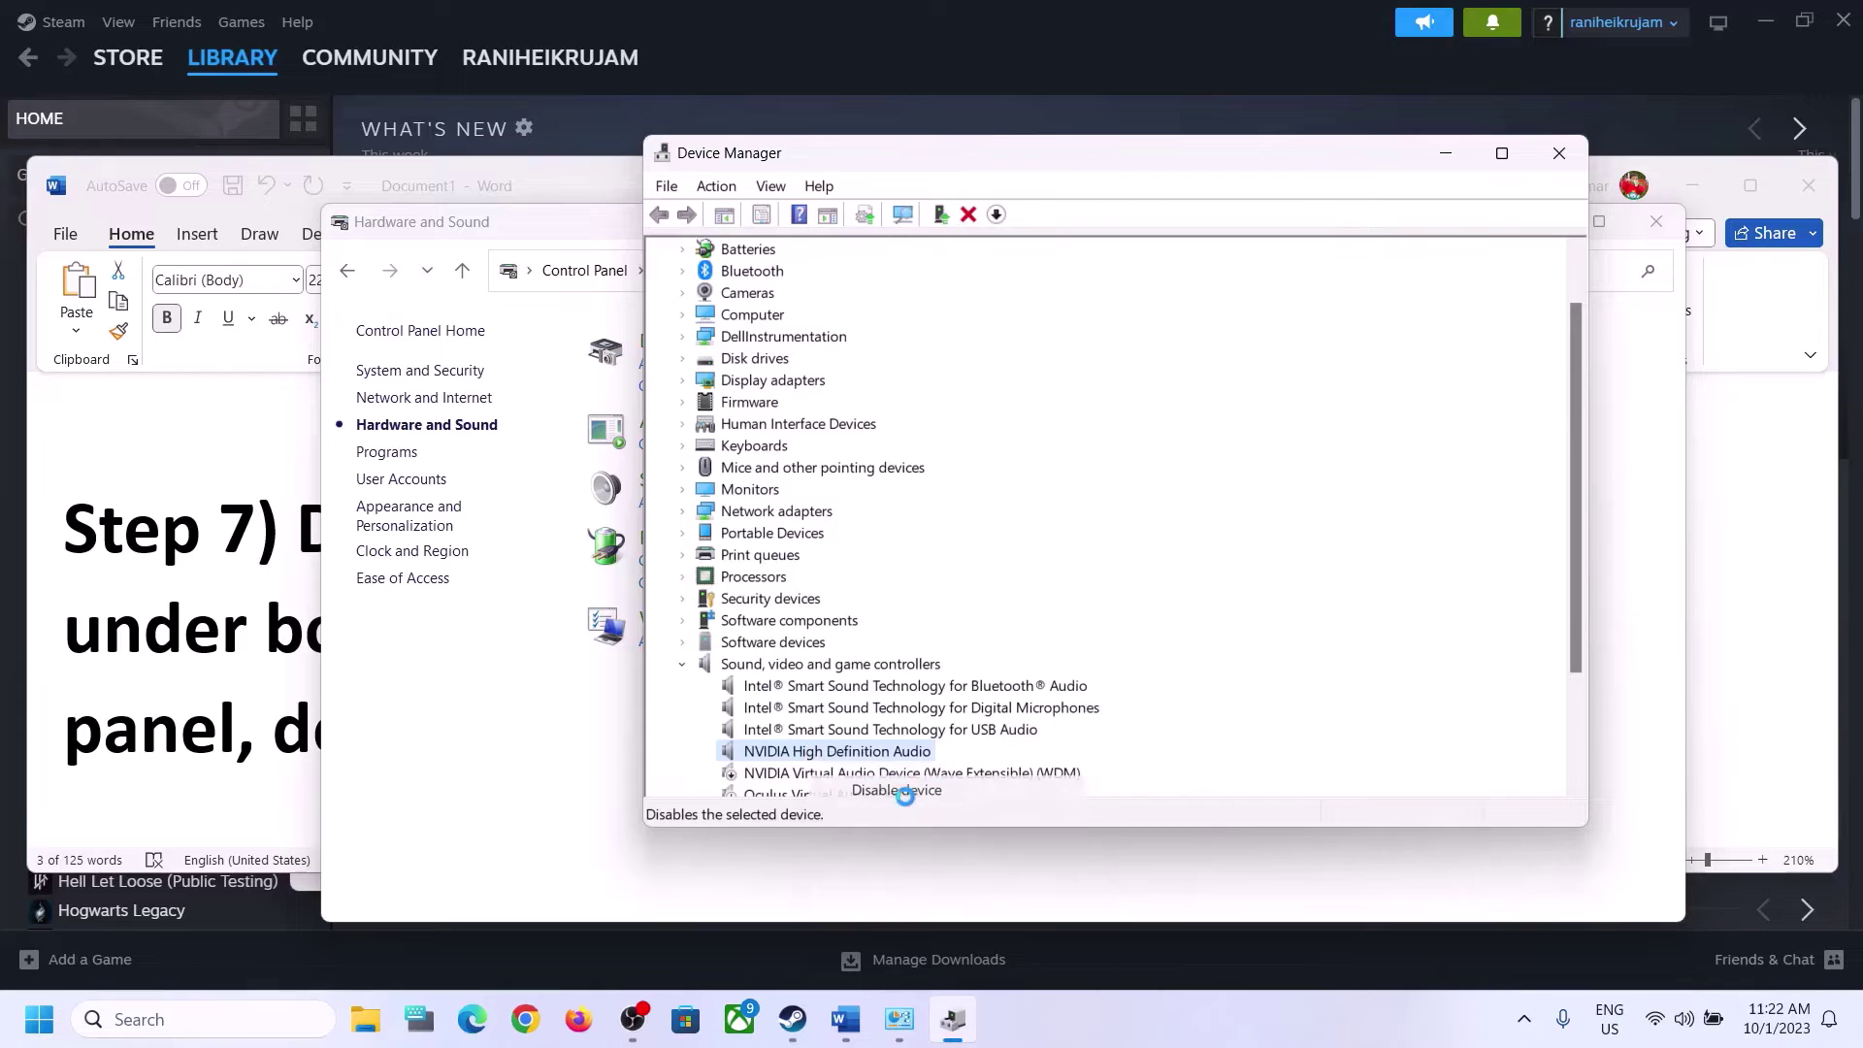
click(992, 540)
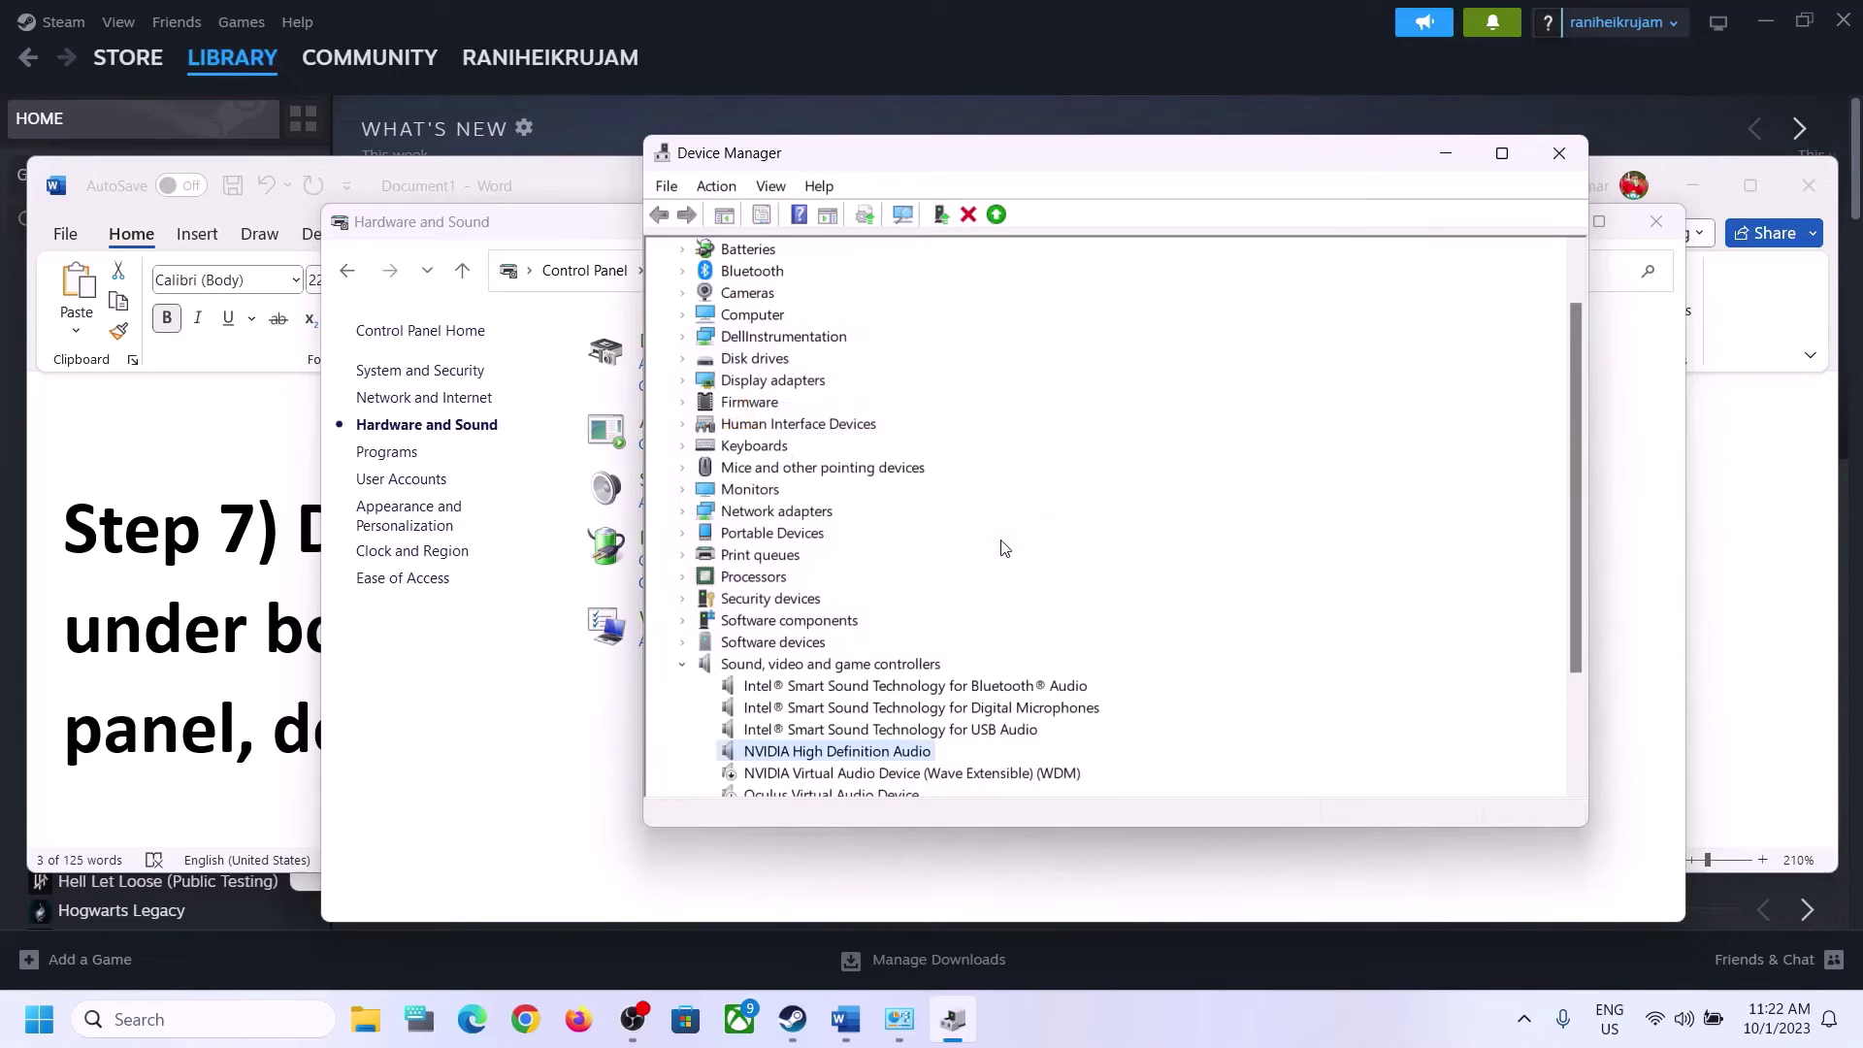
- Select Realtek(R) Audio, leave it enabled, and close Device Manager
scroll(971, 602, down, 3)
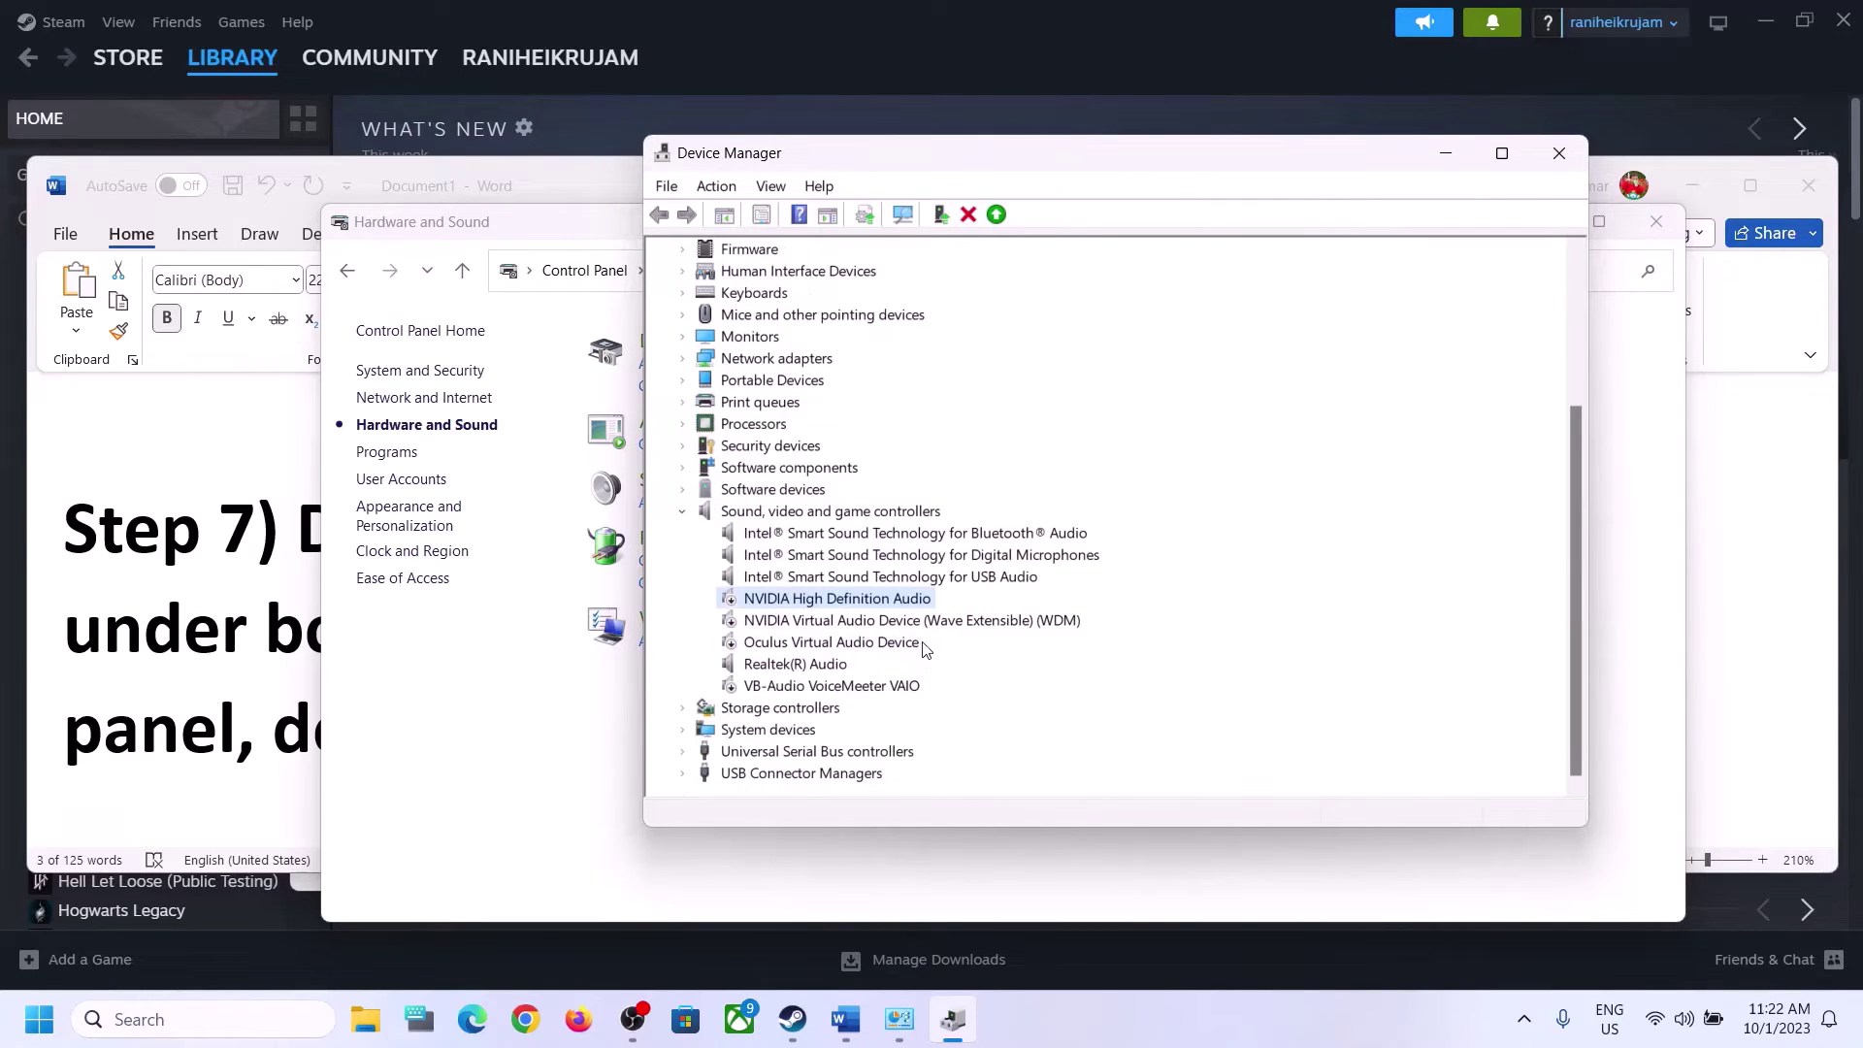
click(779, 666)
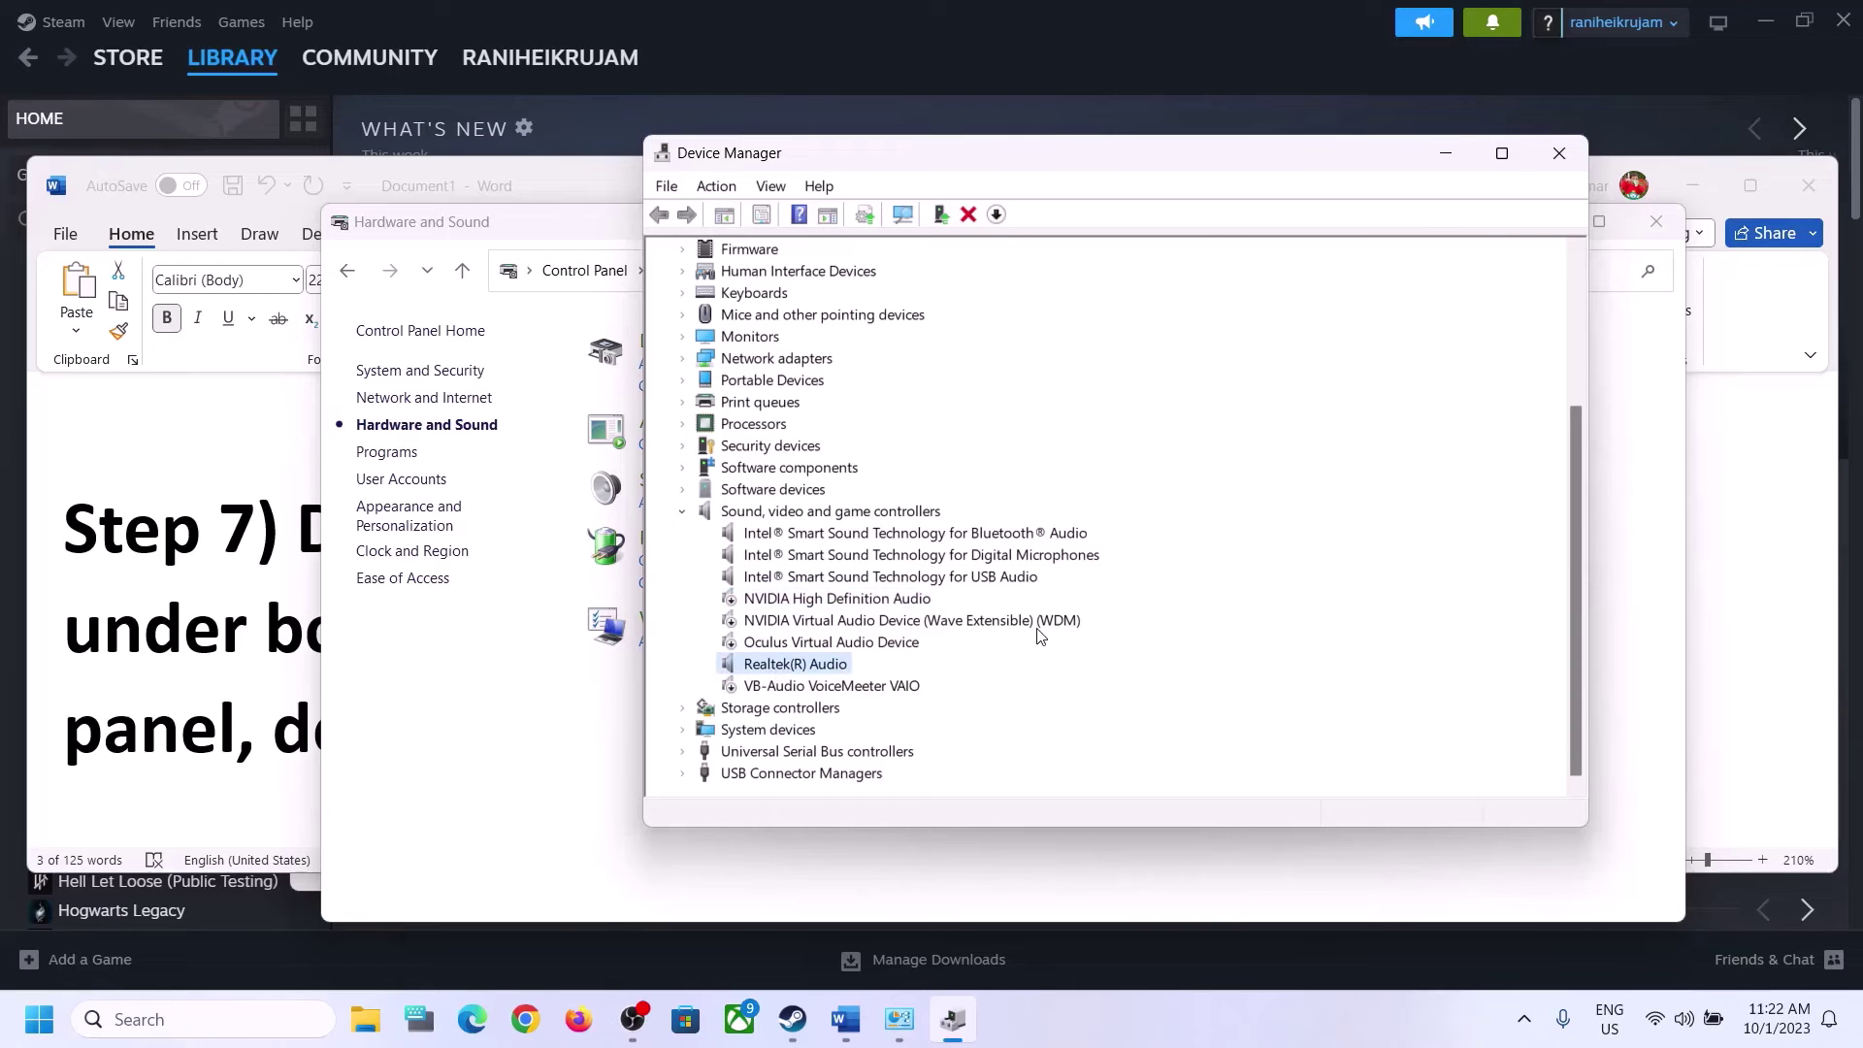
click(1558, 154)
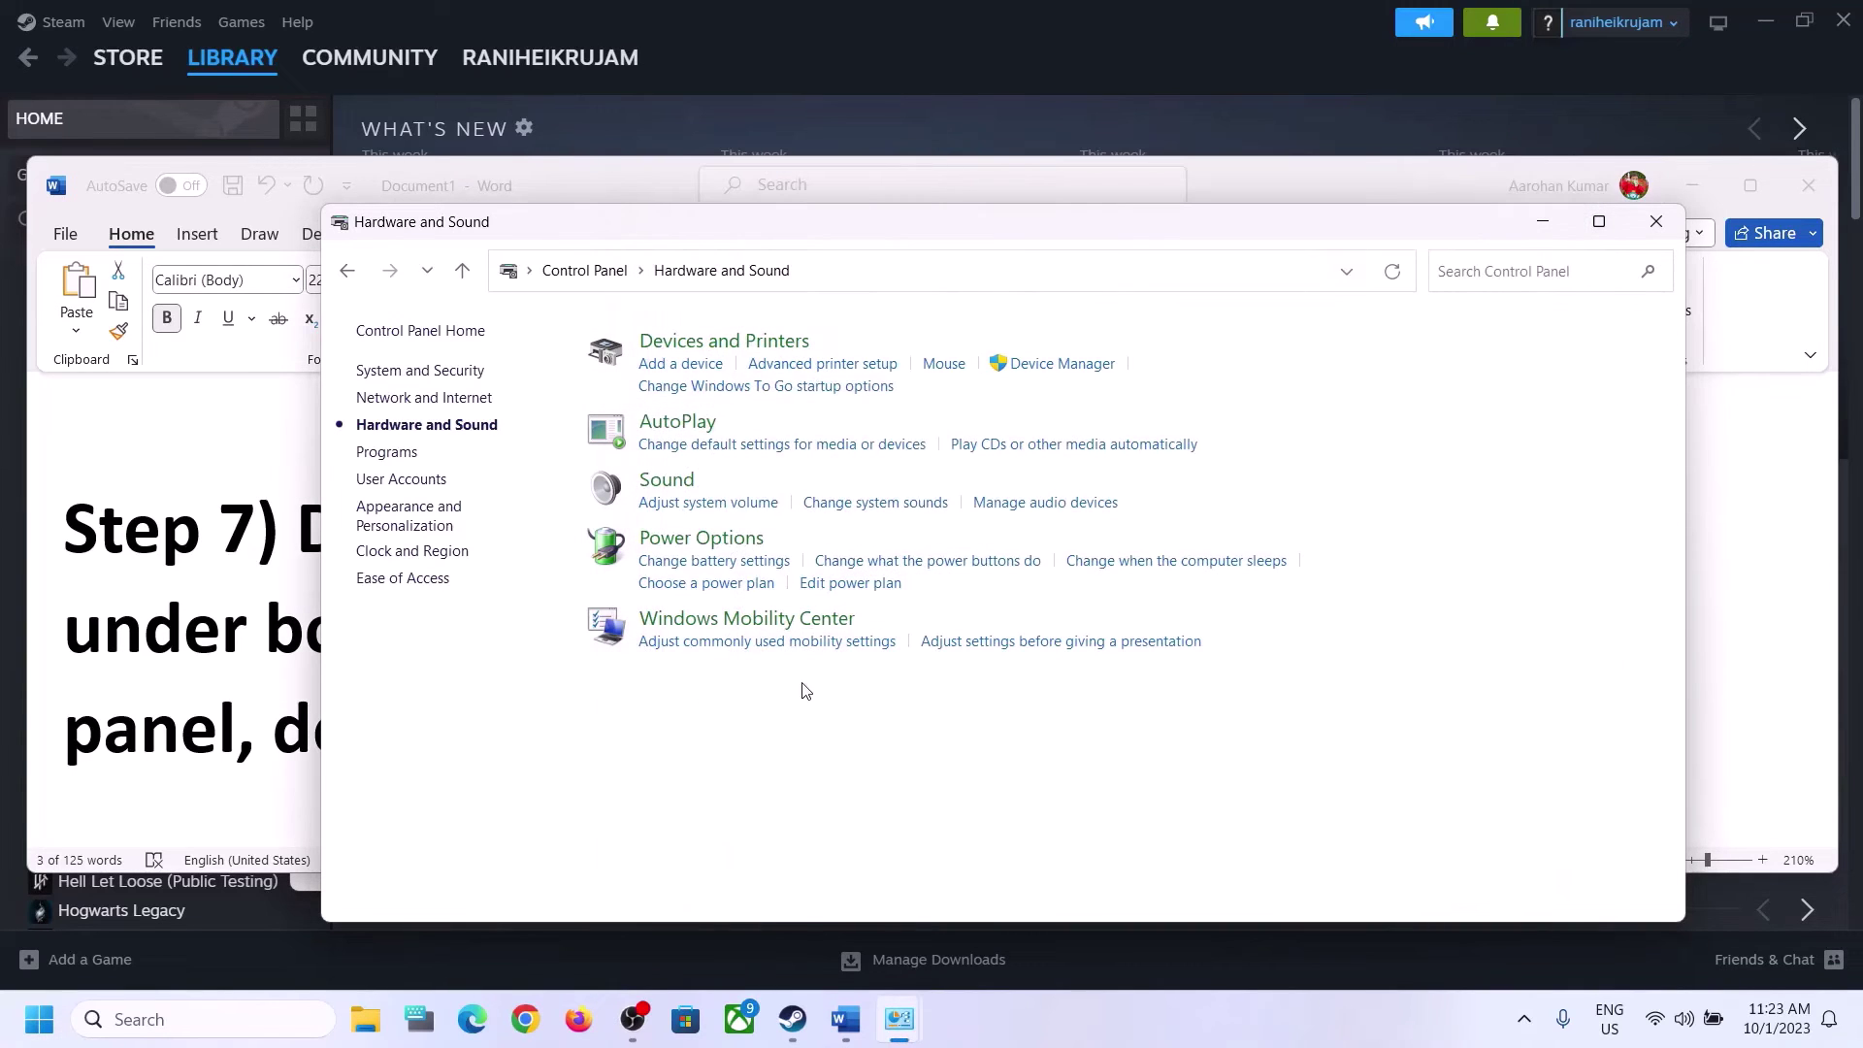
- Switch to the Word notes and copy the shell:::{A8A91A66-3A7D-4424-8D24-04E180695C7A} command under Step 8
key(alt+Tab)
scroll(906, 653, down, 2)
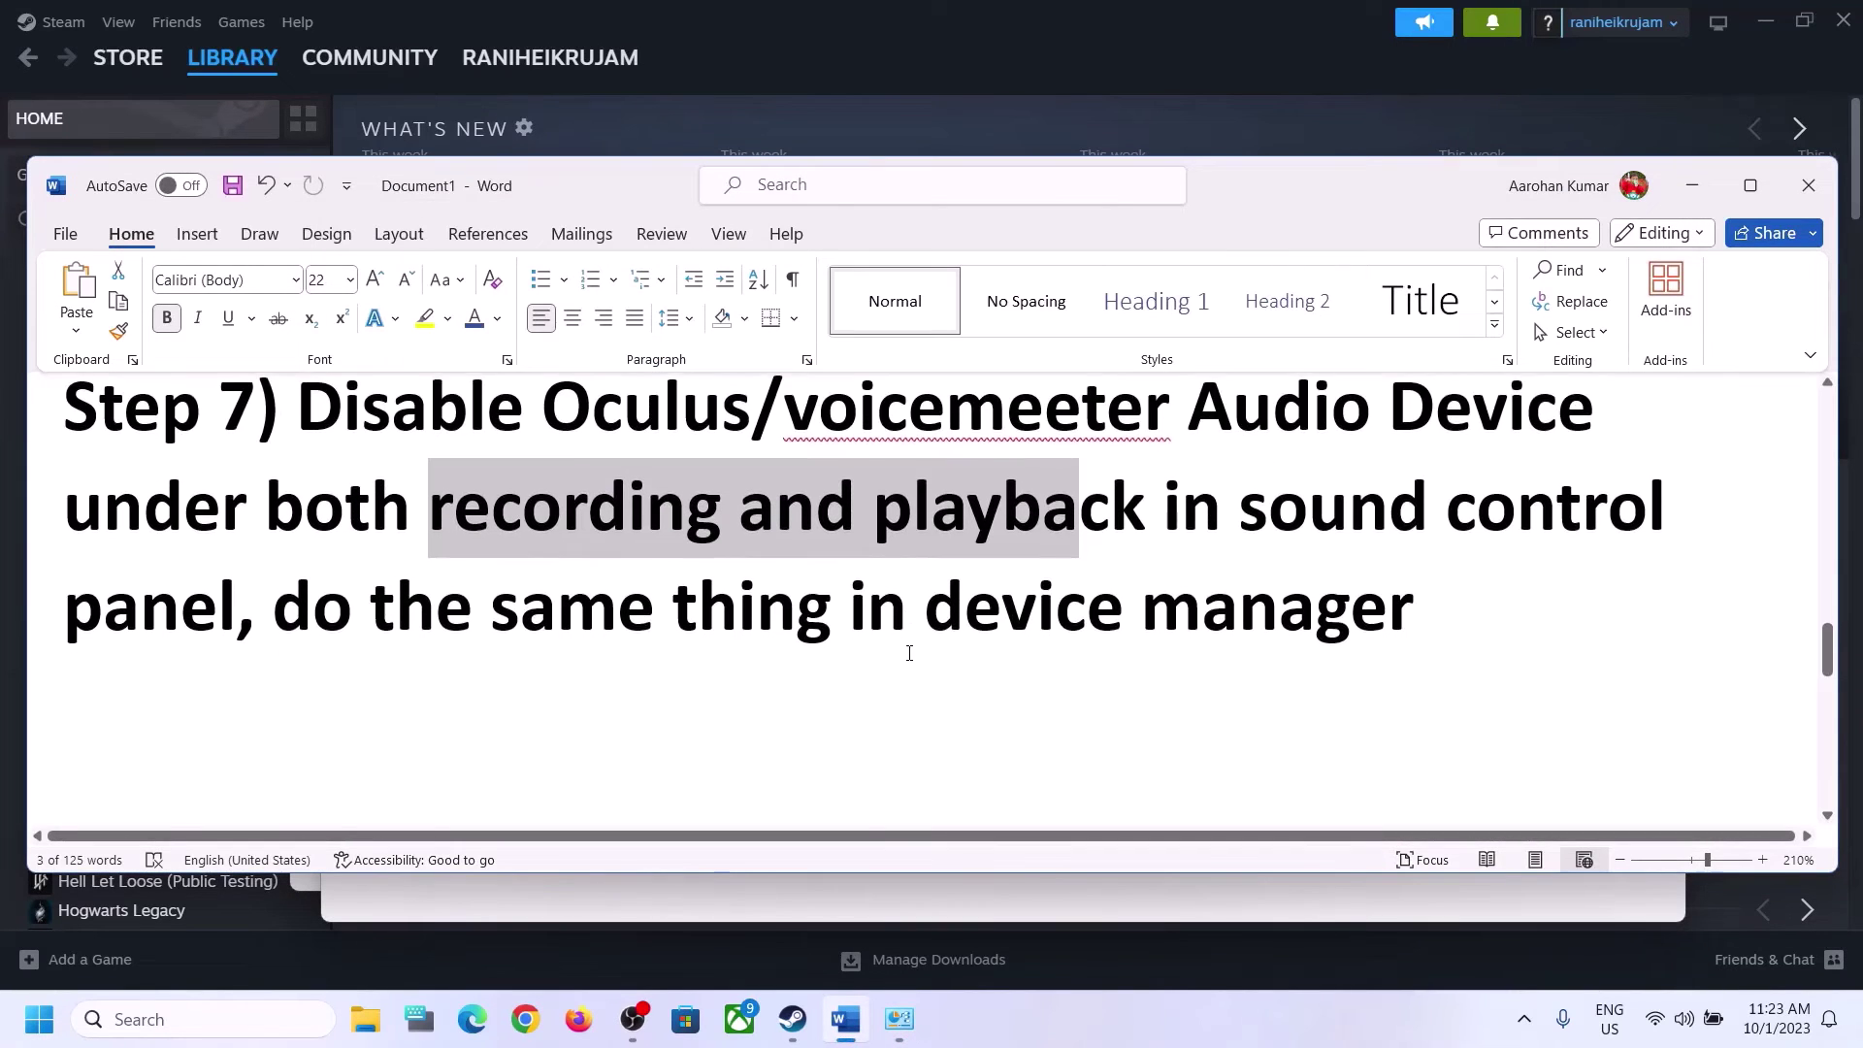
scroll(723, 689, down, 3)
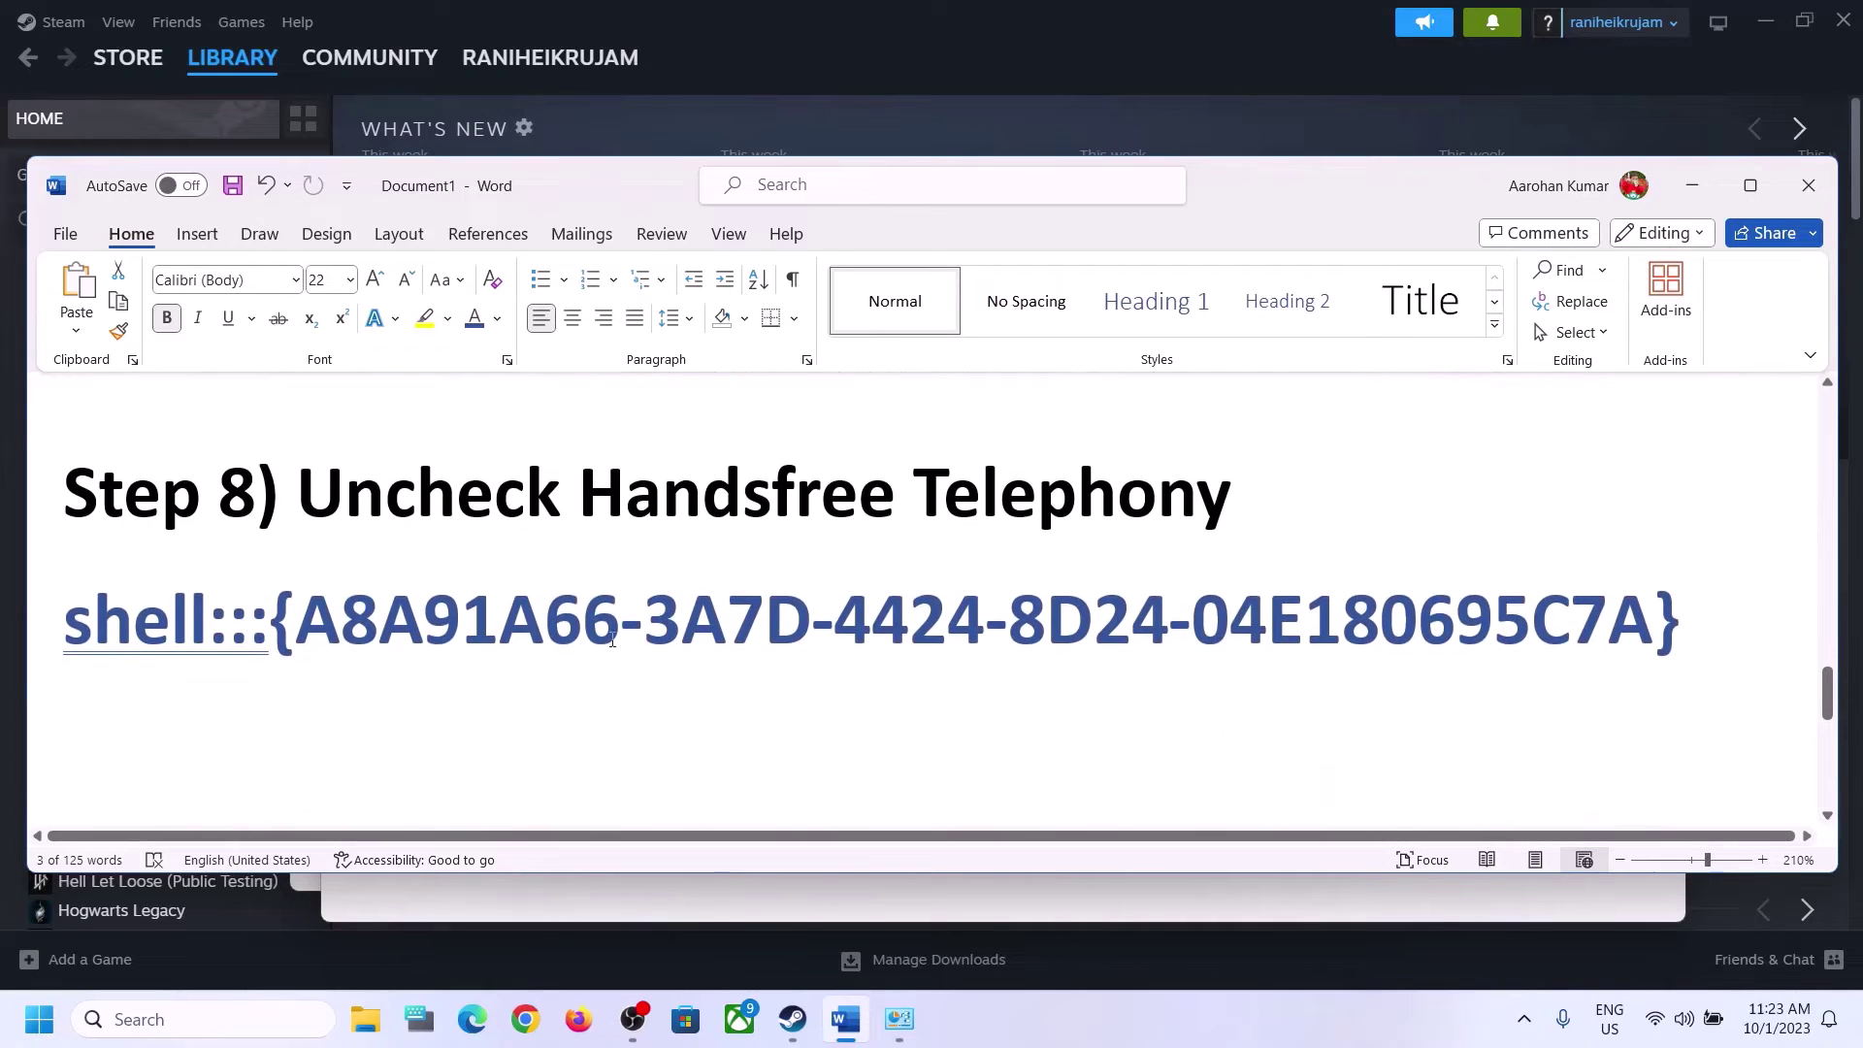
drag(500, 495, 1094, 498)
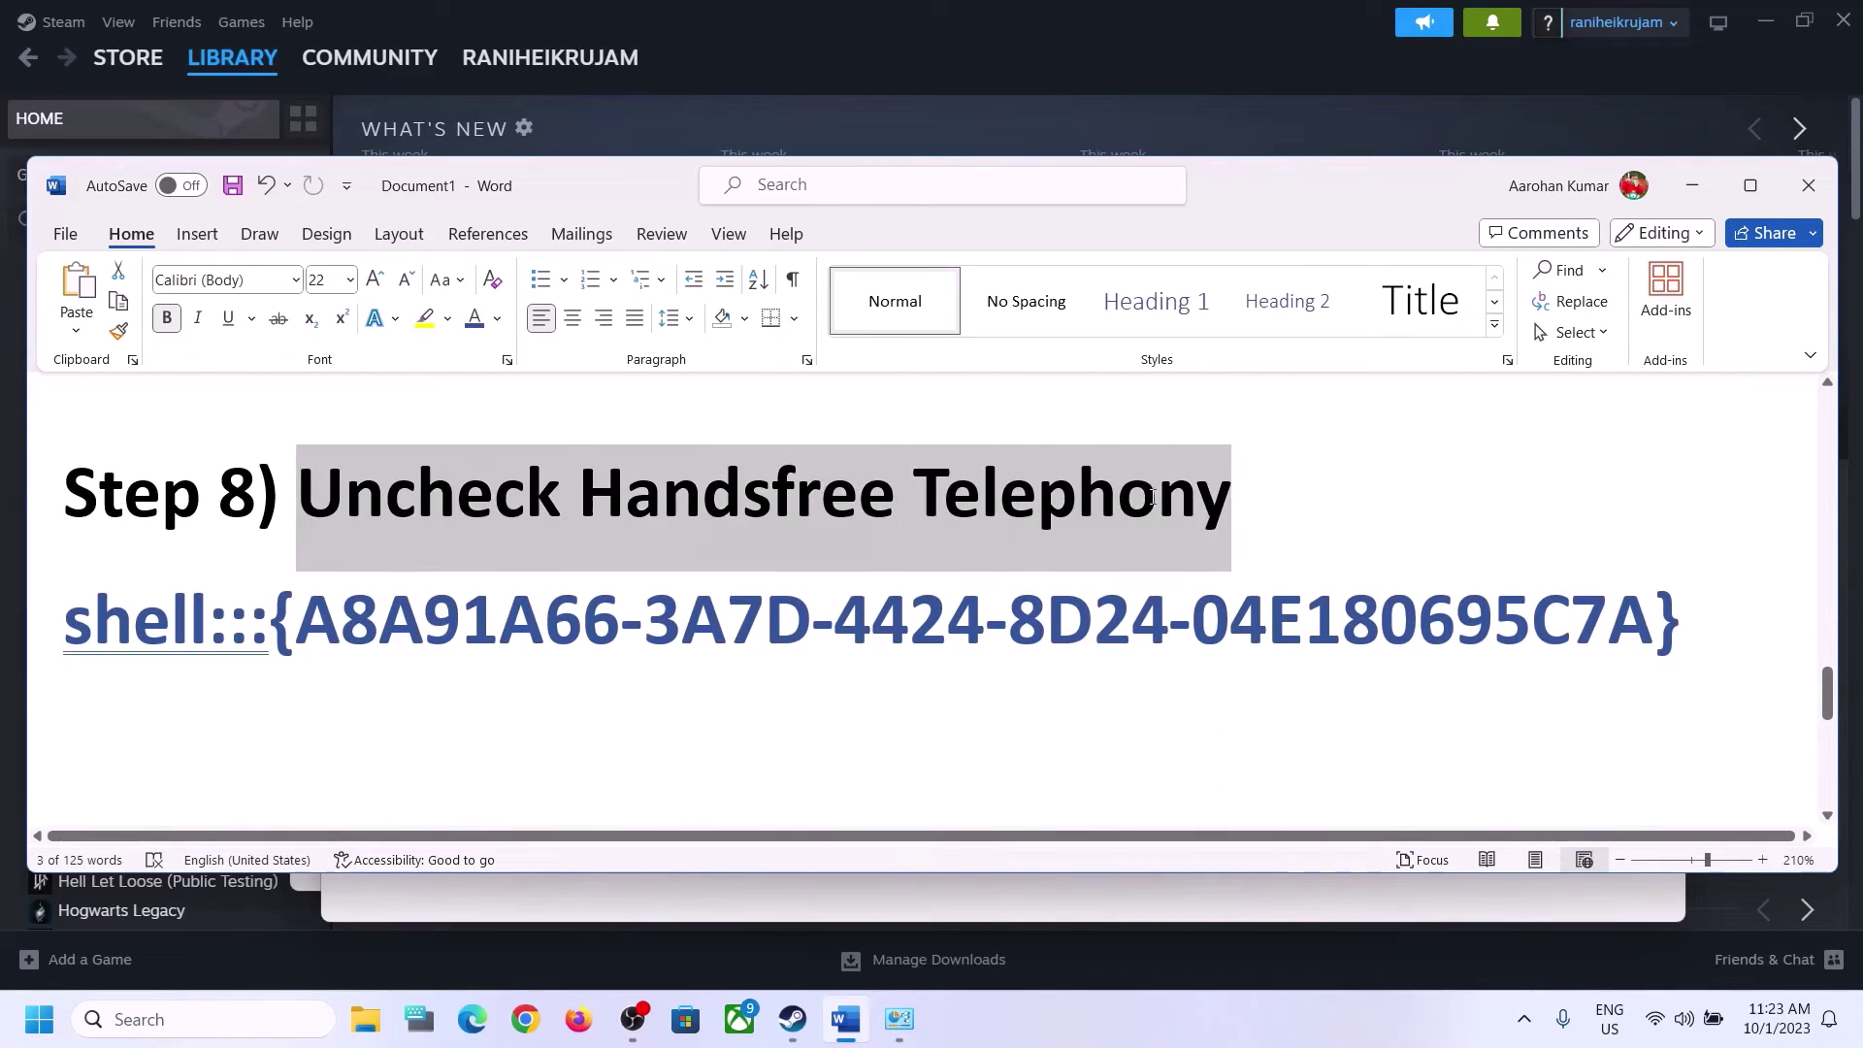
drag(416, 626, 181, 638)
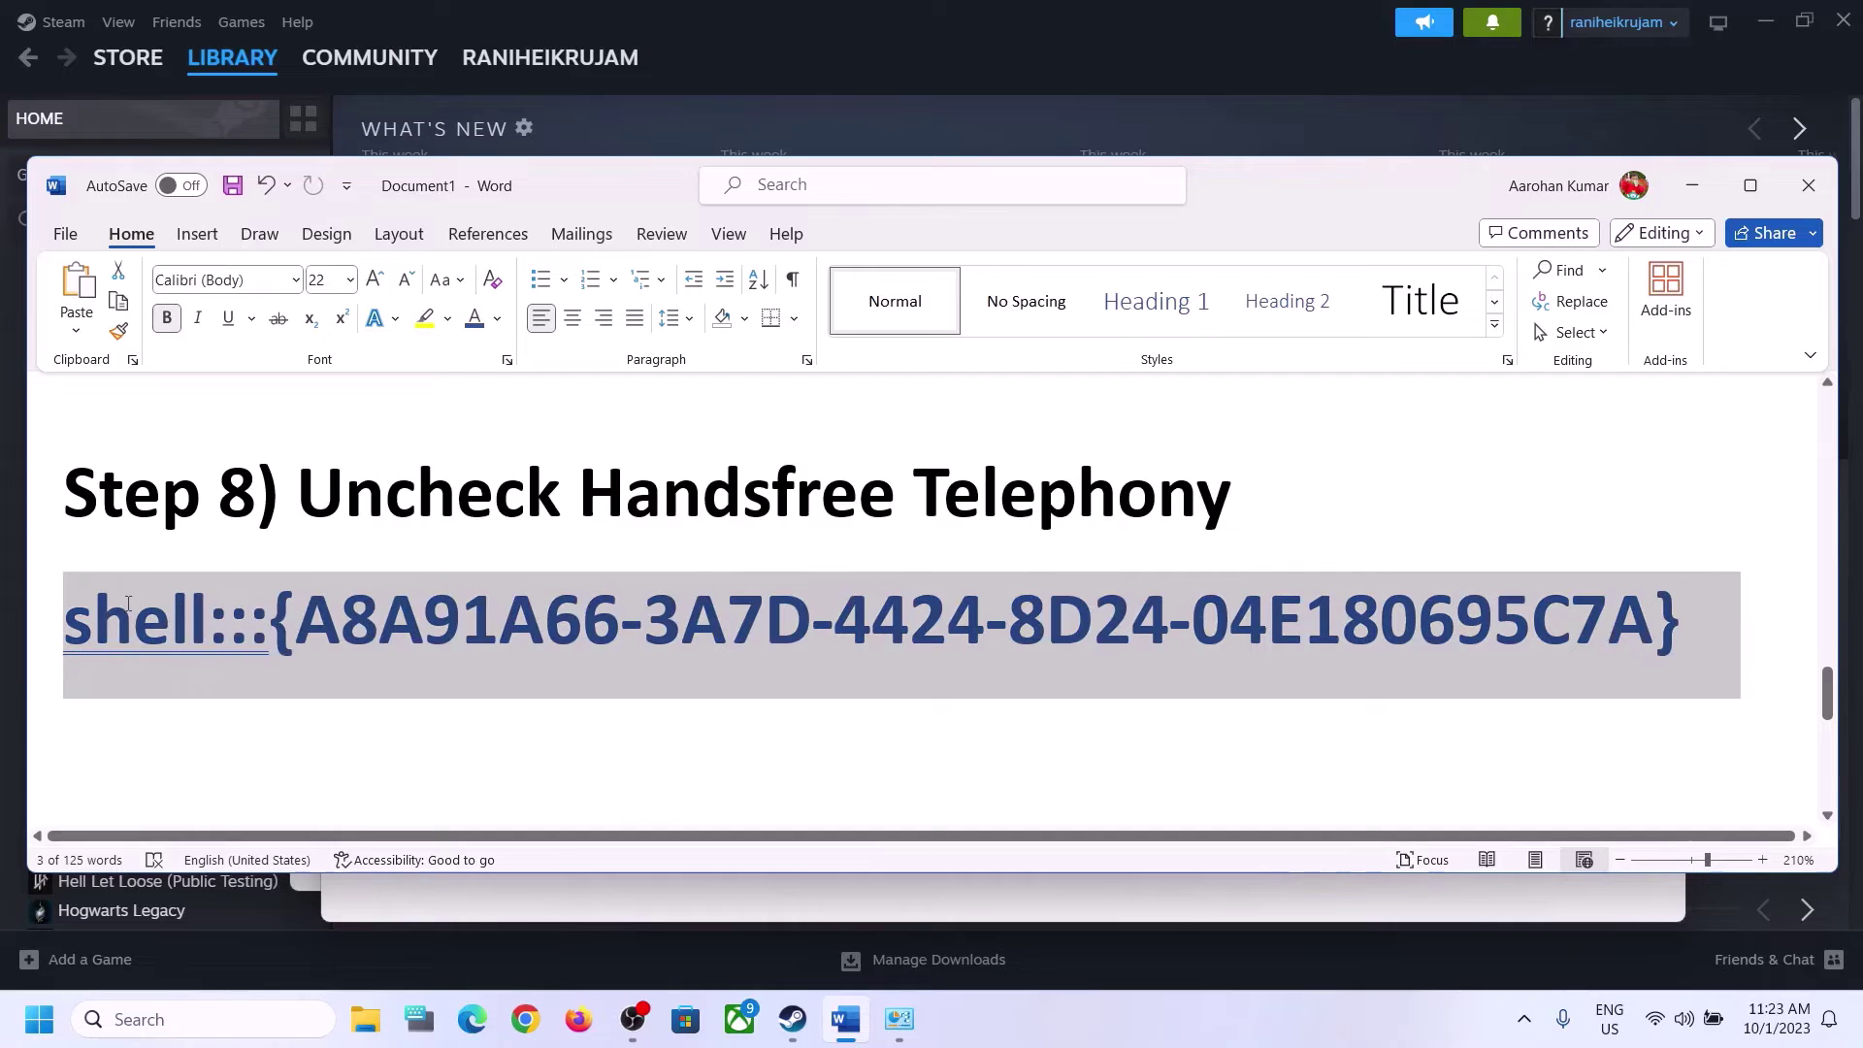
right_click(181, 639)
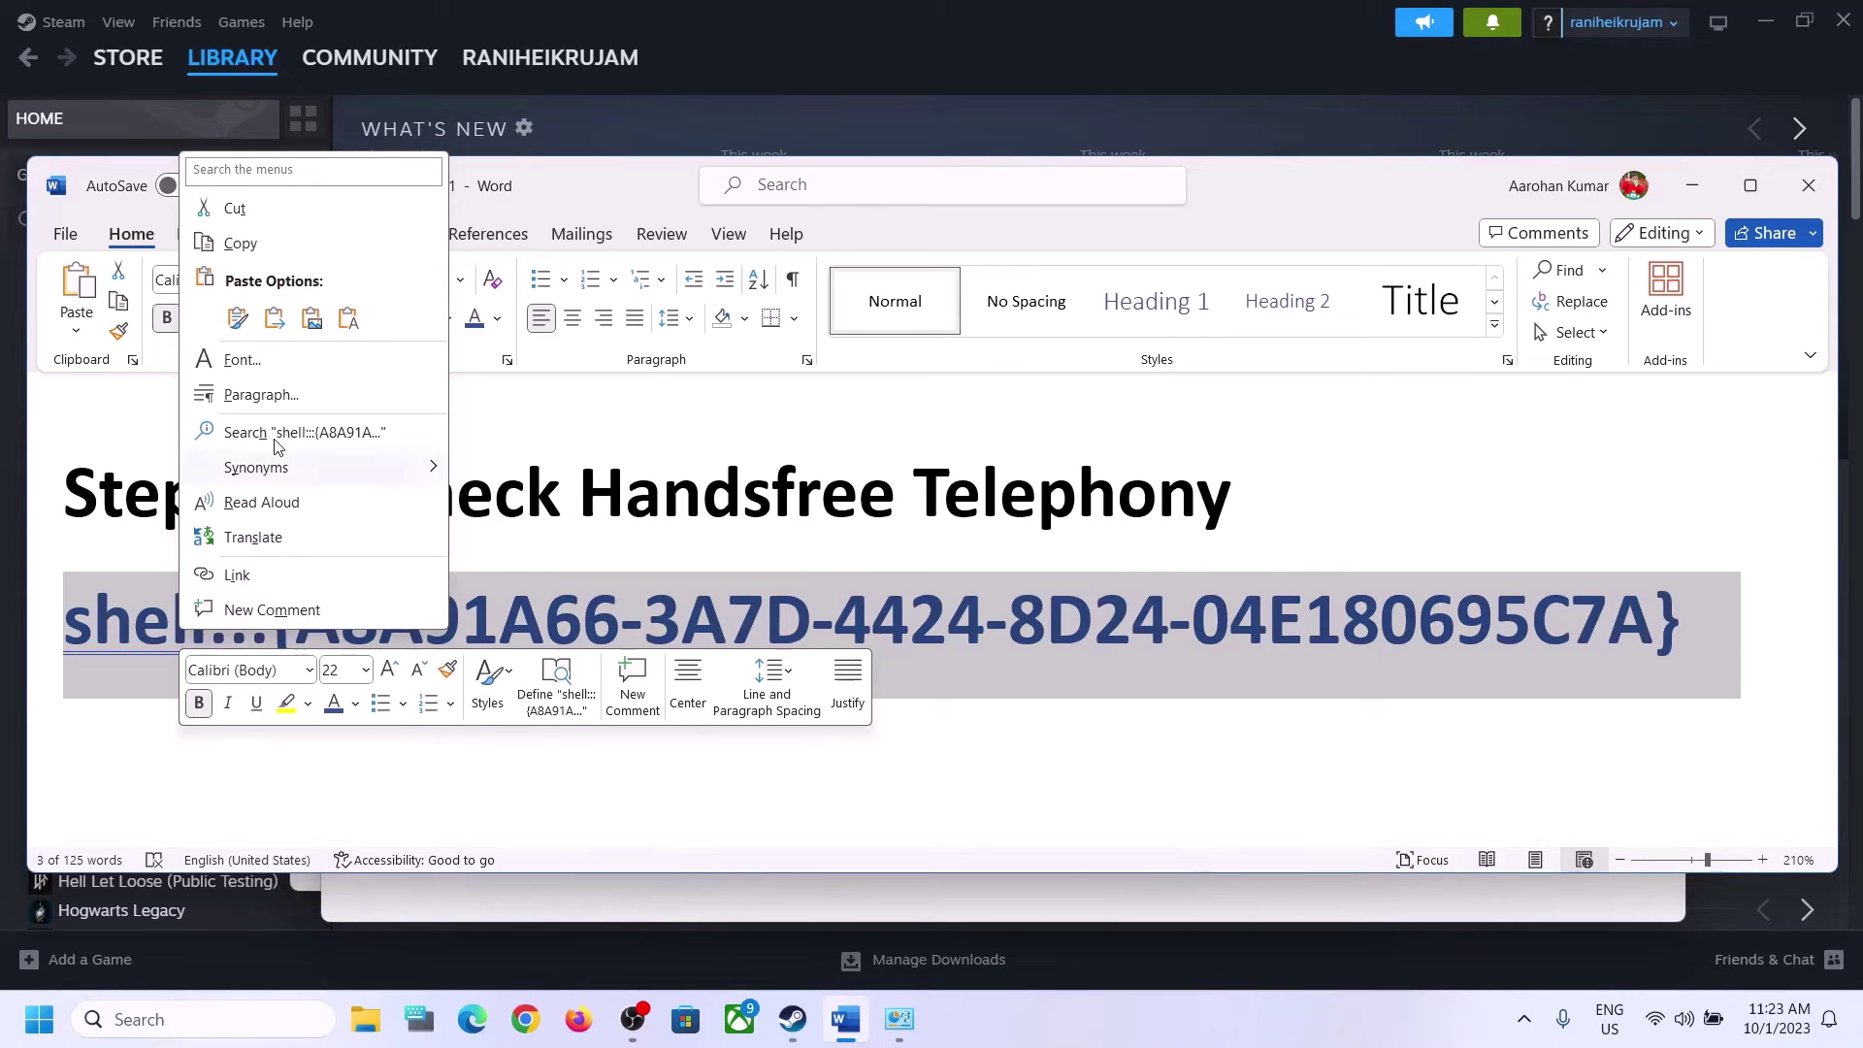
click(253, 243)
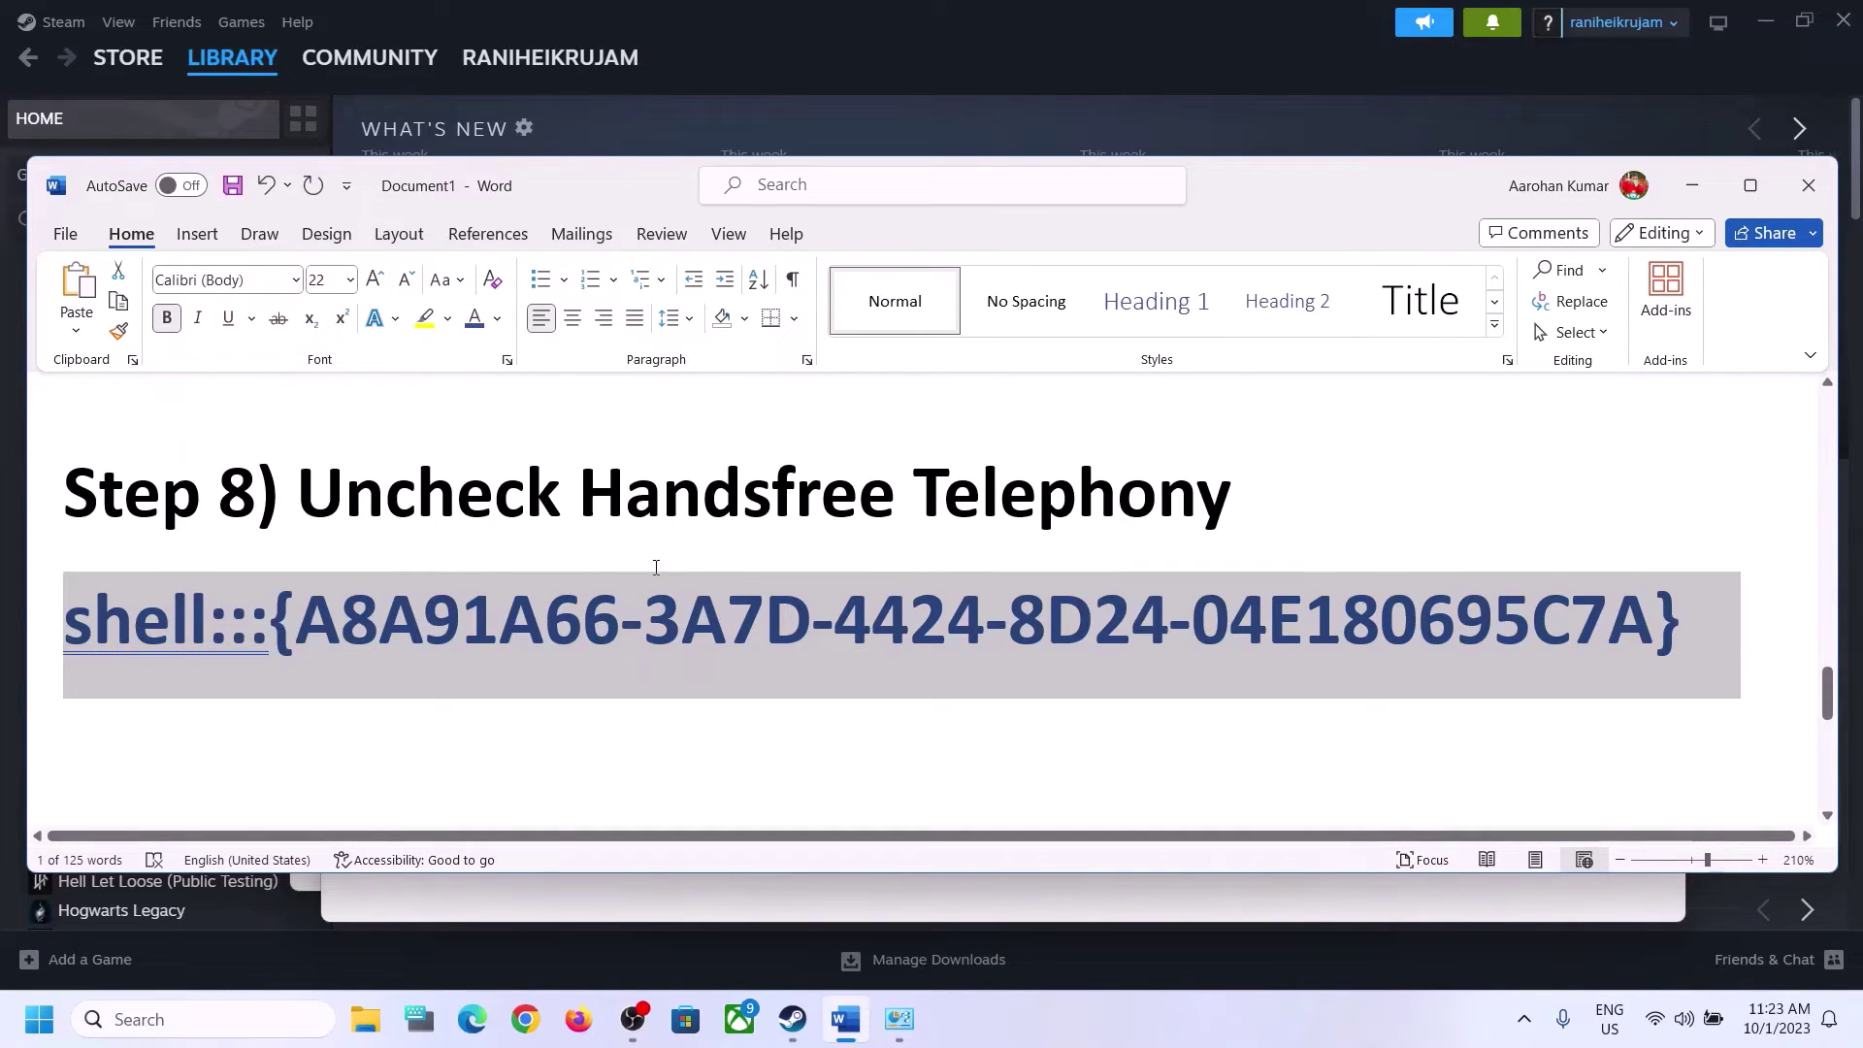
- Open the Run dialog and execute the copied shell:::{A8A91A66-3A7D-4424-8D24-04E180695C7A} command to bring up Devices and Printers
click(262, 1019)
text(run)
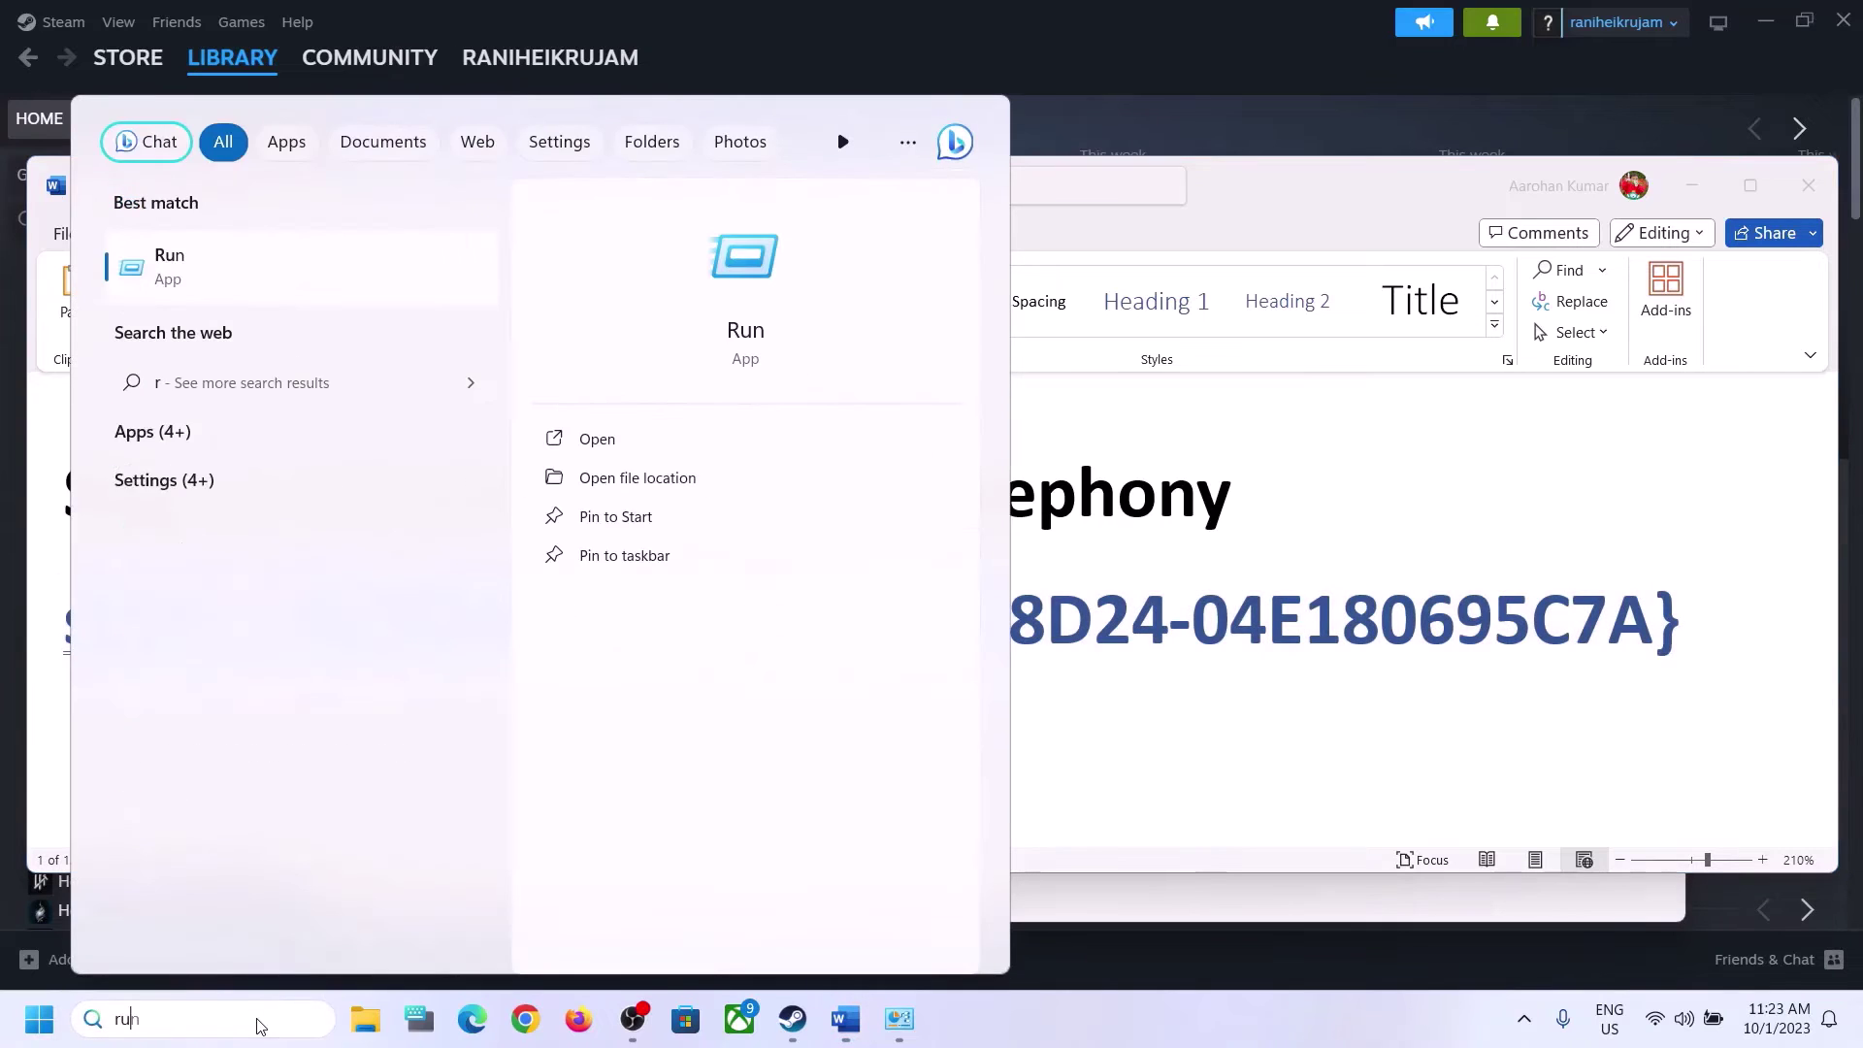
click(195, 280)
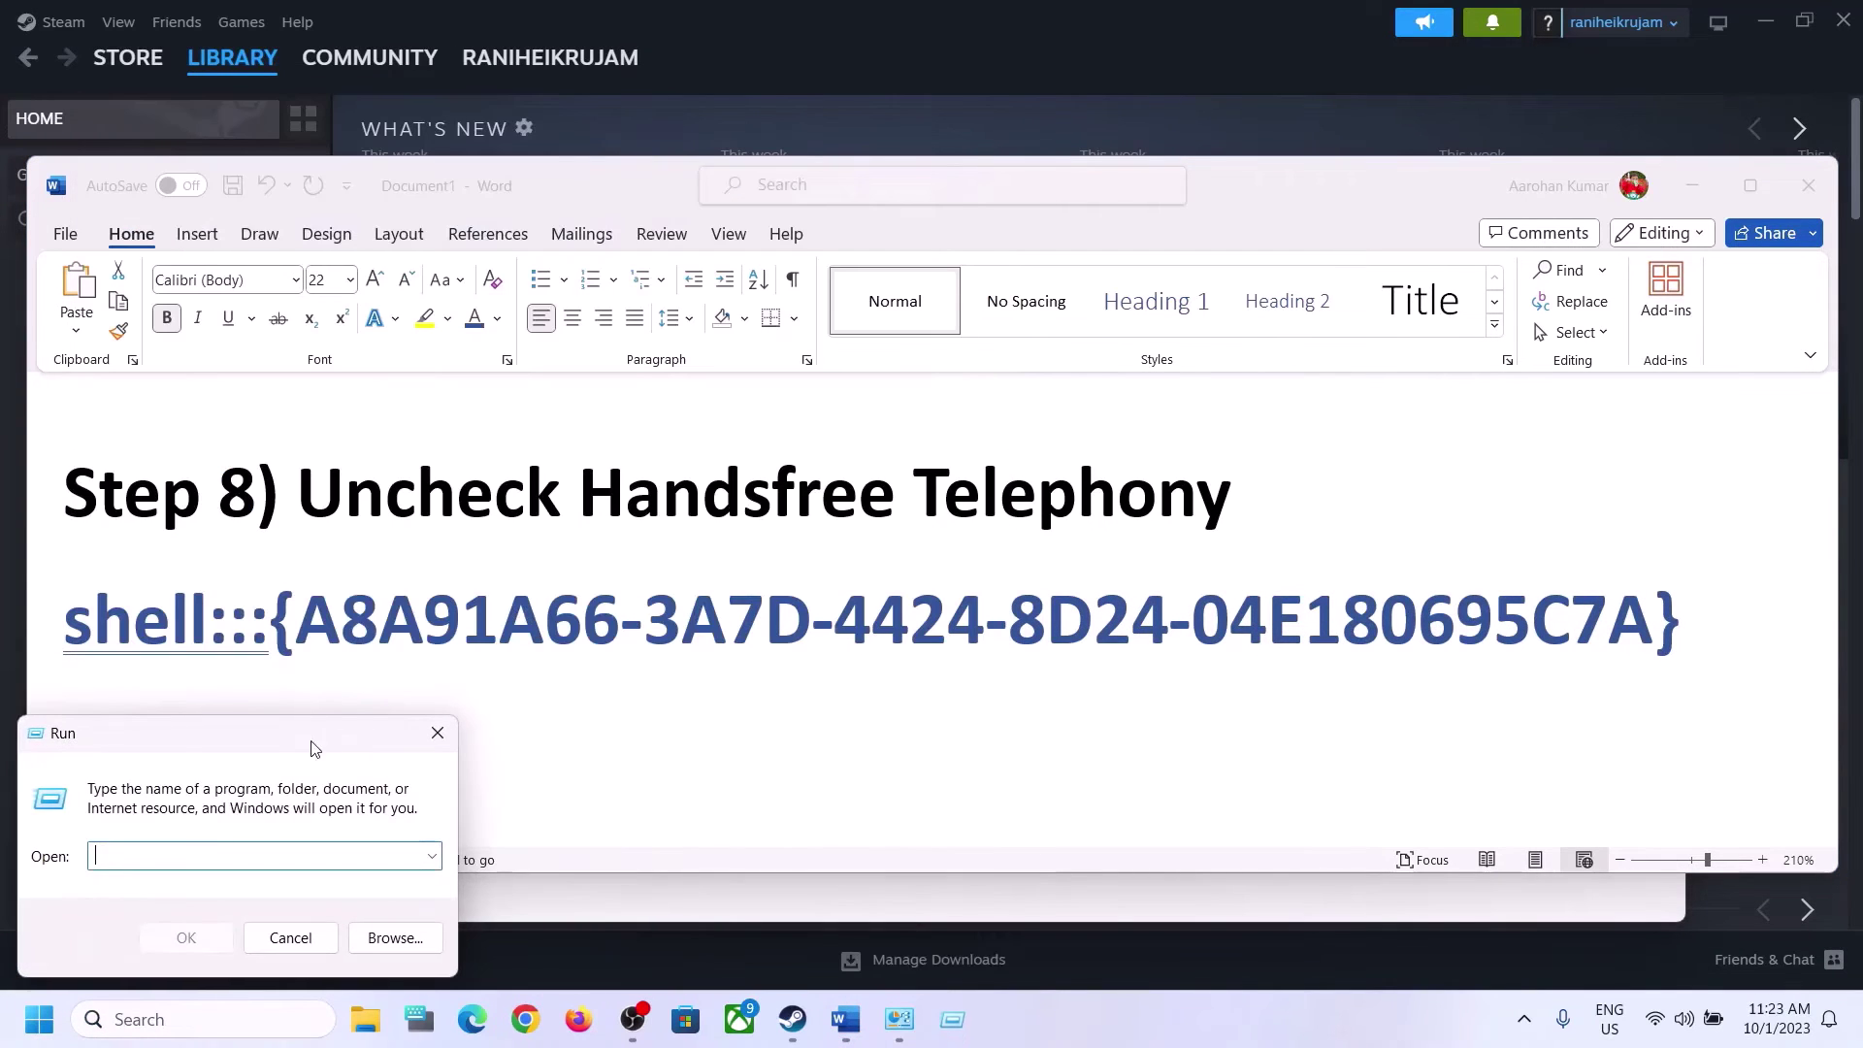
key(ctrl+v)
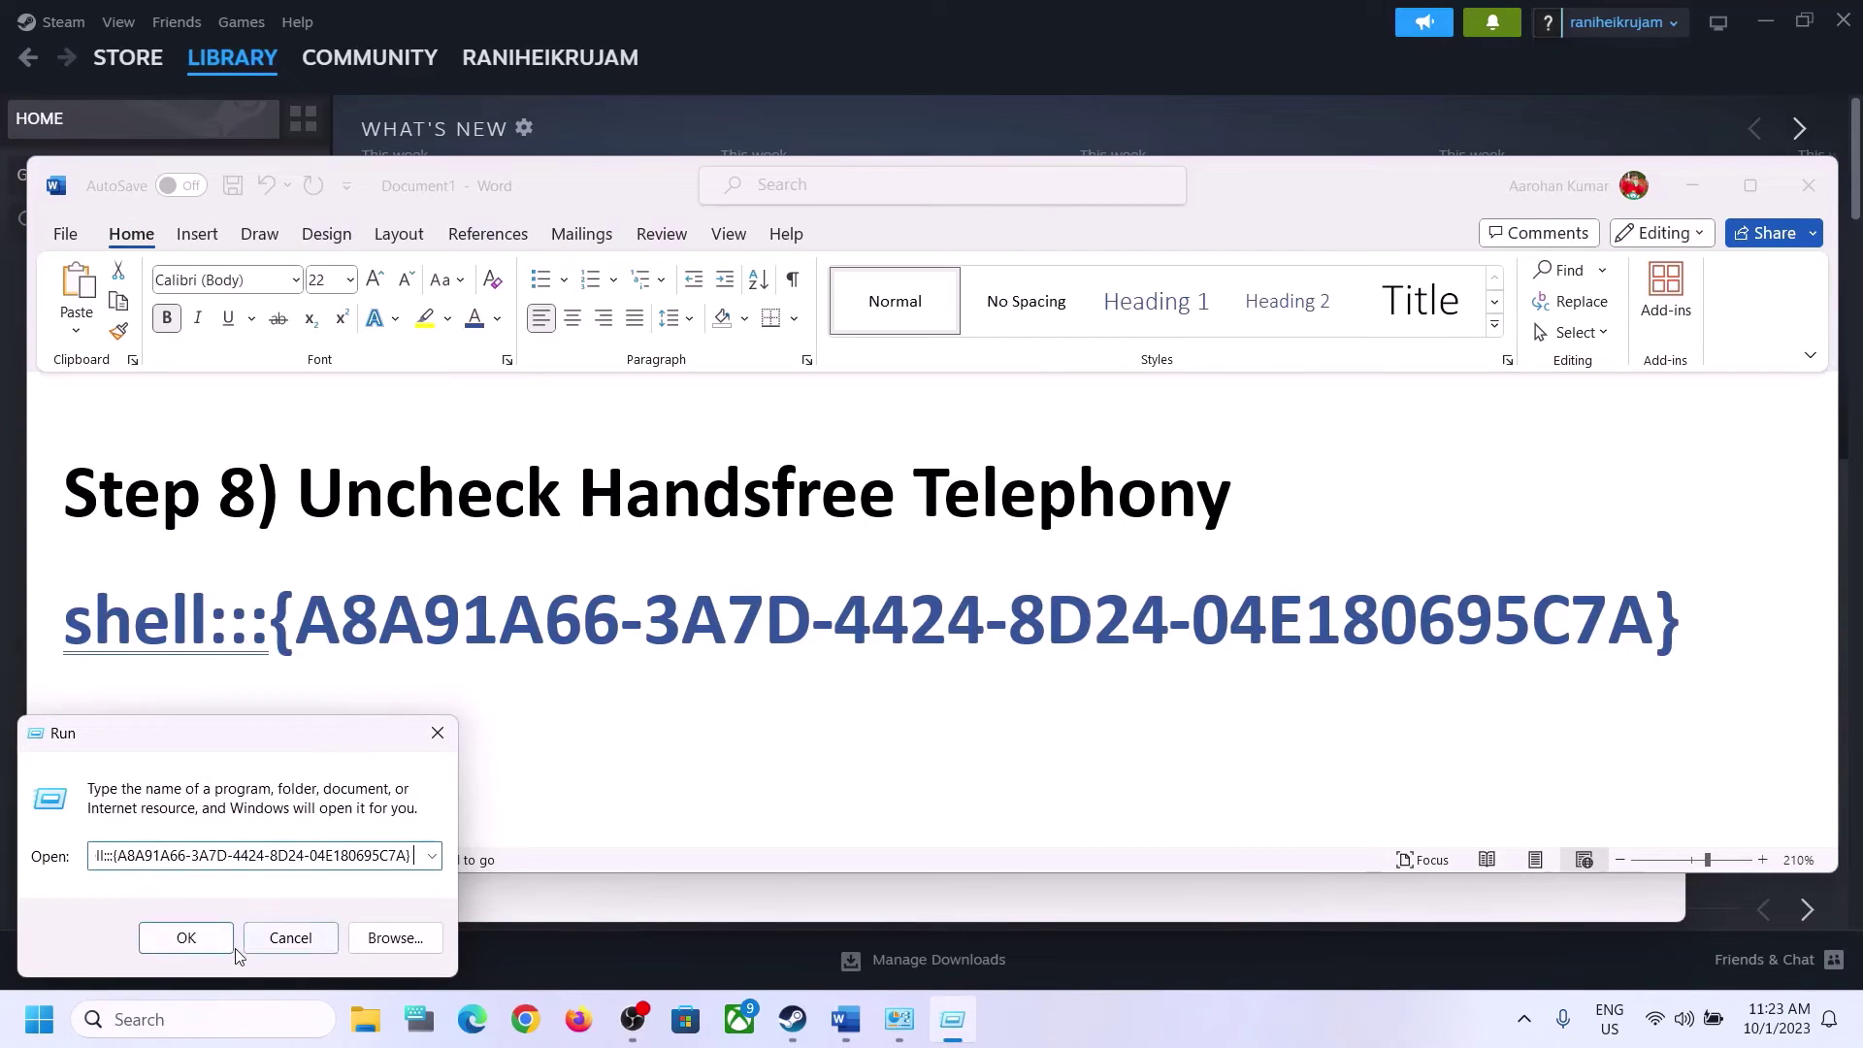
click(194, 937)
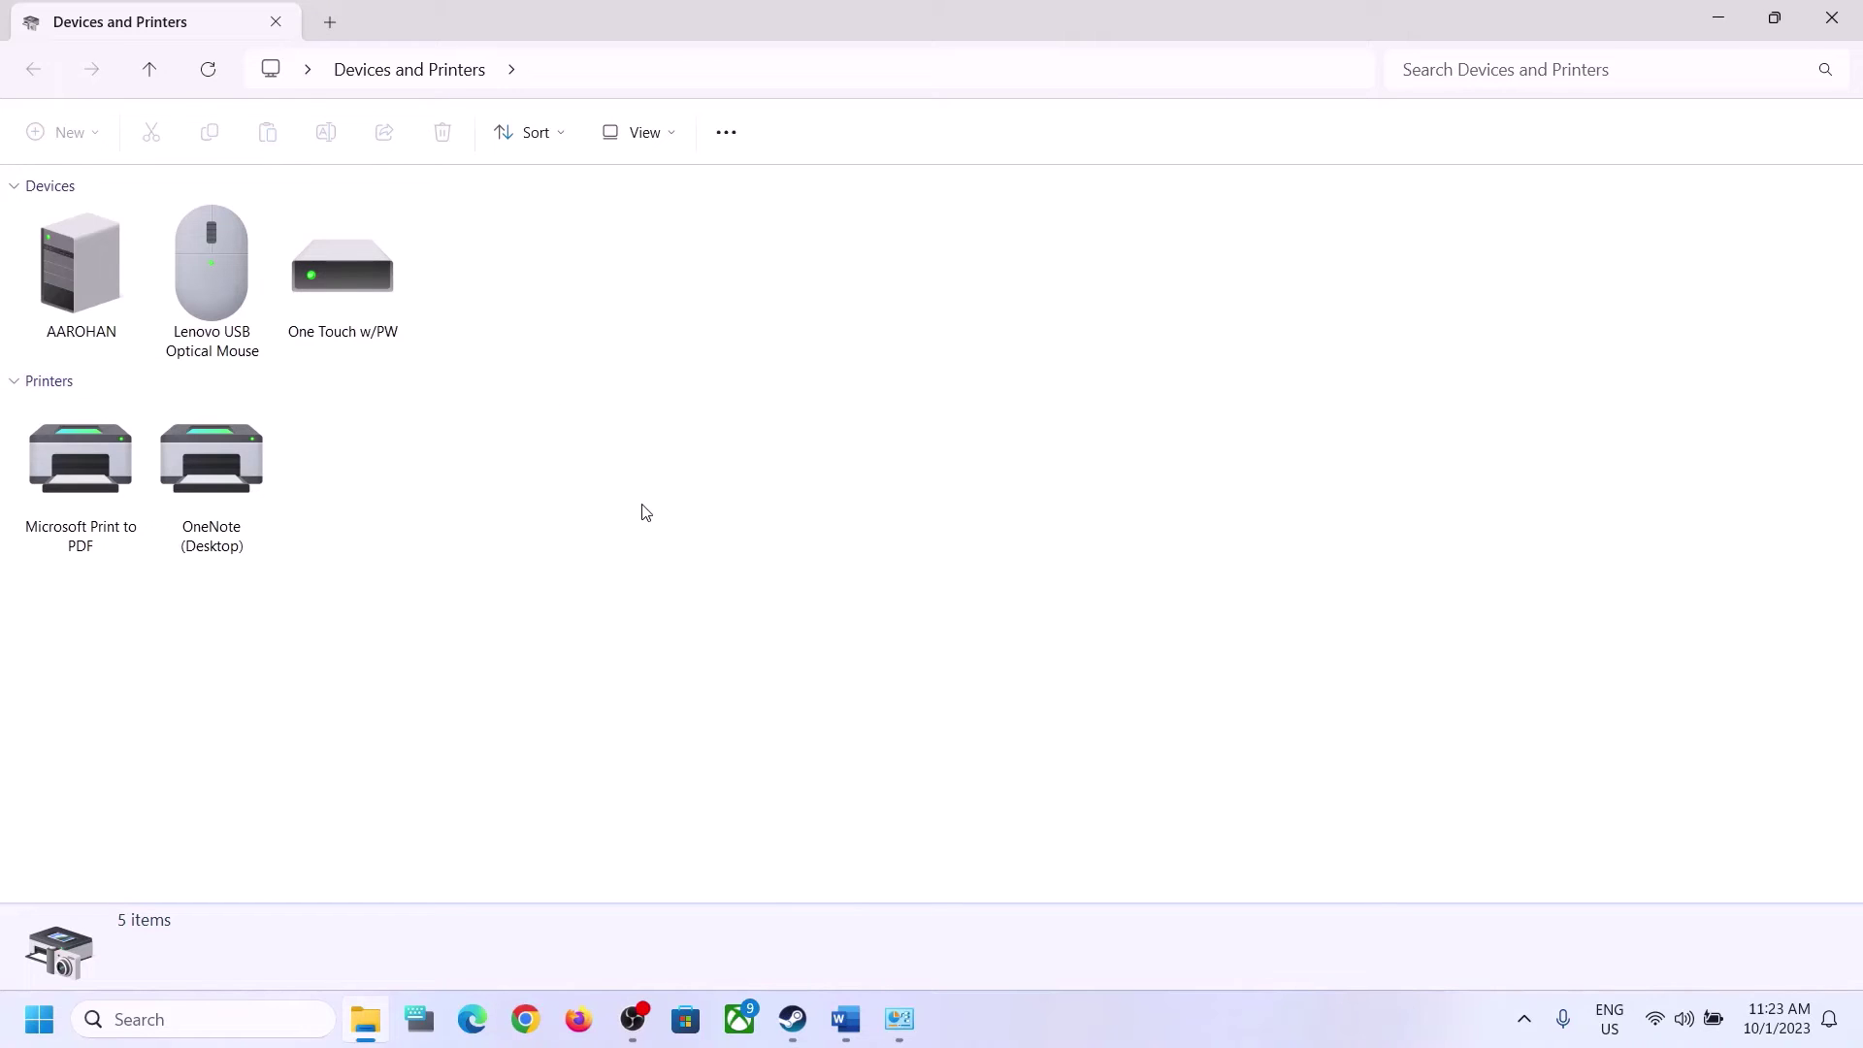
- Open the properties of the iBall SoundStar headset and display its Bluetooth services
click(1201, 1032)
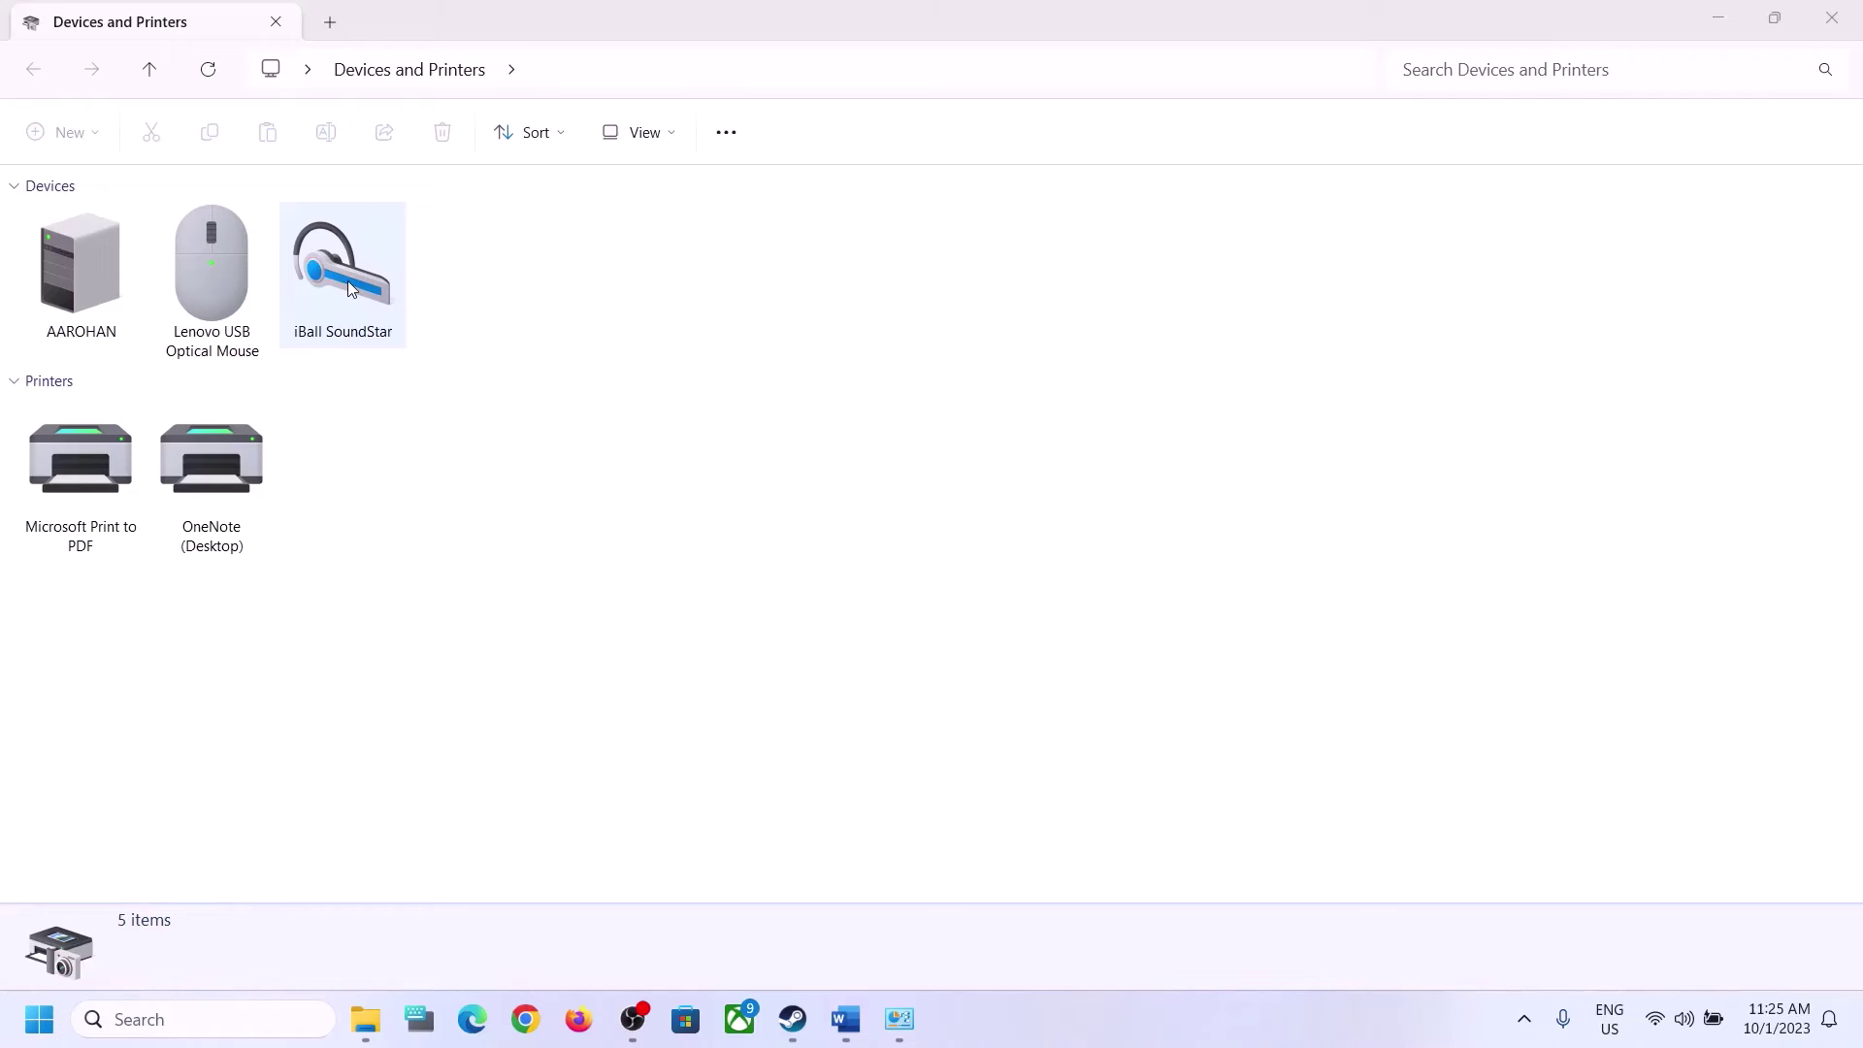
right_click(350, 285)
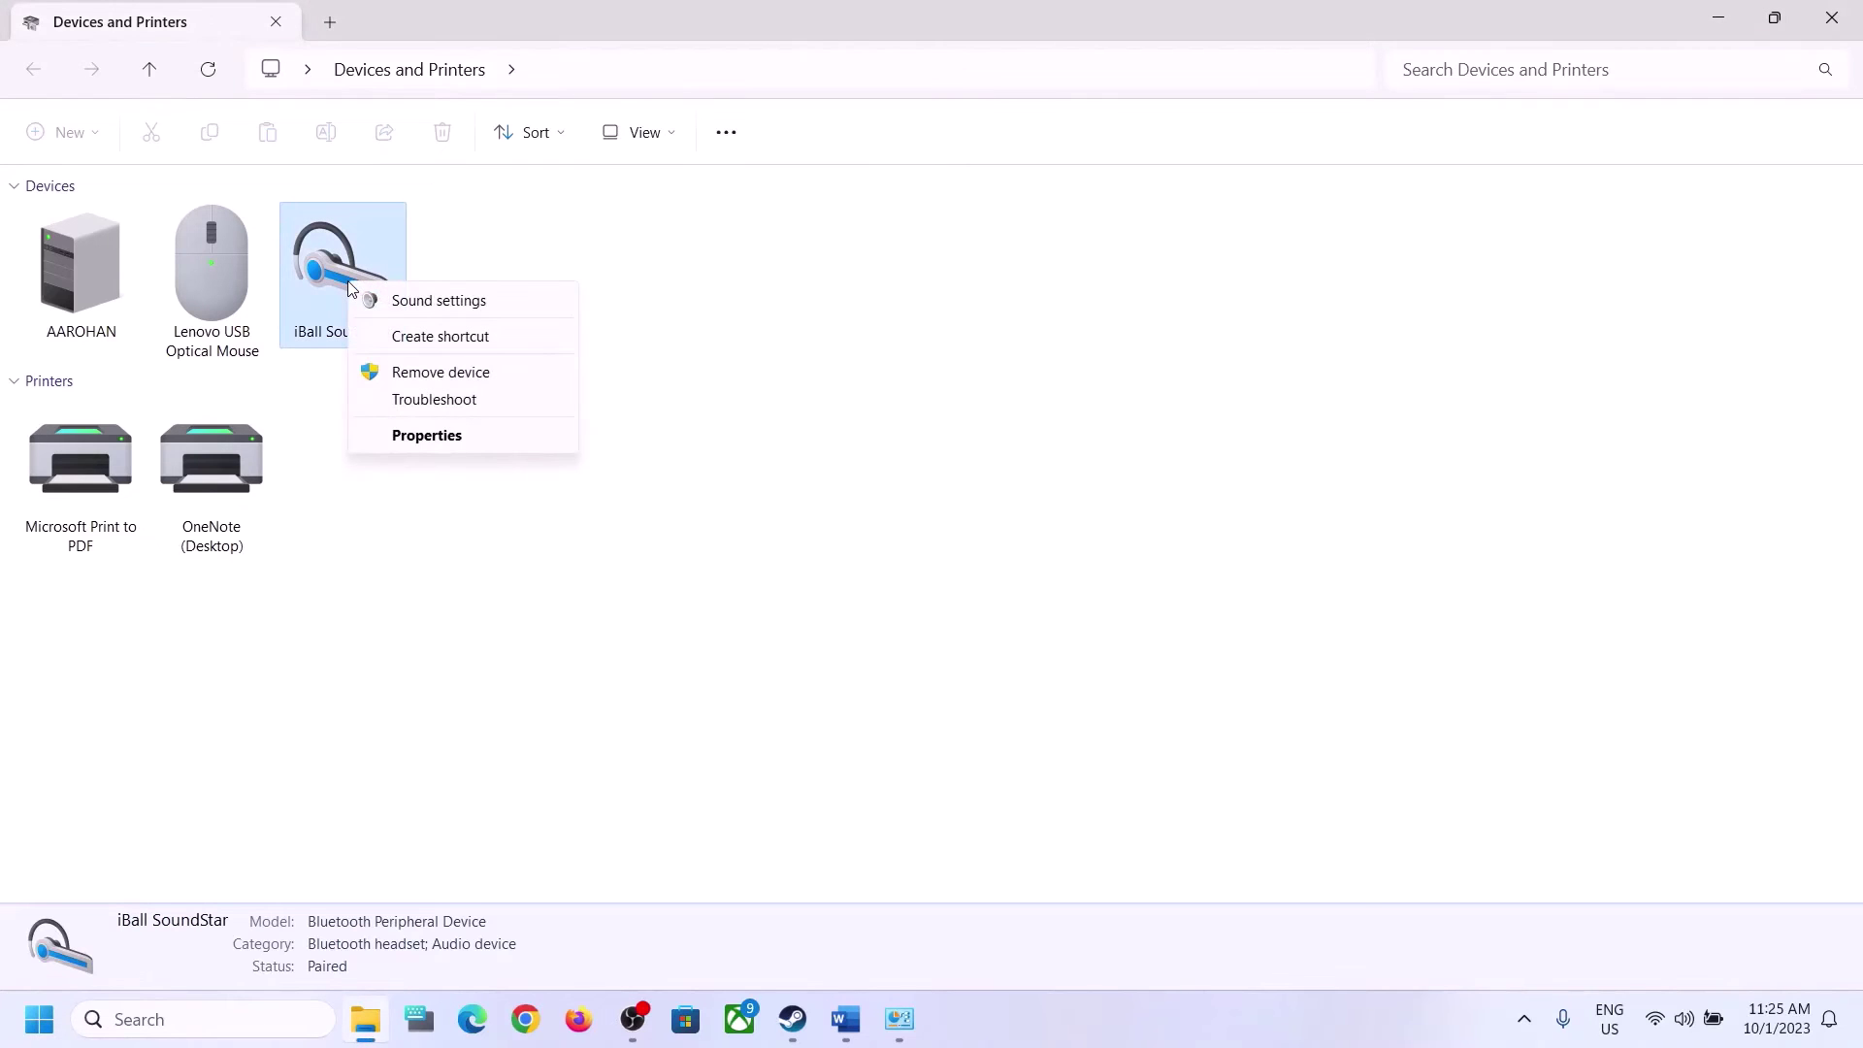
click(442, 434)
drag(684, 317, 982, 308)
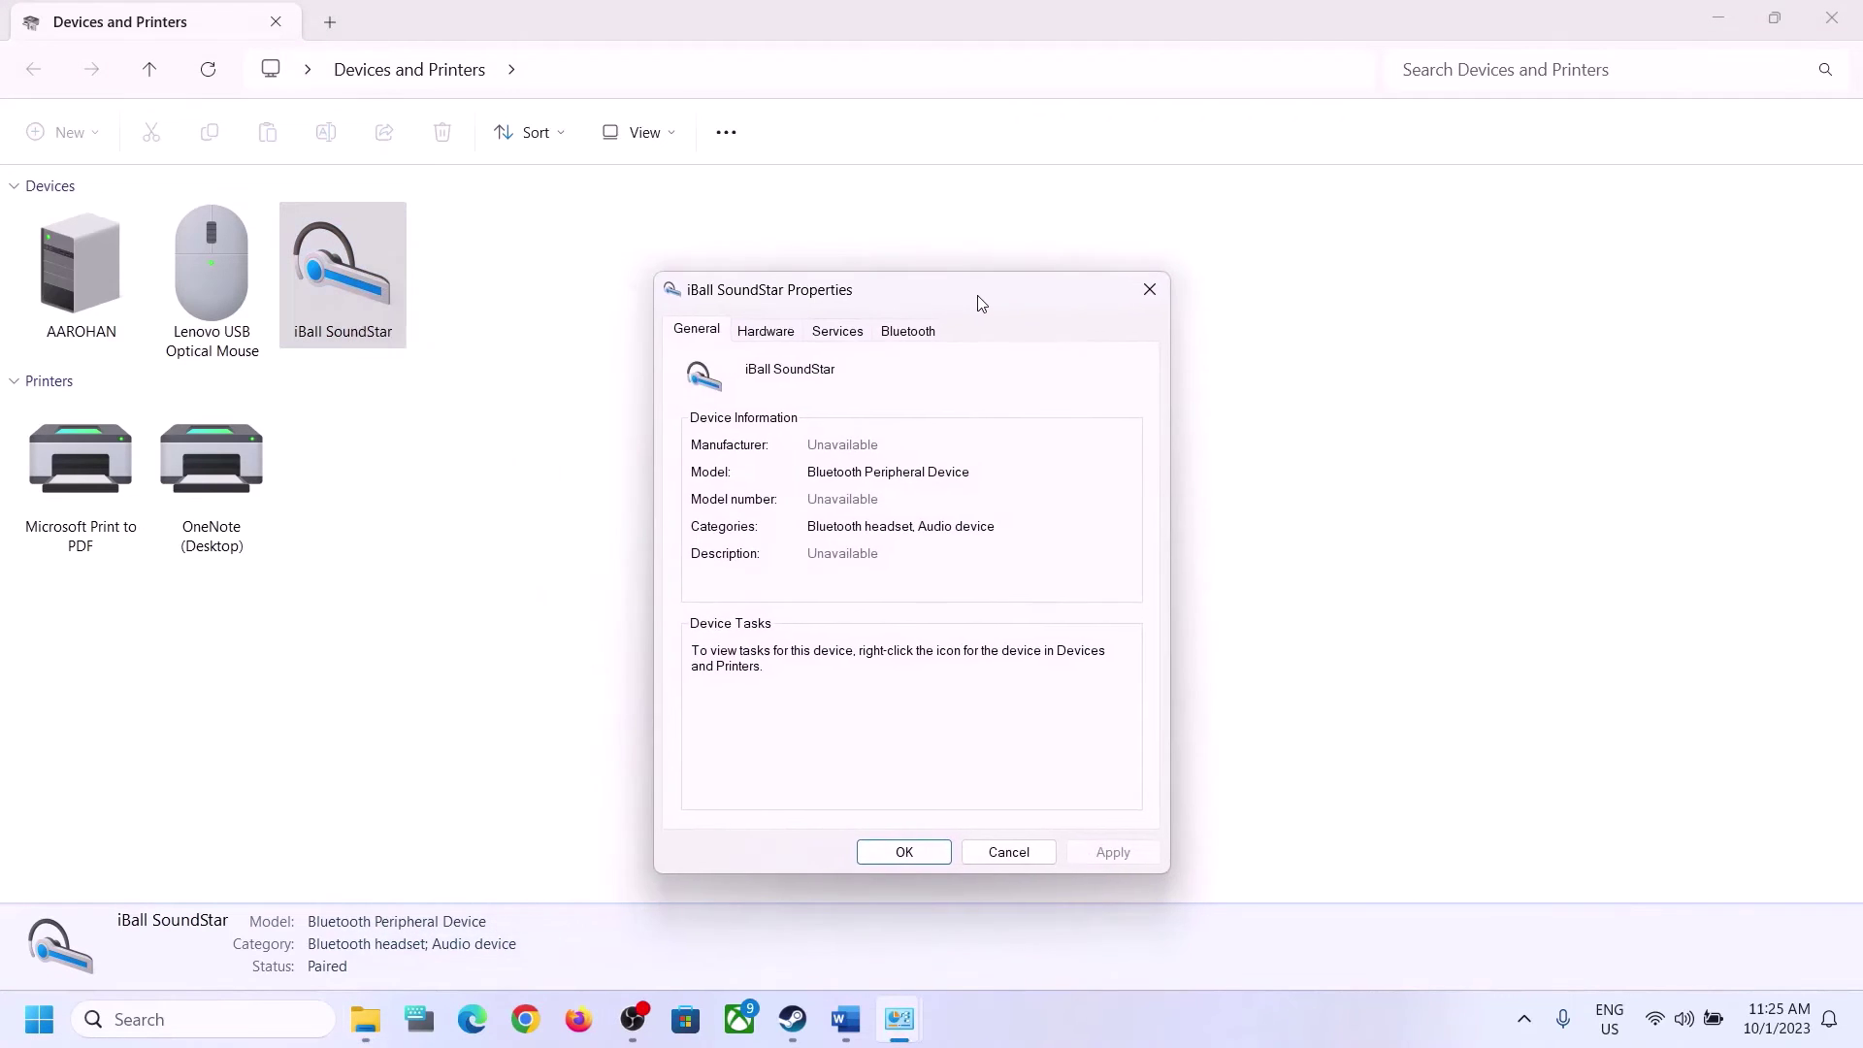
click(842, 331)
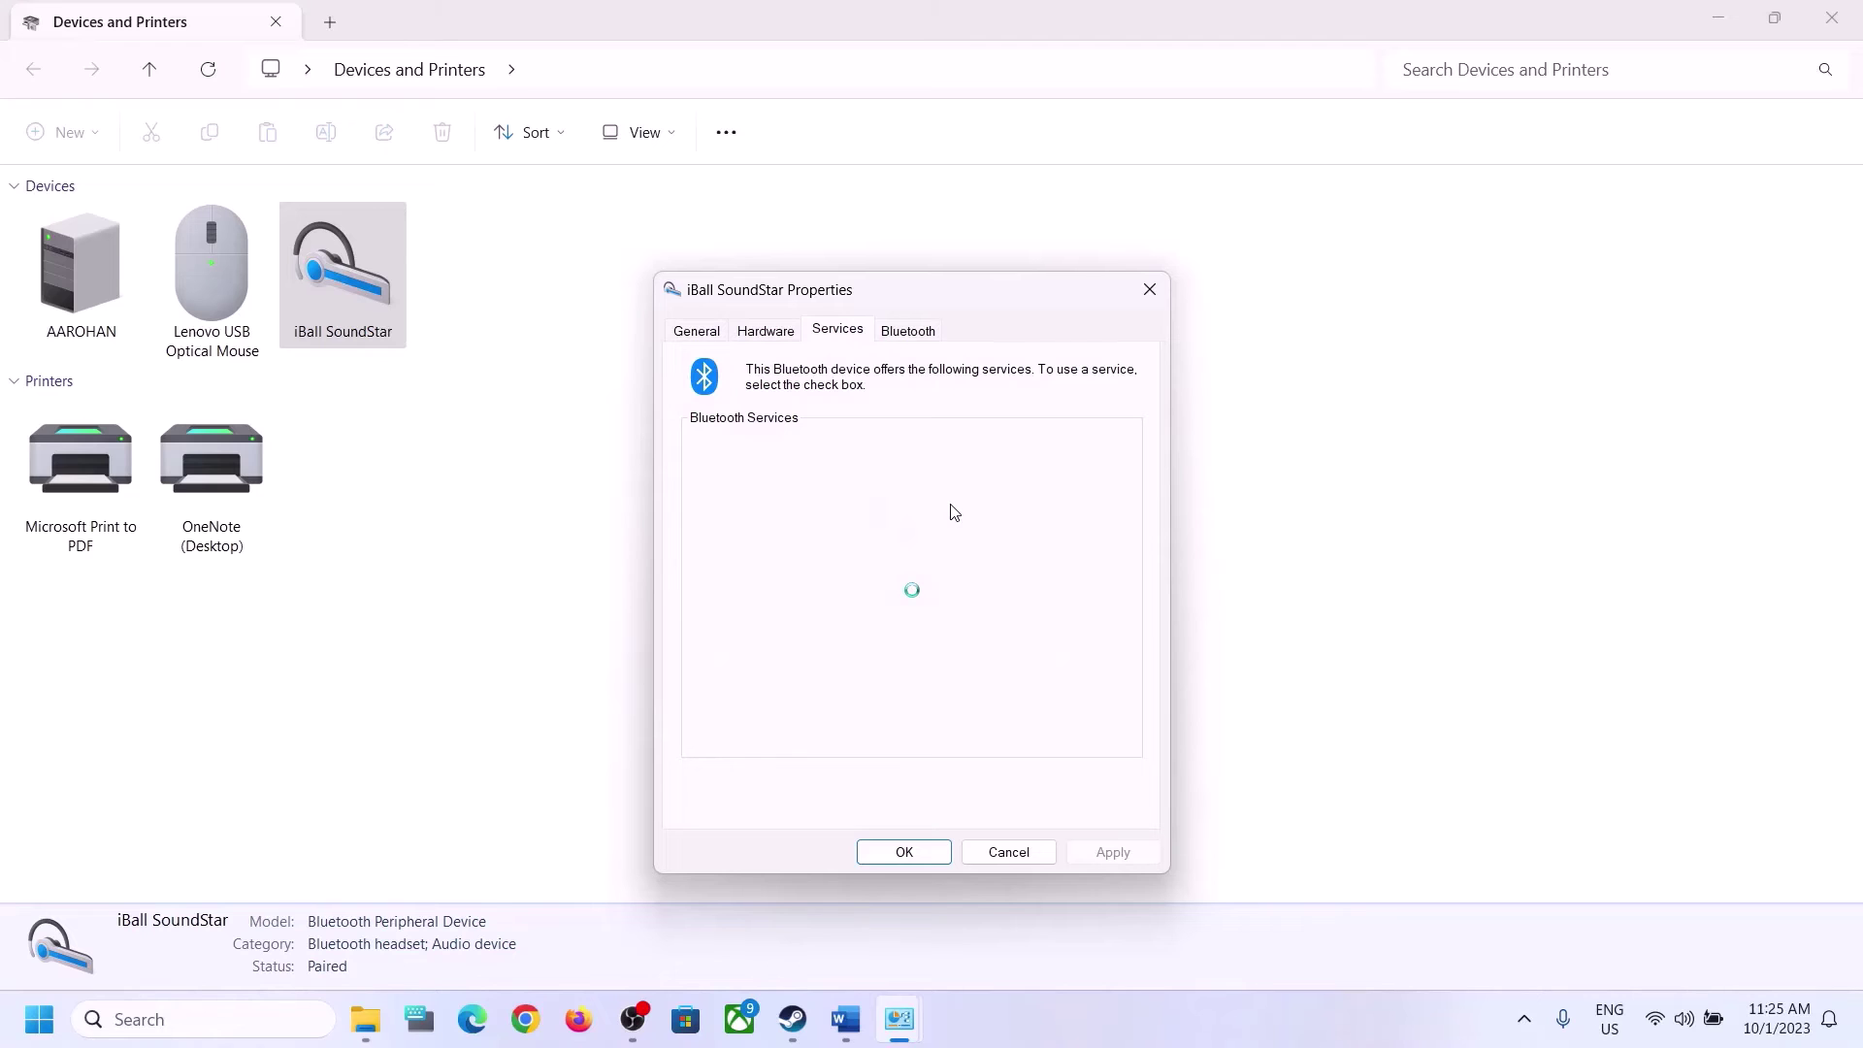
- Turn off the headset's Handsfree Telephony service, save the change, and return to the Word notes
click(846, 1019)
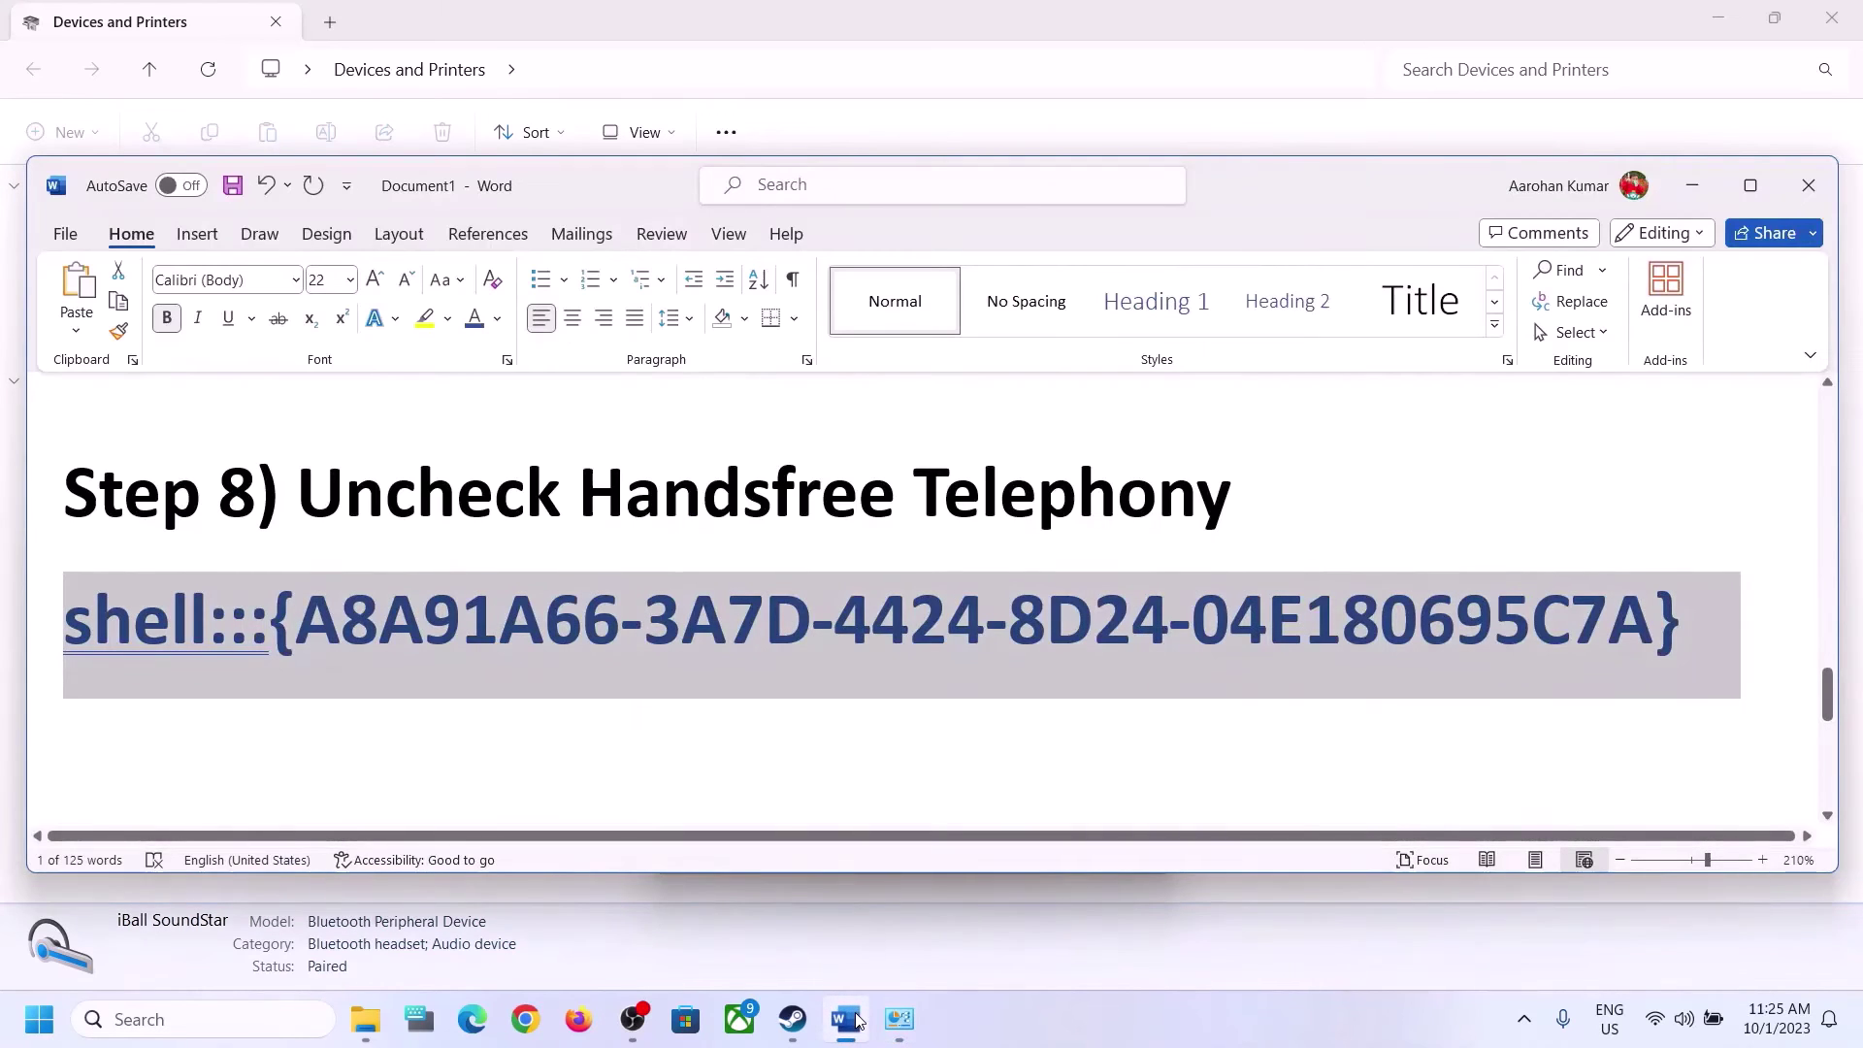
click(856, 1018)
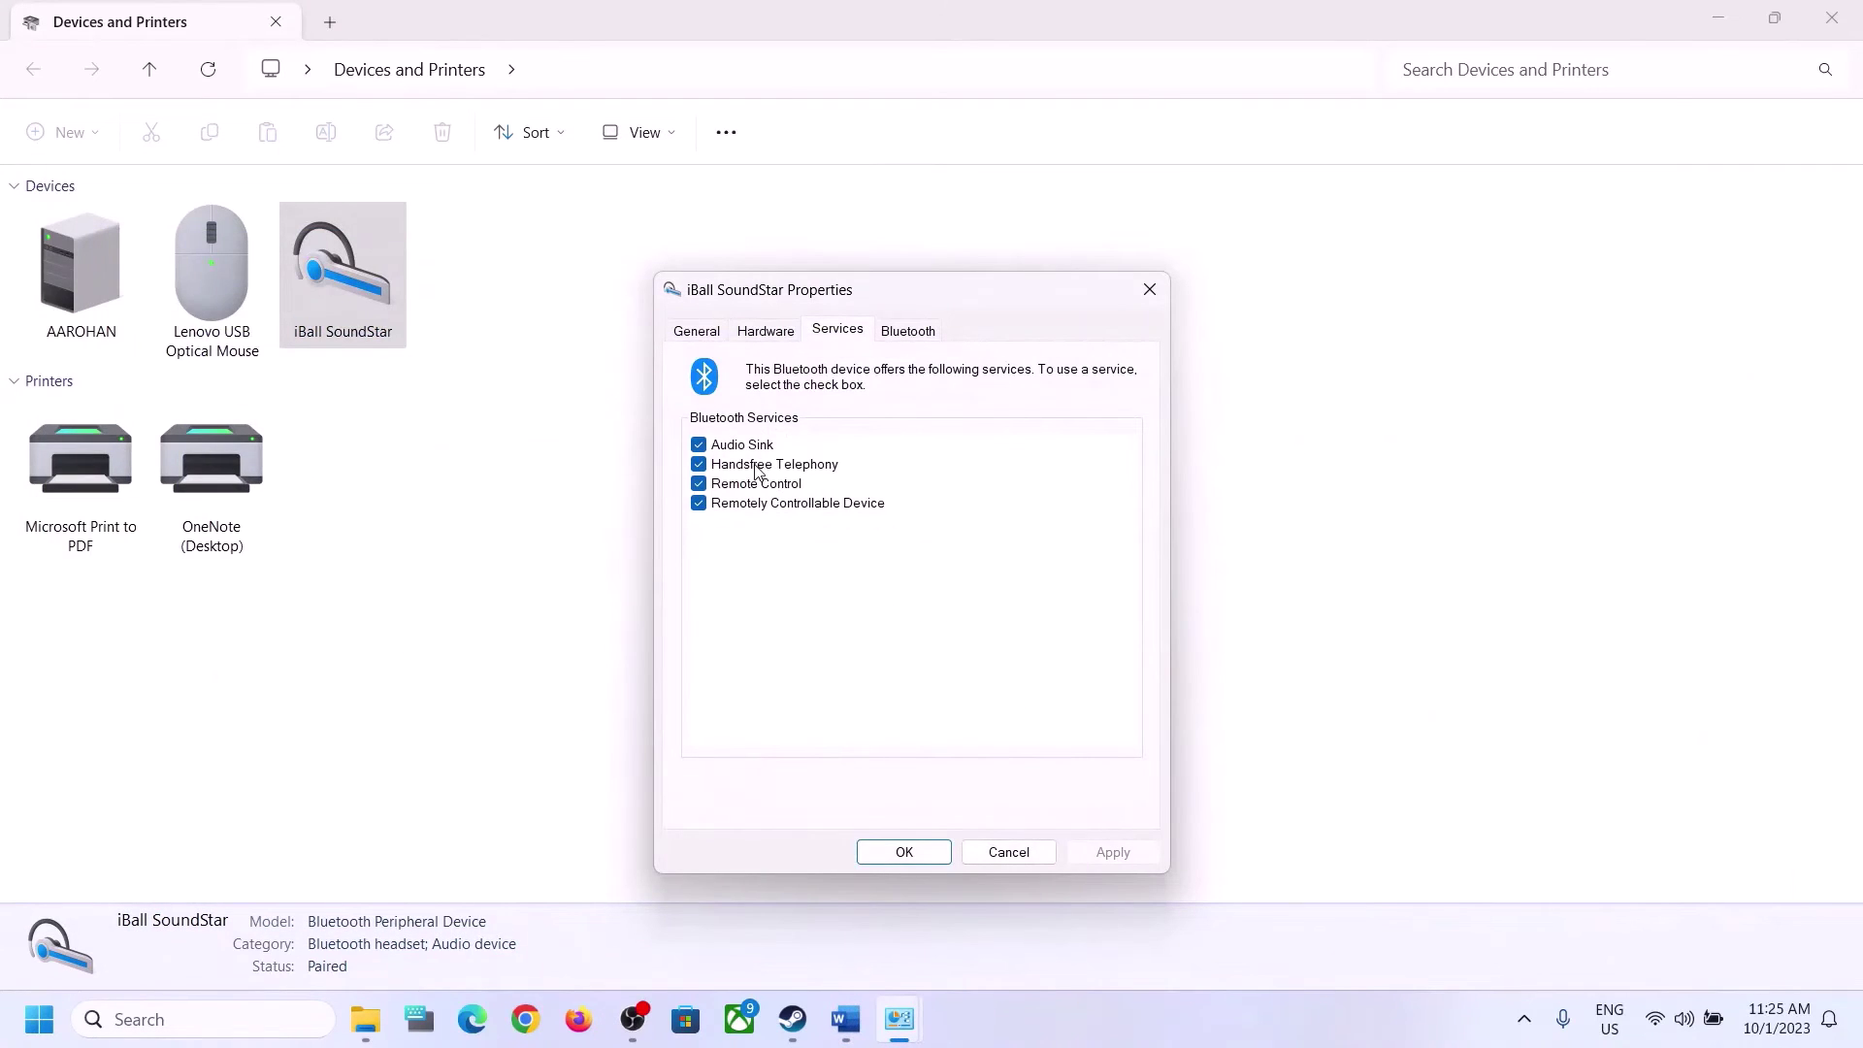
click(700, 467)
click(1126, 852)
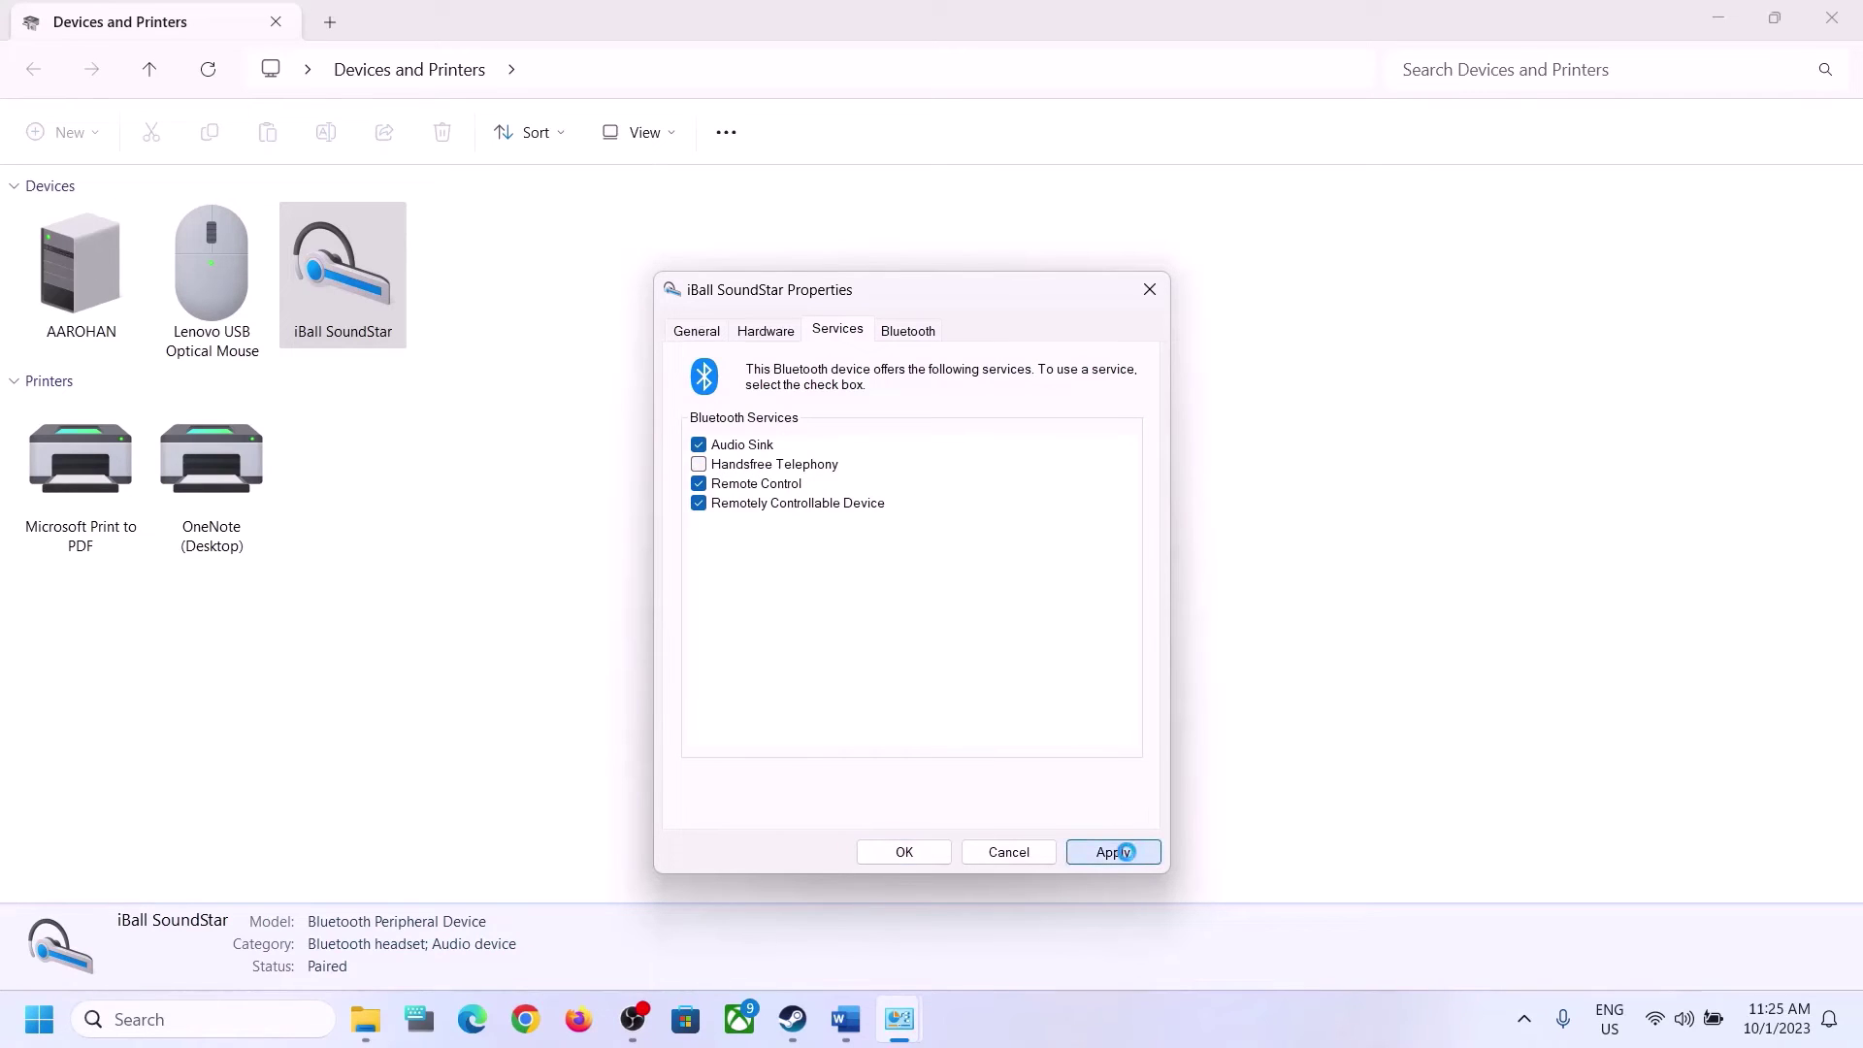
click(916, 854)
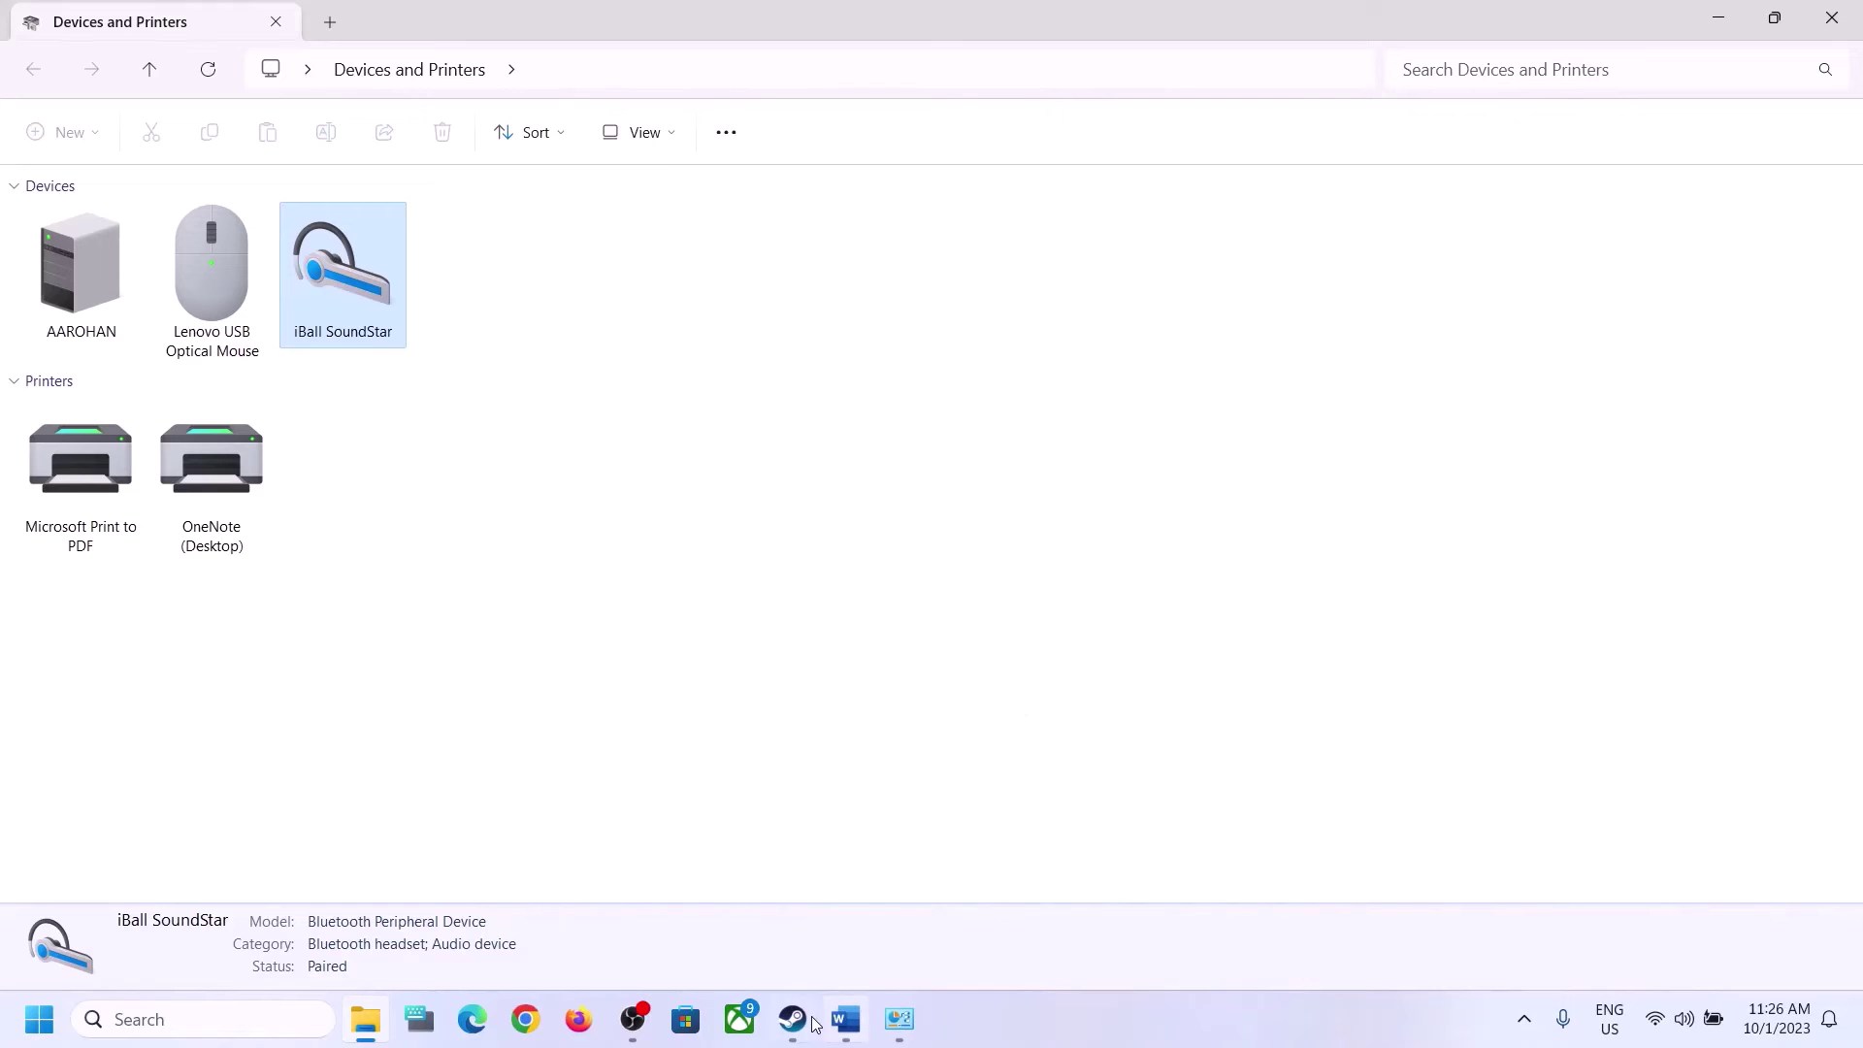
click(847, 1027)
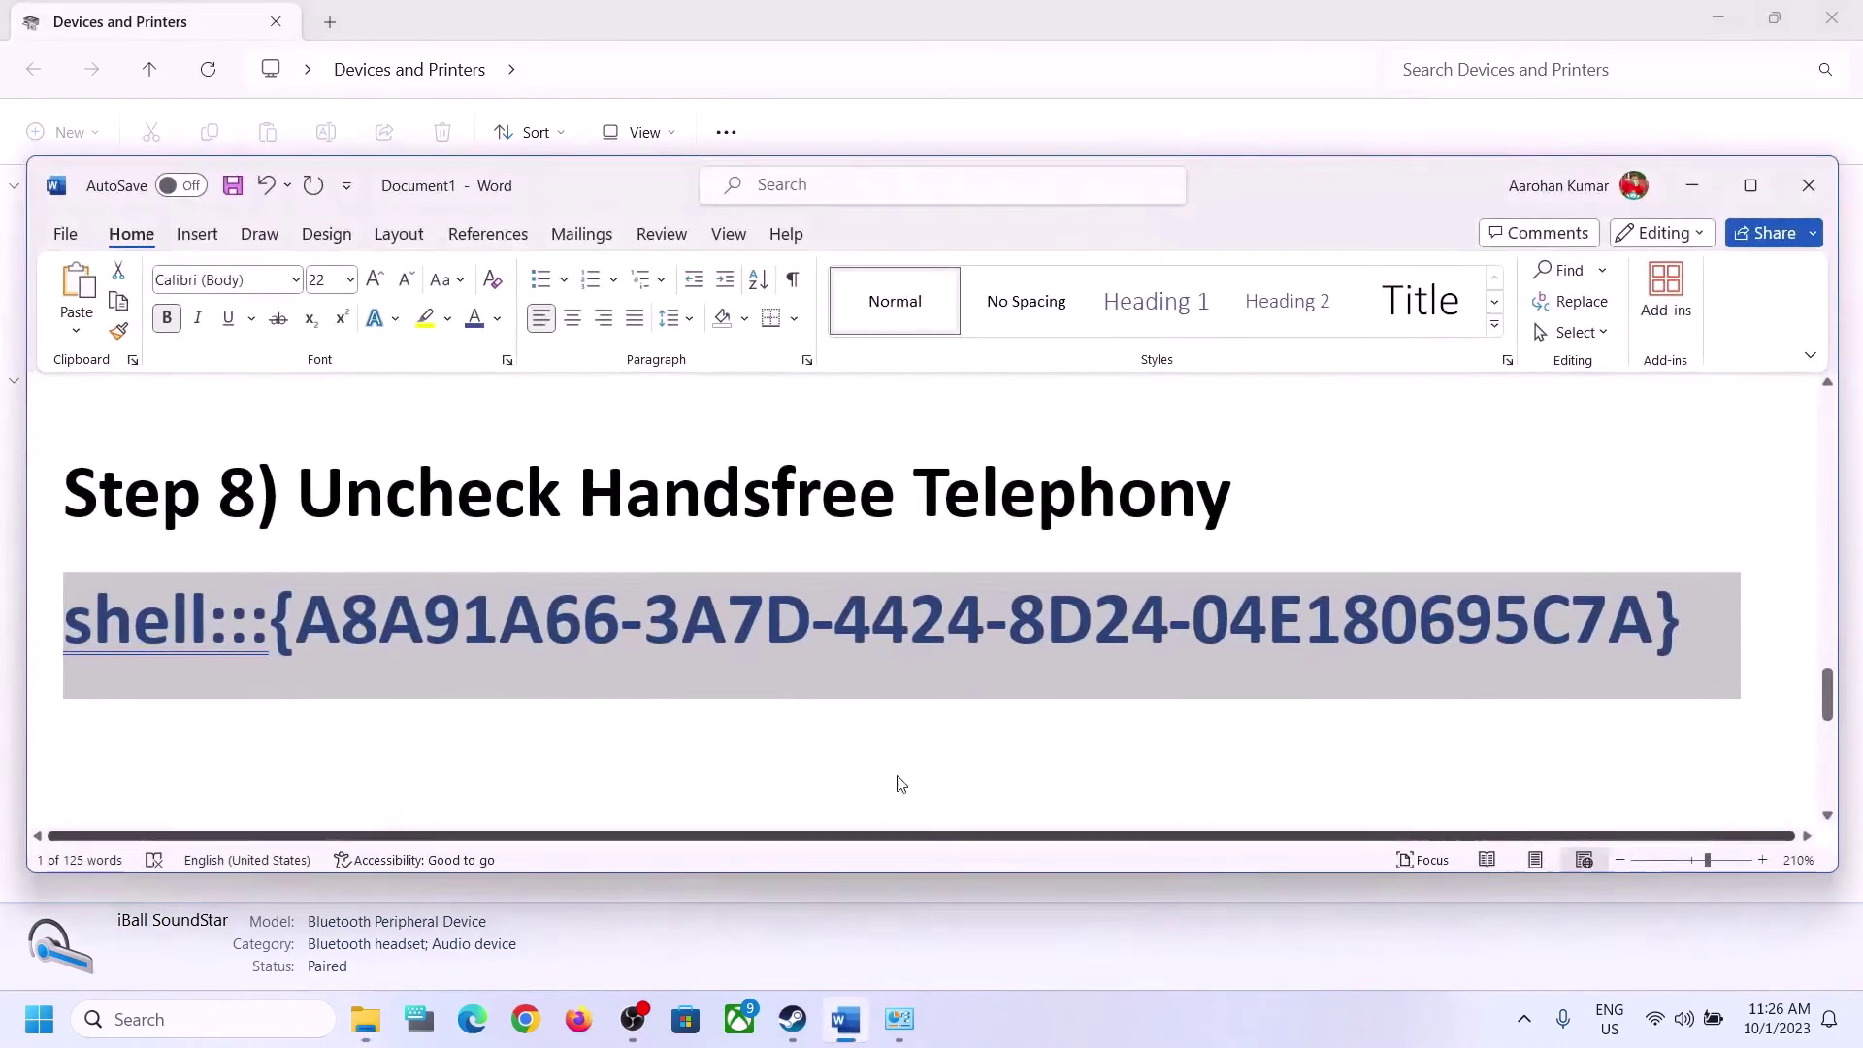
- Read the Step 9 note on disconnecting the external microphone and disabling the internal microphone in the sound control panel
scroll(562, 615, down, 5)
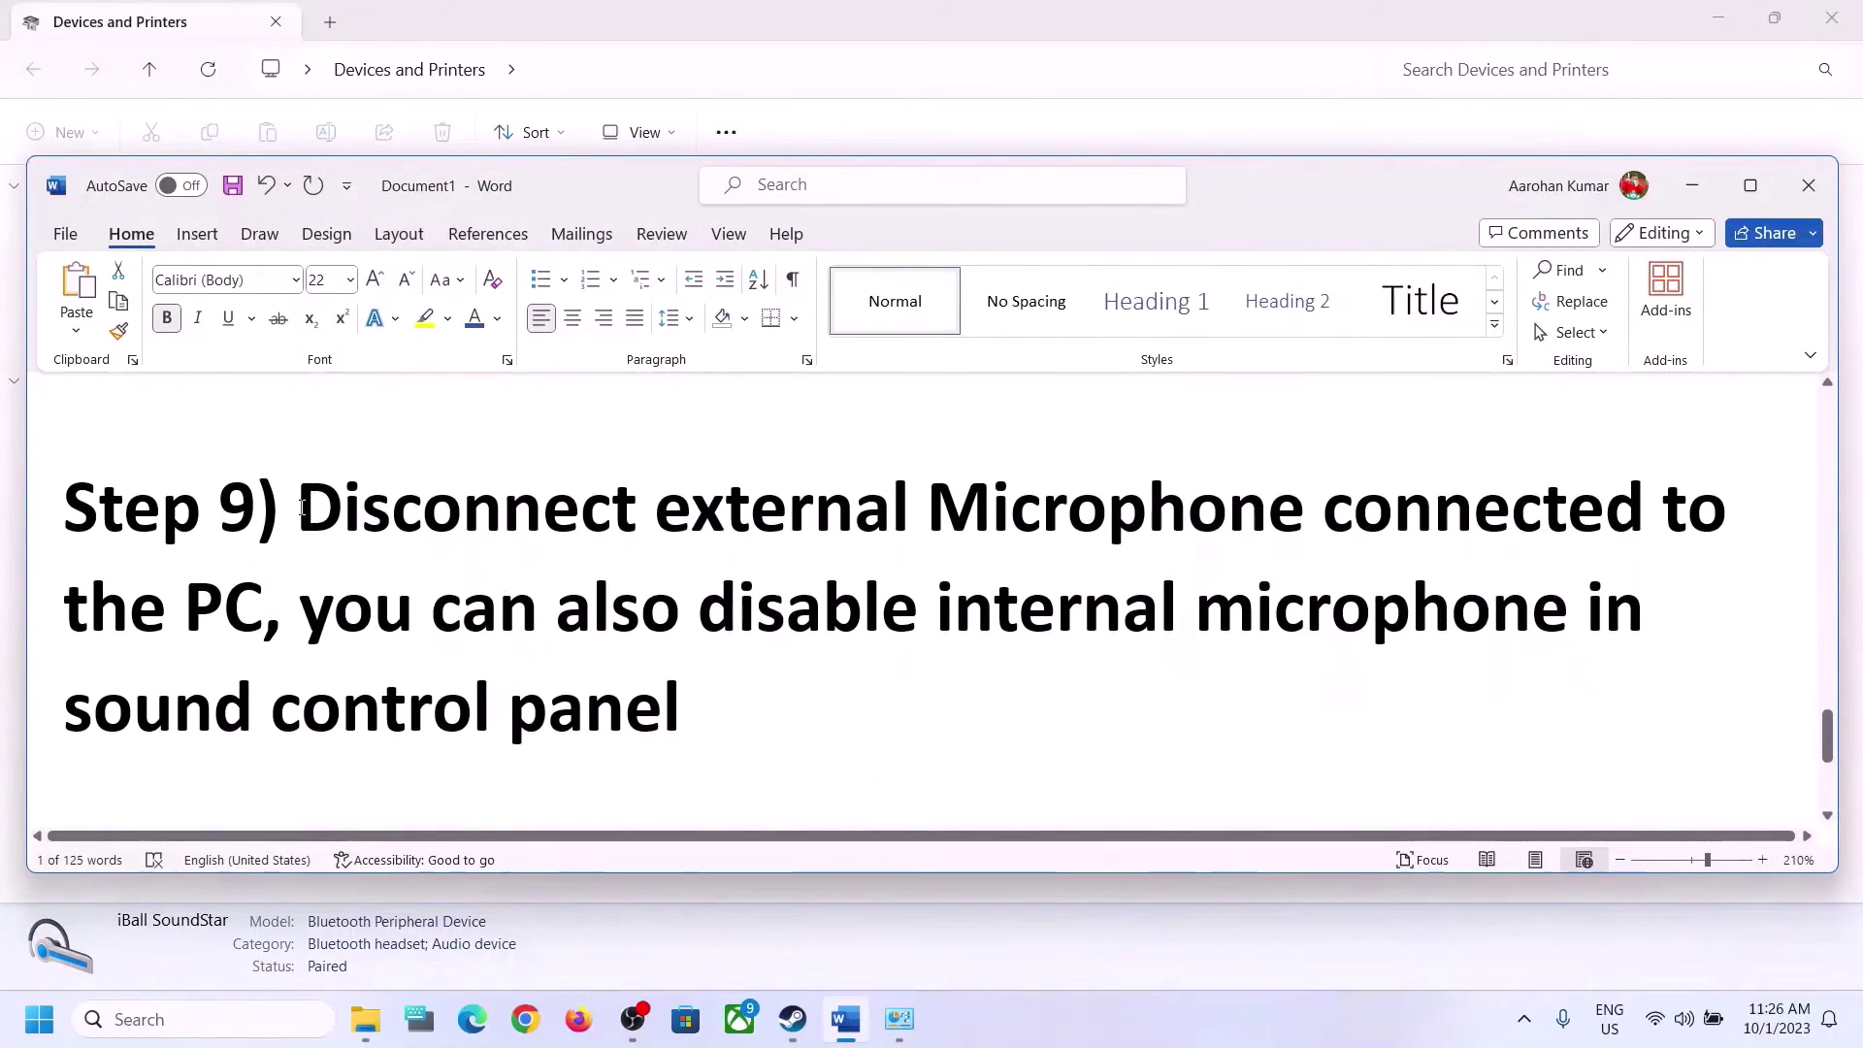
drag(298, 509, 242, 614)
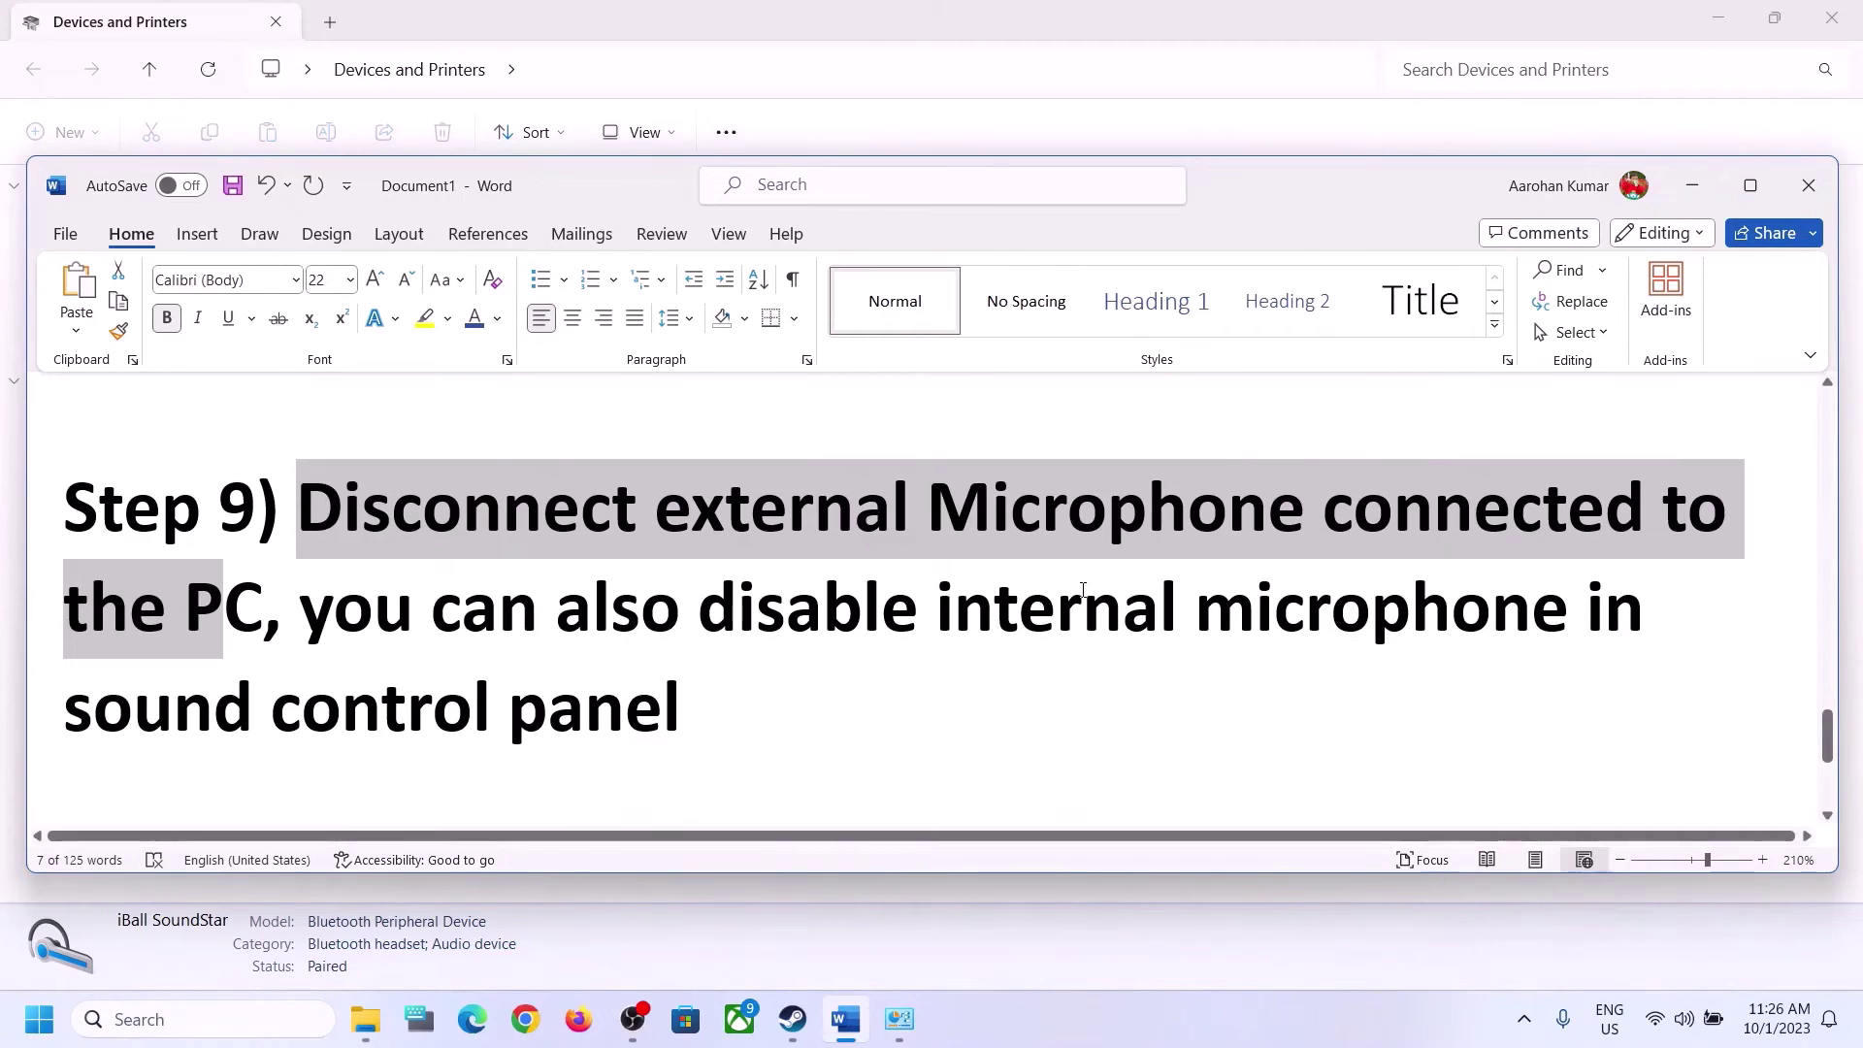
drag(716, 632, 1564, 611)
drag(72, 713, 505, 724)
drag(376, 611, 934, 611)
click(583, 691)
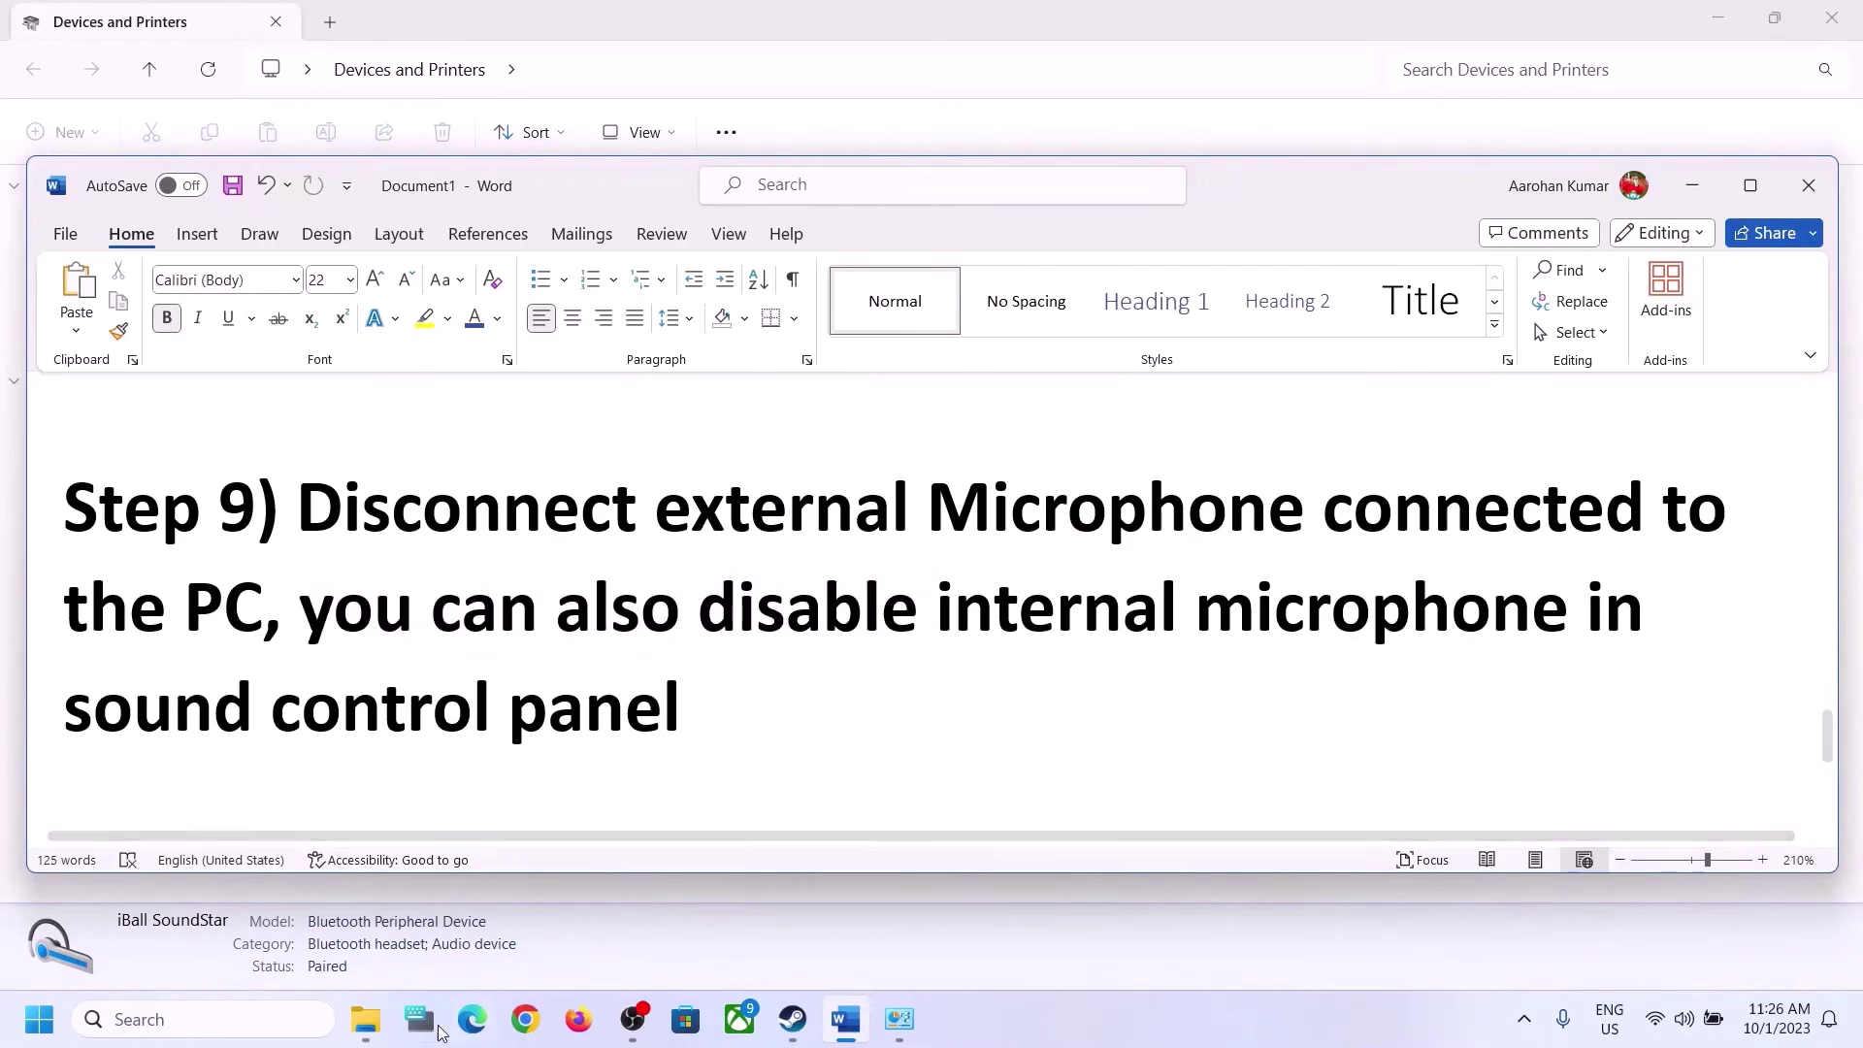
- Find and open Control Panel, and bring up the Sound settings from Hardware and Sound
click(285, 1012)
text(control)
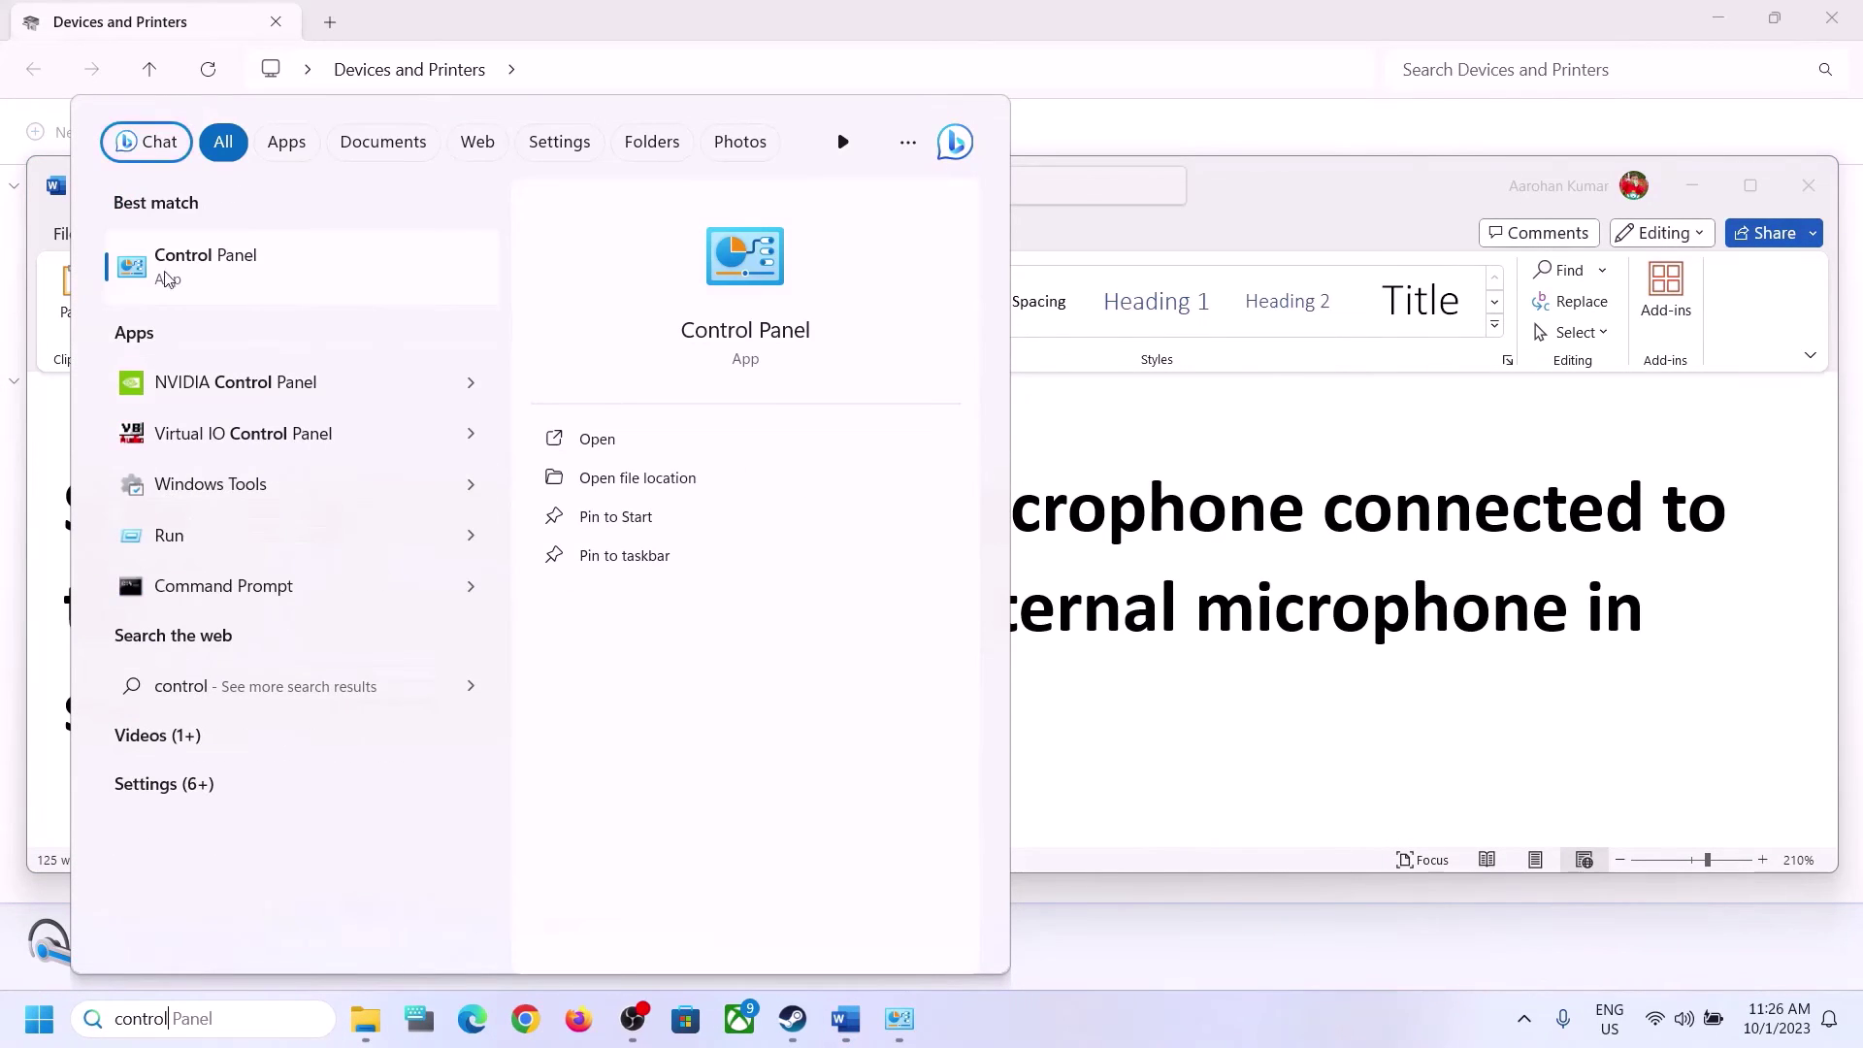
click(230, 264)
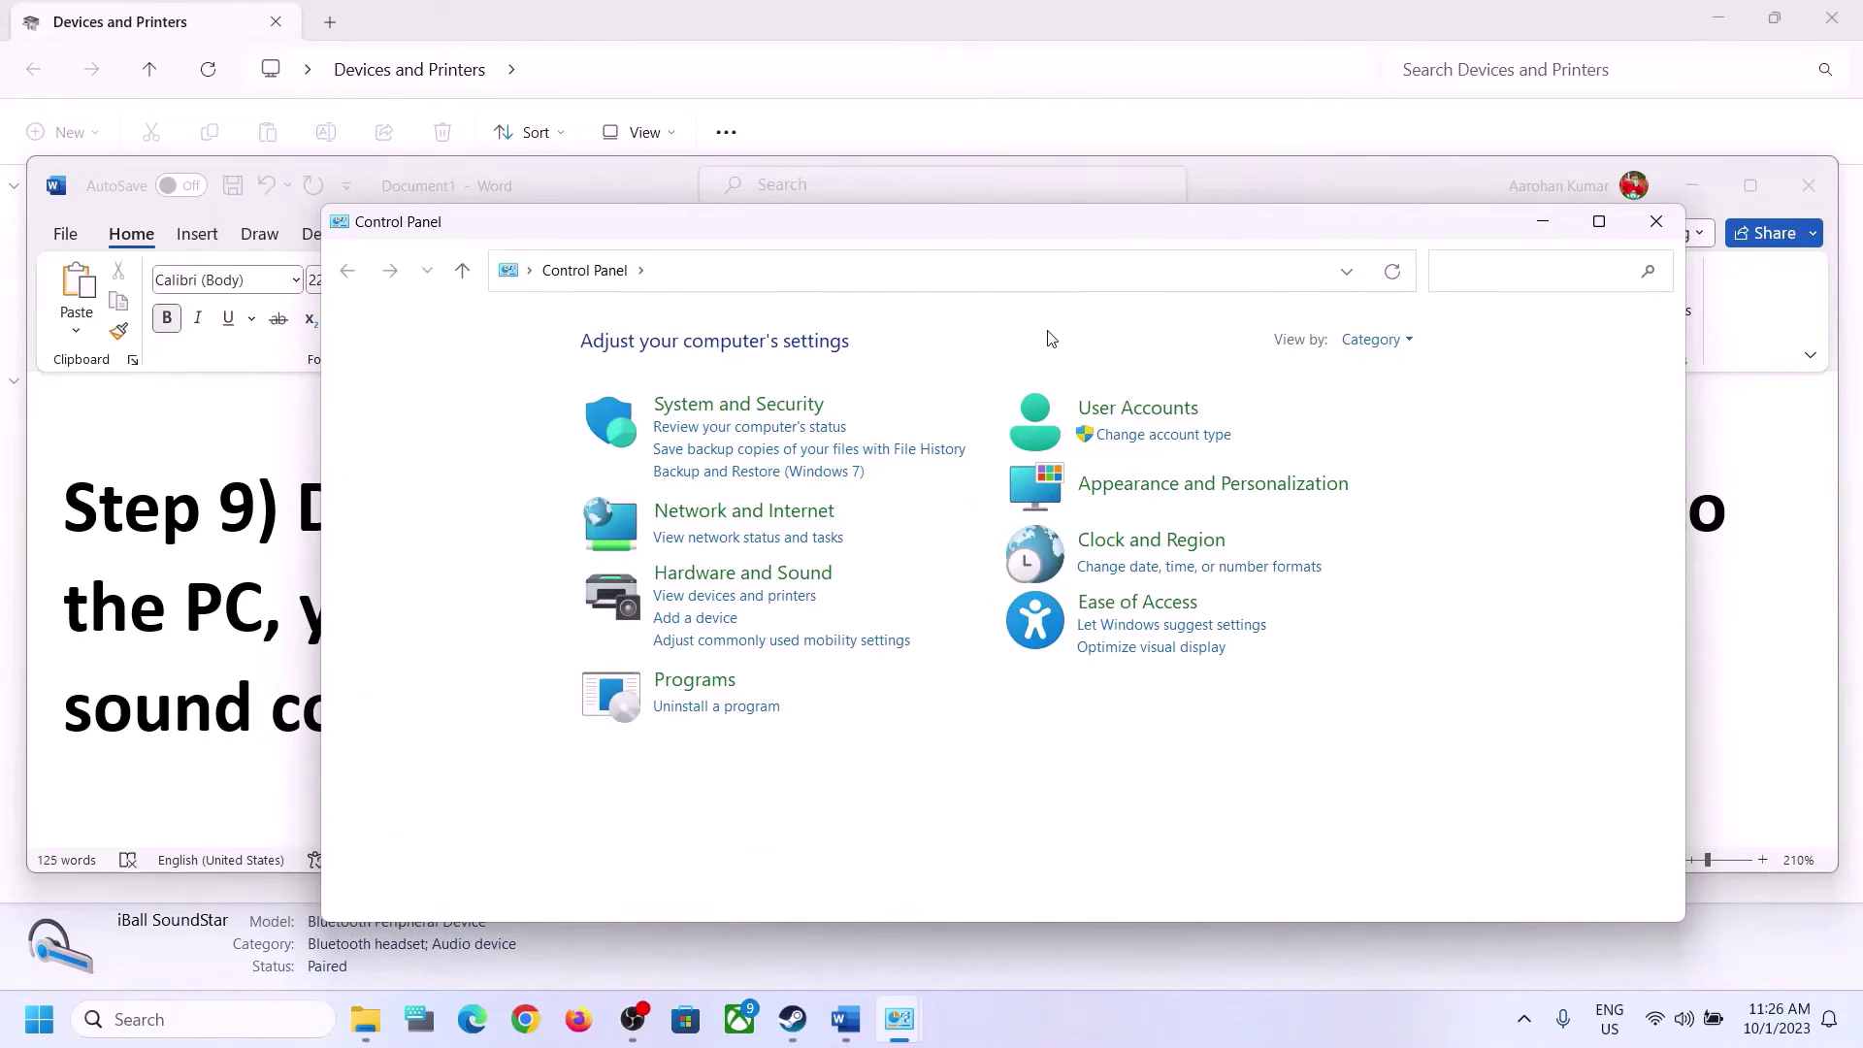
click(745, 574)
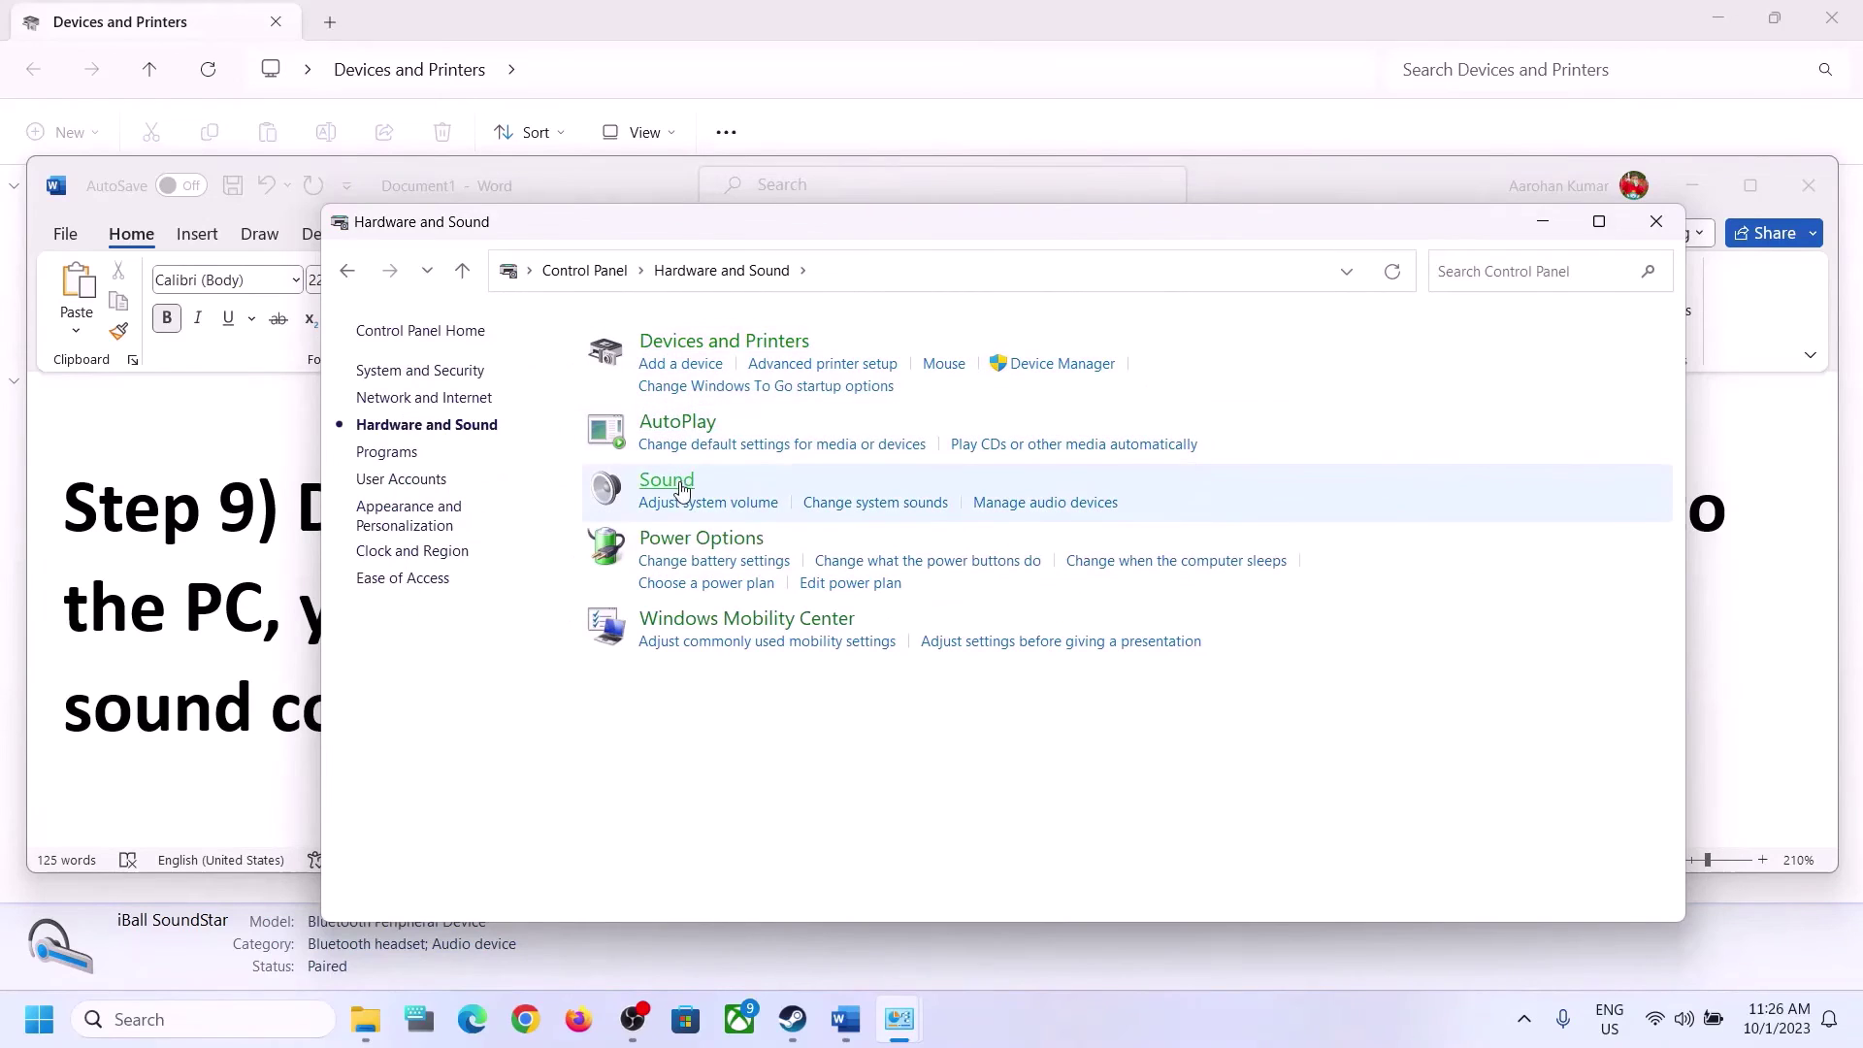
click(682, 490)
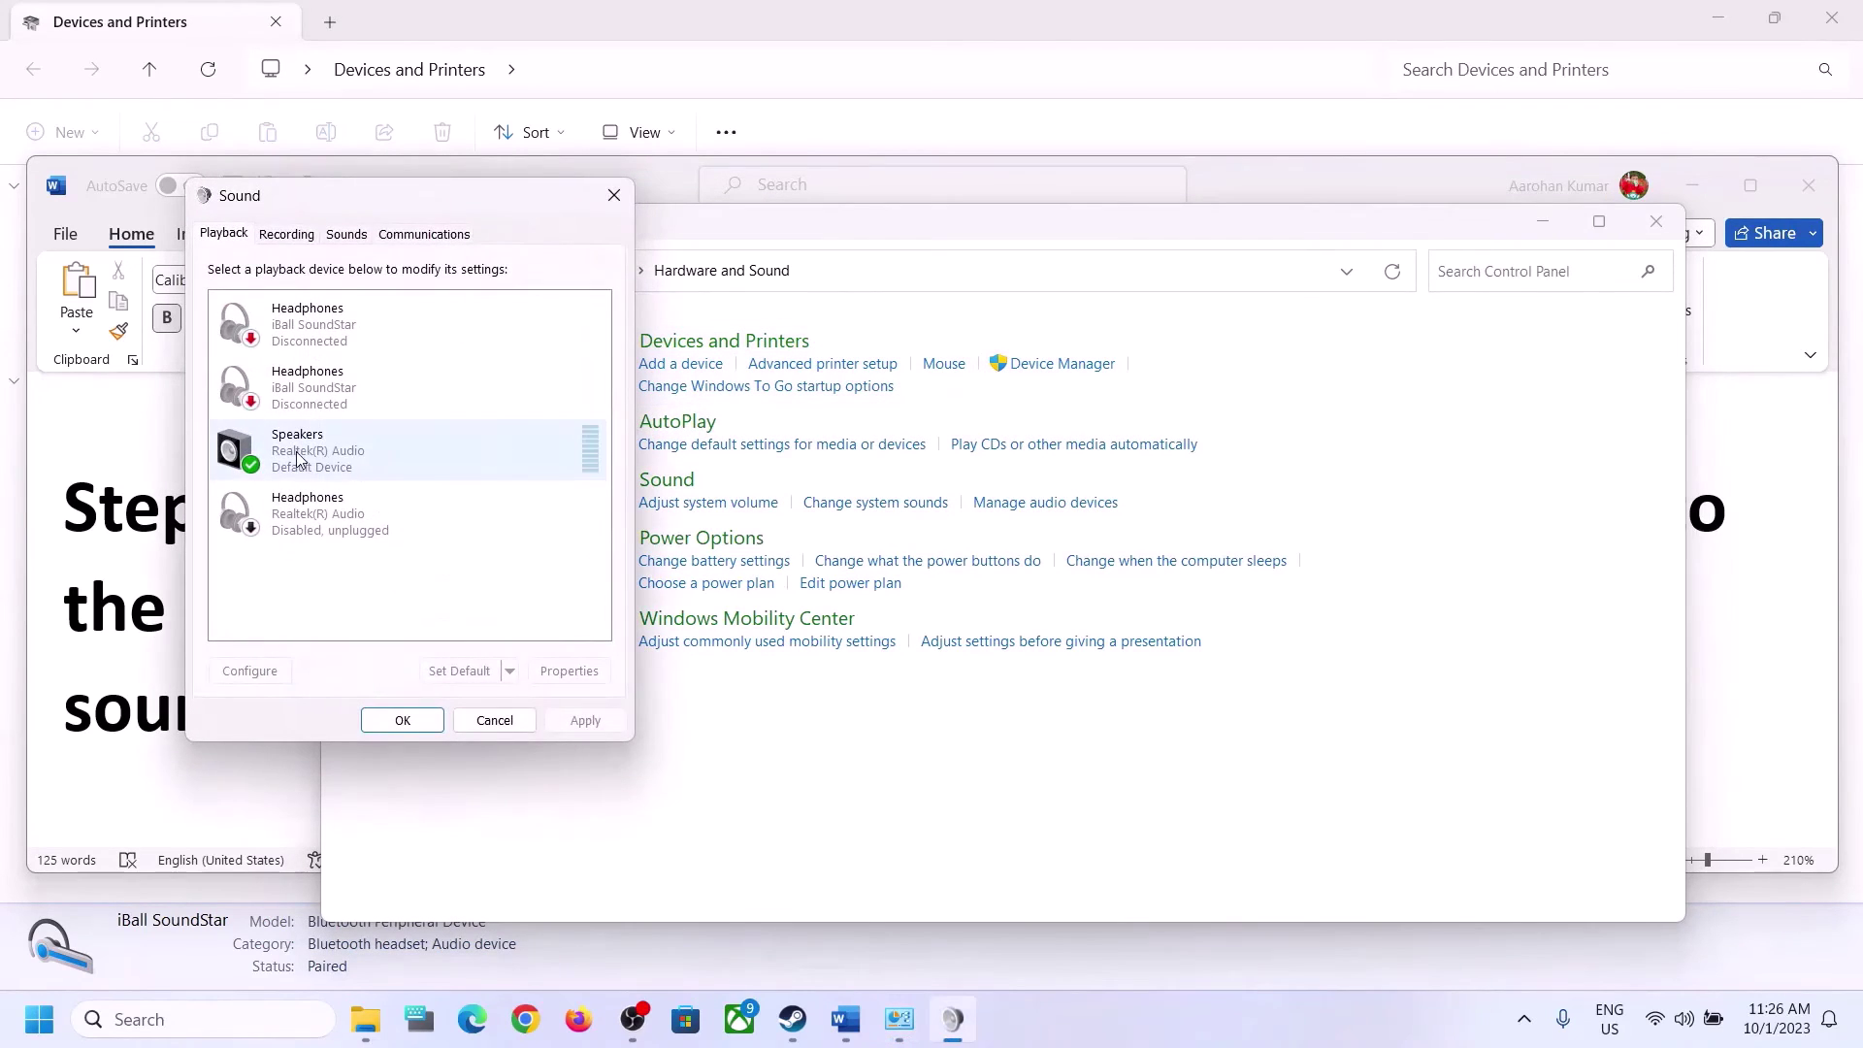
- View the properties of the default Realtek(R) Audio speakers and close them without changes
click(298, 458)
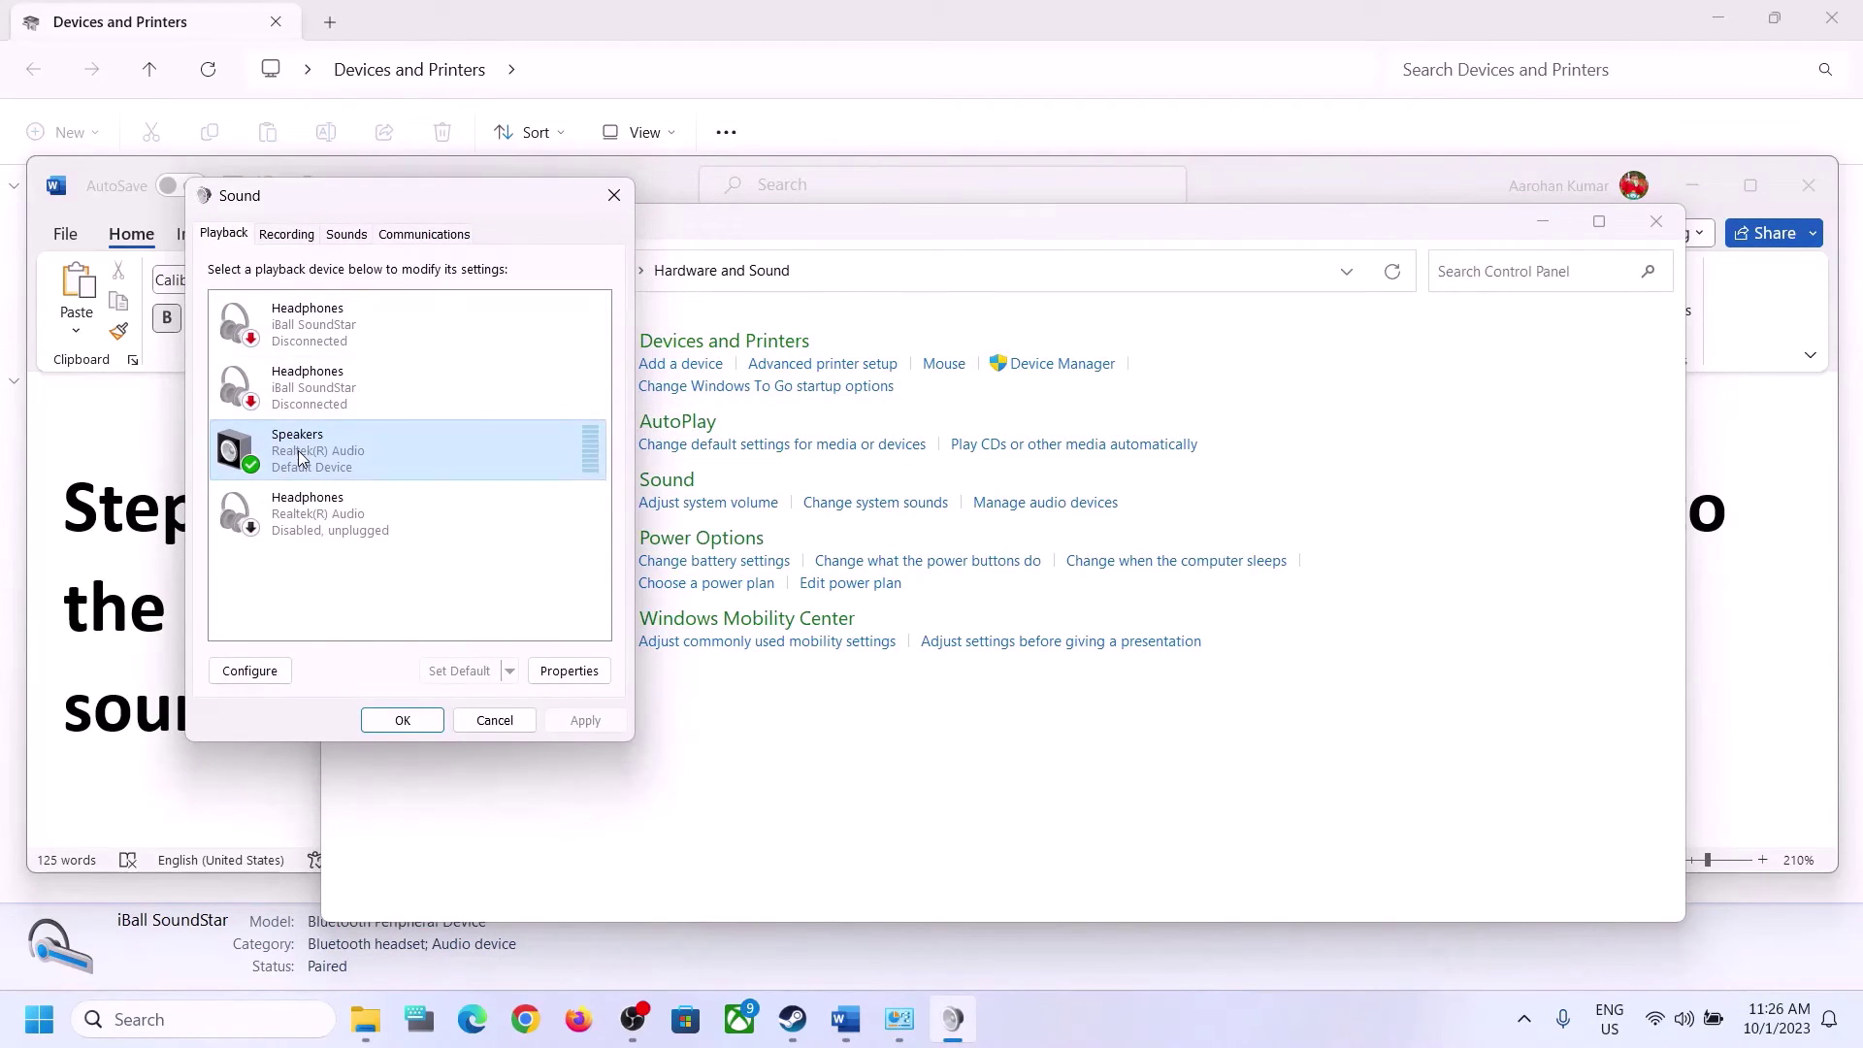
right_click(299, 458)
click(368, 636)
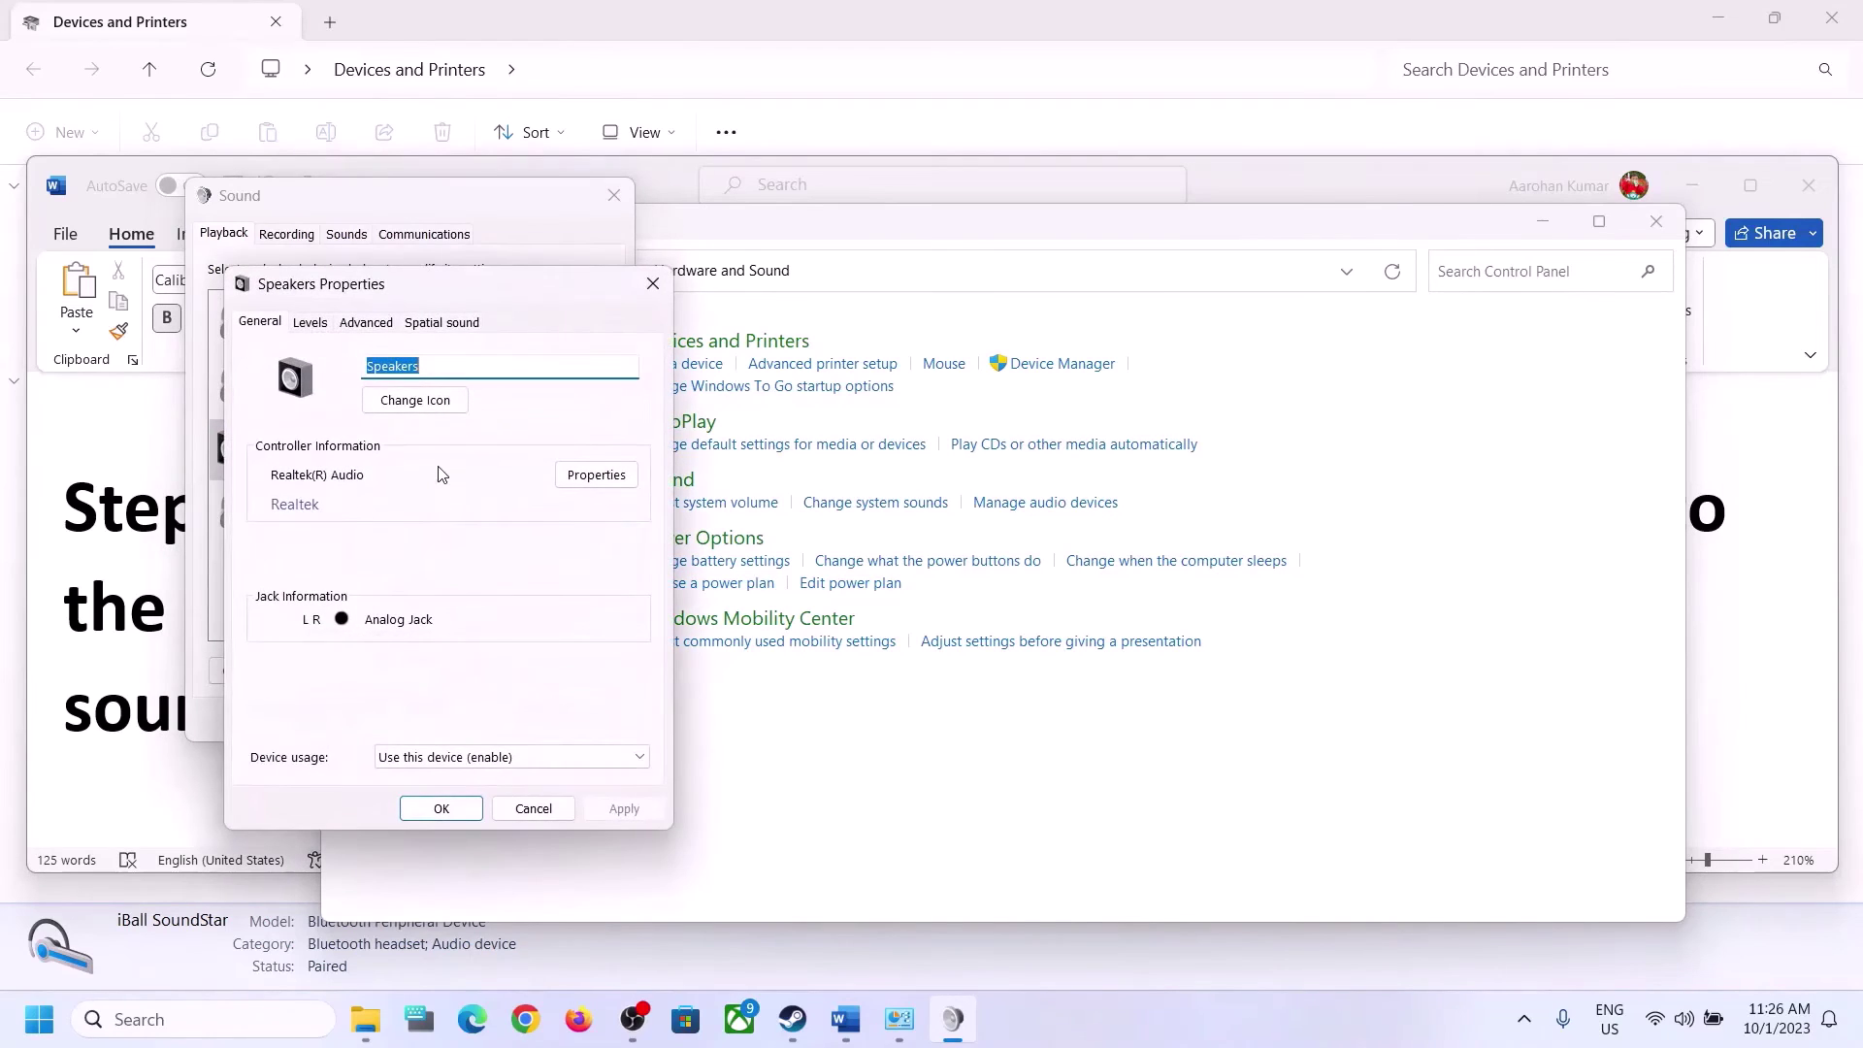
click(652, 284)
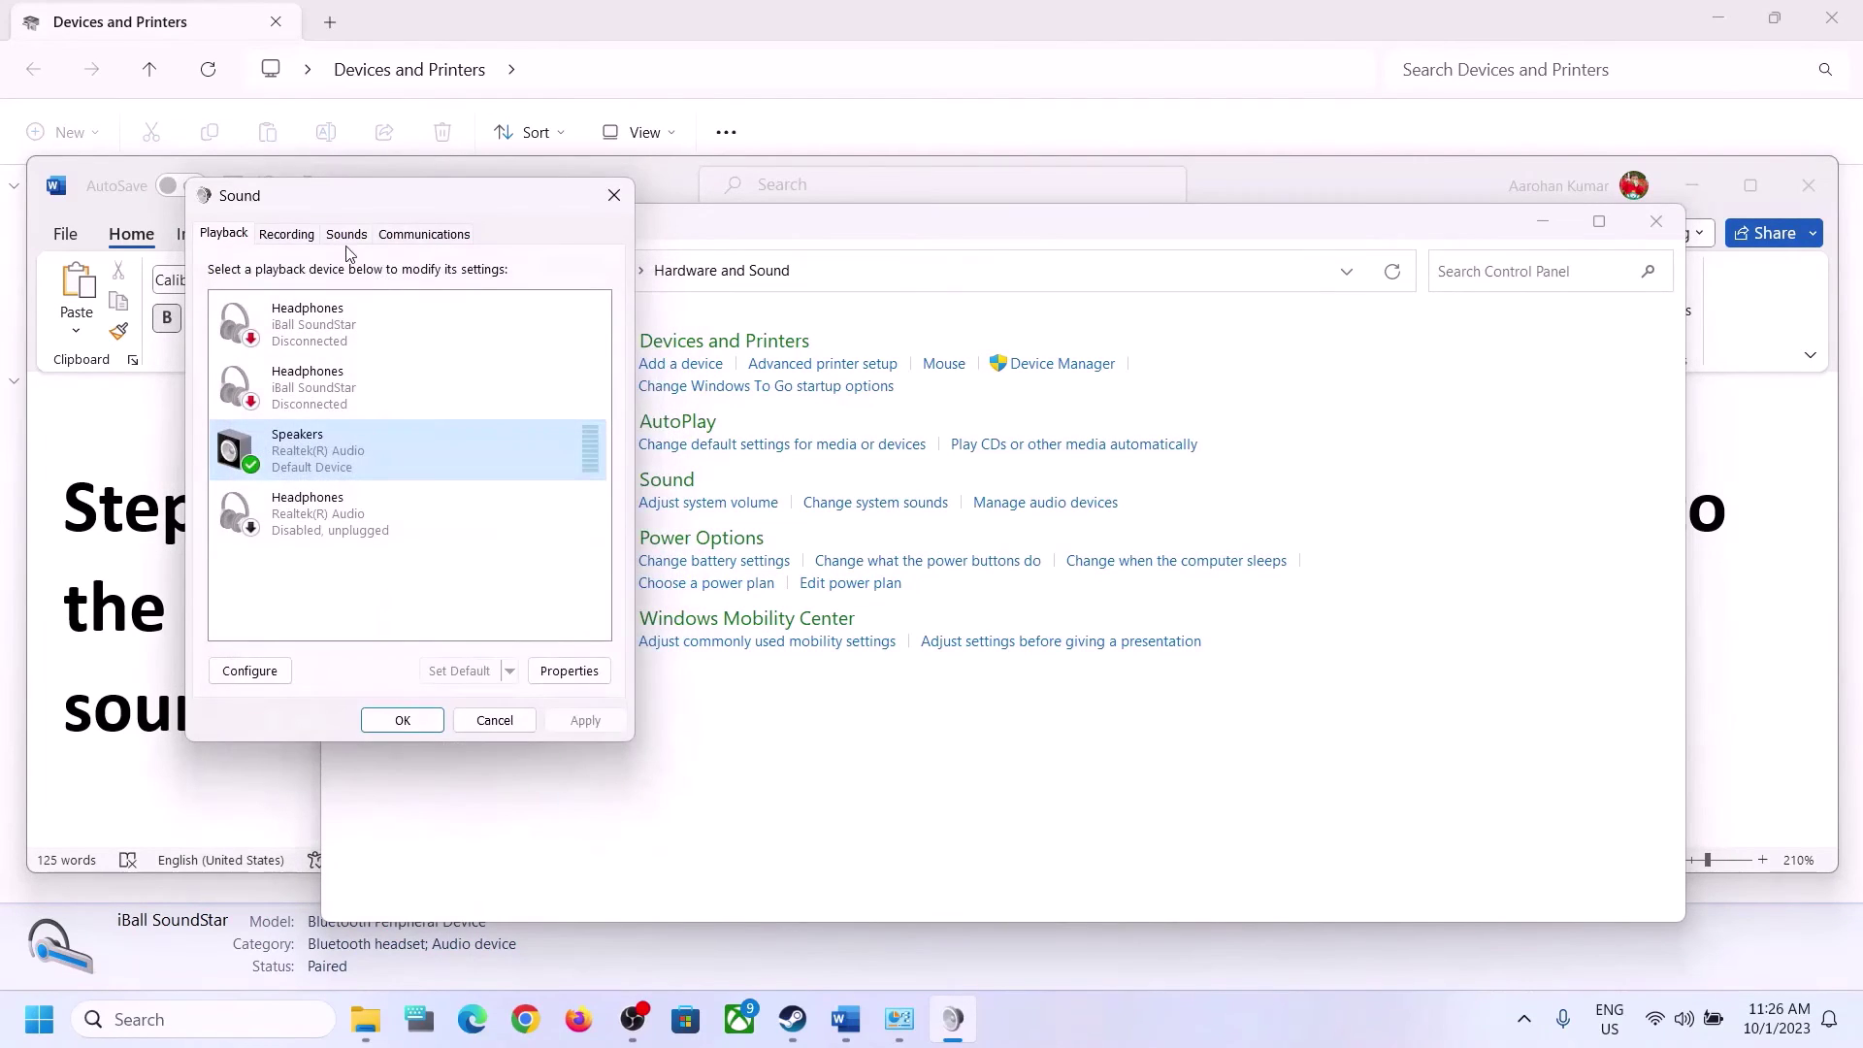
- Show the recording devices, view the available options for Microphone Array, and close the Sound settings without changes
click(287, 235)
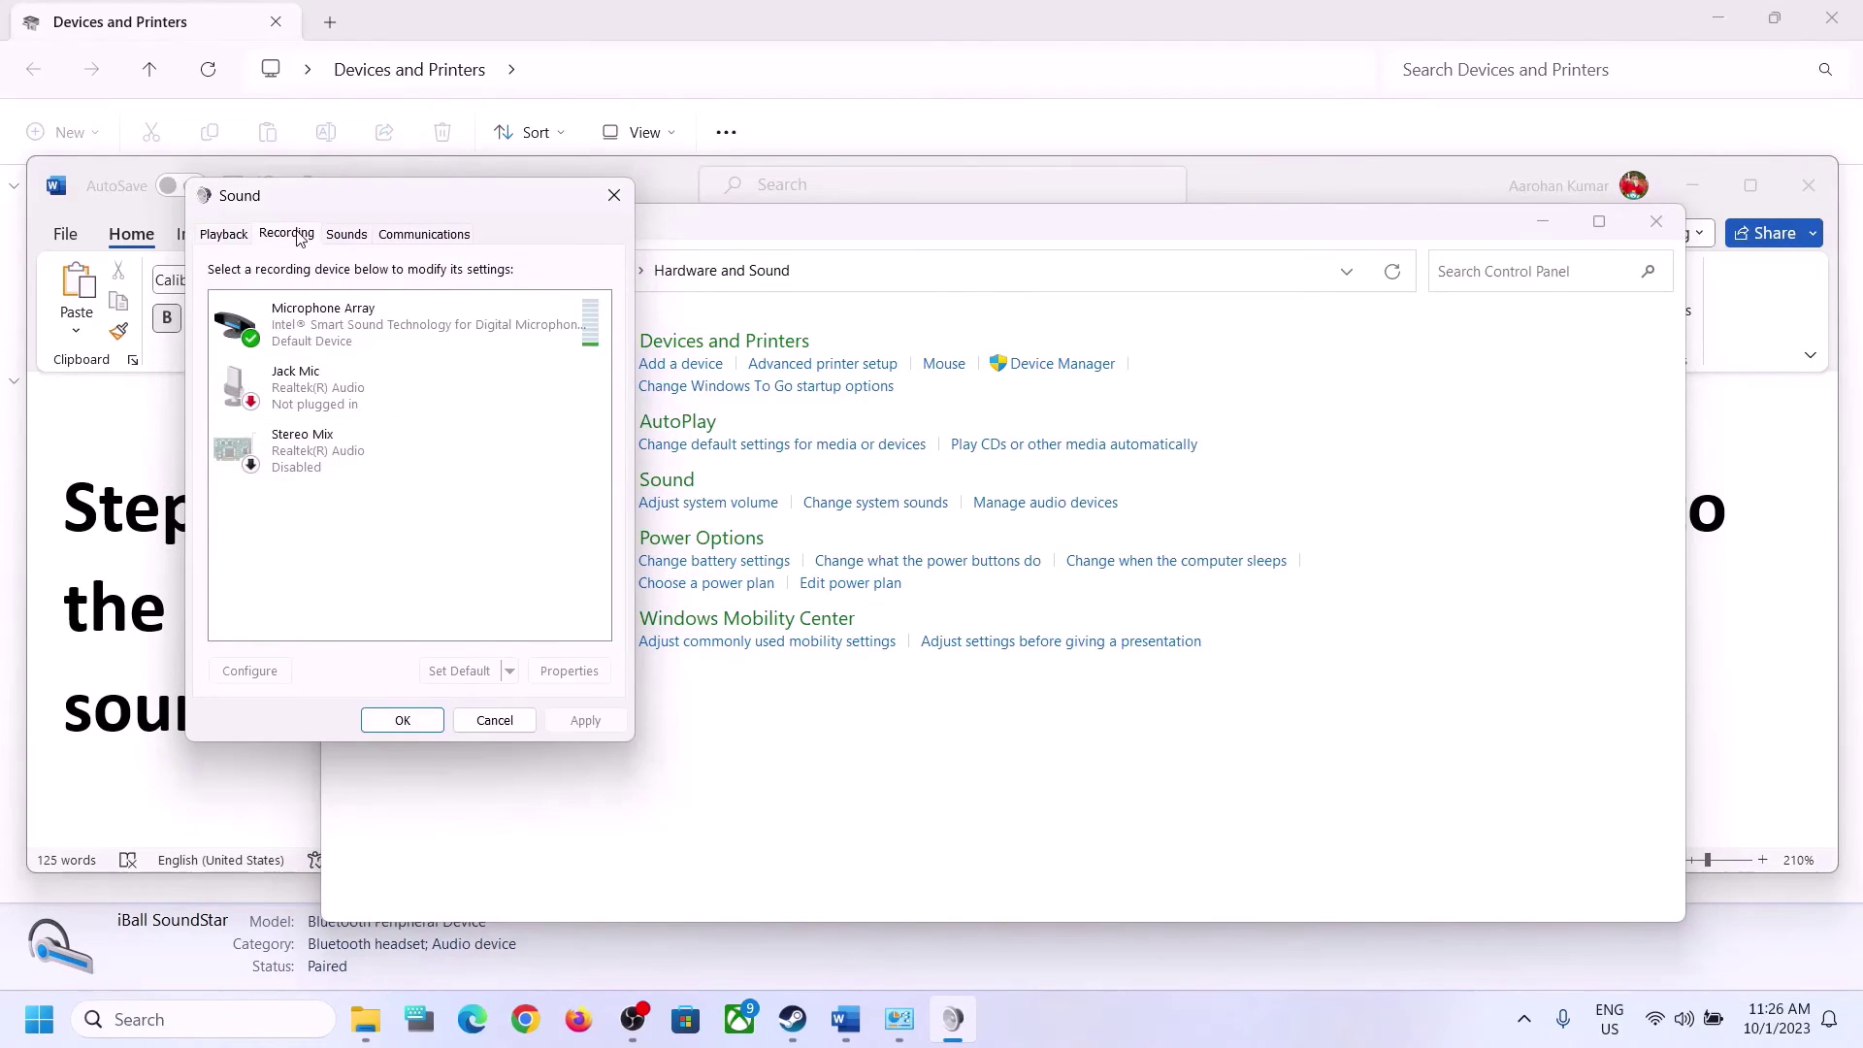
click(363, 328)
right_click(375, 330)
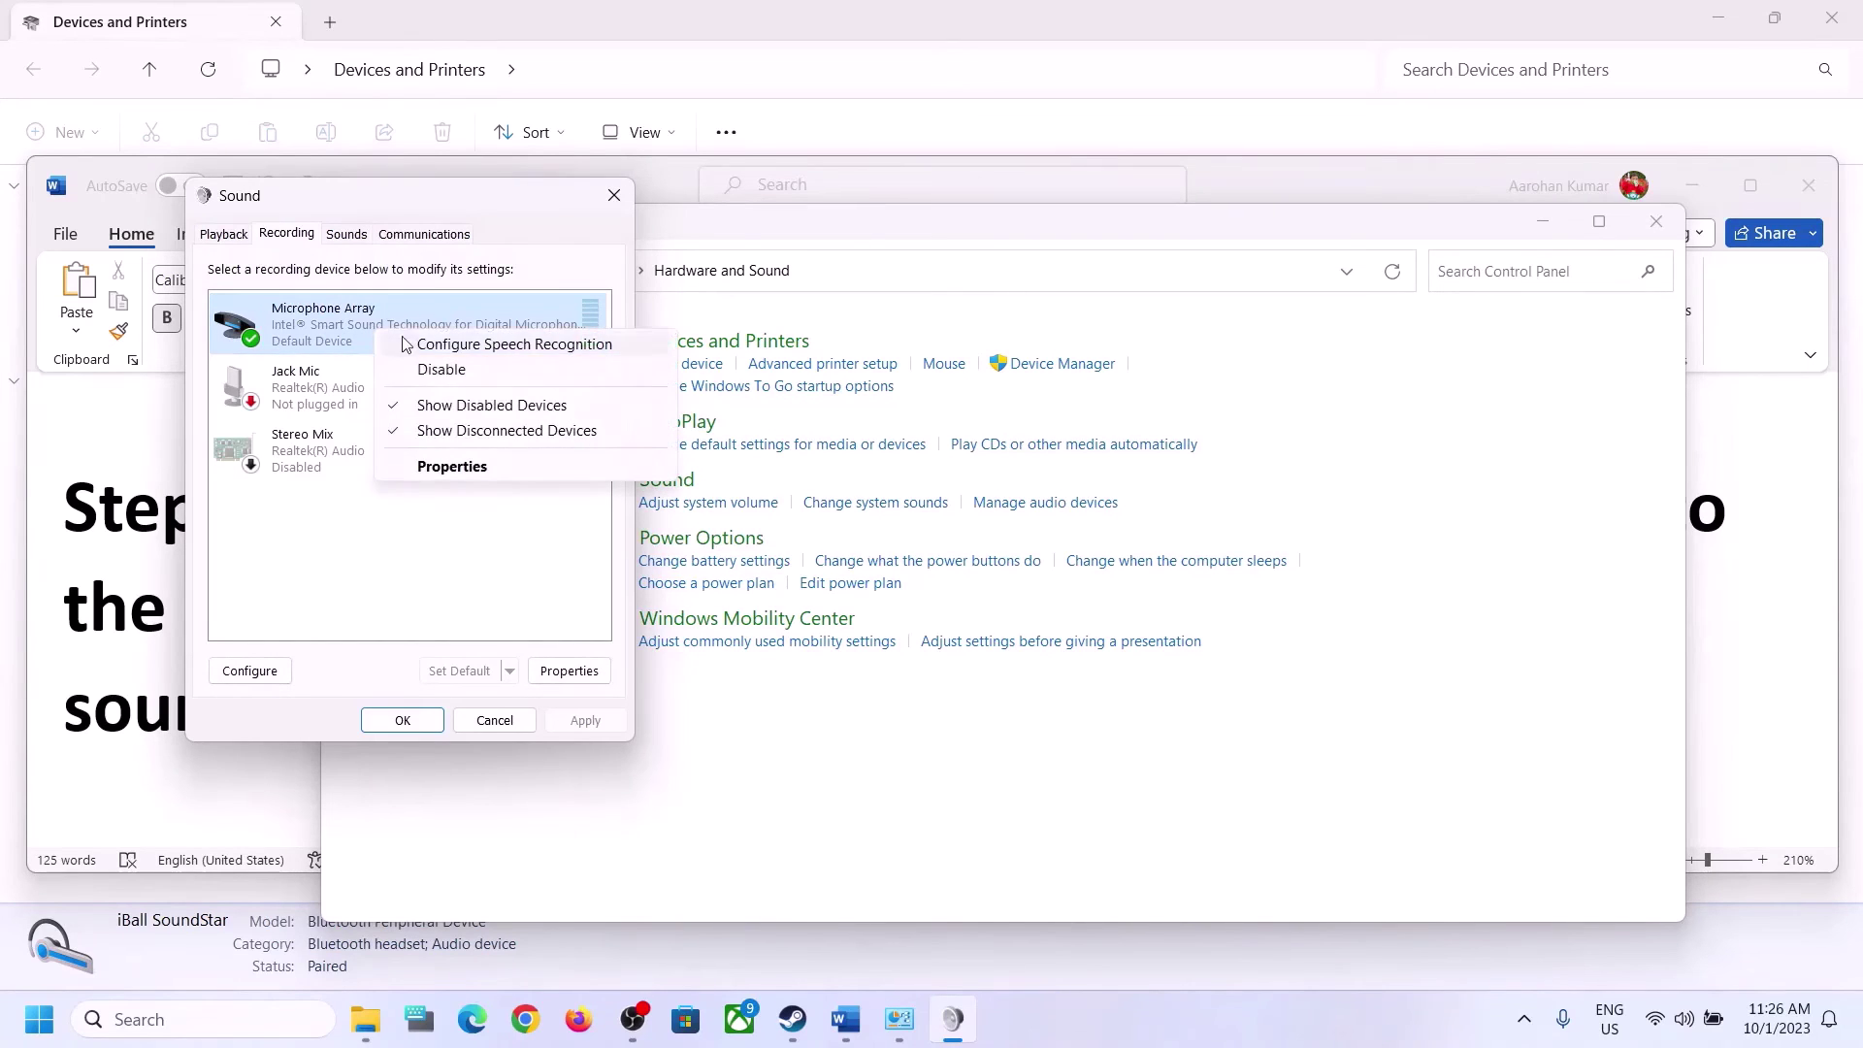
click(465, 574)
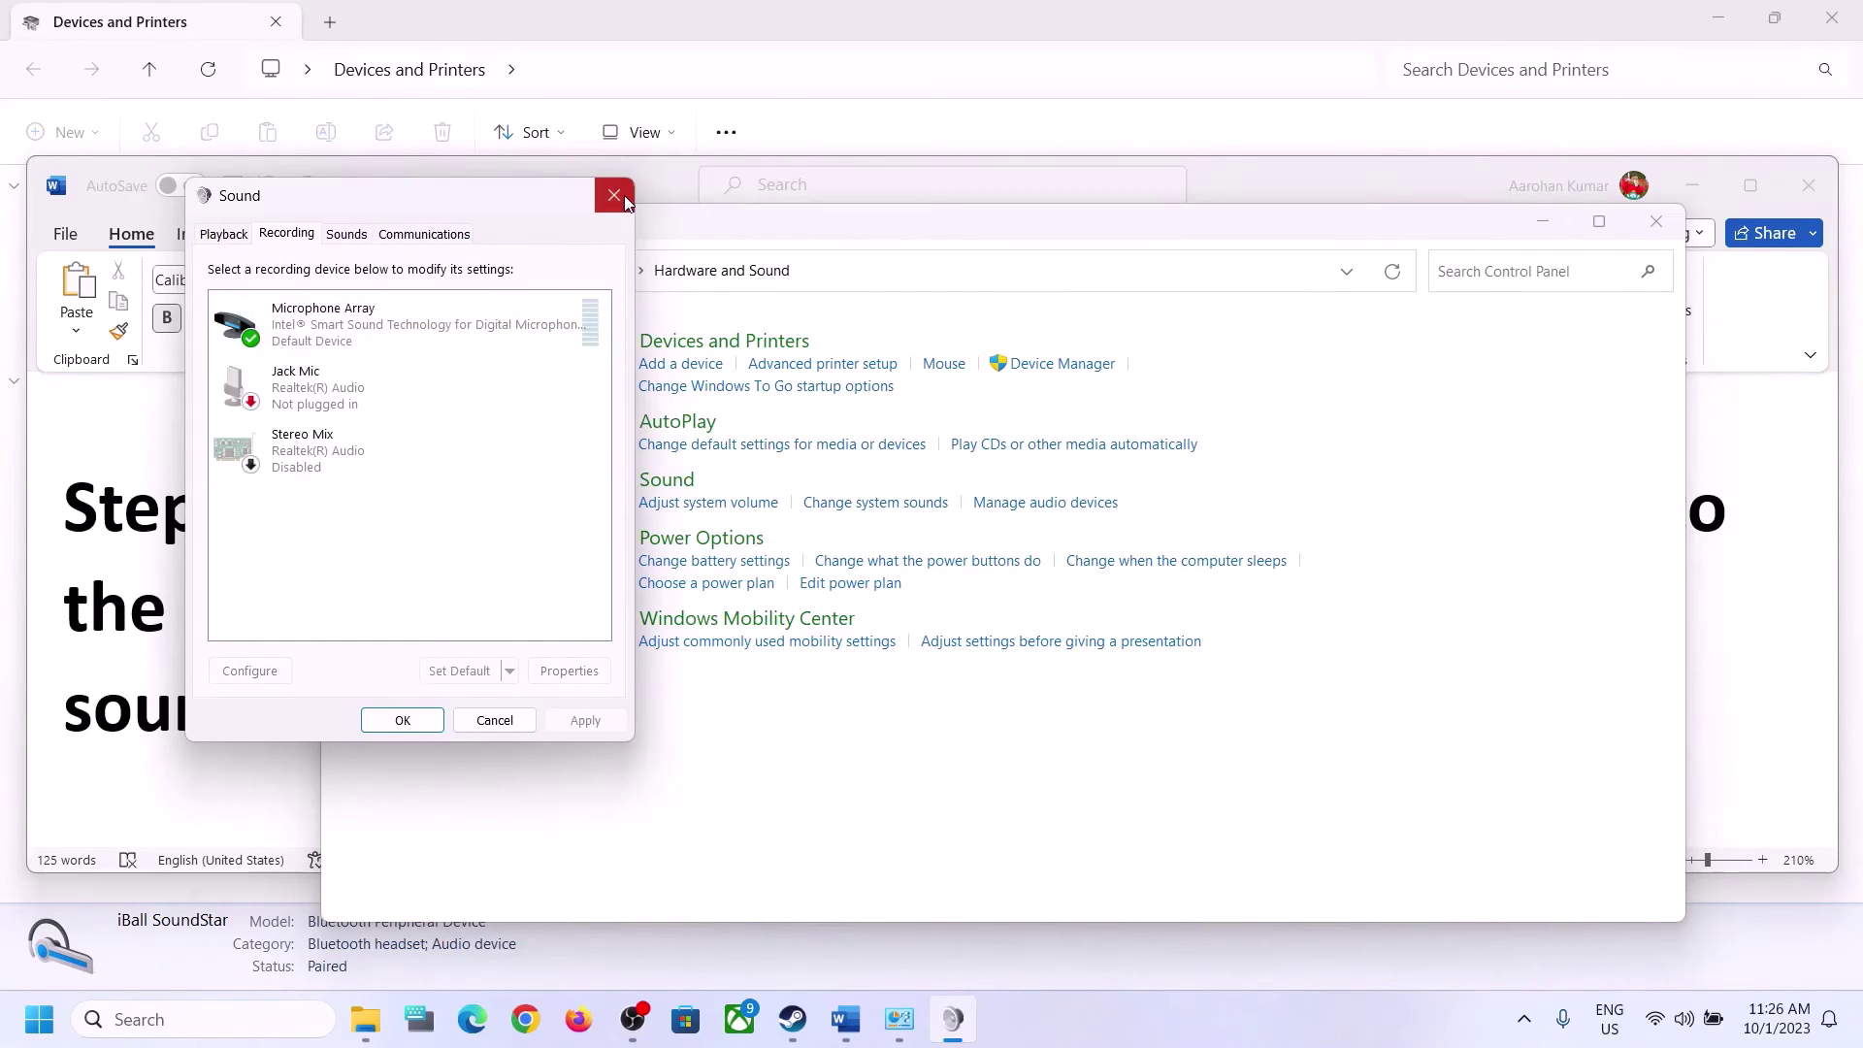
click(614, 195)
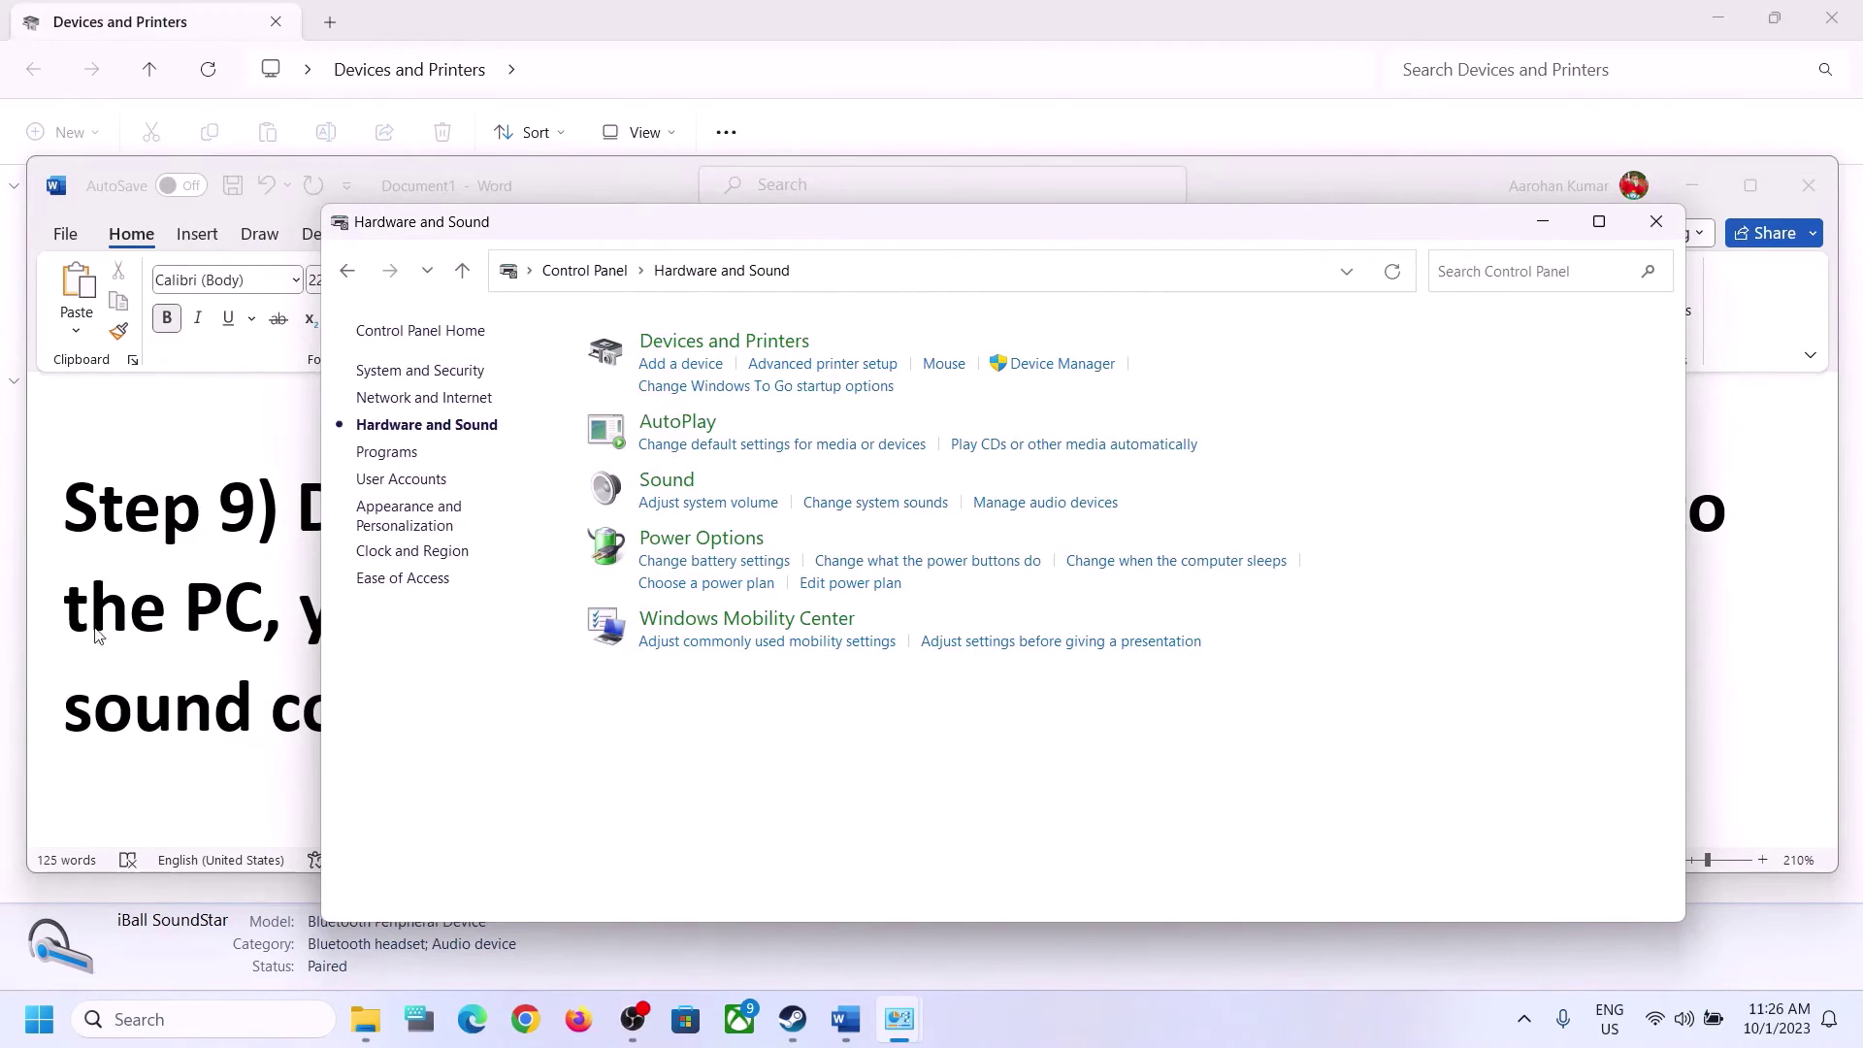
- Return to the Word notes, read the Step 10 heading on installing the audio driver, and minimize the document
click(93, 728)
scroll(1164, 659, down, 3)
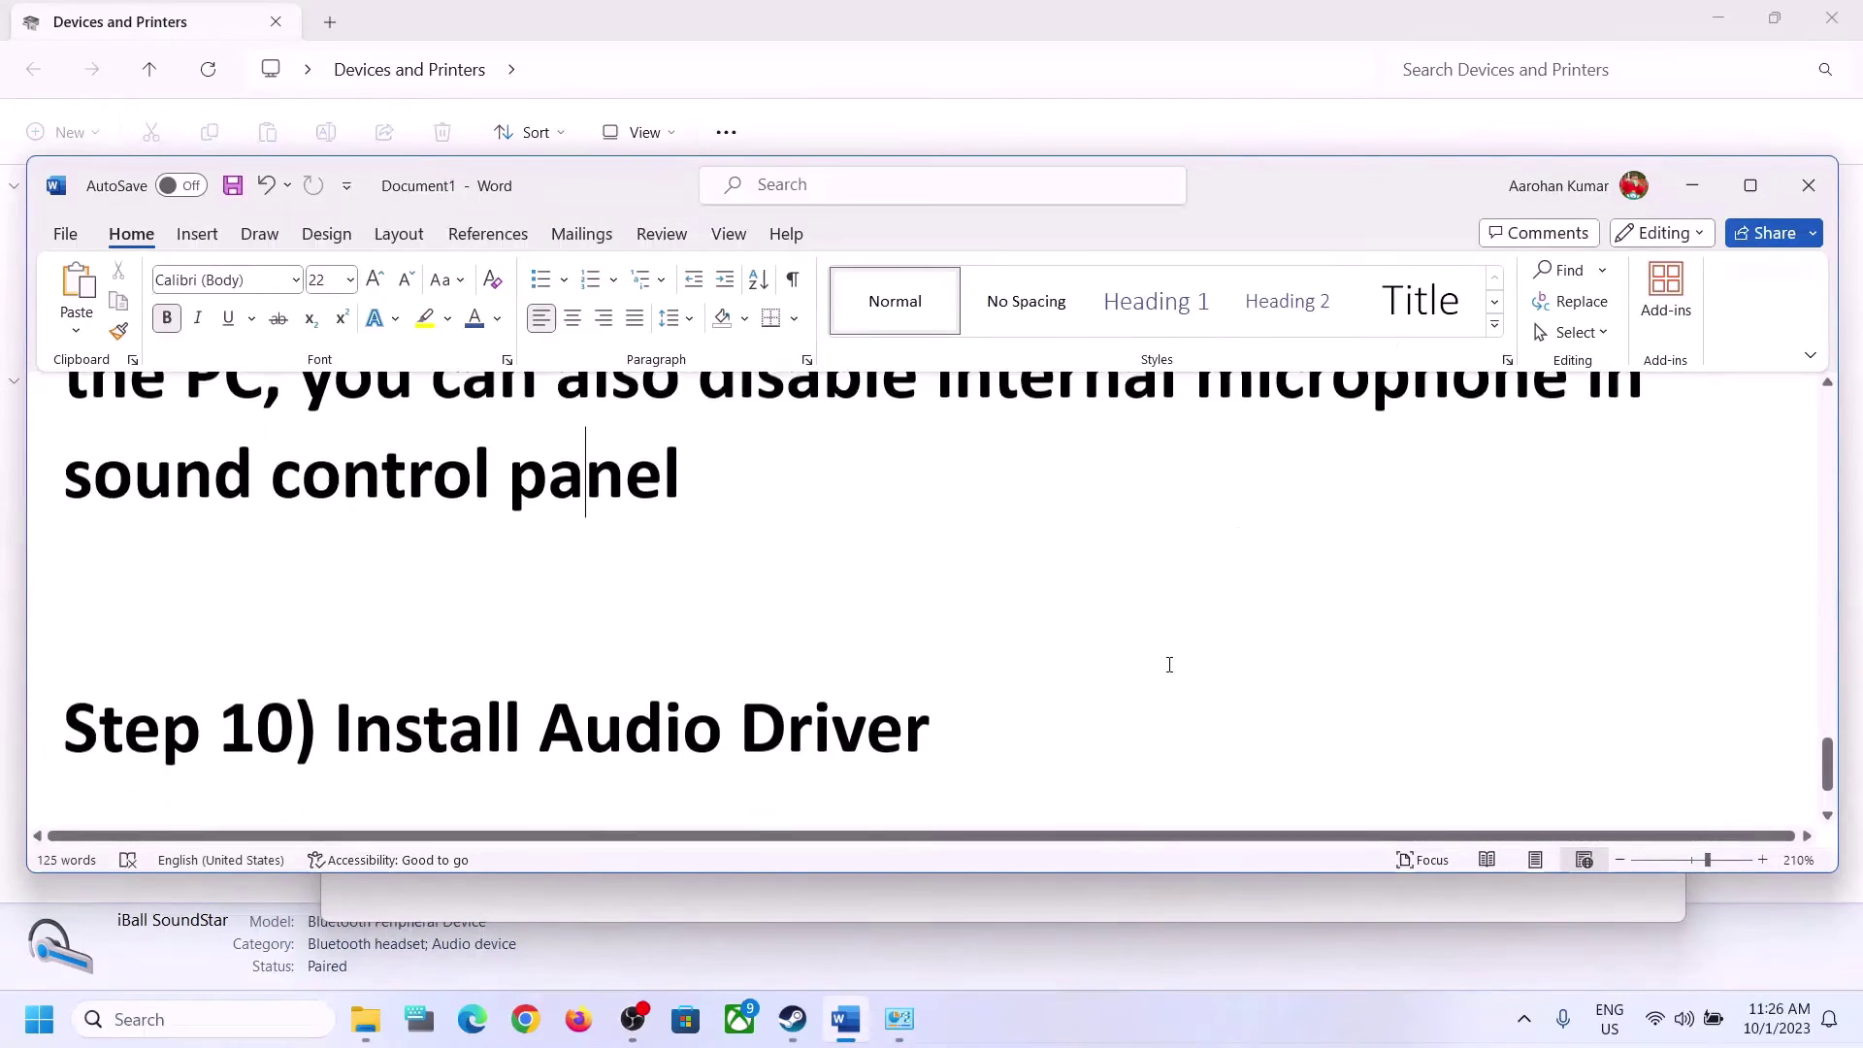
drag(335, 607, 1189, 627)
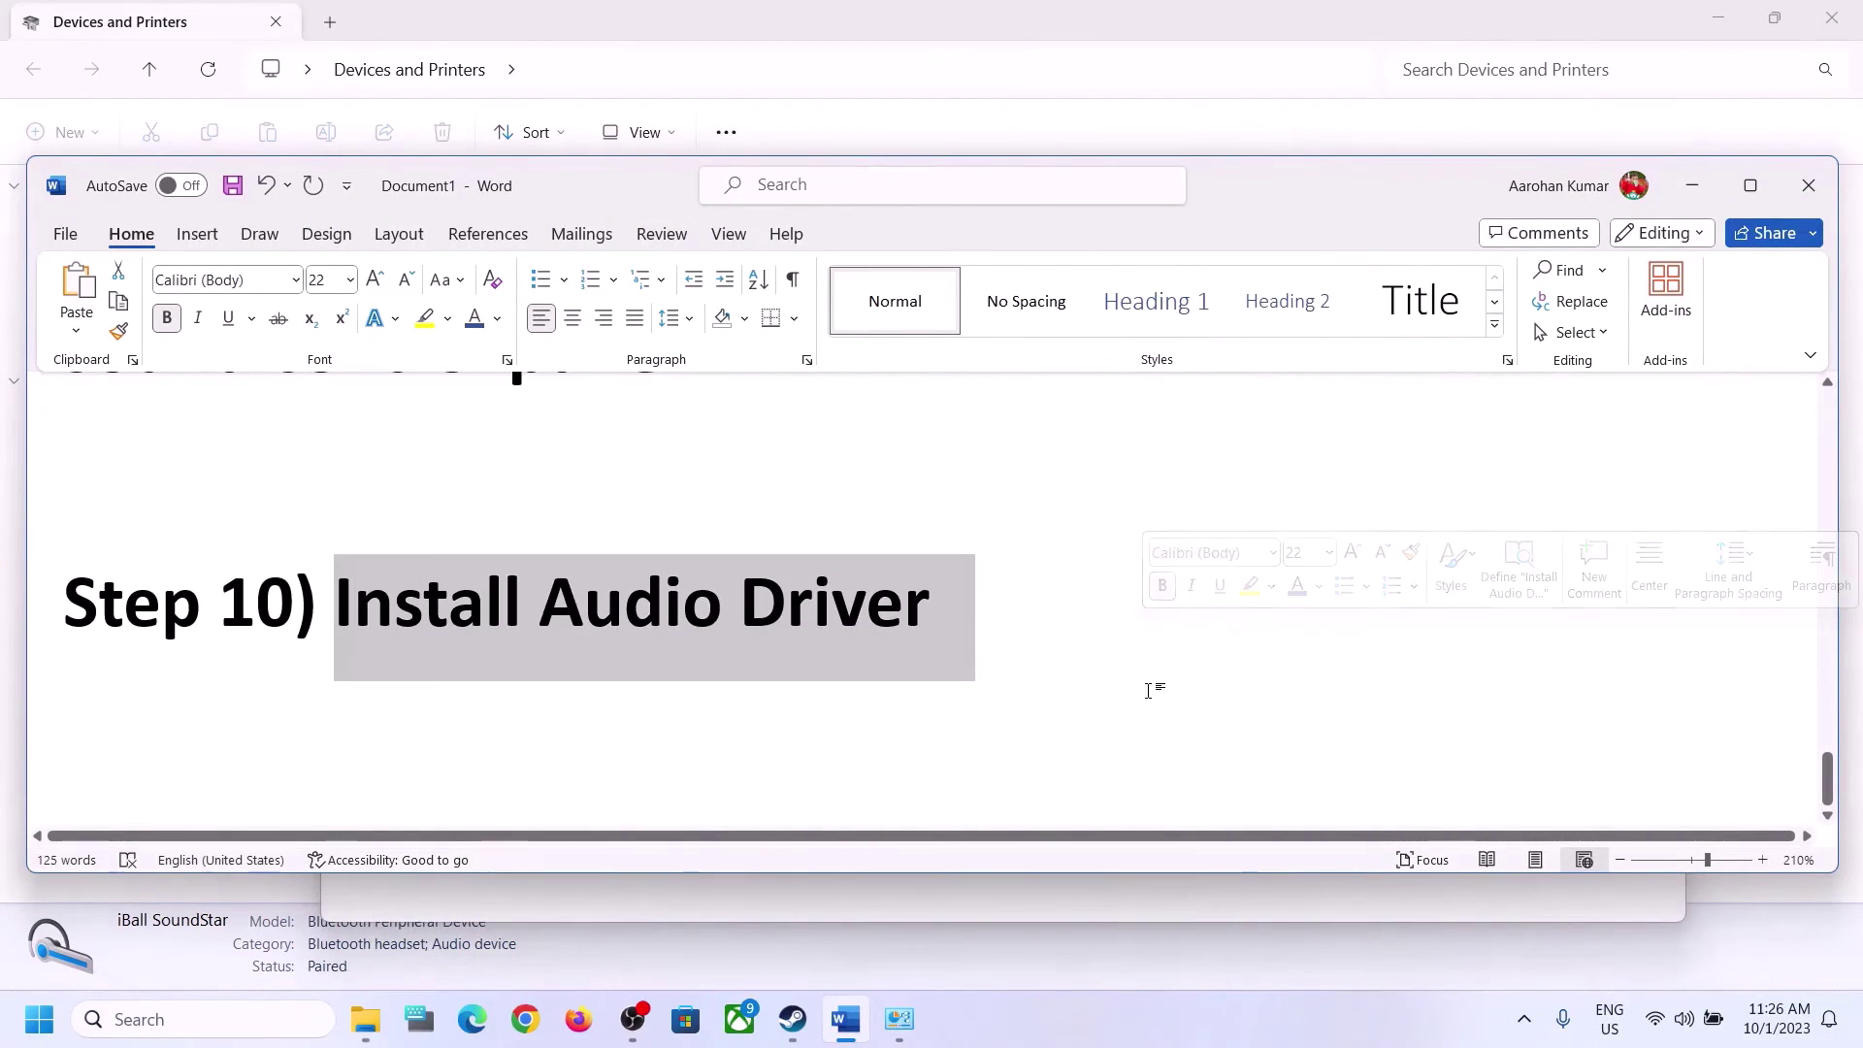
click(1691, 185)
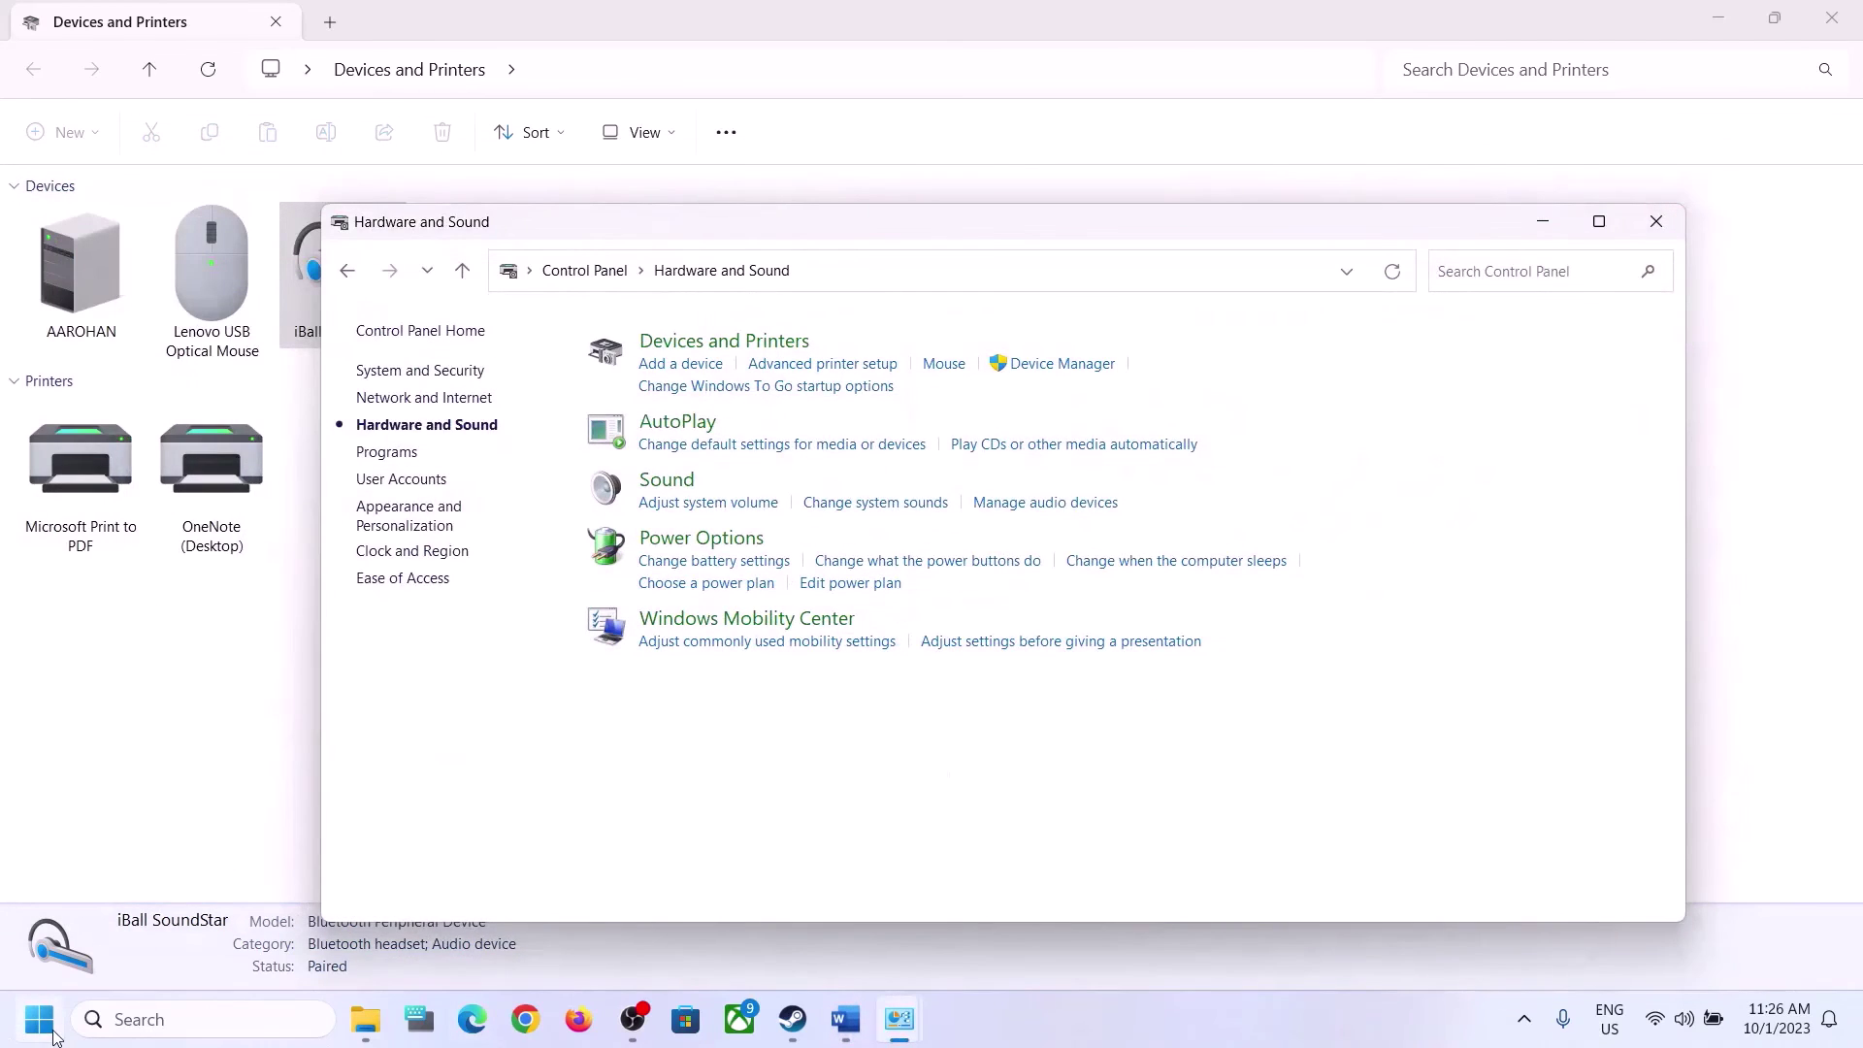
- Open Device Manager and expand the Sound, video and game controllers category to list its devices
right_click(39, 1019)
click(70, 480)
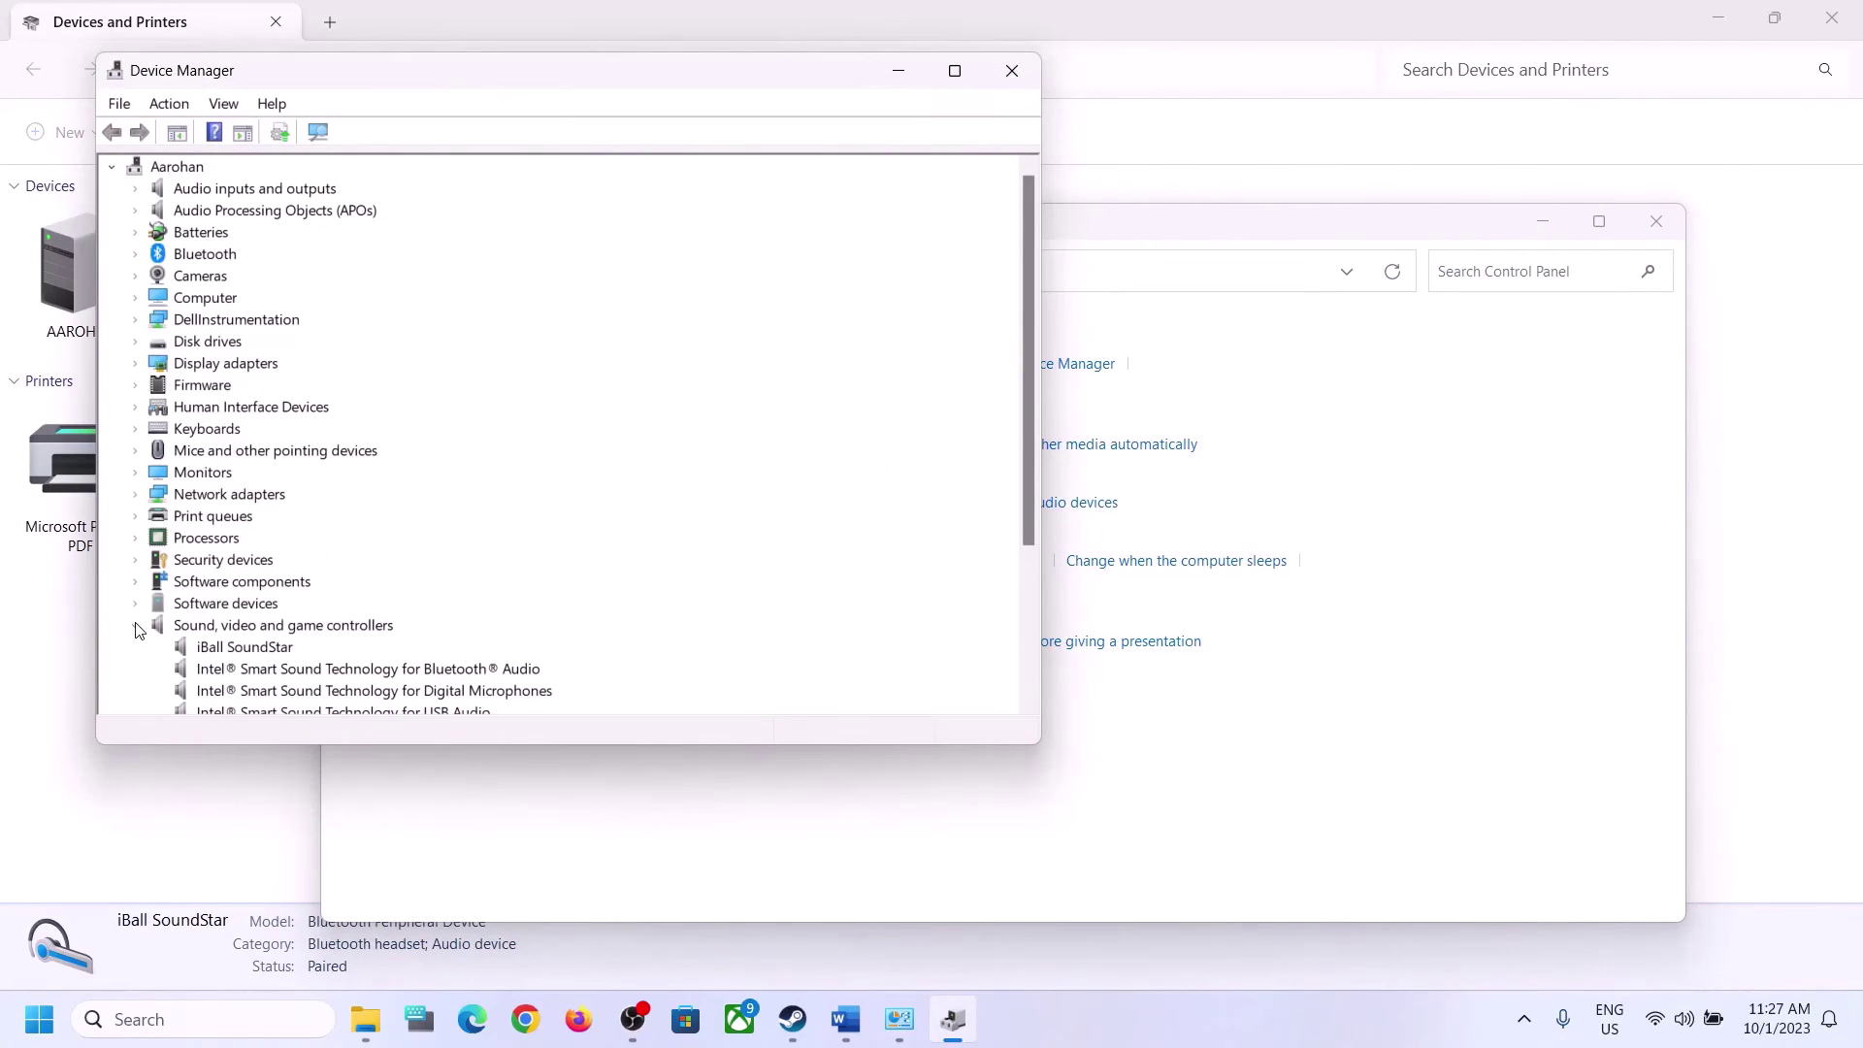
click(136, 630)
scroll(189, 587, down, 1)
click(136, 603)
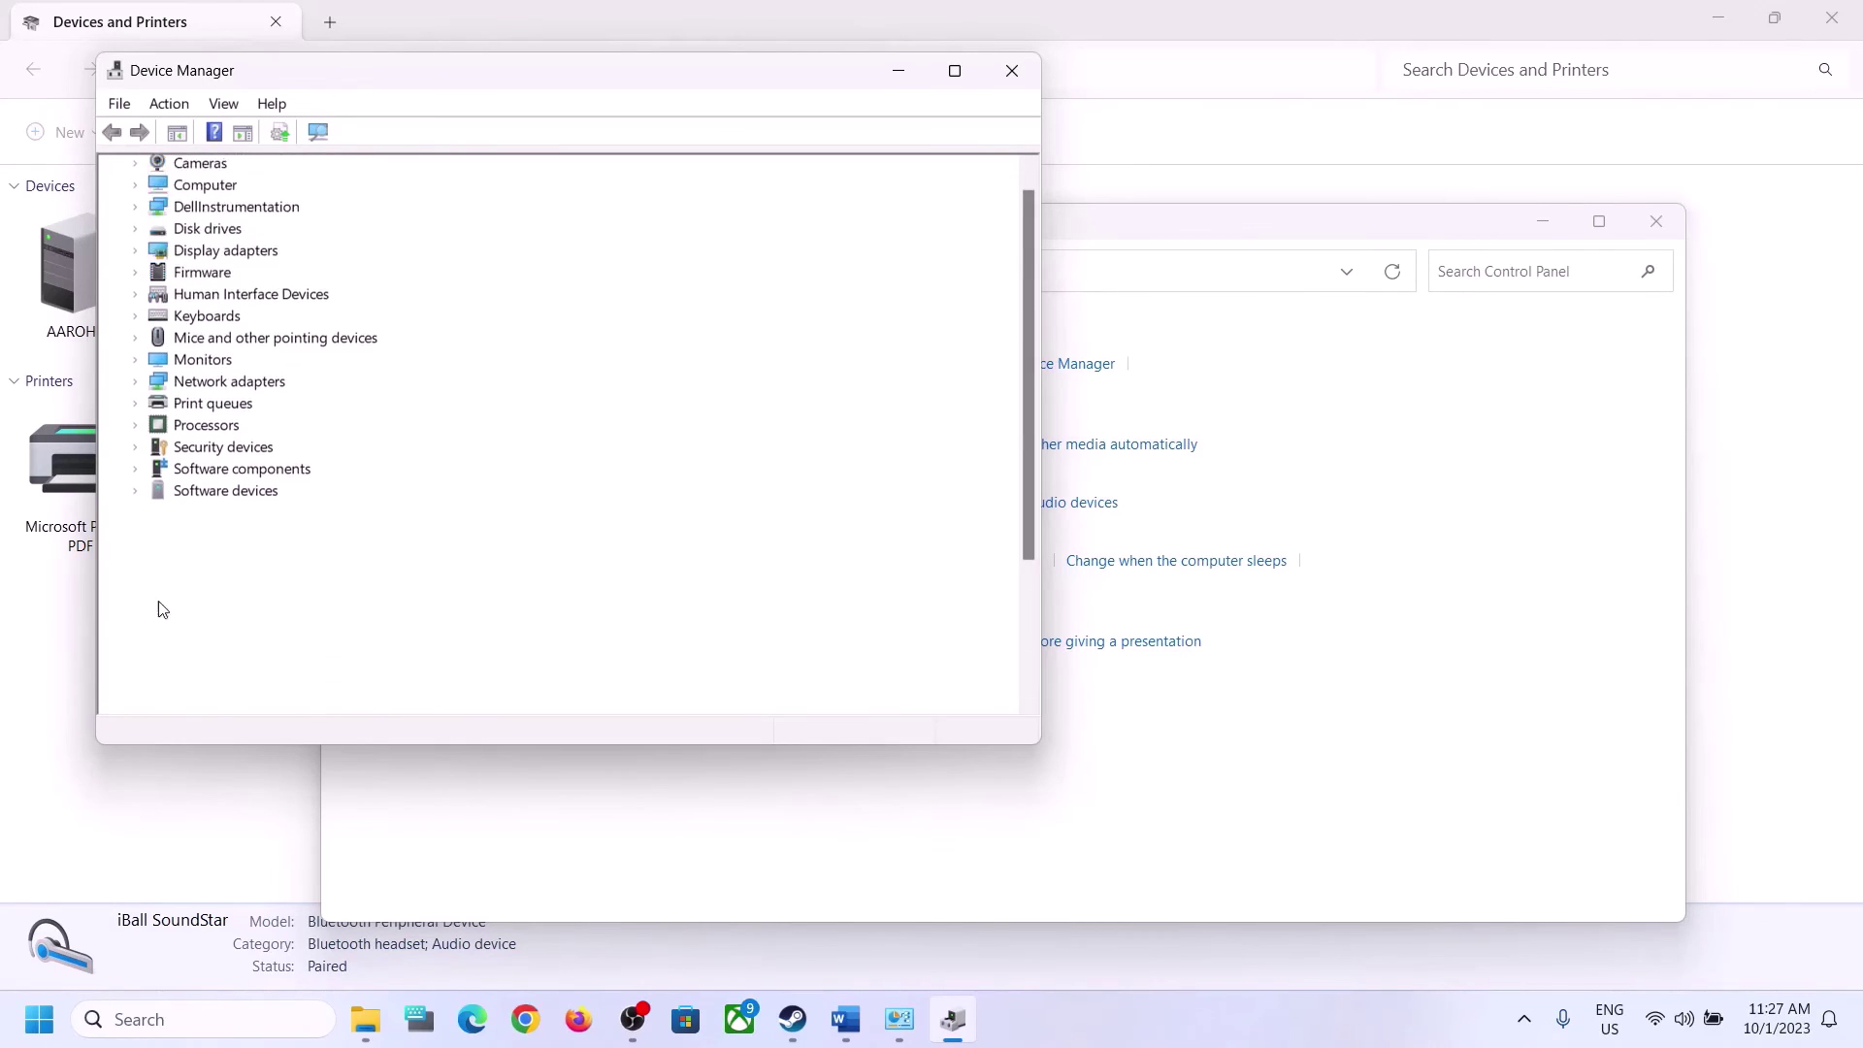
scroll(487, 592, down, 2)
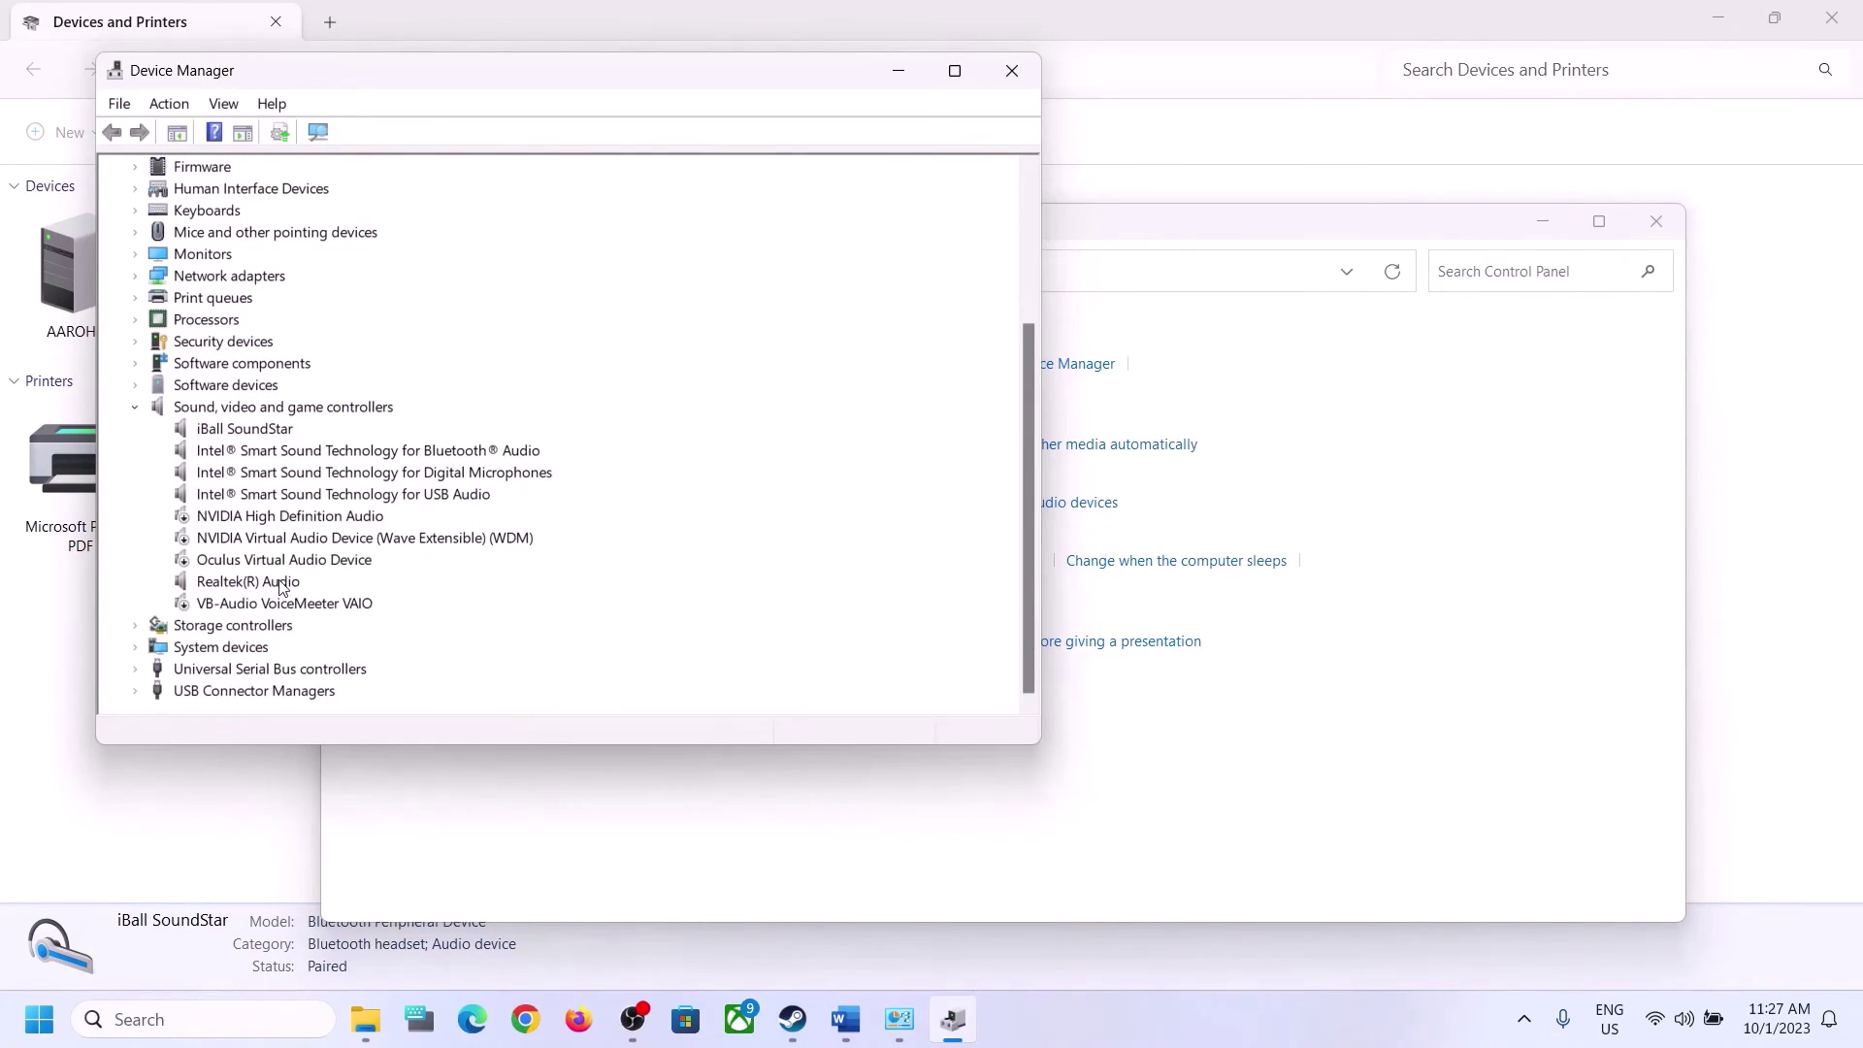
- Run an automatic driver search for Realtek(R) Audio, continue it on Windows Update, and close the update settings
click(243, 582)
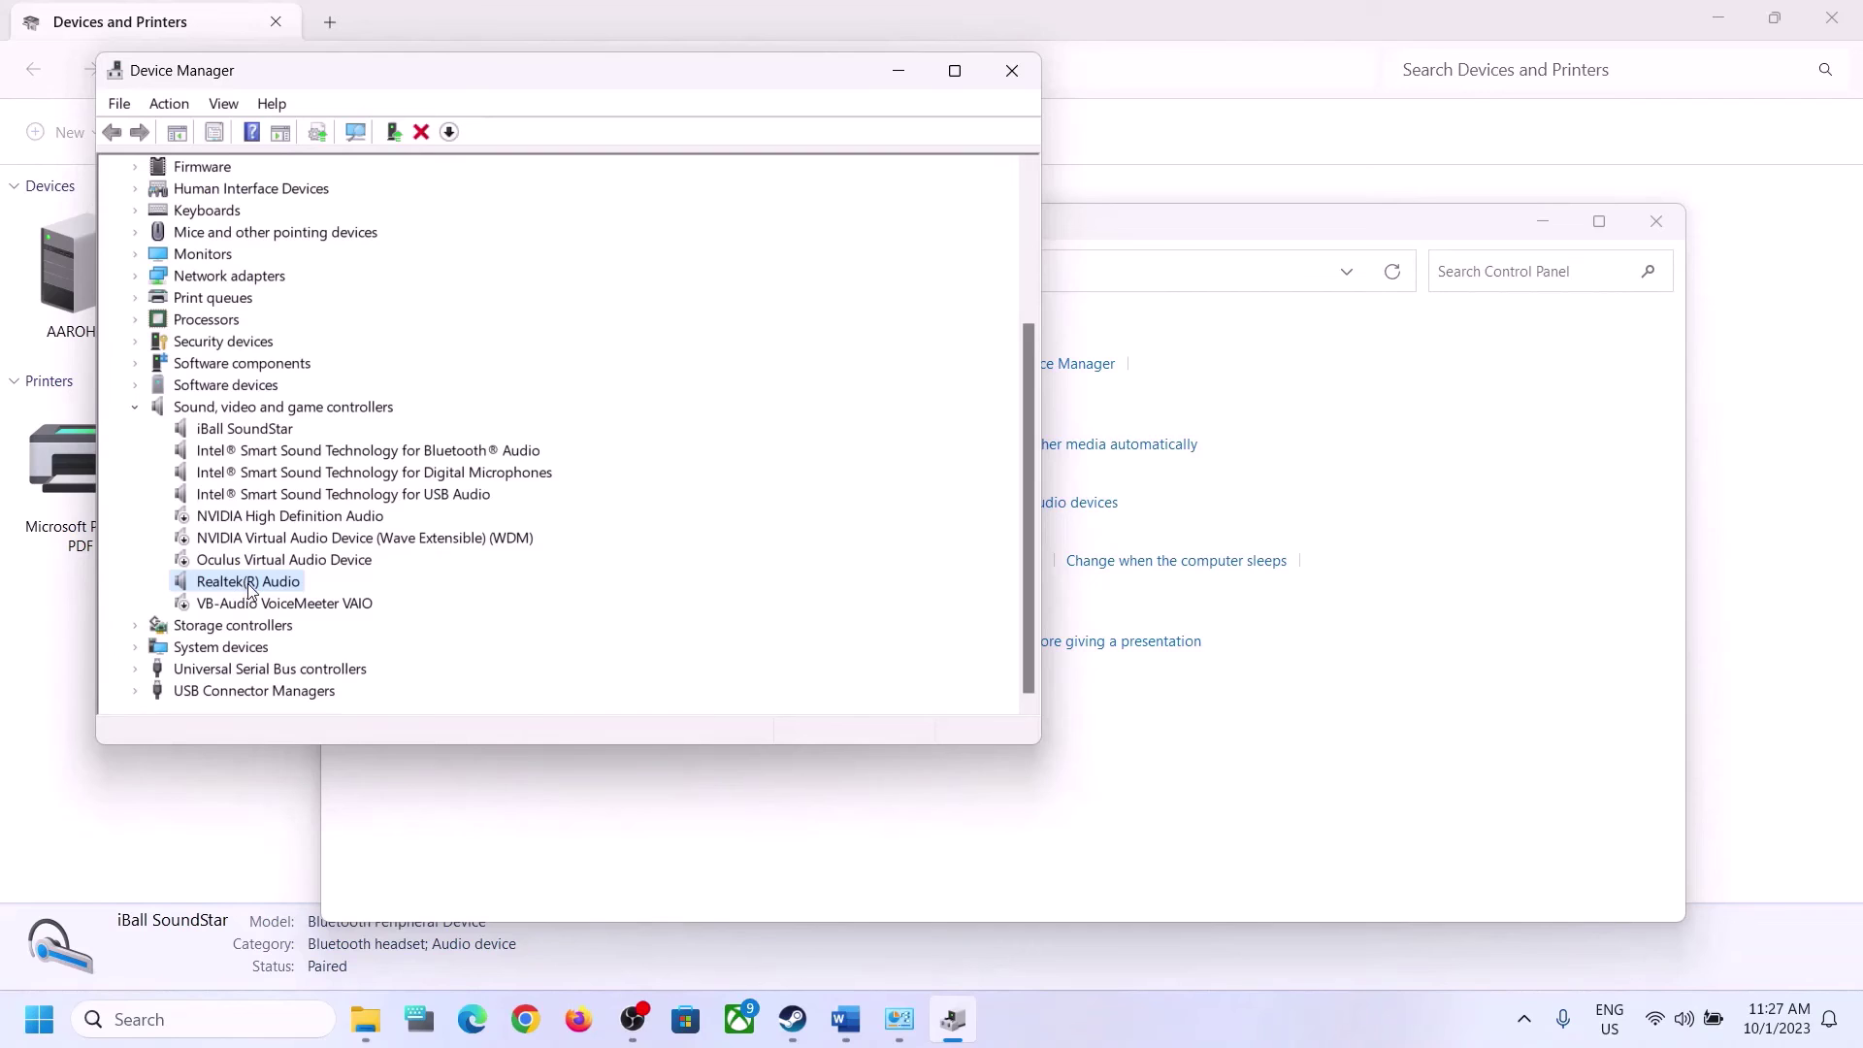
right_click(249, 585)
click(352, 610)
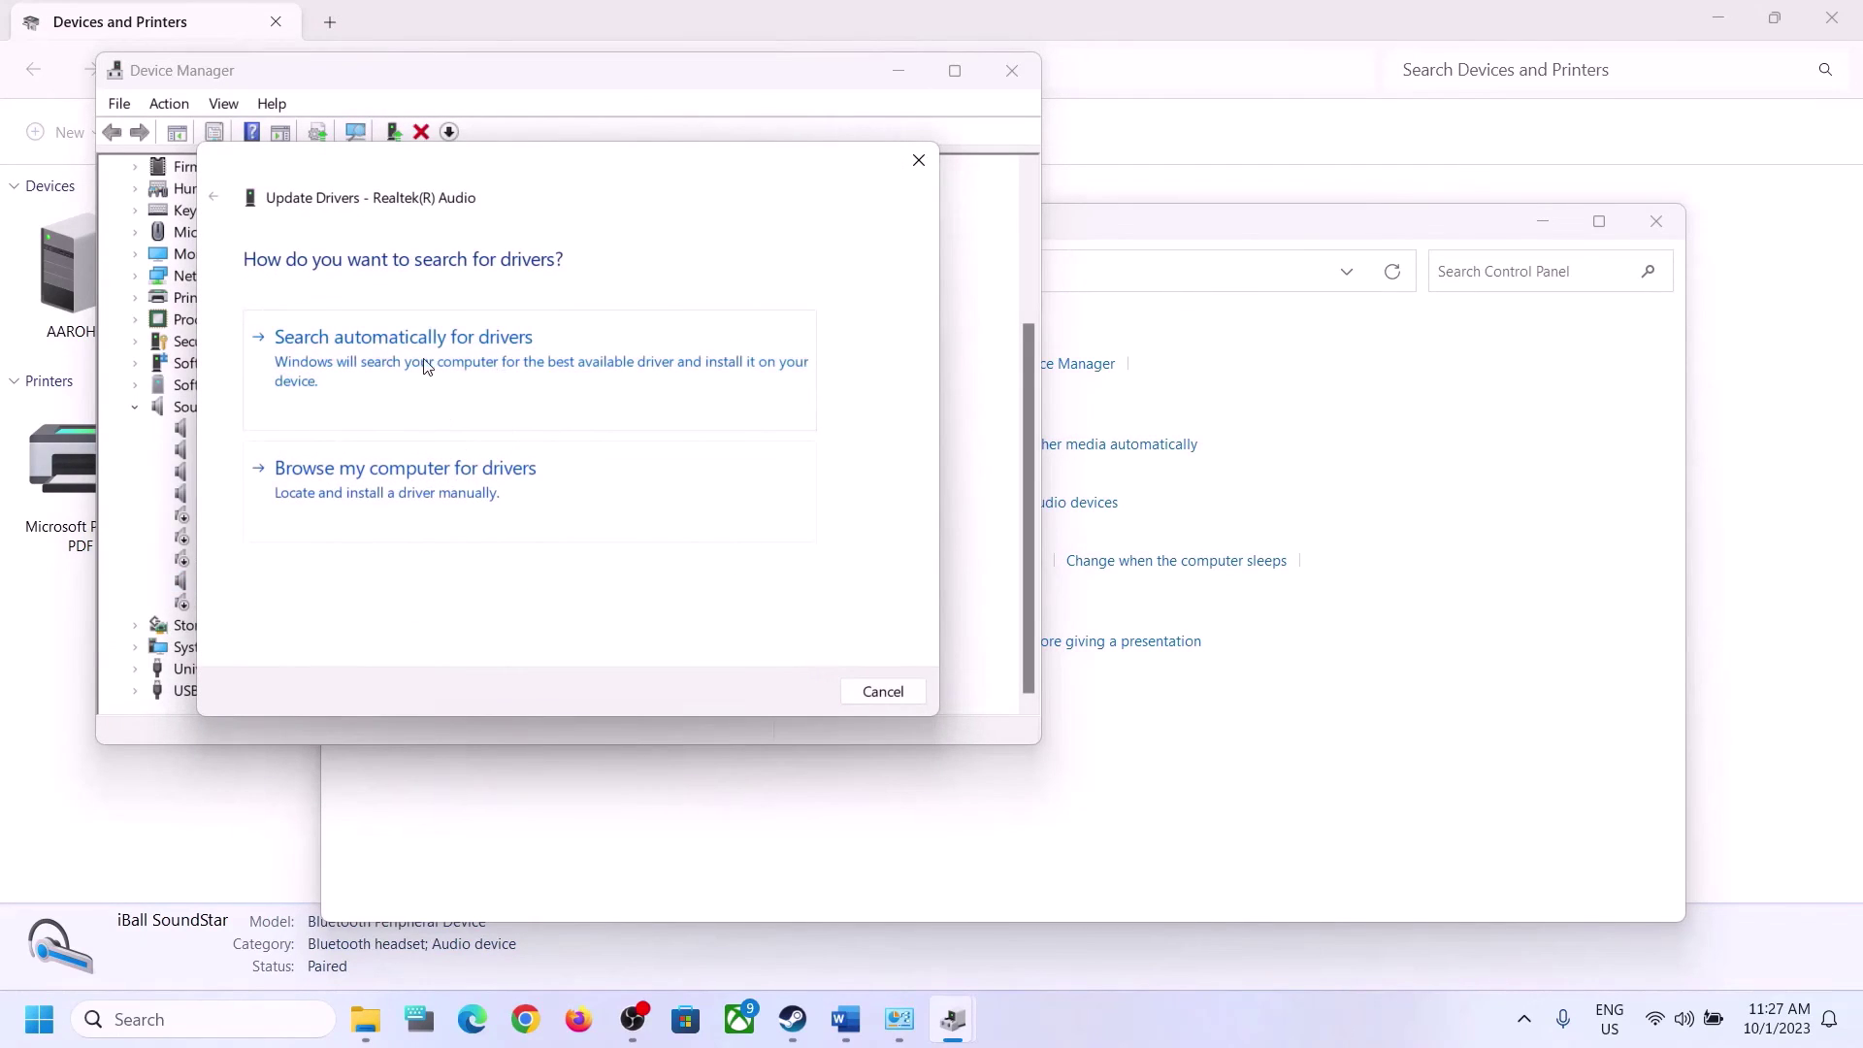
click(482, 362)
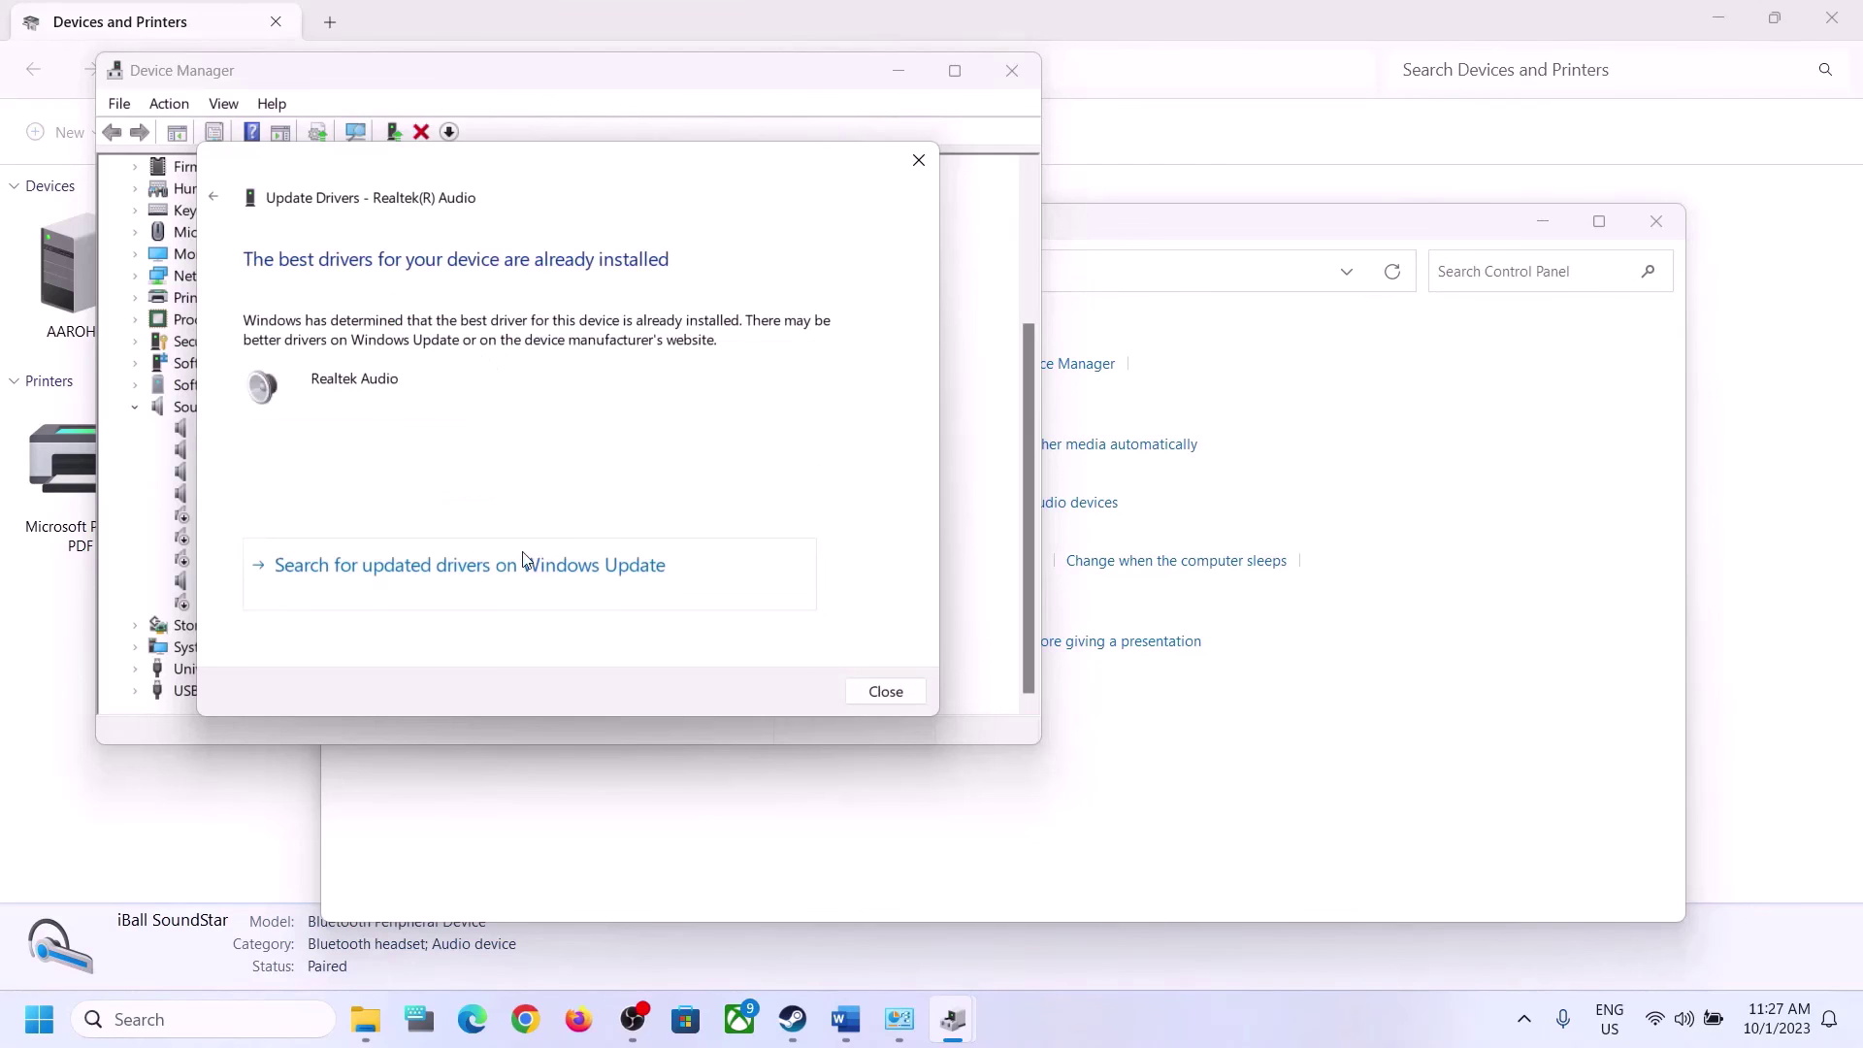
click(415, 580)
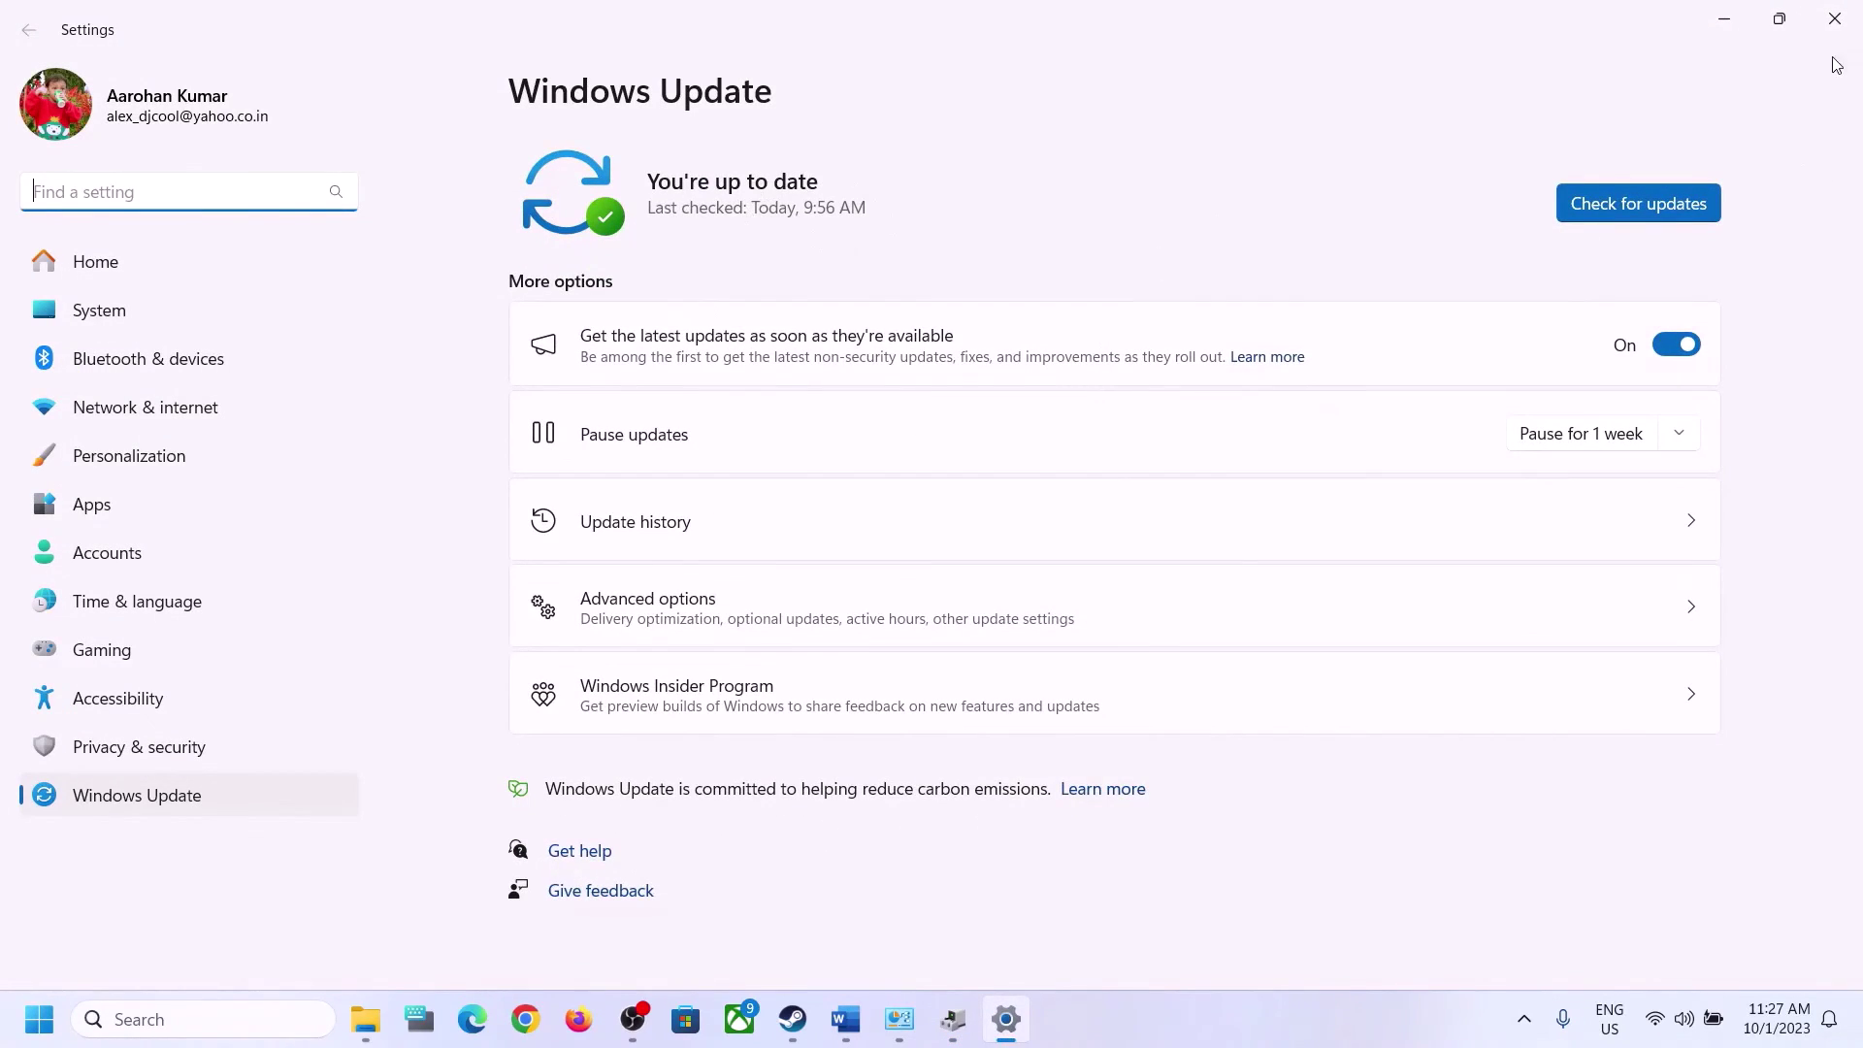
click(1834, 19)
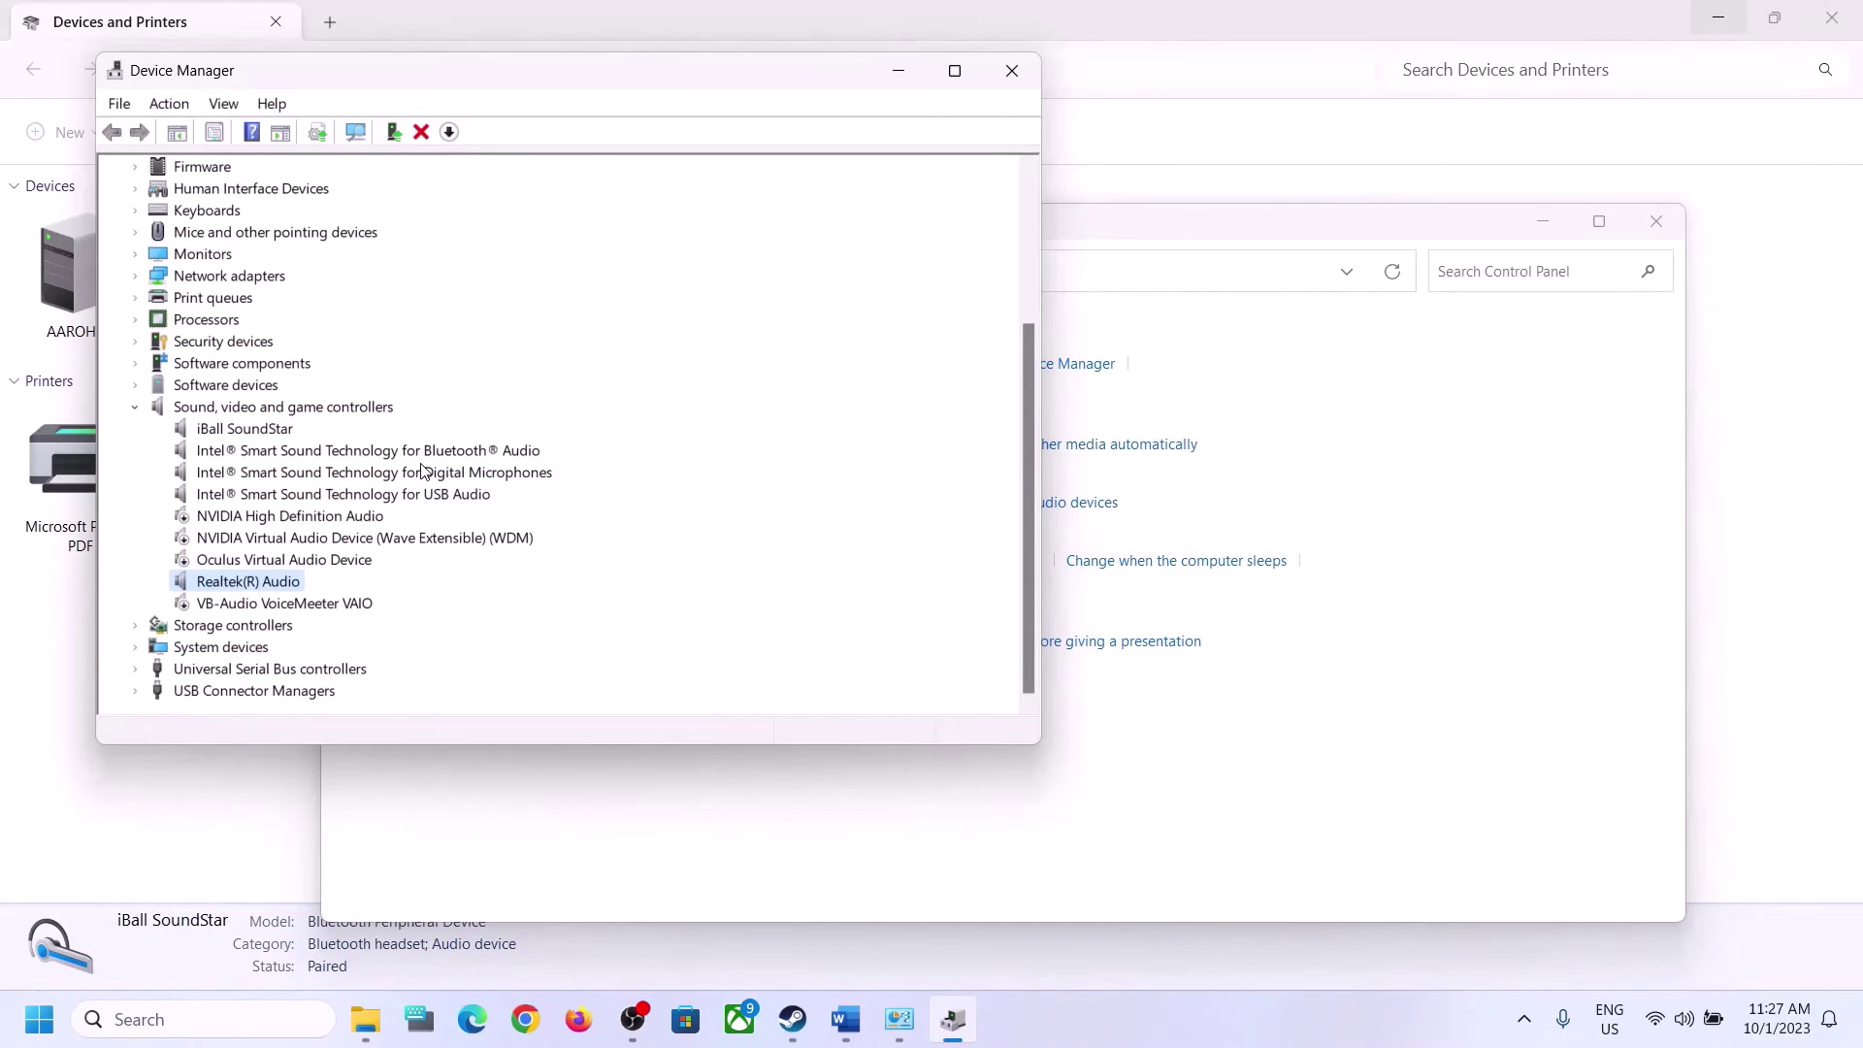
- Start a manual driver update for Realtek(R) Audio and select version 6.0.9509.1 [4/25/2023] from the available drivers on the computer
right_click(254, 586)
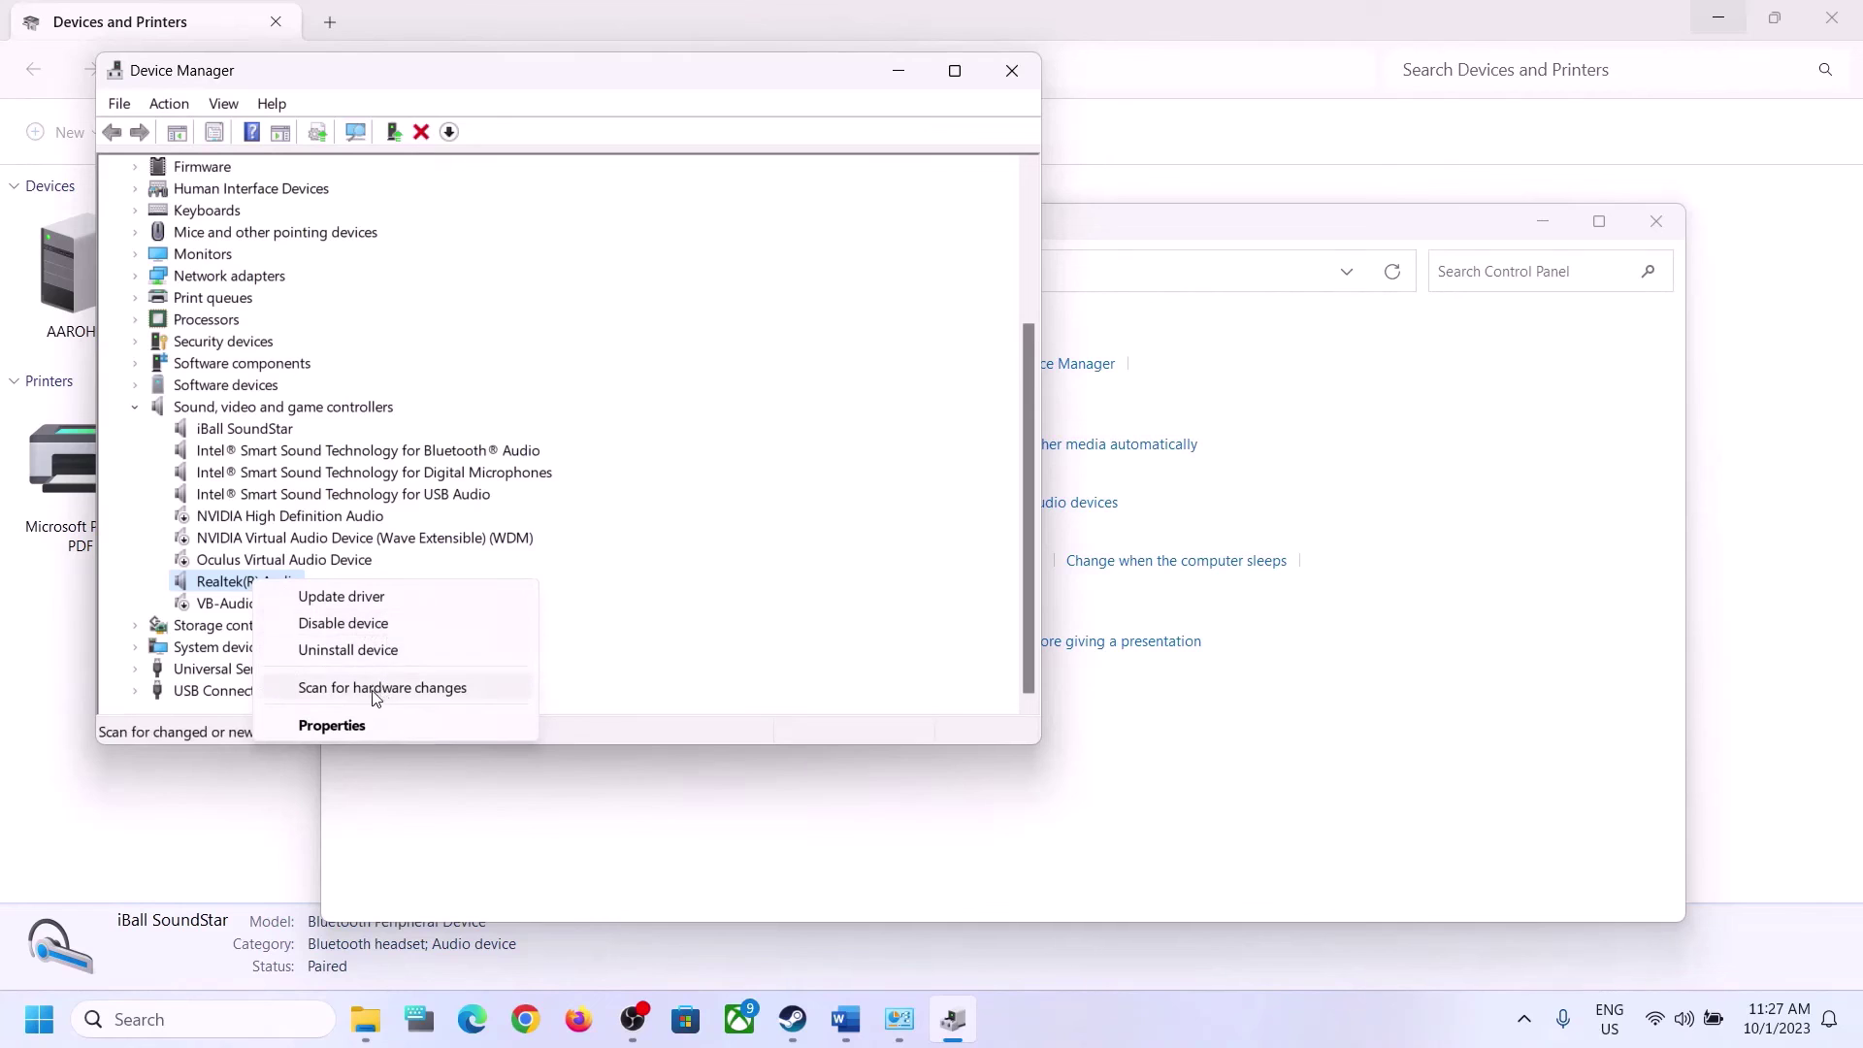
click(366, 598)
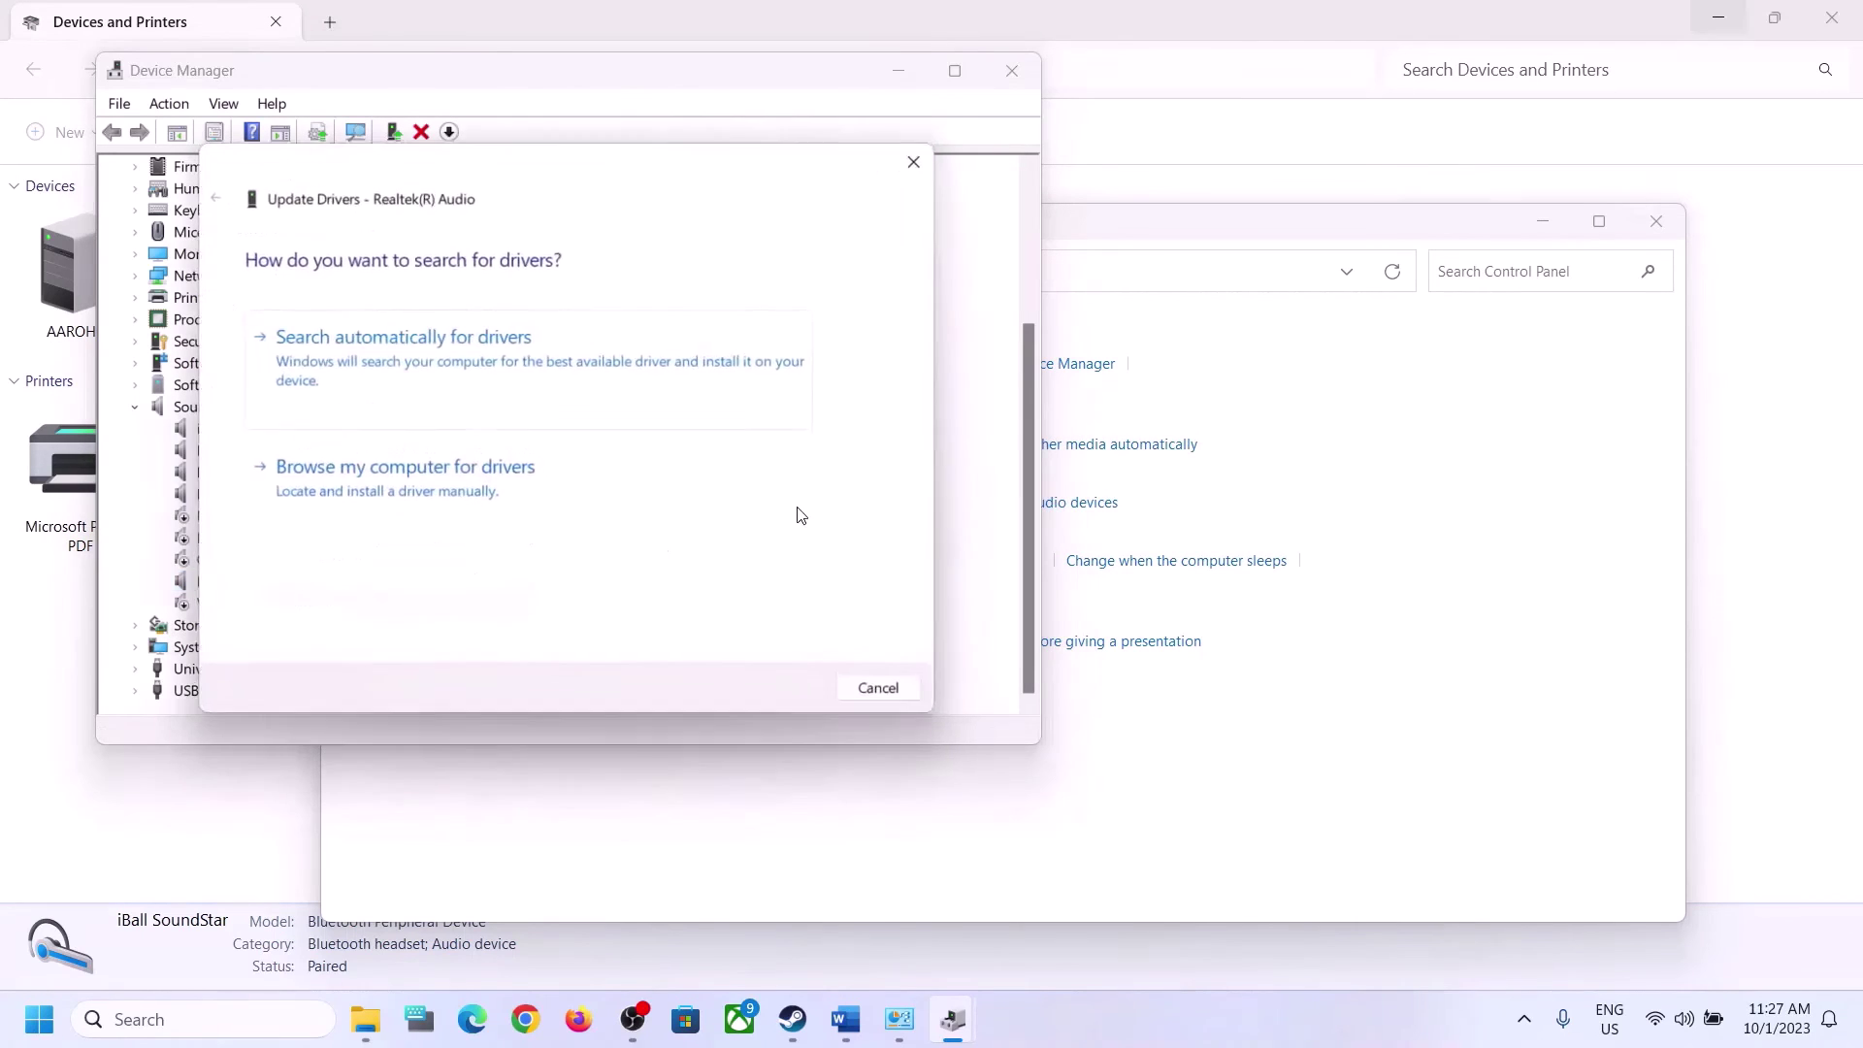
click(515, 496)
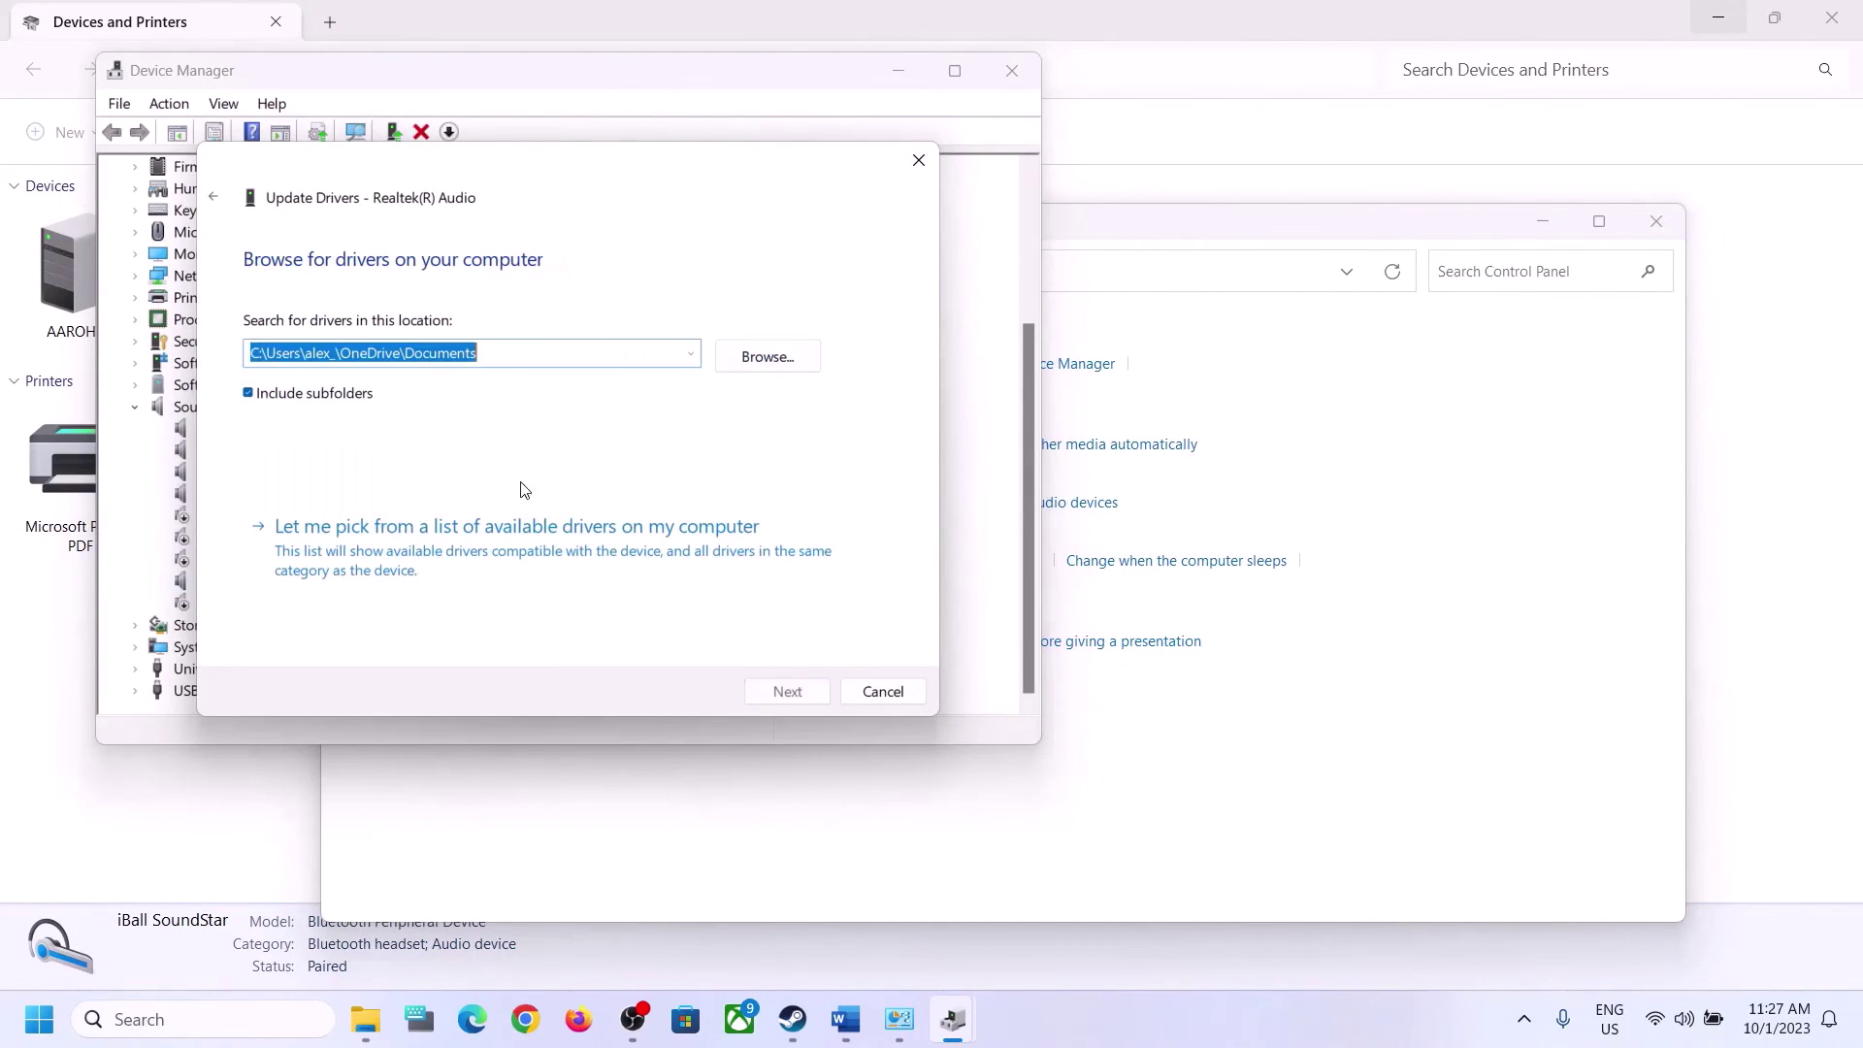
drag(624, 183, 1042, 169)
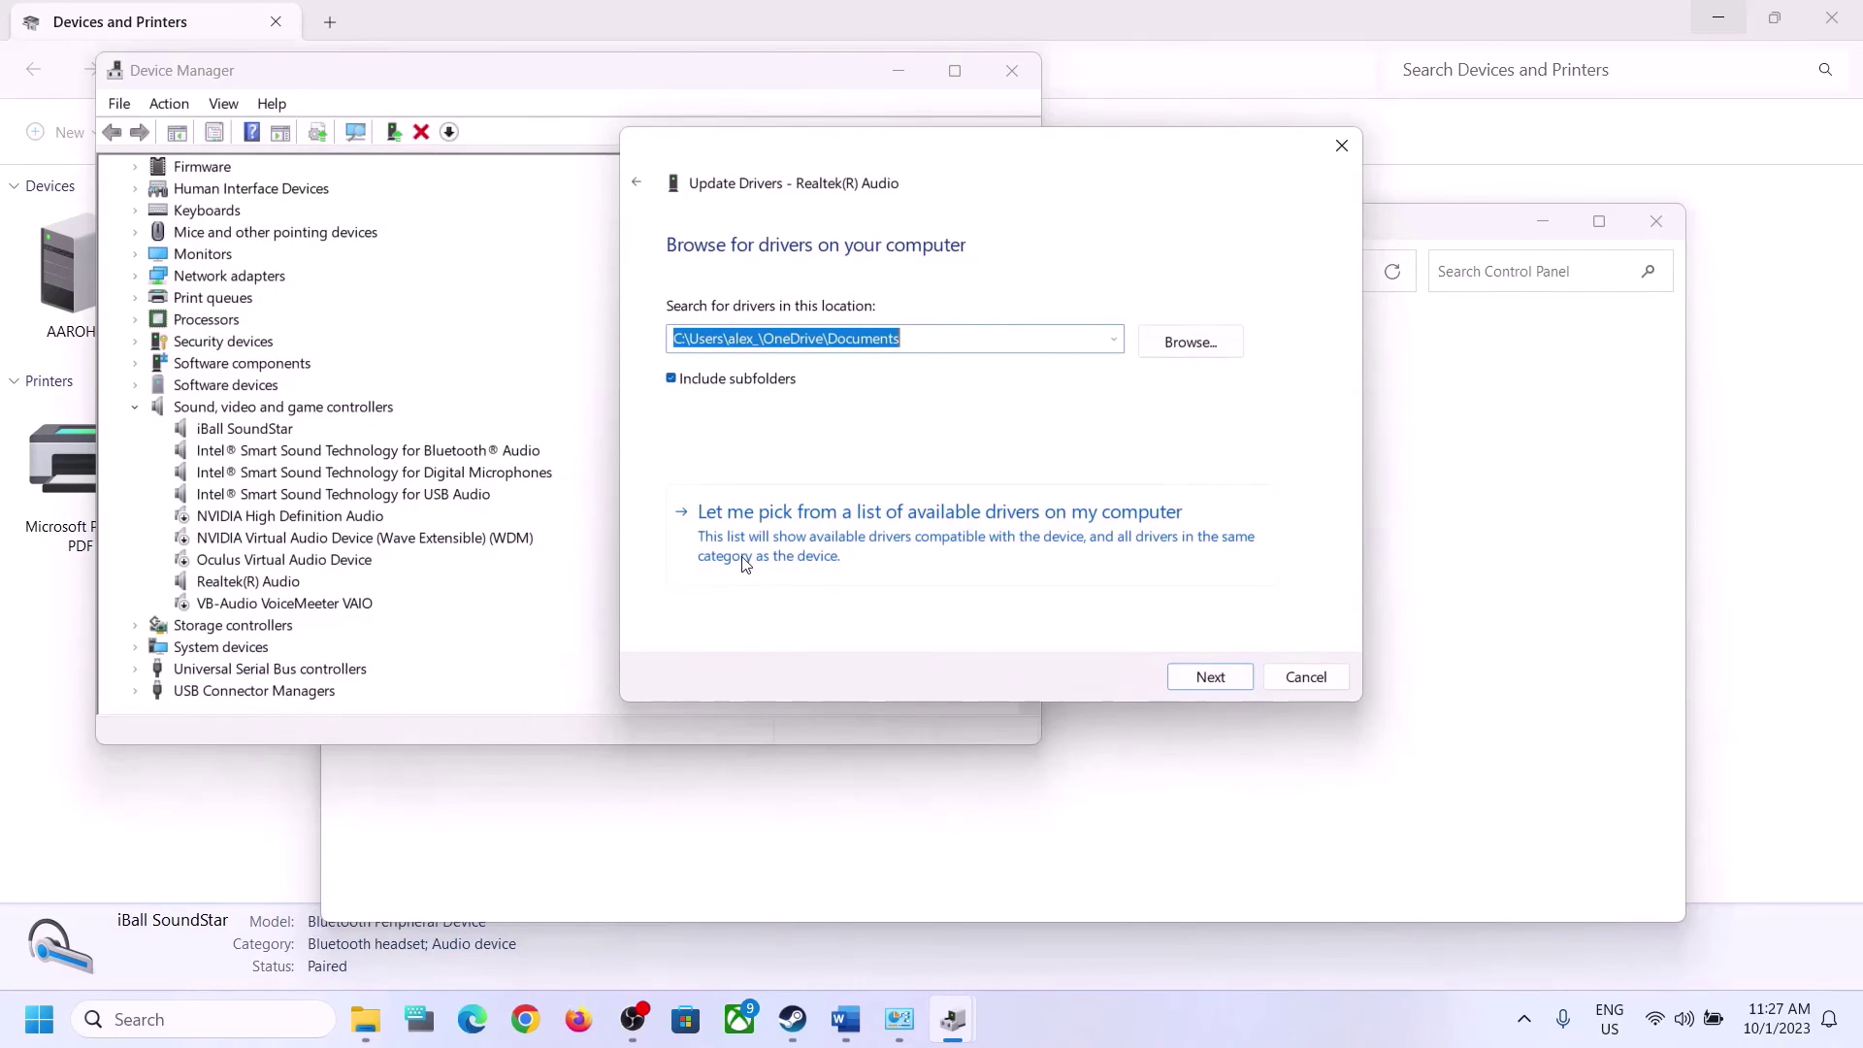
click(1016, 545)
click(1093, 999)
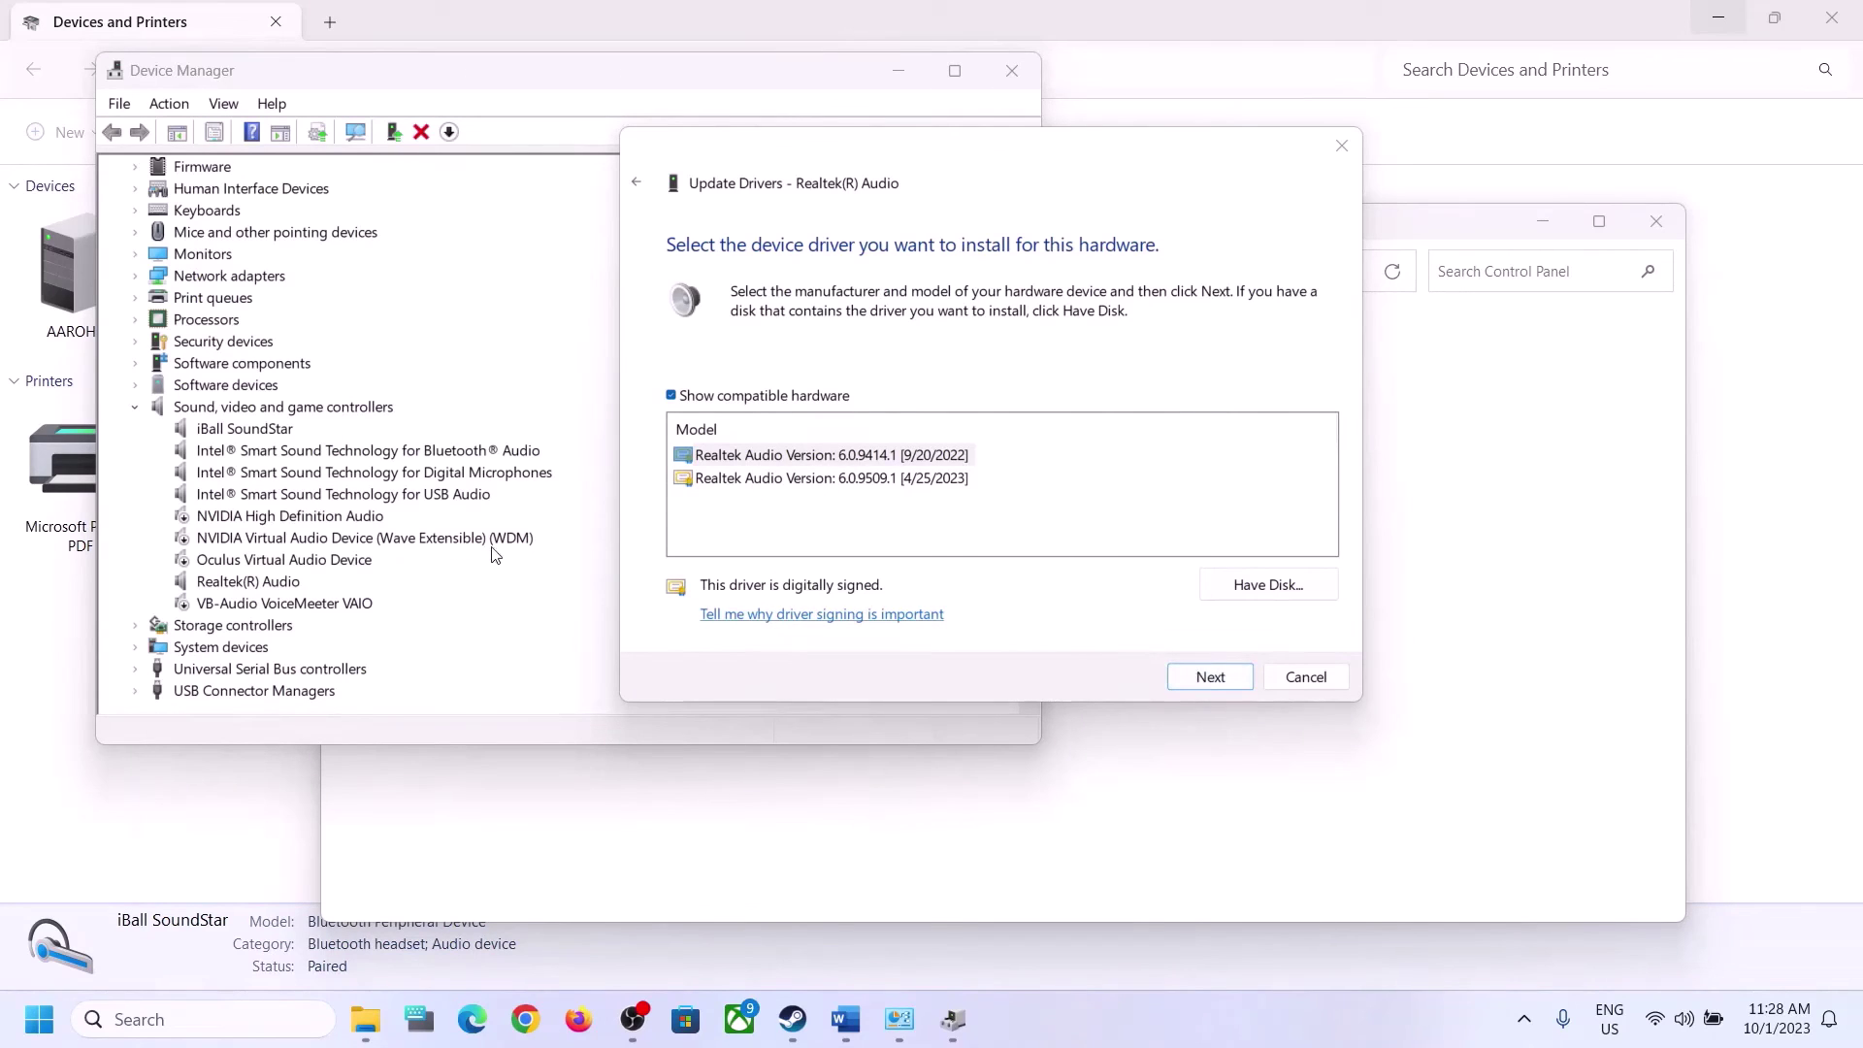
click(820, 478)
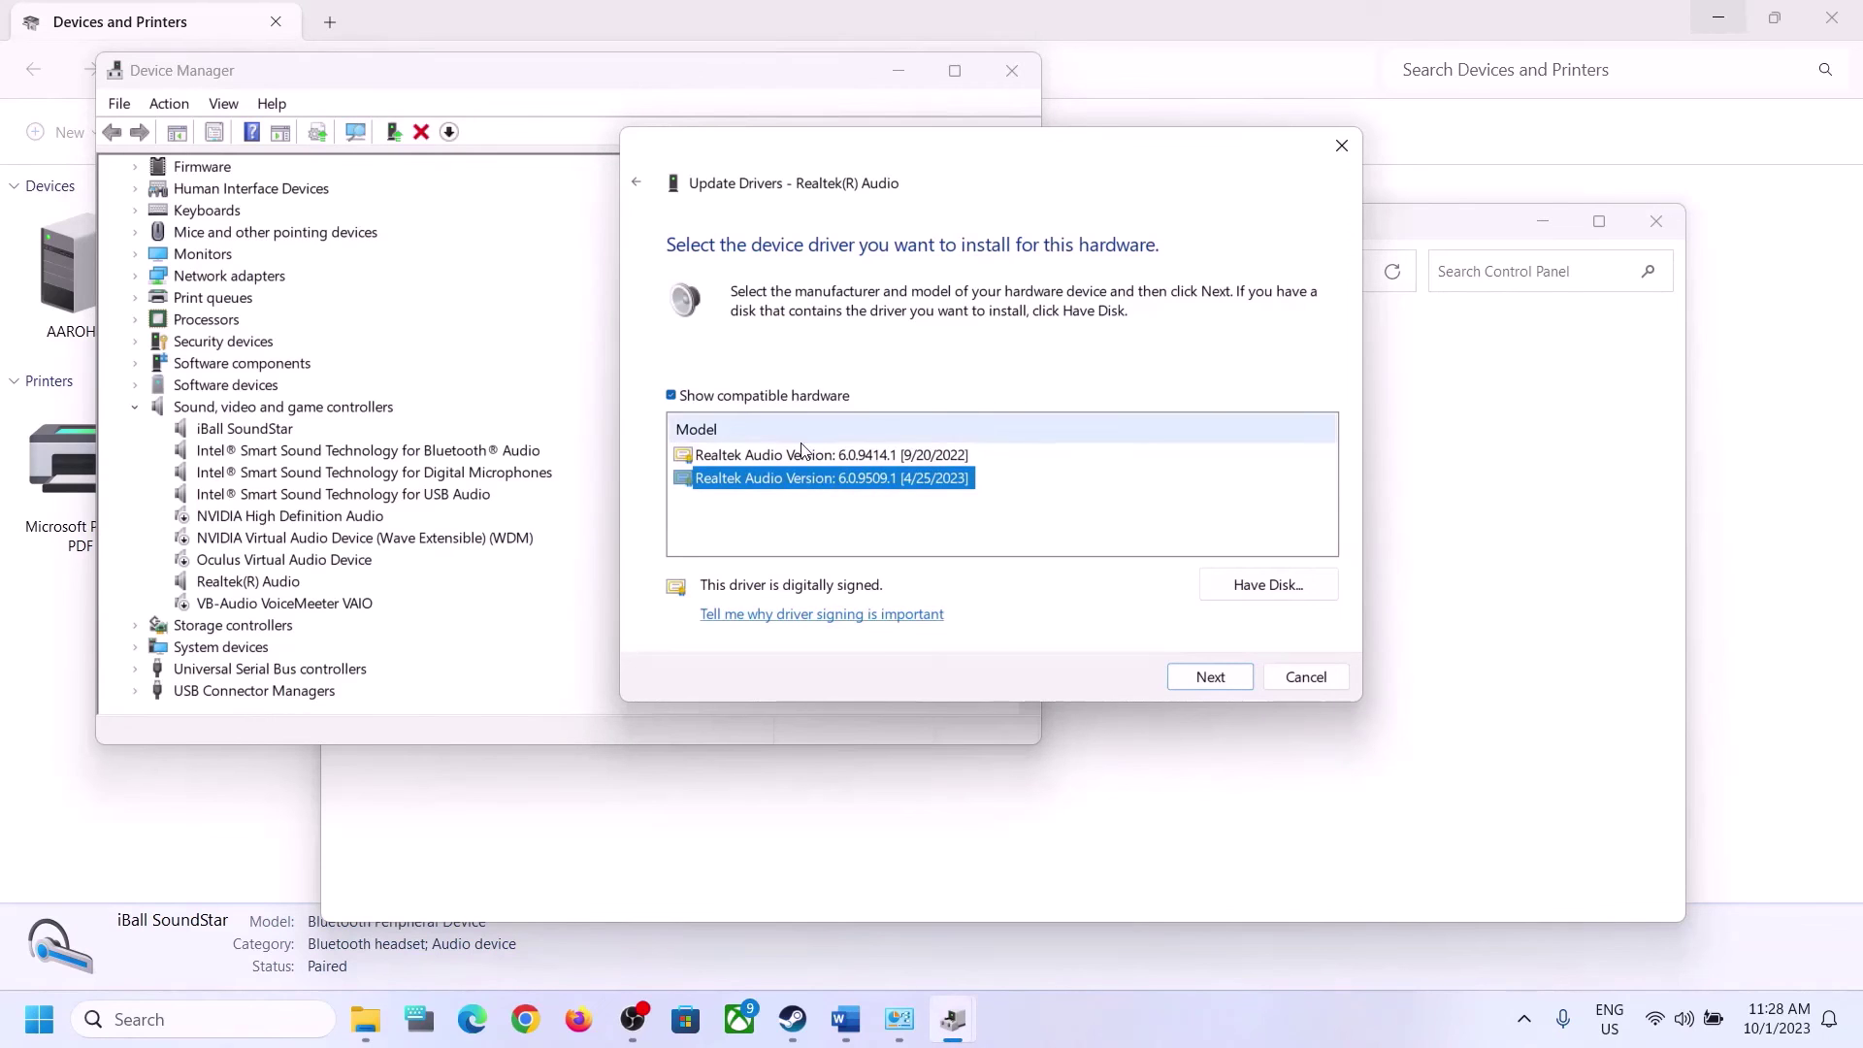